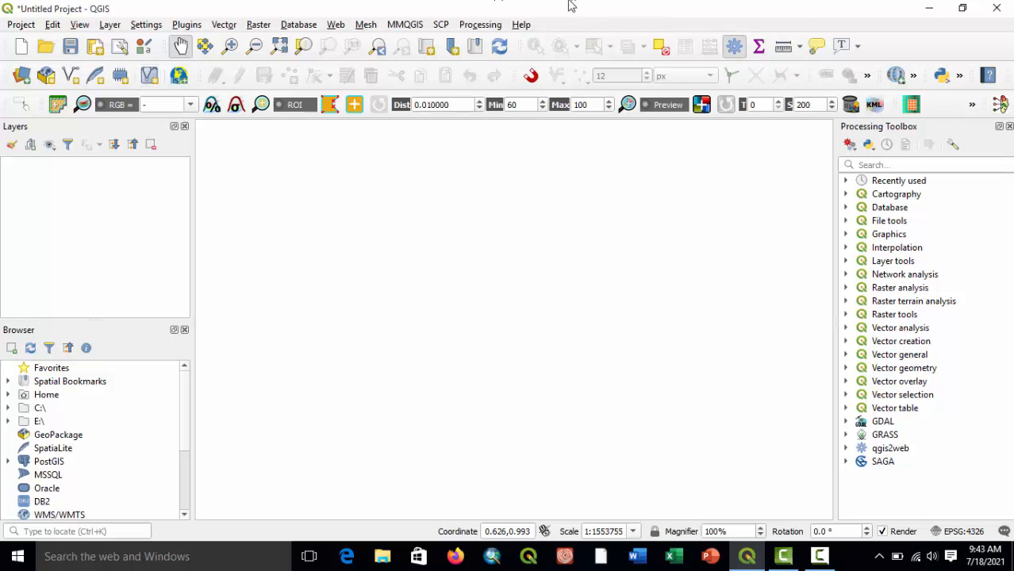
Examine the available panels and toolbars, the project import/export options and the view options.
{"action": "right_click", "coordinate": [640, 14]}
{"action": "right_click", "coordinate": [868, 15]}
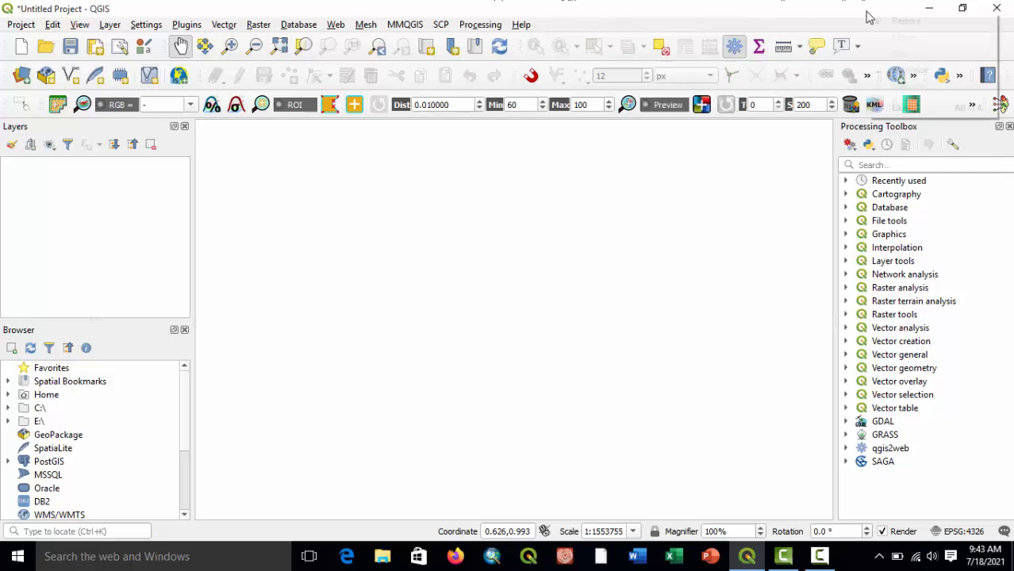
{"action": "right_click", "coordinate": [845, 17]}
{"action": "right_click", "coordinate": [822, 31]}
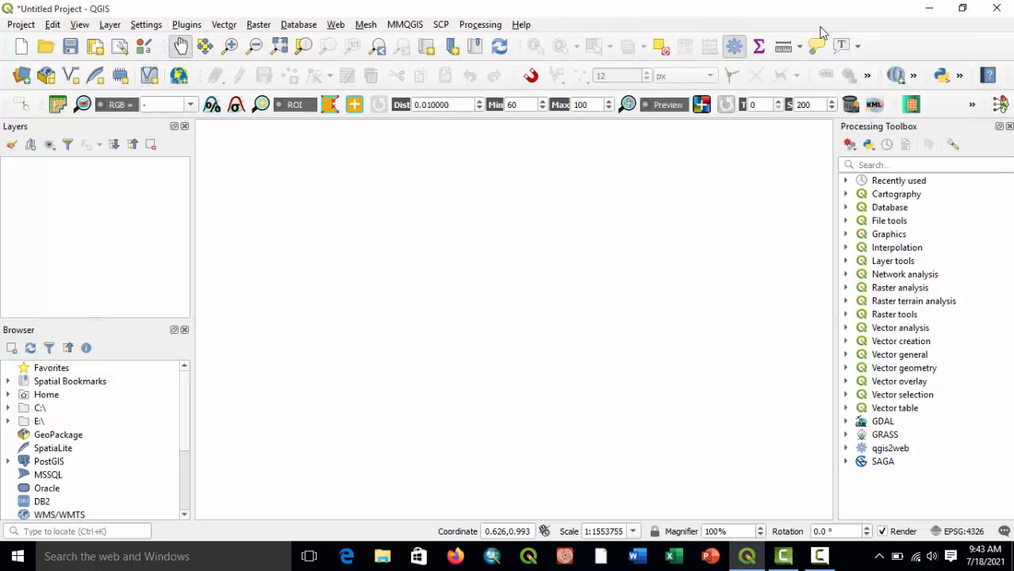
{"action": "right_click", "coordinate": [811, 31]}
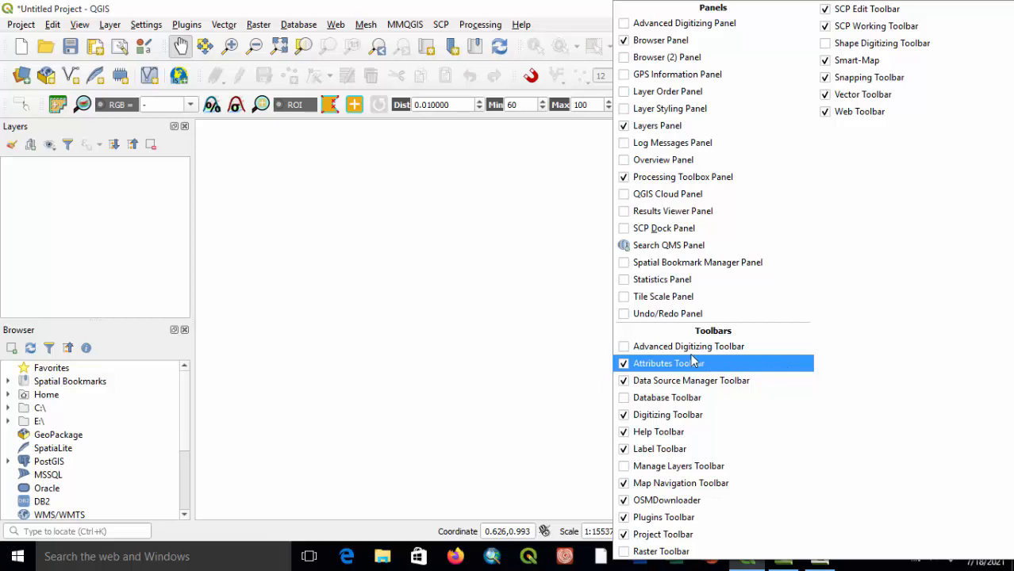
{"action": "left_click", "coordinate": [475, 279]}
{"action": "left_click", "coordinate": [17, 26]}
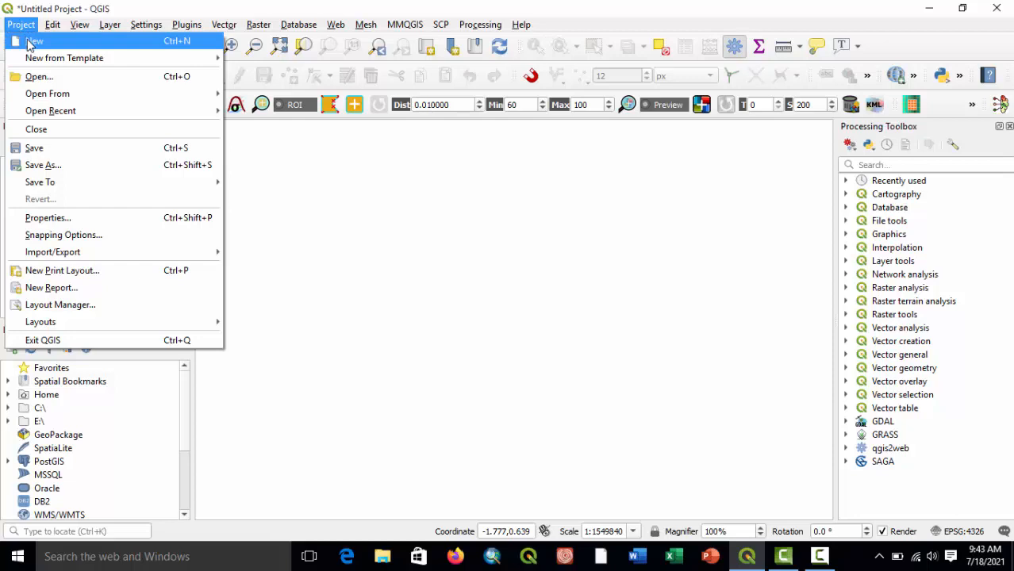
{"action": "mouse_move", "coordinate": [117, 252]}
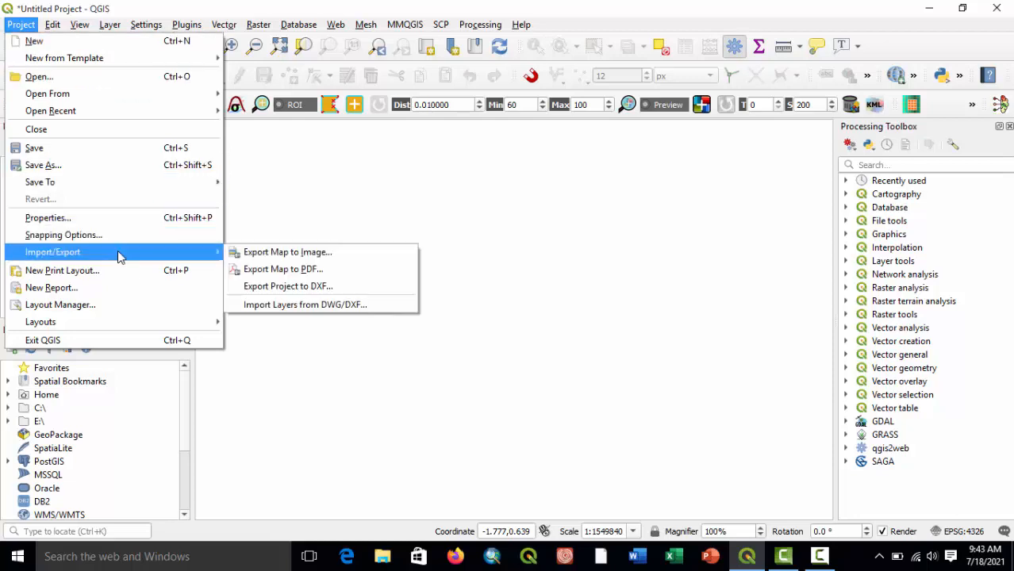
{"action": "mouse_move", "coordinate": [82, 21]}
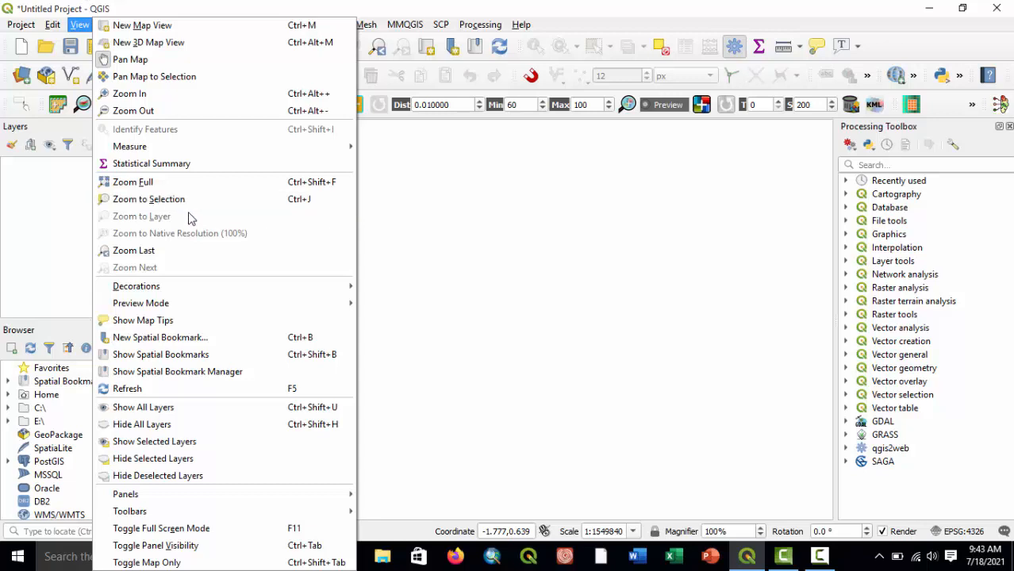
{"action": "mouse_move", "coordinate": [333, 518]}
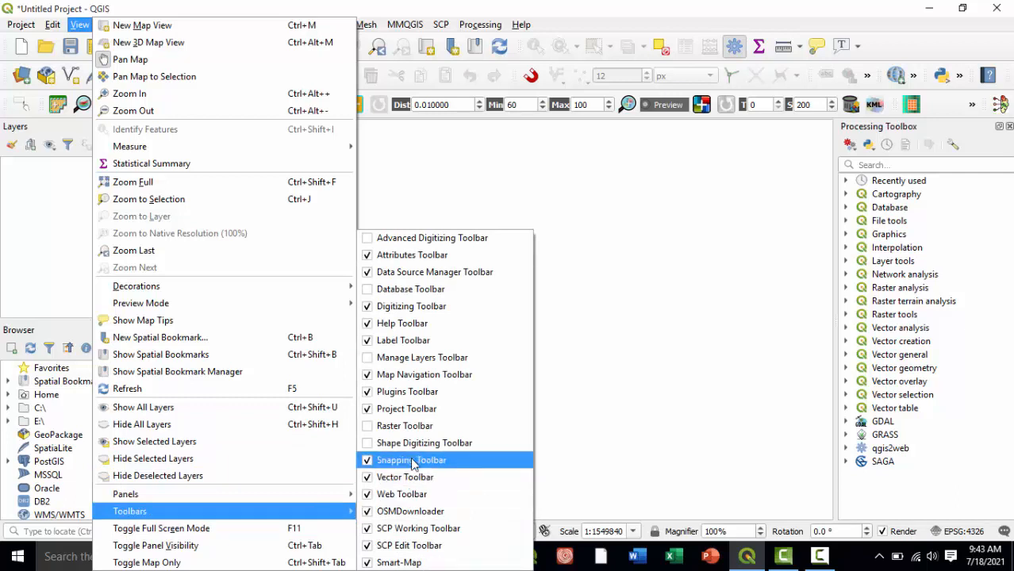
{"action": "left_click", "coordinate": [647, 313]}
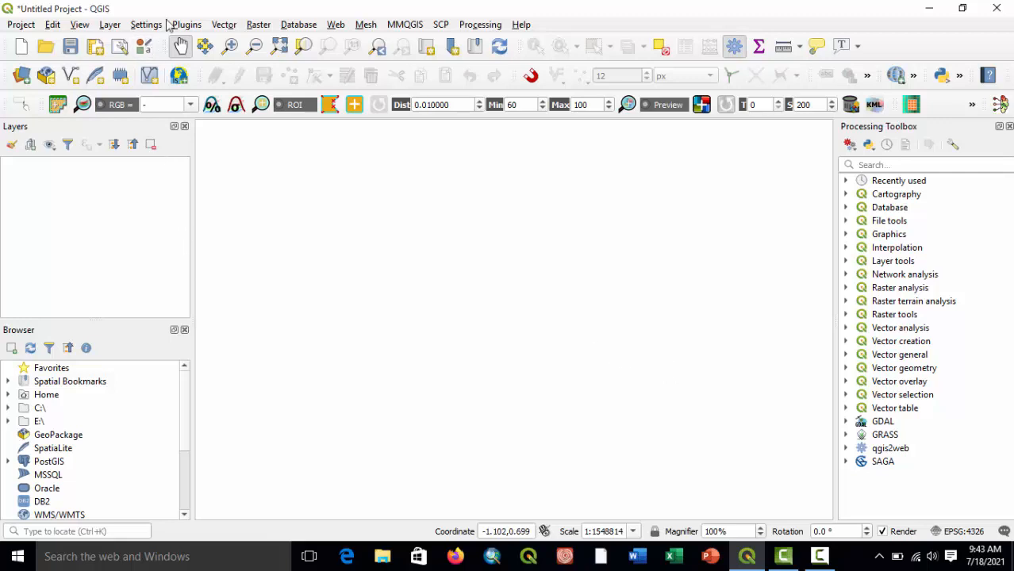
Look through the Geocode, Create, Combine and Animate tools offered by the MMQGIS plugin.
{"action": "left_click", "coordinate": [405, 26]}
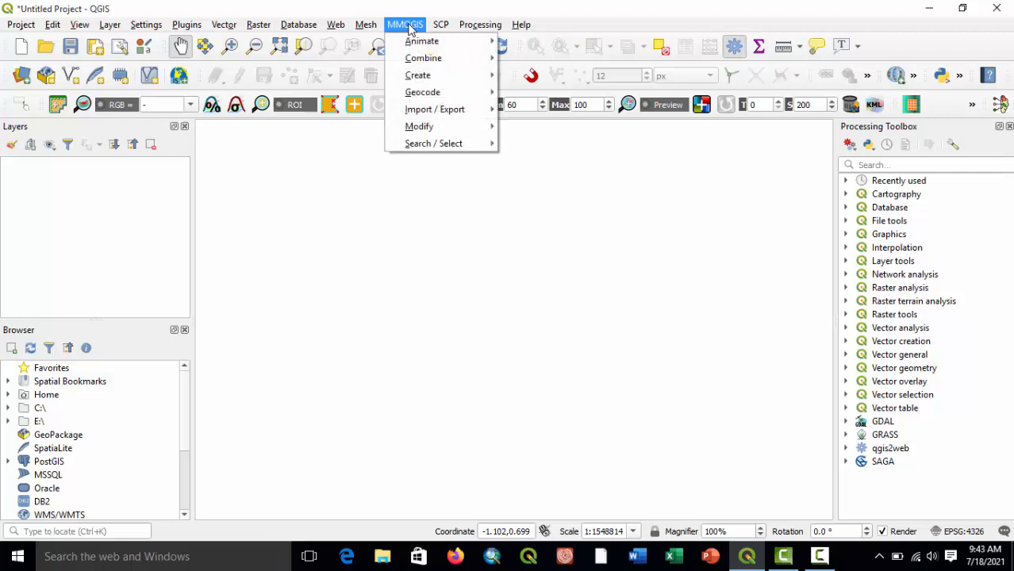
{"action": "mouse_move", "coordinate": [431, 97]}
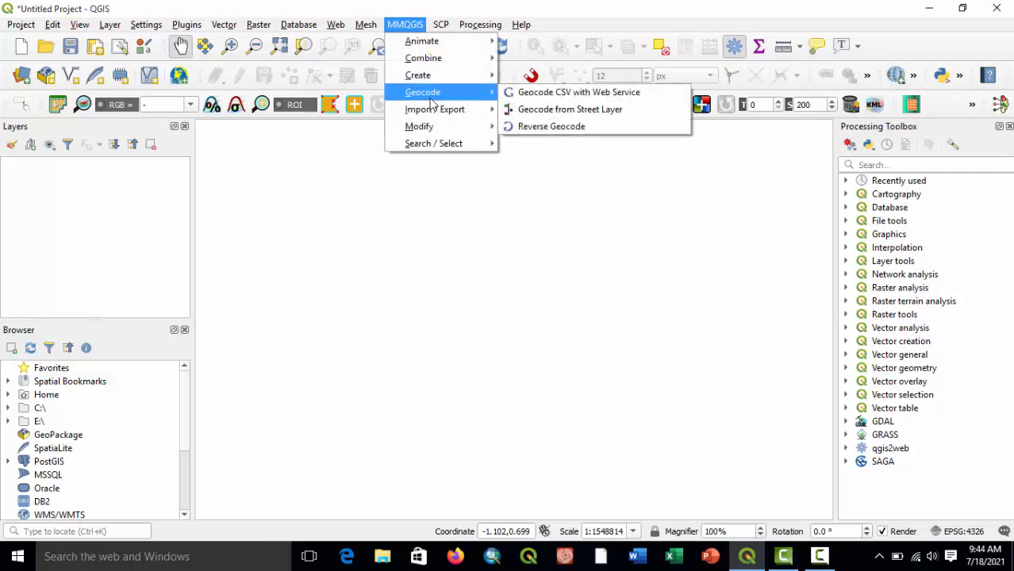
{"action": "mouse_move", "coordinate": [435, 129]}
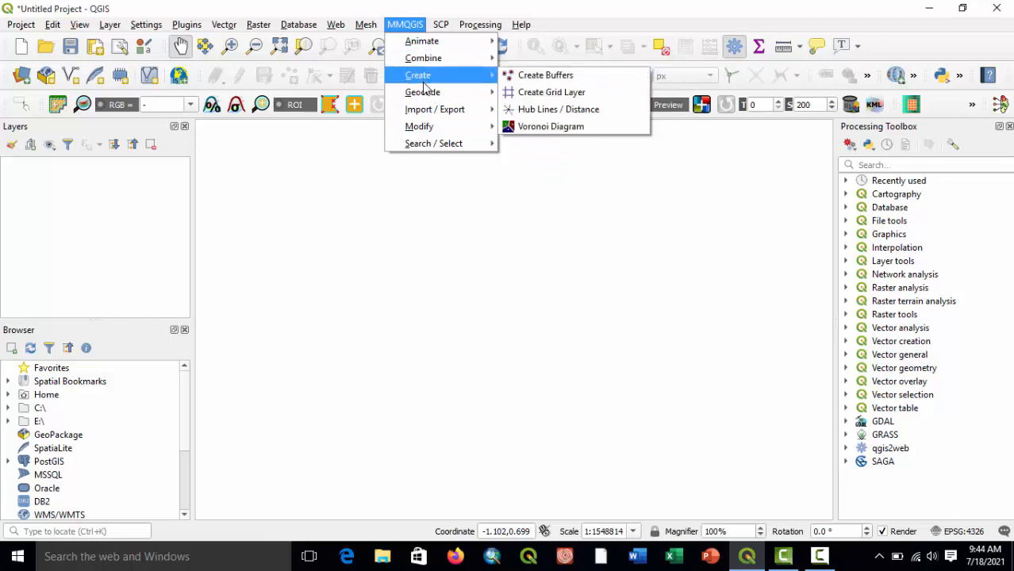
{"action": "mouse_move", "coordinate": [425, 60]}
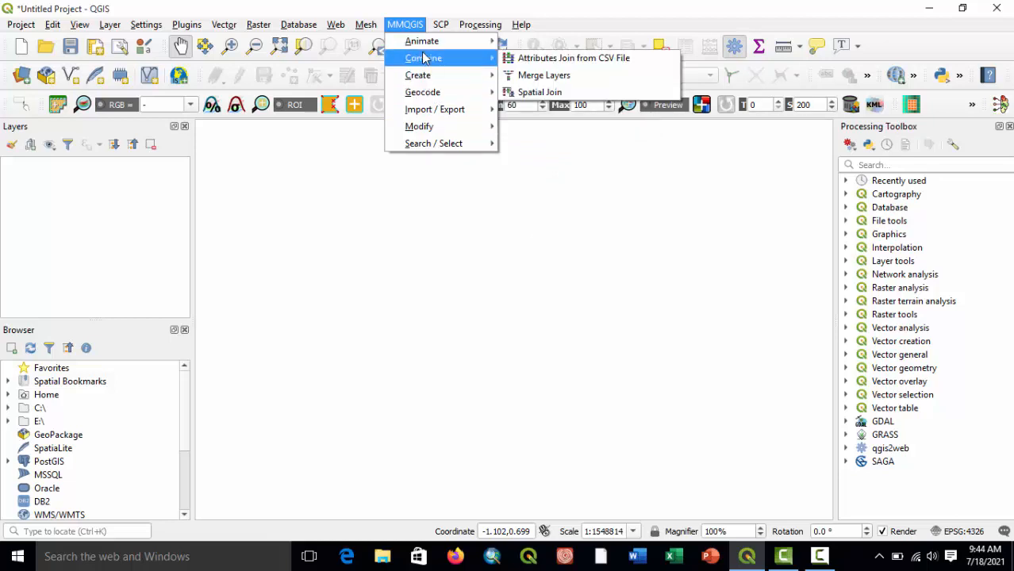
{"action": "mouse_move", "coordinate": [409, 39]}
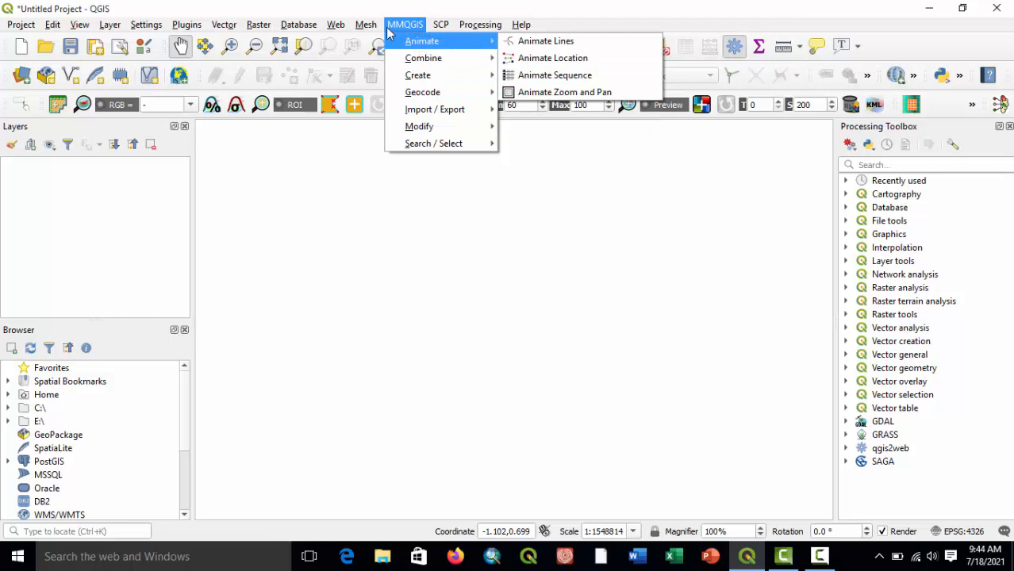
{"action": "left_click", "coordinate": [396, 25]}
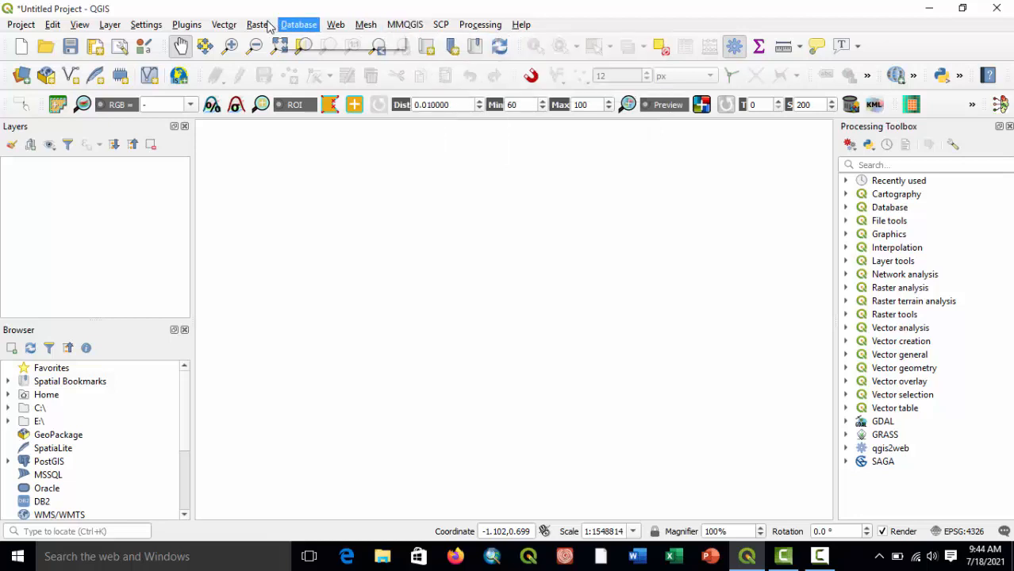
Open the plugin manager and search all plugins for "mmq".
{"action": "left_click", "coordinate": [187, 25]}
{"action": "mouse_move", "coordinate": [223, 26]}
{"action": "mouse_move", "coordinate": [219, 45]}
{"action": "mouse_move", "coordinate": [187, 25]}
{"action": "left_click", "coordinate": [231, 39]}
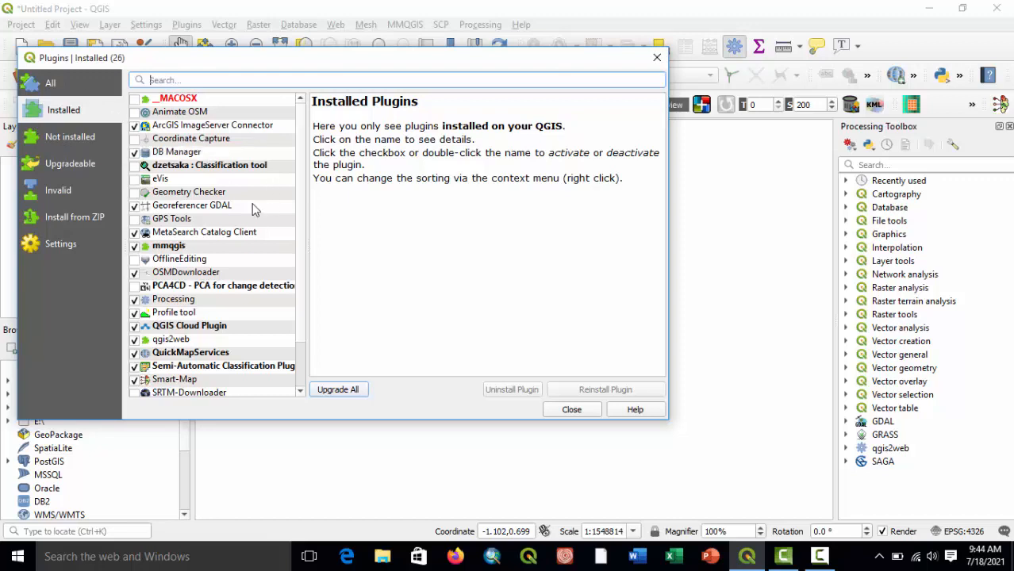
{"action": "left_click", "coordinate": [52, 84]}
{"action": "left_click", "coordinate": [165, 79]}
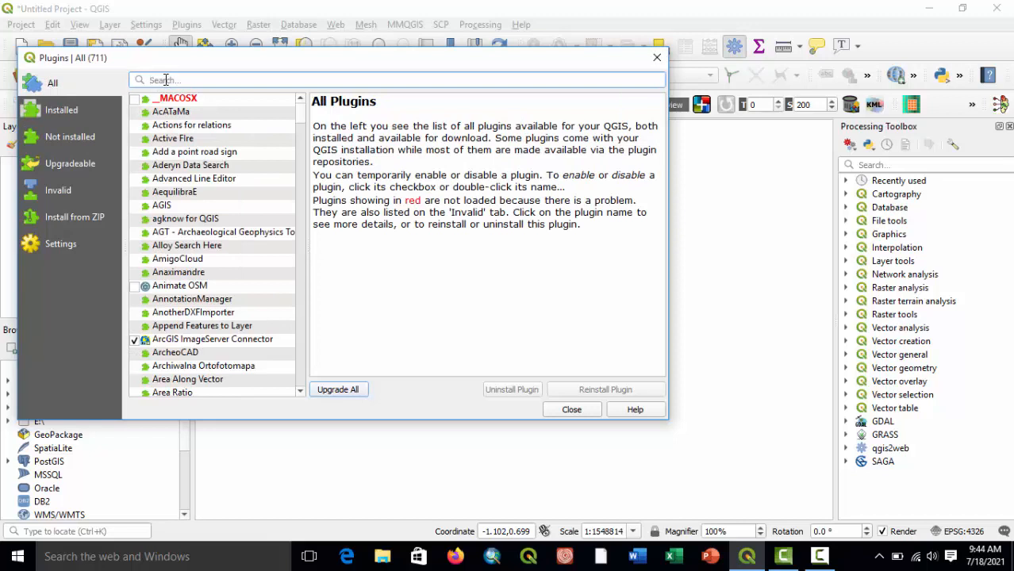
{"action": "type", "text": "mmq"}
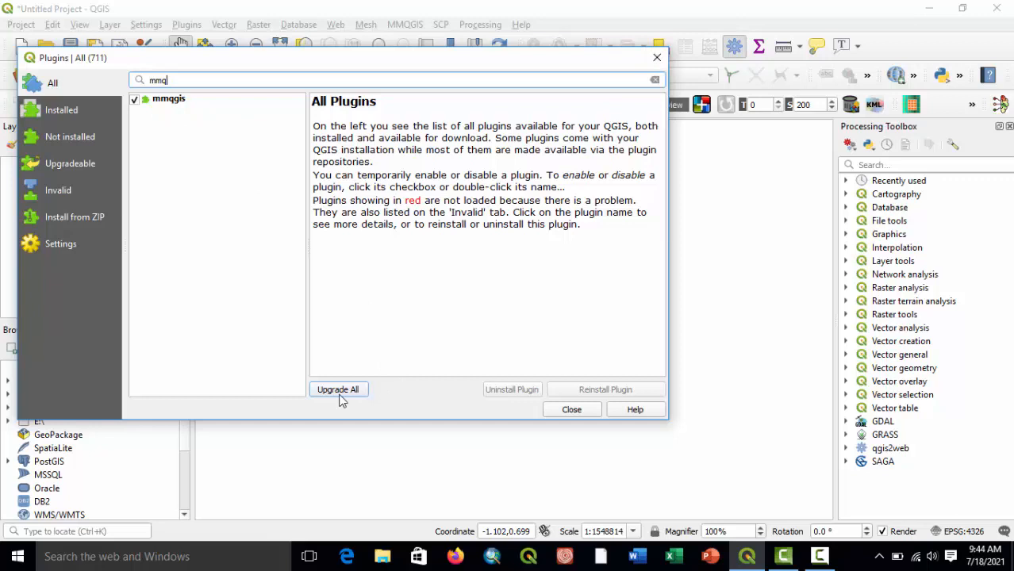
Uninstall the mmqgis plugin and confirm its removal.
{"action": "left_click", "coordinate": [266, 250]}
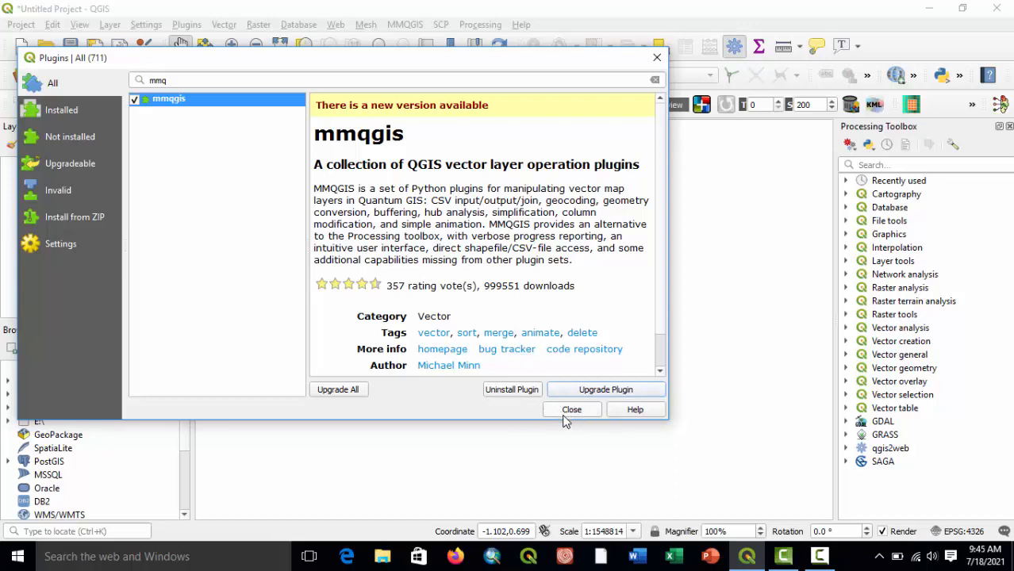
{"action": "left_click", "coordinate": [508, 395]}
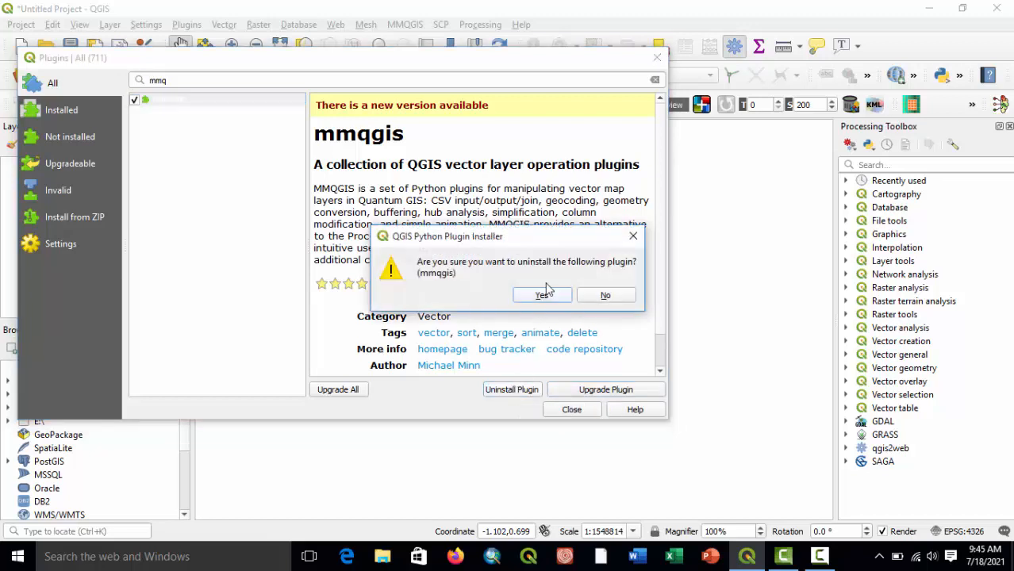
{"action": "left_click", "coordinate": [543, 297]}
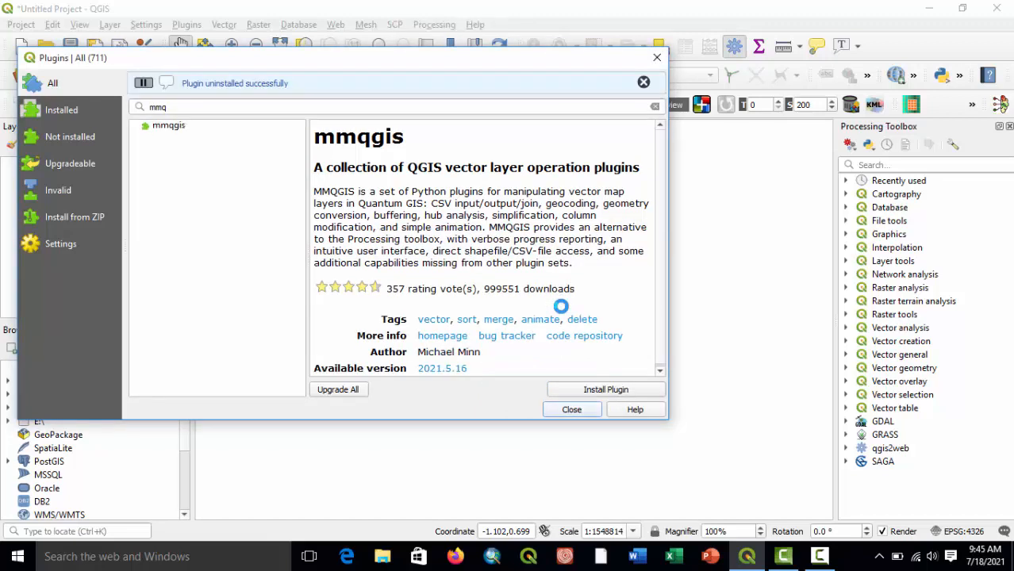
Install the available version of the mmqgis plugin and close the plugin manager.
{"action": "left_click", "coordinate": [180, 129]}
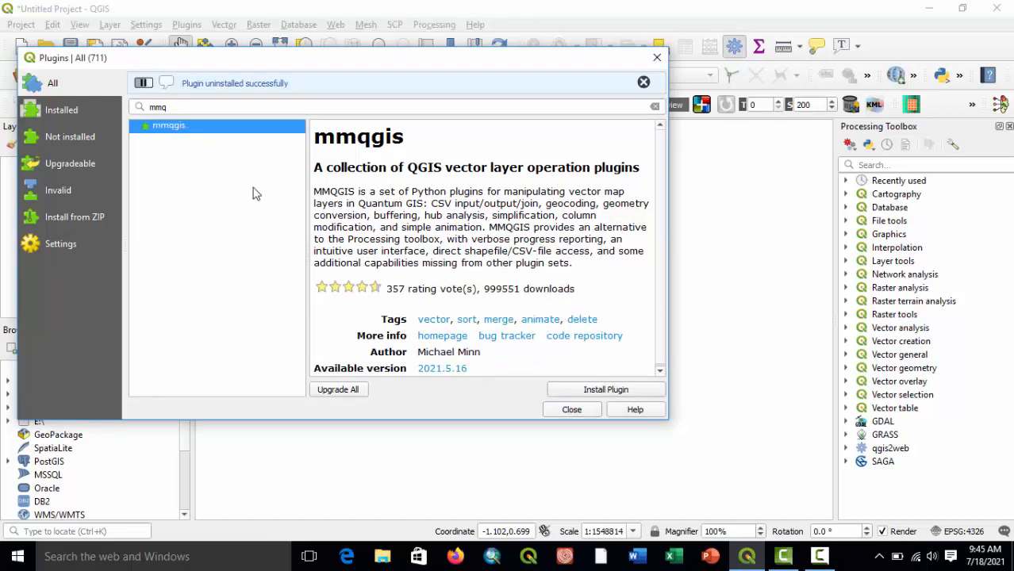
{"action": "left_click", "coordinate": [576, 392]}
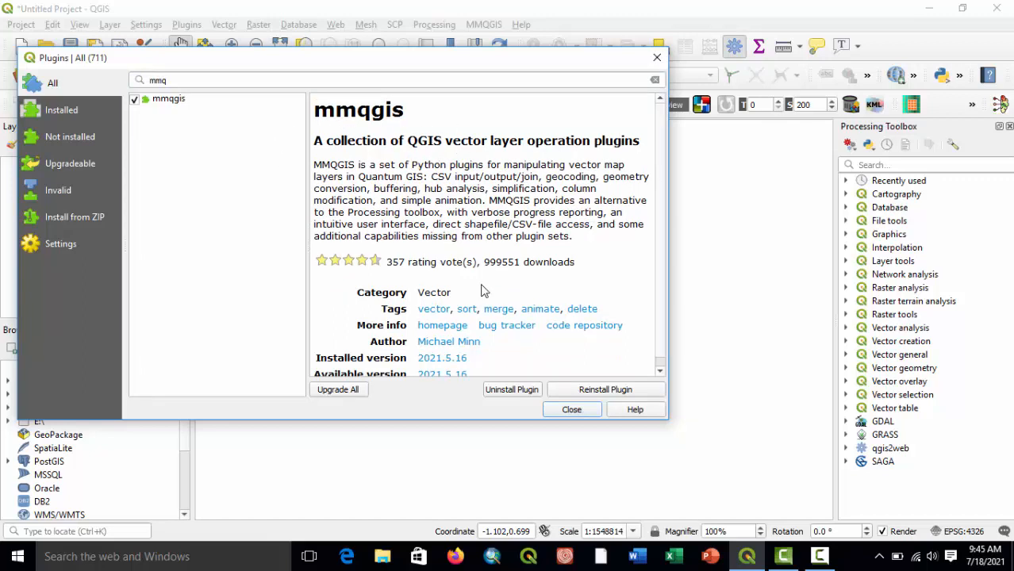
{"action": "scroll", "coordinate": [483, 290], "scroll_direction": "down", "scroll_amount": 1}
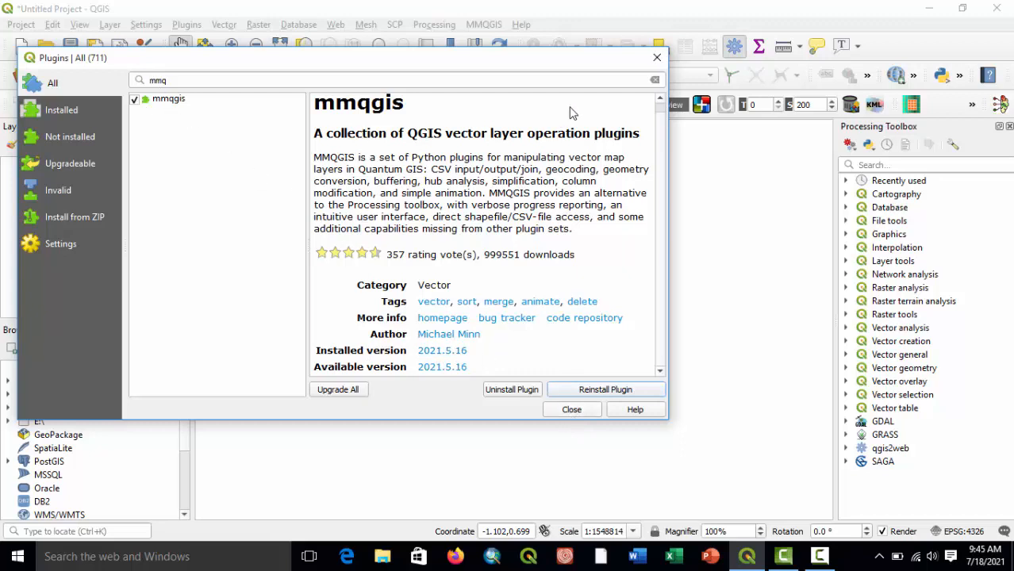
{"action": "left_click", "coordinate": [657, 57]}
Check the tool groups offered by the newly installed MMQGIS plugin.
{"action": "left_click", "coordinate": [484, 24]}
{"action": "mouse_move", "coordinate": [516, 95]}
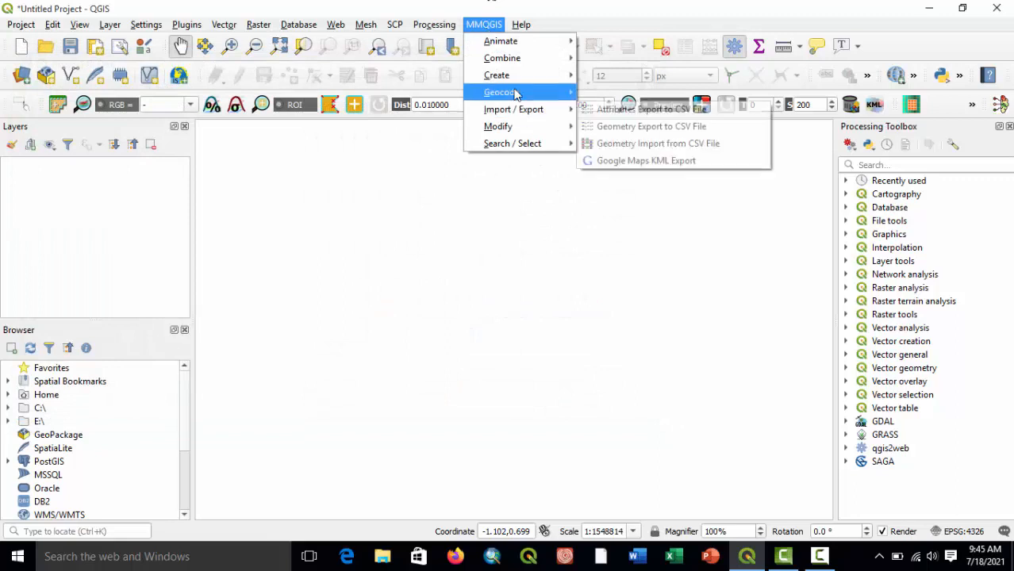
{"action": "left_click", "coordinate": [600, 246]}
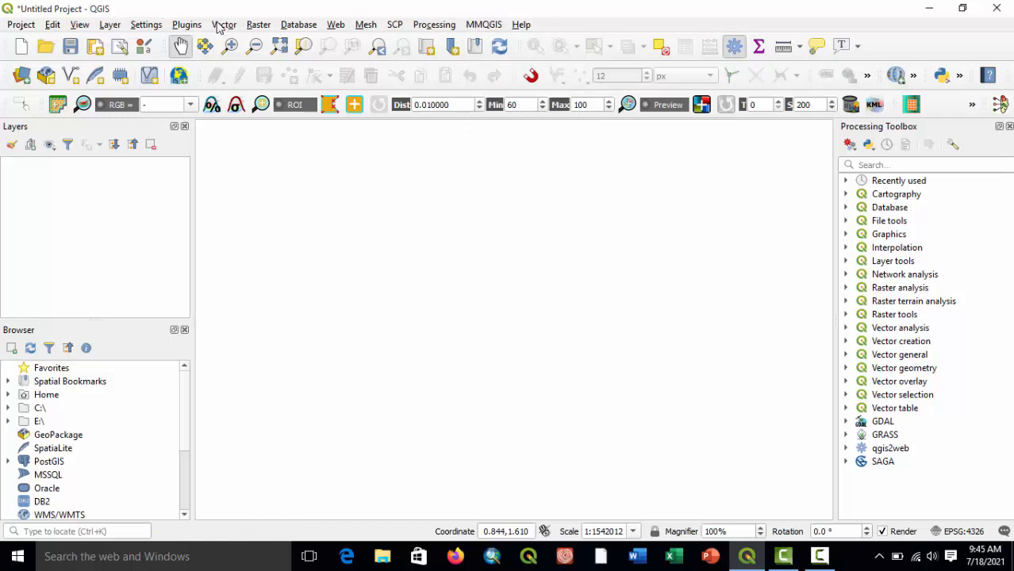
Deactivate and reactivate the mmqgis plugin in the plugin manager, leaving it enabled on closing.
{"action": "left_click", "coordinate": [187, 24]}
{"action": "left_click", "coordinate": [215, 40]}
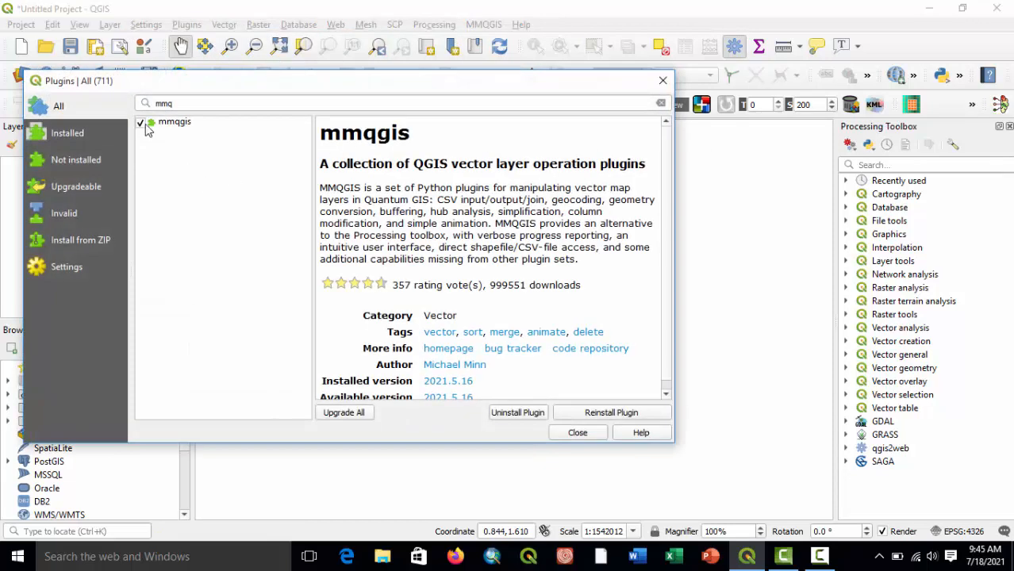
{"action": "left_click", "coordinate": [141, 125]}
{"action": "left_click", "coordinate": [141, 125]}
{"action": "left_click", "coordinate": [662, 80]}
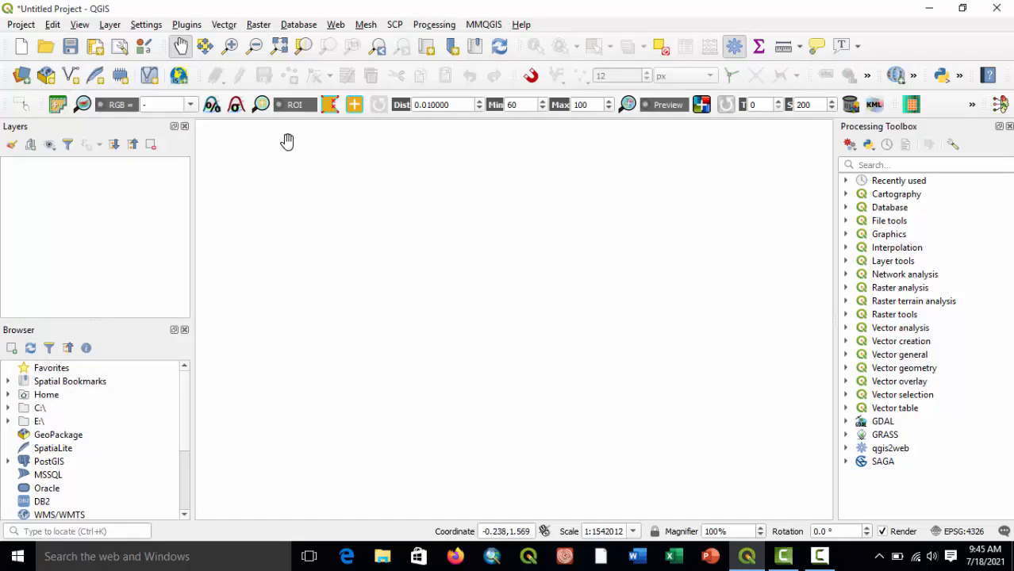
{"action": "left_click", "coordinate": [383, 558]}
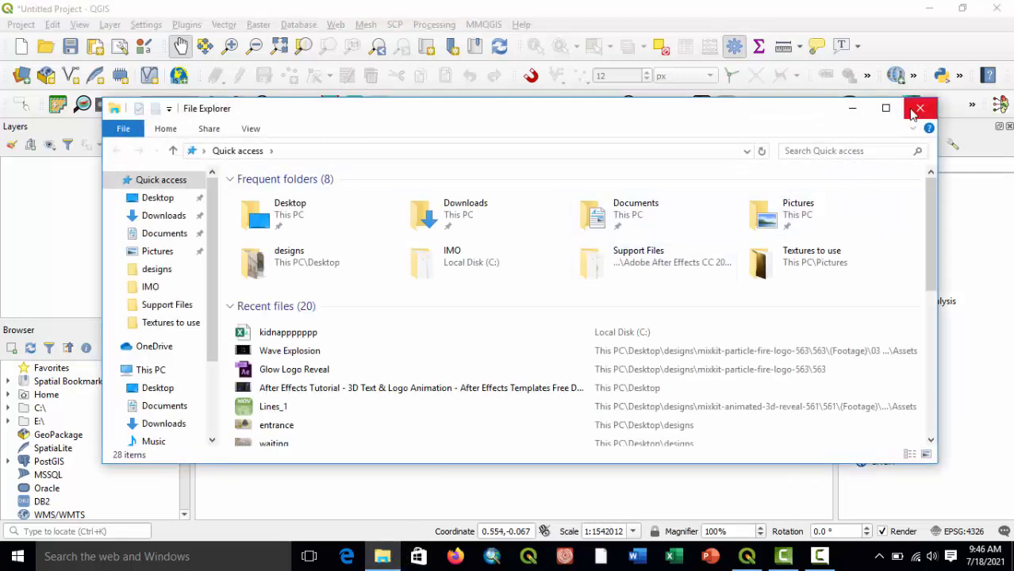
{"action": "left_click", "coordinate": [914, 111]}
Open MMQGIS's Geocode CSV with Web Service tool, review its input fields and close it without running it.
{"action": "left_click", "coordinate": [484, 24]}
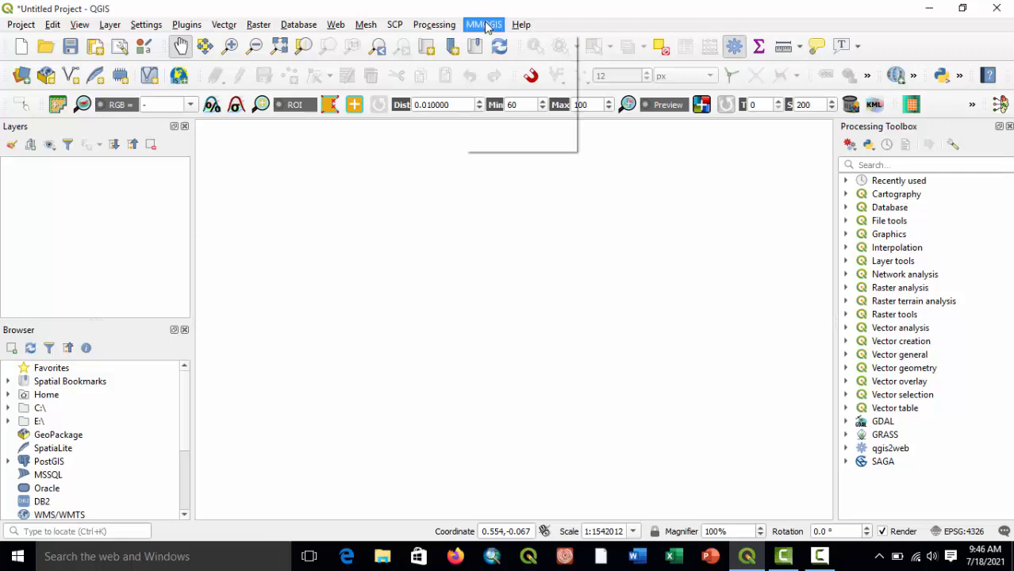
{"action": "mouse_move", "coordinate": [507, 93]}
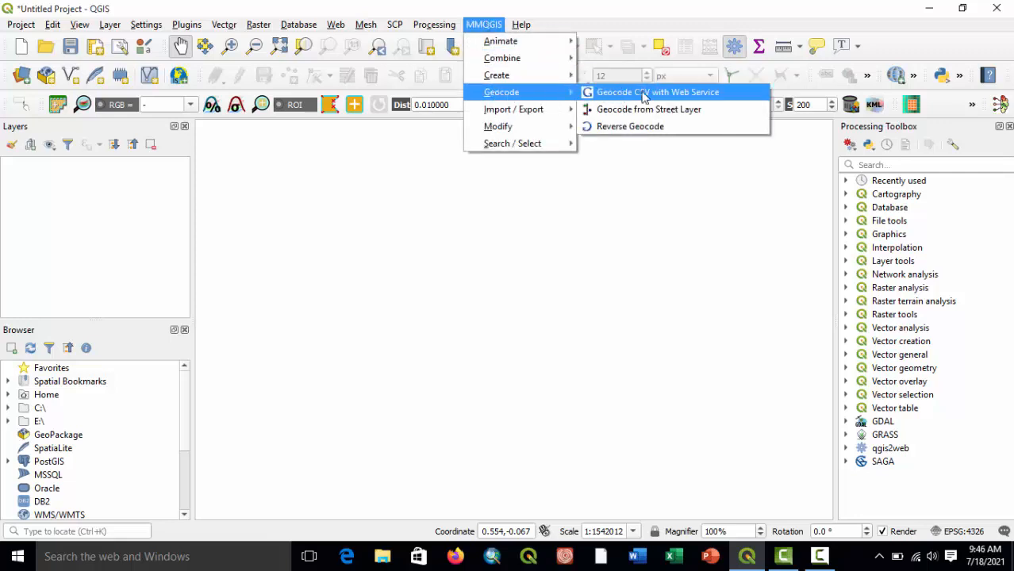
{"action": "left_click", "coordinate": [679, 93]}
{"action": "left_click_drag", "start_coordinate": [442, 96], "coordinate": [423, 16]}
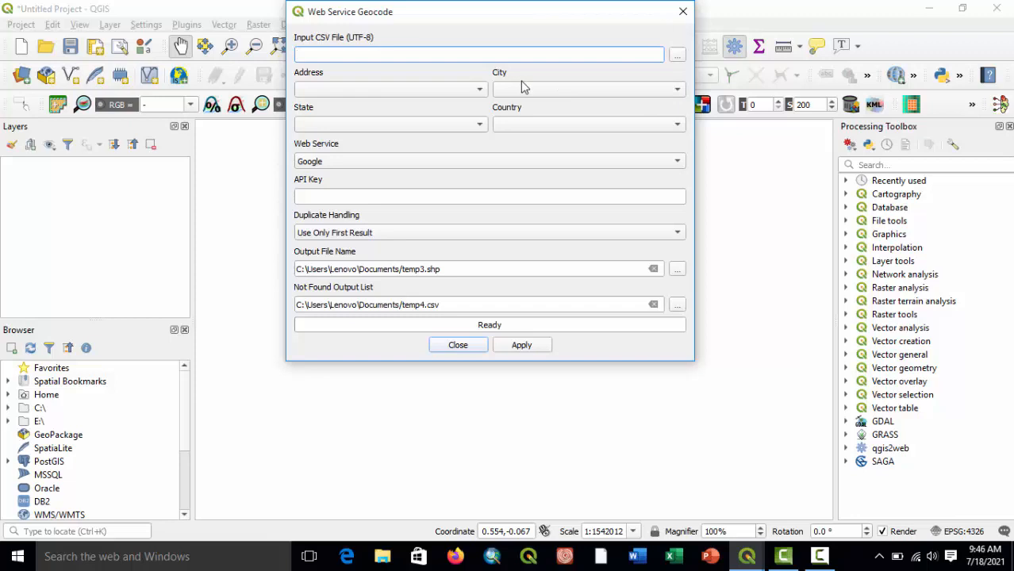
{"action": "left_click", "coordinate": [682, 12]}
Switch to File Explorer and open the kidnappppppp CSV file stored on Local Disk (C:) in Excel.
{"action": "left_click", "coordinate": [382, 556]}
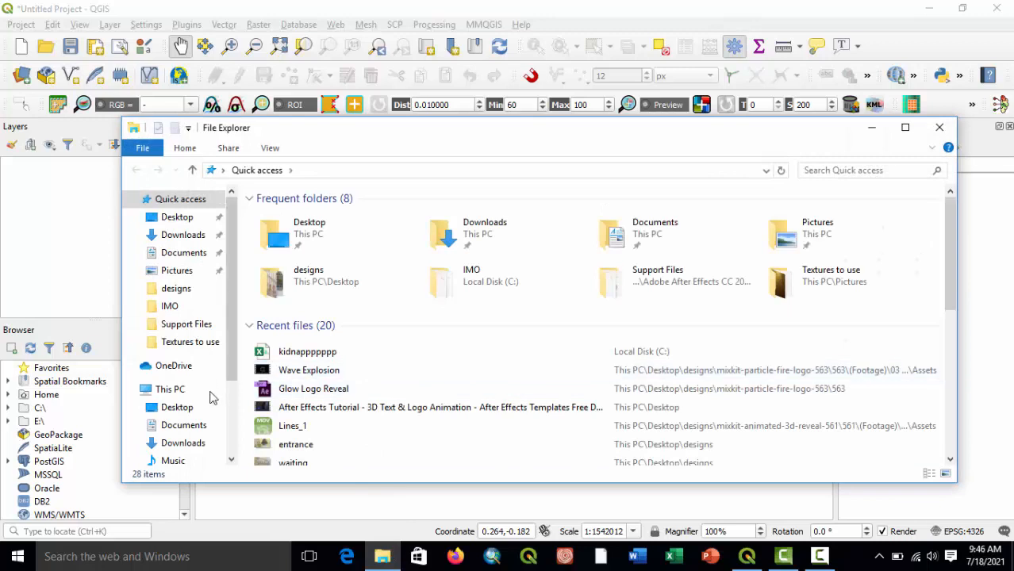
{"action": "left_click", "coordinate": [170, 389]}
{"action": "double_click", "coordinate": [323, 353]}
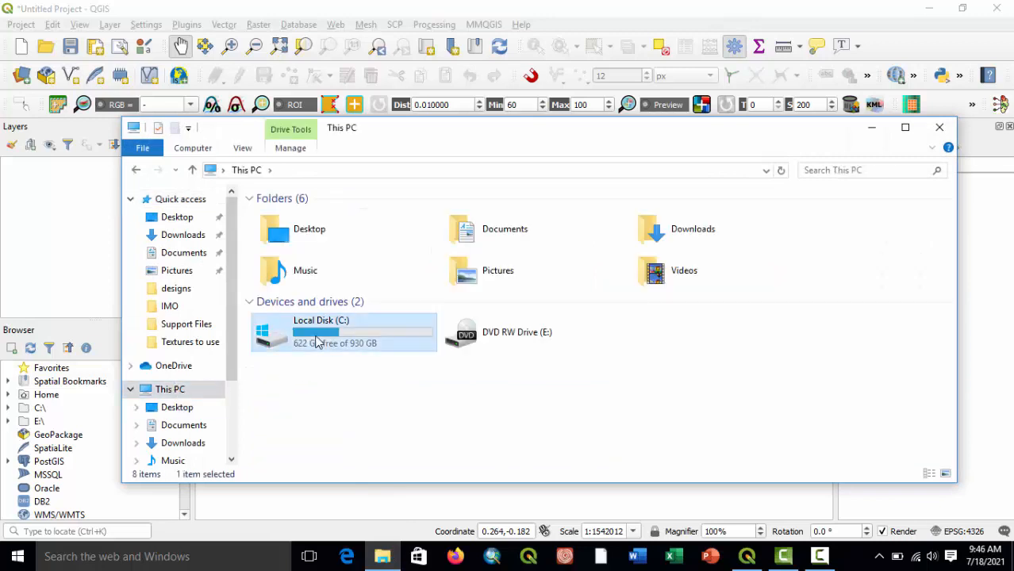
{"action": "scroll", "coordinate": [361, 349], "scroll_direction": "down", "scroll_amount": 10}
{"action": "scroll", "coordinate": [361, 349], "scroll_direction": "down", "scroll_amount": 8}
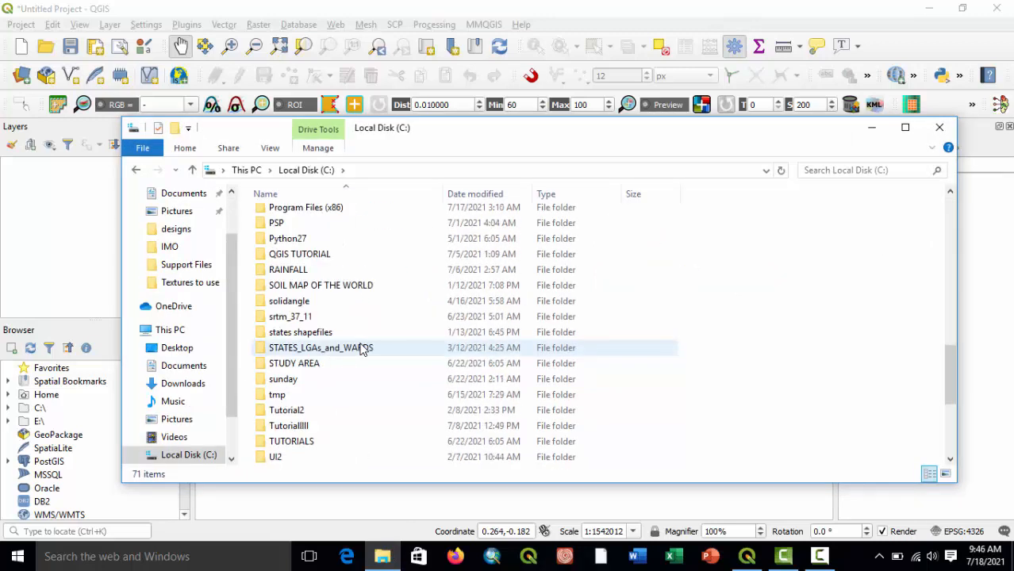
{"action": "left_click", "coordinate": [315, 444]}
{"action": "double_click", "coordinate": [315, 443]}
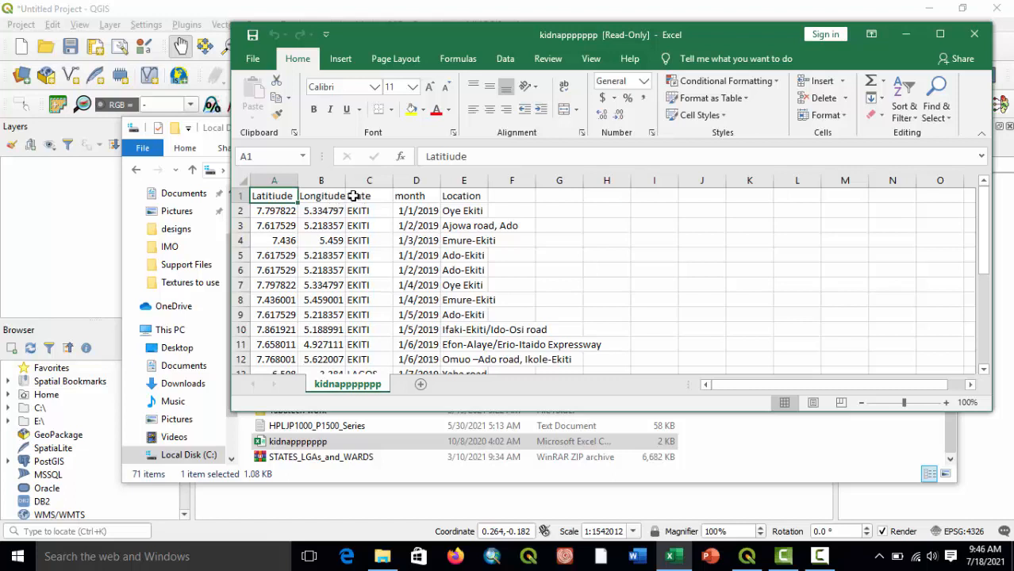
Widen the Location column to fit its entries and add a "country" header in cell F1.
{"action": "scroll", "coordinate": [417, 221], "scroll_direction": "down", "scroll_amount": 1}
{"action": "scroll", "coordinate": [416, 220], "scroll_direction": "up", "scroll_amount": 1}
{"action": "left_click", "coordinate": [512, 199]}
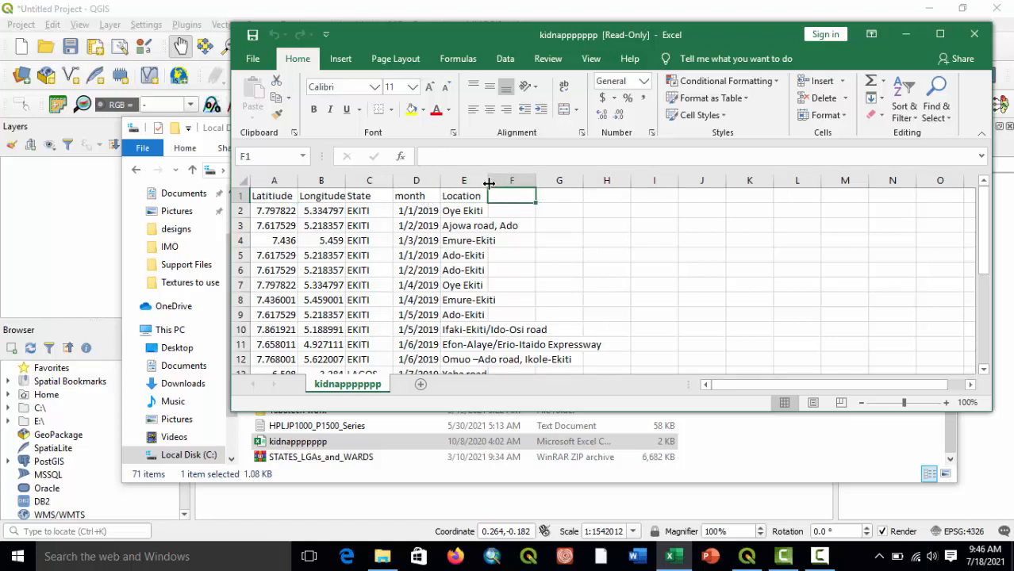
{"action": "left_click_drag", "start_coordinate": [489, 184], "coordinate": [605, 189]}
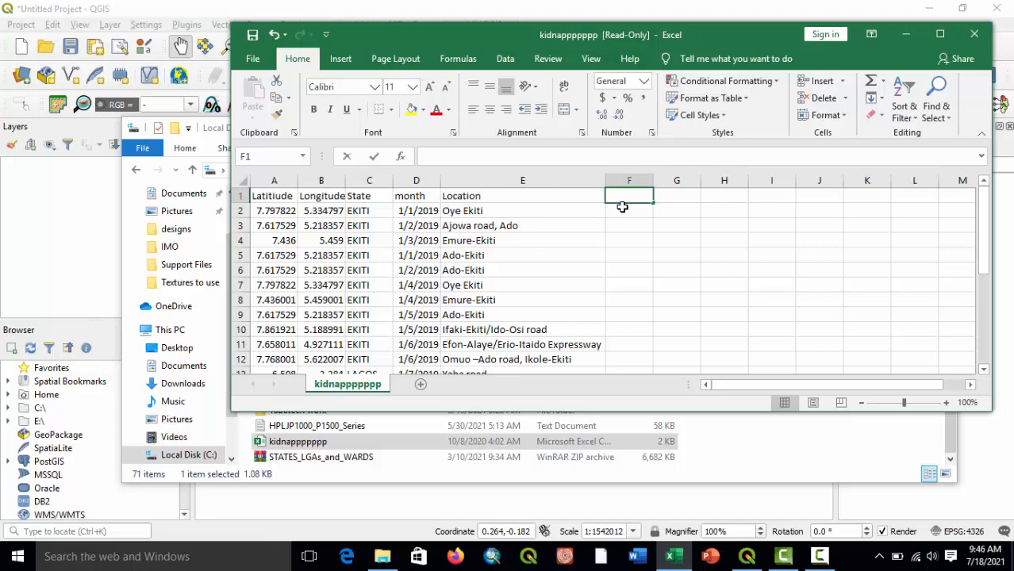
{"action": "type", "text": "cp"}
{"action": "type", "text": "ountry"}
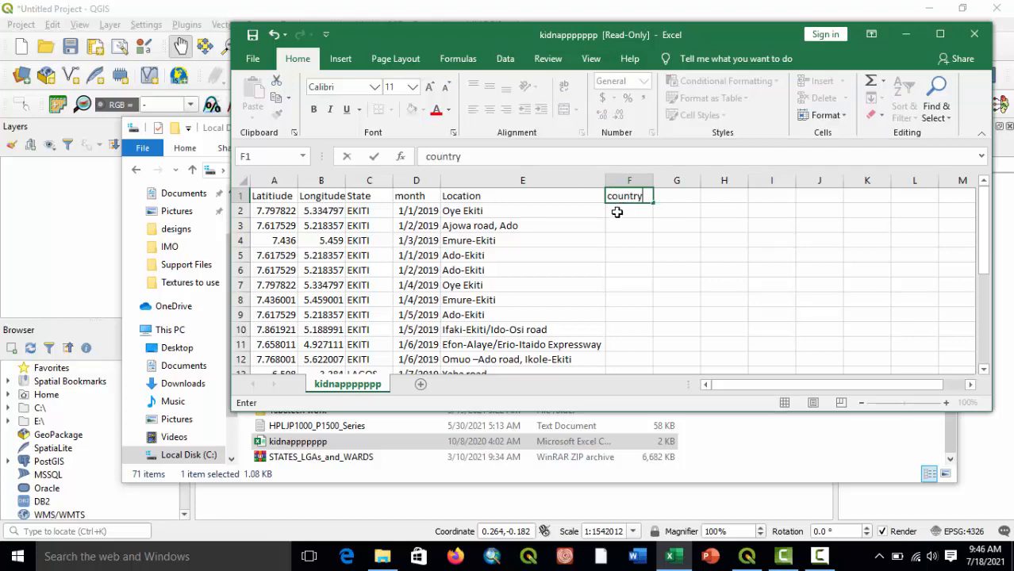
{"action": "key", "text": "Return"}
{"action": "left_click", "coordinate": [942, 33]}
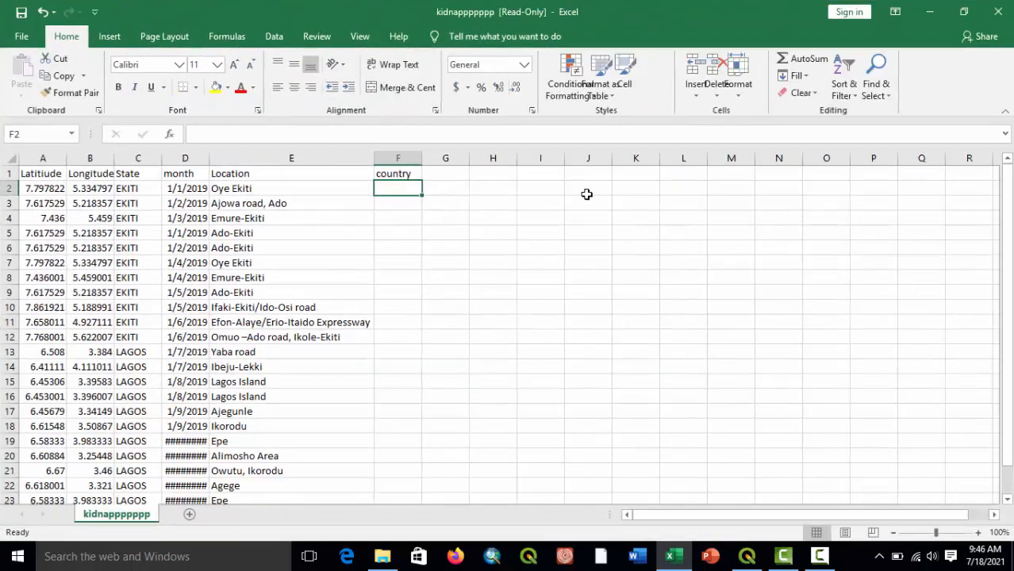
Enter Nigeria in cell F2 and fill it down the country column through row 24.
{"action": "left_click", "coordinate": [390, 204]}
{"action": "left_click", "coordinate": [389, 190]}
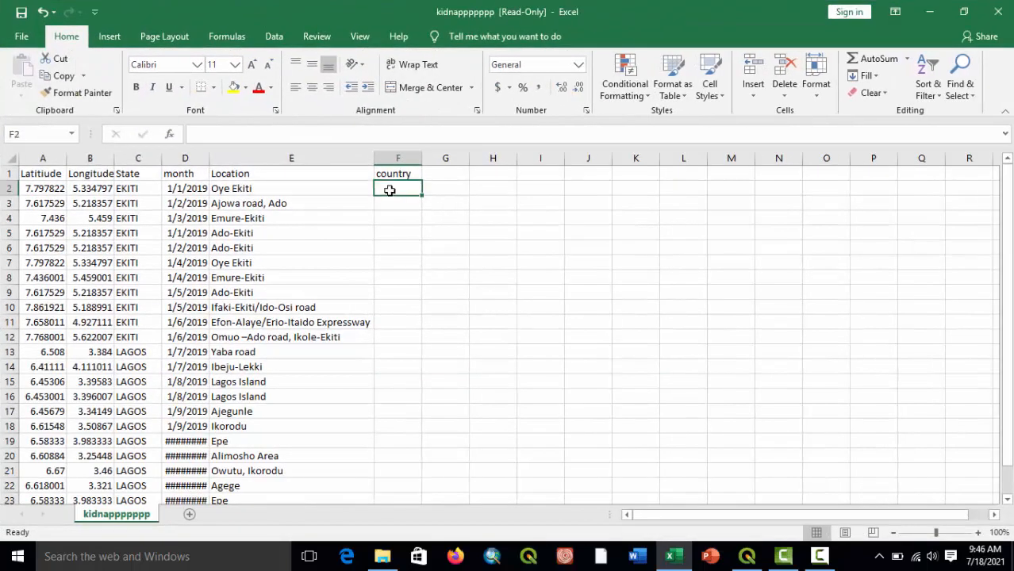
{"action": "type", "text": "Niger"}
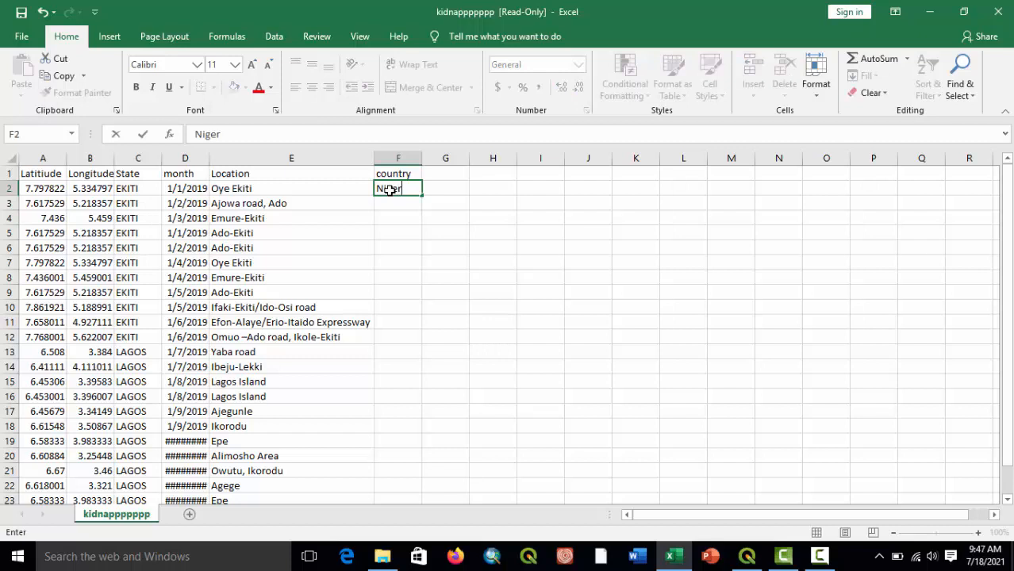
{"action": "type", "text": "ia"}
{"action": "key", "text": "Return"}
{"action": "left_click", "coordinate": [390, 190]}
{"action": "left_click_drag", "start_coordinate": [422, 195], "coordinate": [387, 470]}
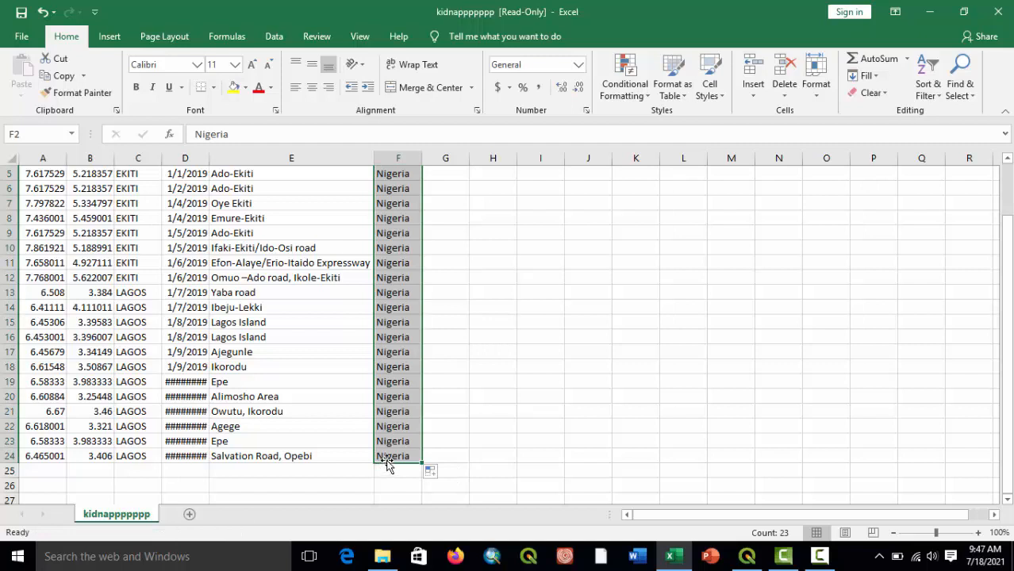
{"action": "scroll", "coordinate": [403, 366], "scroll_direction": "up", "scroll_amount": 2}
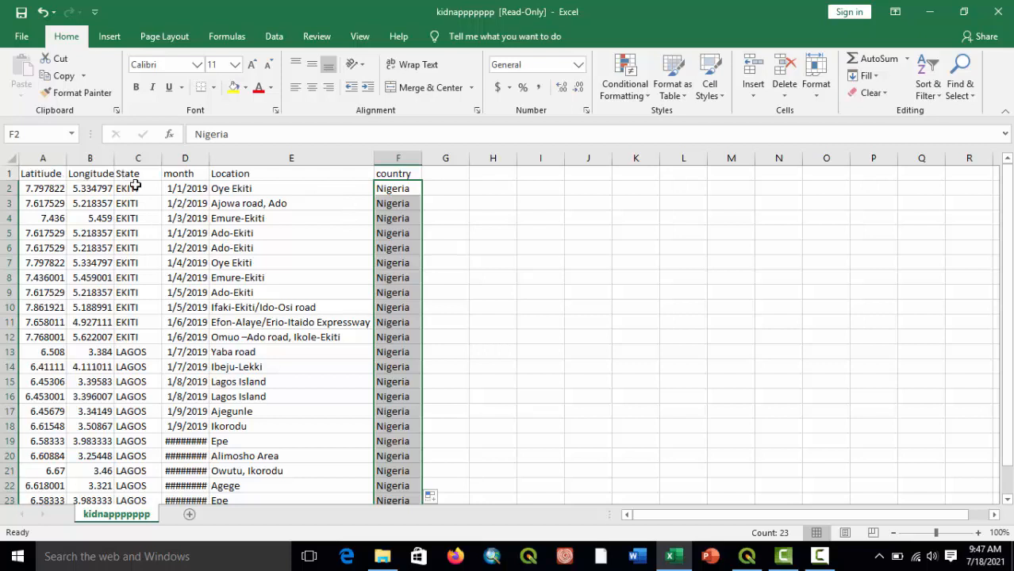
Try to save the edited CSV in place, and open the Save As dialog for drive C:.
{"action": "left_click", "coordinate": [399, 175]}
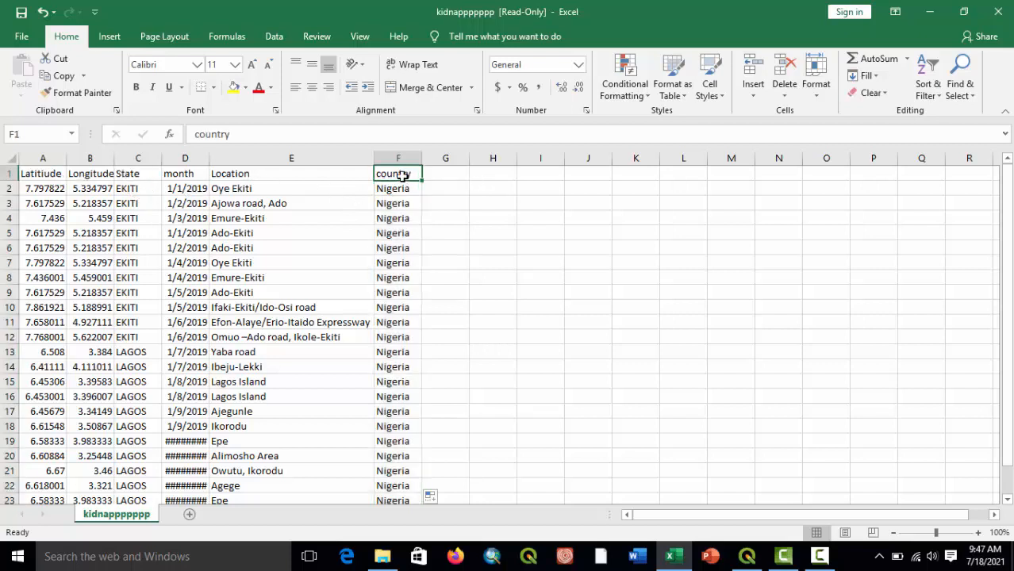
{"action": "left_click", "coordinate": [21, 14]}
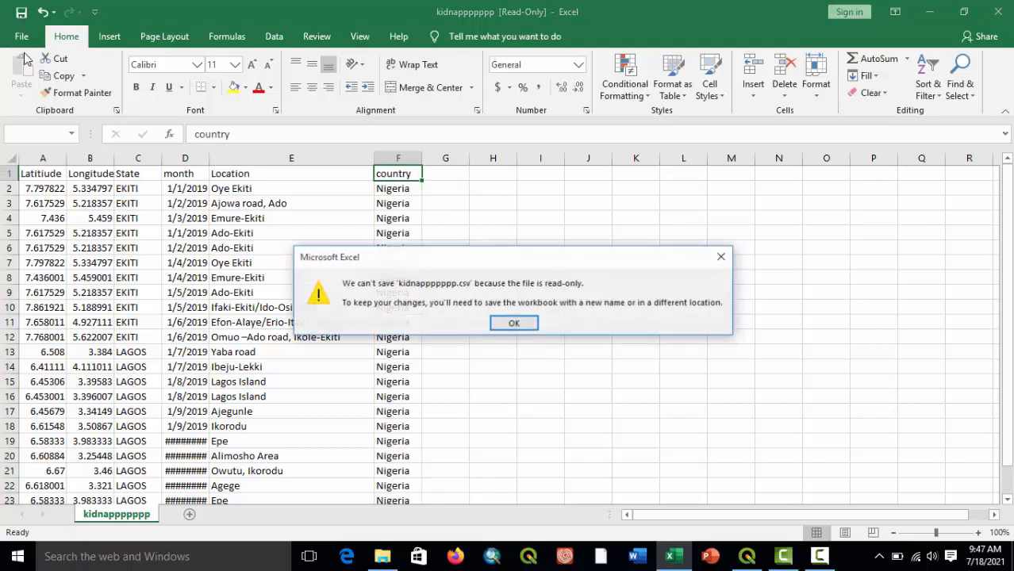
{"action": "left_click", "coordinate": [517, 324]}
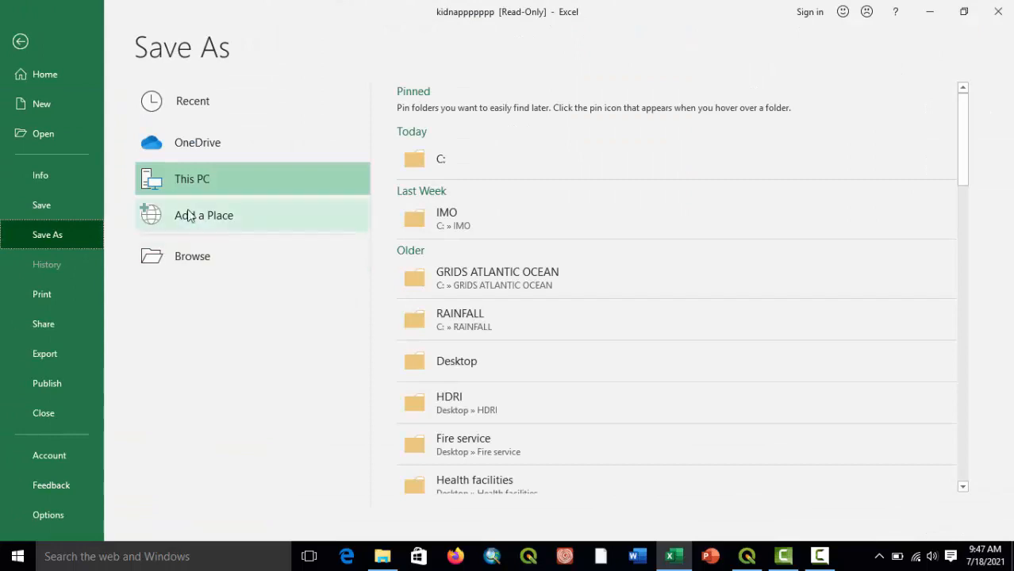
{"action": "left_click", "coordinate": [175, 184]}
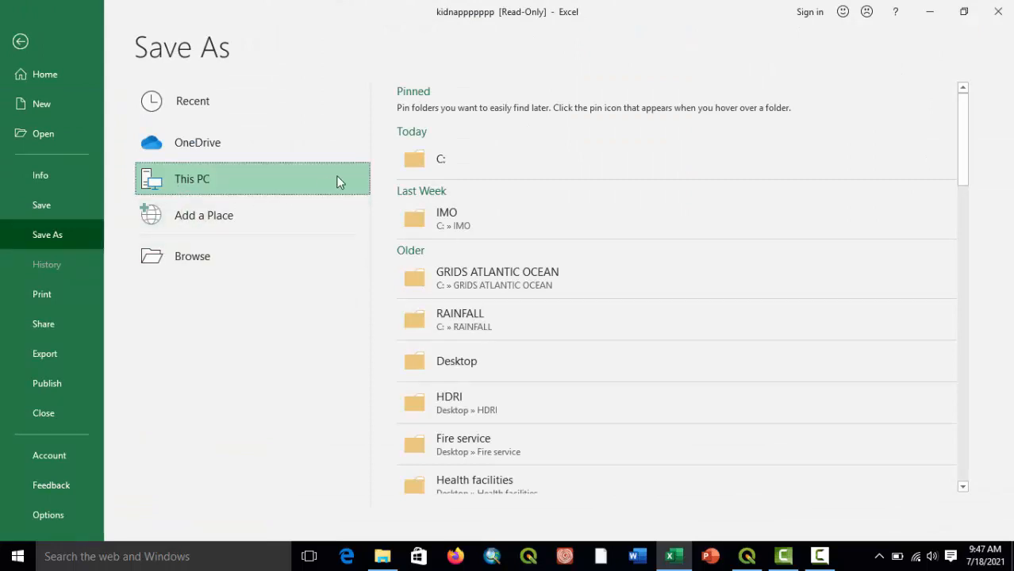
{"action": "left_click", "coordinate": [449, 168]}
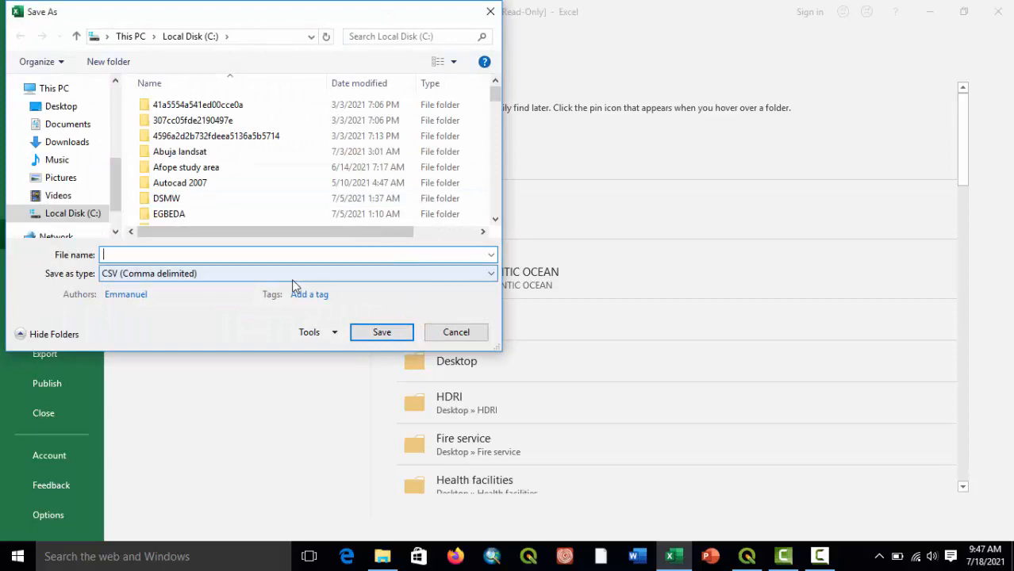
Try to overwrite the existing kidnappppppp file on Local Disk (C:) in CSV (Comma delimited) format.
{"action": "left_click", "coordinate": [198, 279]}
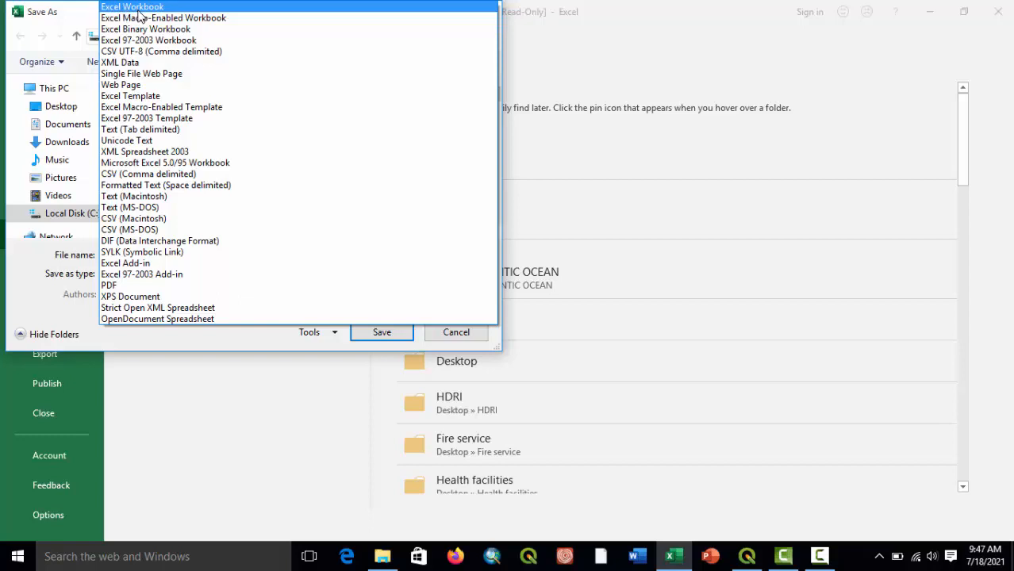
{"action": "left_click", "coordinate": [153, 174]}
{"action": "left_click", "coordinate": [161, 254]}
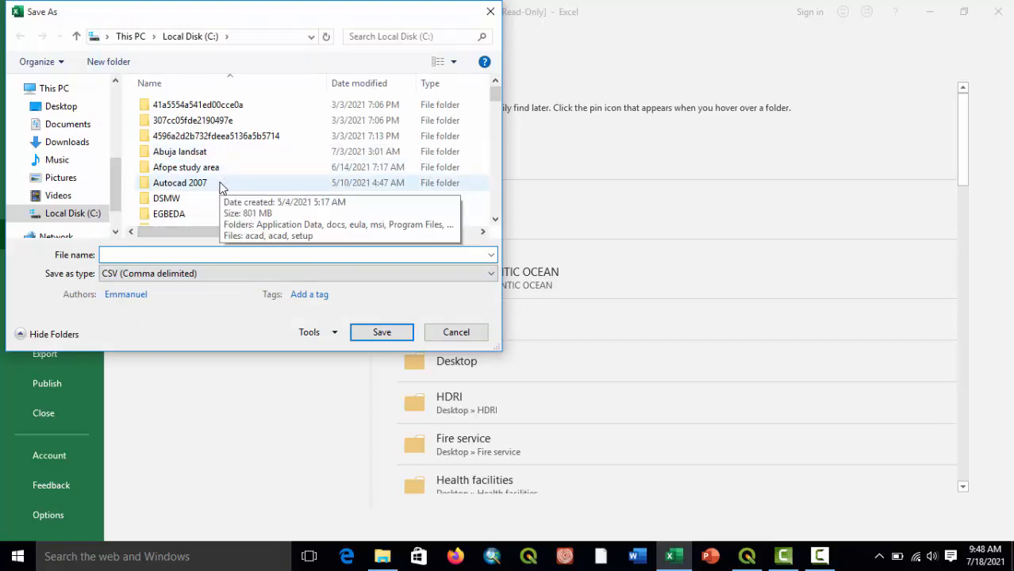
{"action": "scroll", "coordinate": [266, 177], "scroll_direction": "down", "scroll_amount": 10}
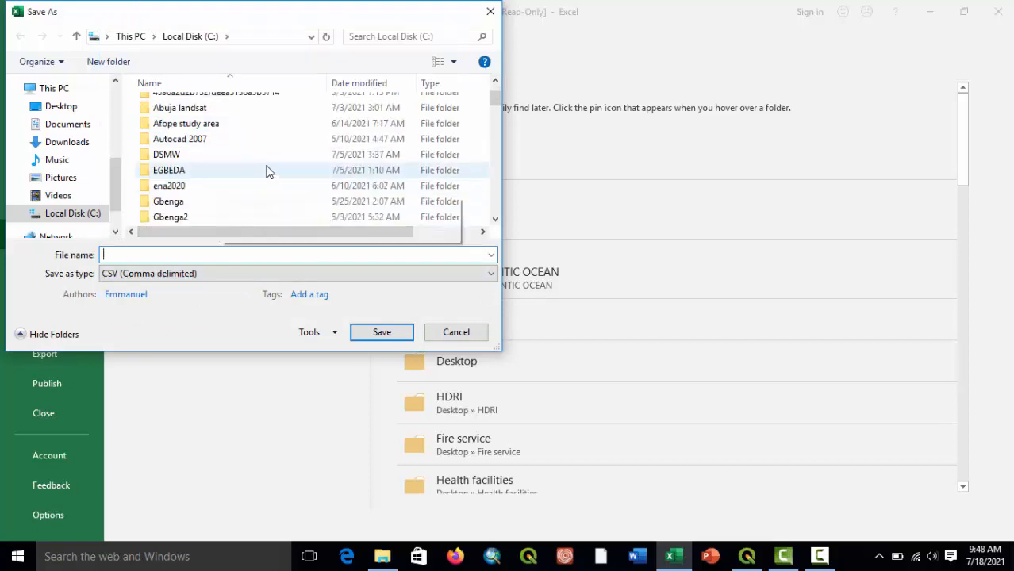
{"action": "scroll", "coordinate": [265, 177], "scroll_direction": "down", "scroll_amount": 3}
{"action": "left_click", "coordinate": [208, 218]}
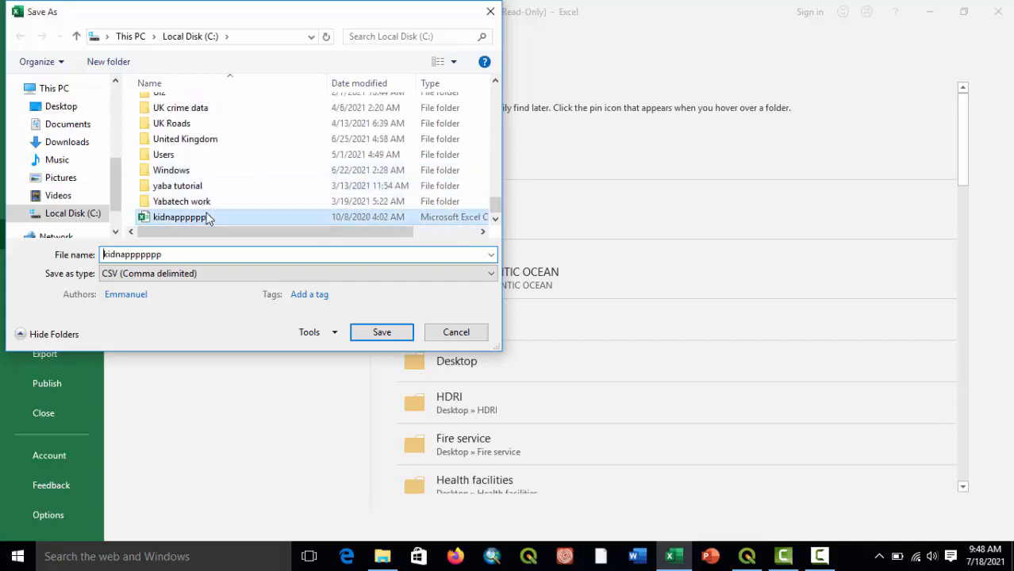
{"action": "left_click", "coordinate": [384, 336]}
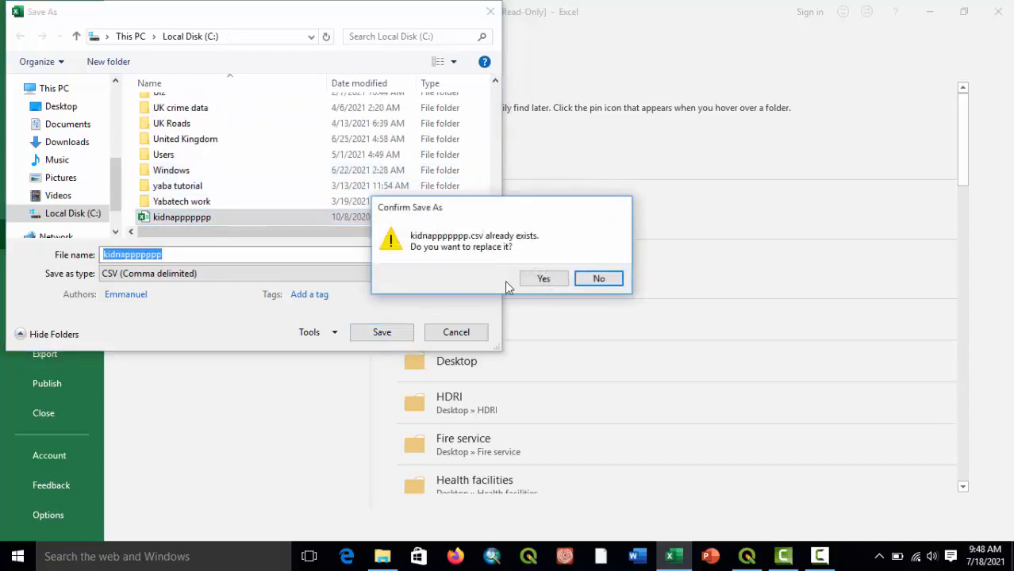
{"action": "left_click", "coordinate": [545, 280]}
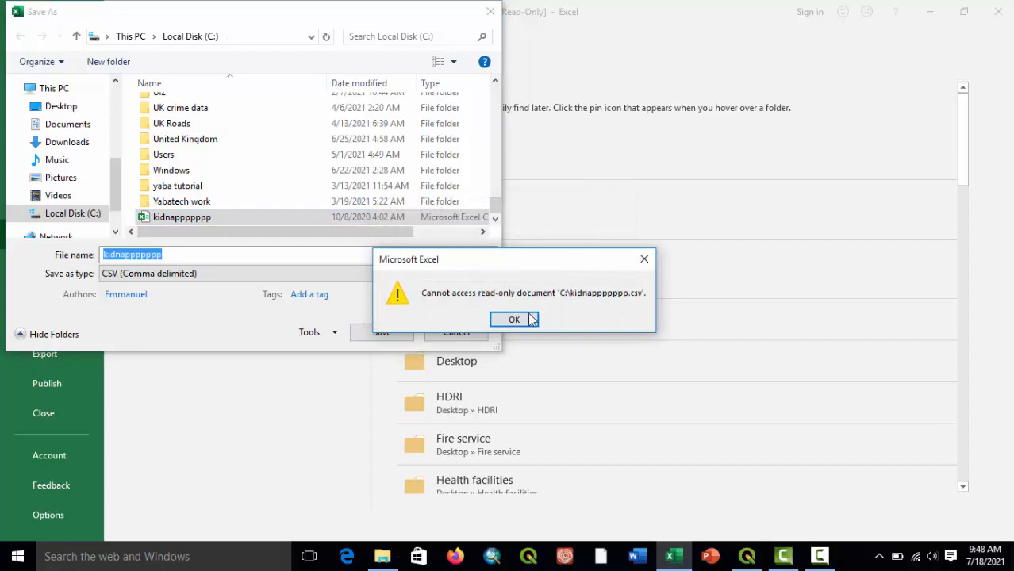
{"action": "left_click", "coordinate": [514, 319]}
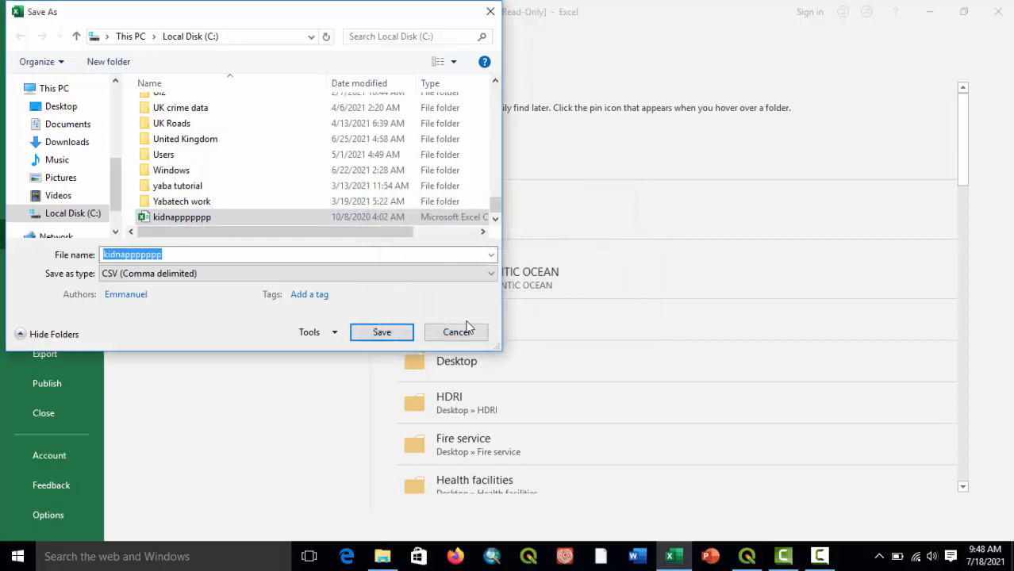
Save the sheet as kidnapp in CSV (Comma delimited) format in the Documents folder and close the workbook.
{"action": "left_click", "coordinate": [166, 254]}
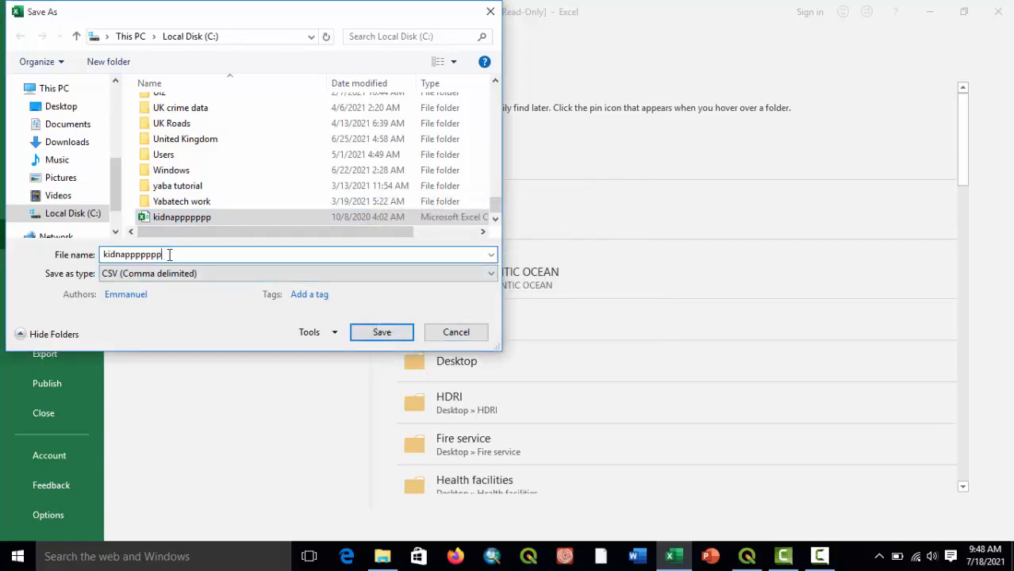
{"action": "key", "text": "BackSpace"}
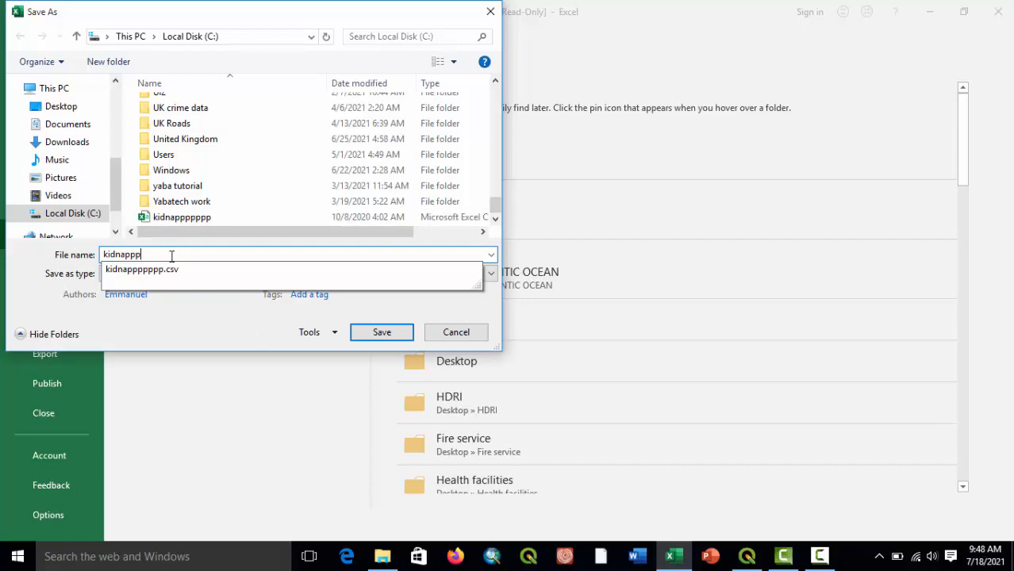
{"action": "left_click", "coordinate": [382, 332]}
{"action": "left_click", "coordinate": [548, 296]}
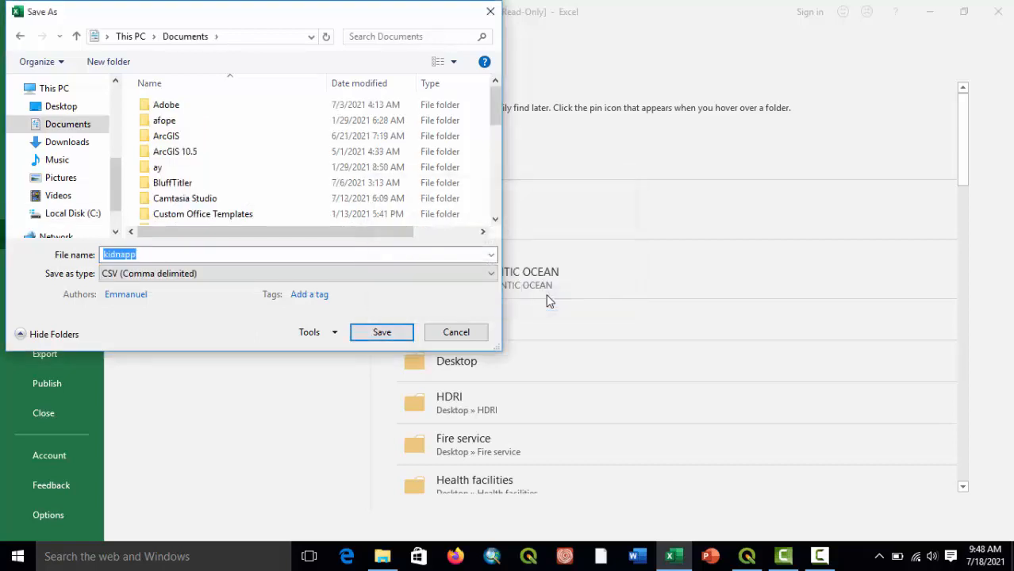
{"action": "left_click", "coordinate": [396, 333]}
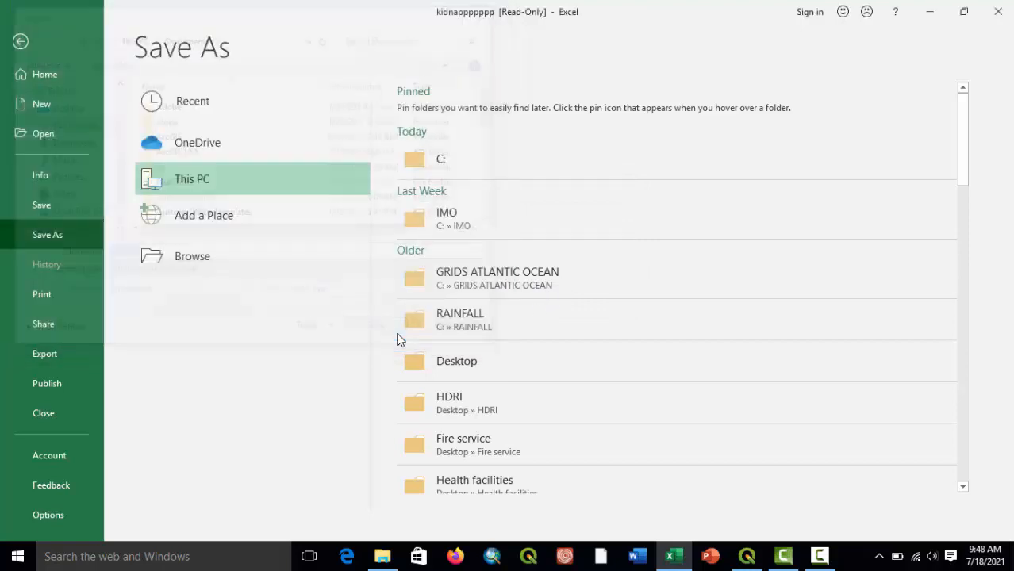
{"action": "left_click", "coordinate": [451, 322]}
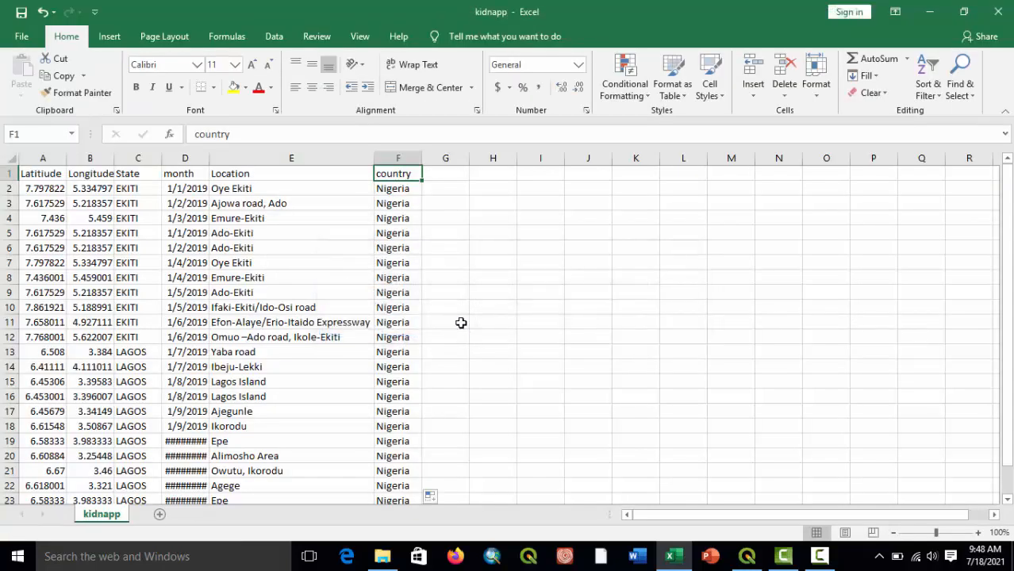
{"action": "left_click", "coordinate": [996, 9]}
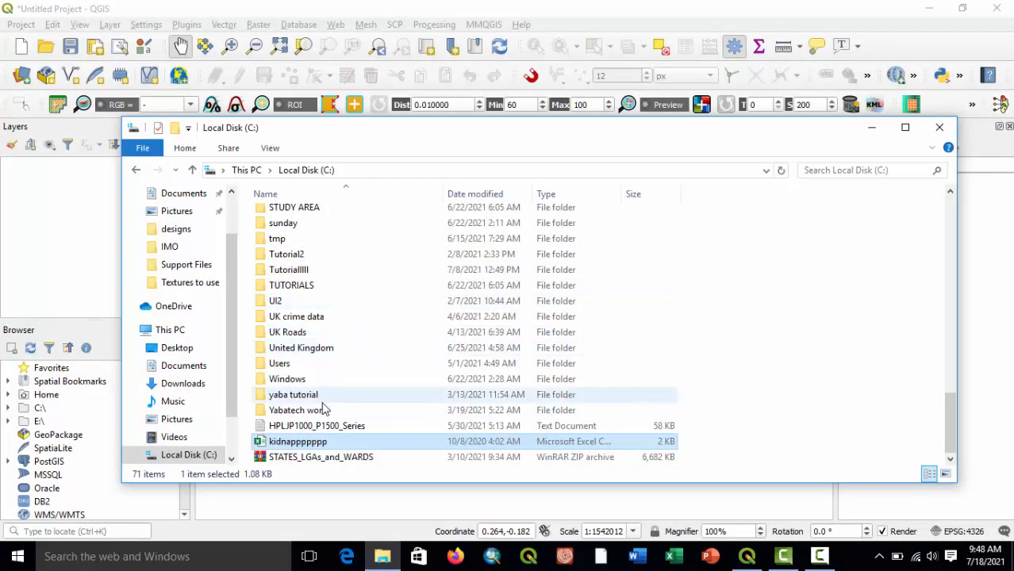
Reopen the original kidnappppppp CSV file from Local Disk (C:) in Excel and minimize the File Explorer window.
{"action": "scroll", "coordinate": [323, 409], "scroll_direction": "up", "scroll_amount": 3}
{"action": "scroll", "coordinate": [323, 408], "scroll_direction": "down", "scroll_amount": 3}
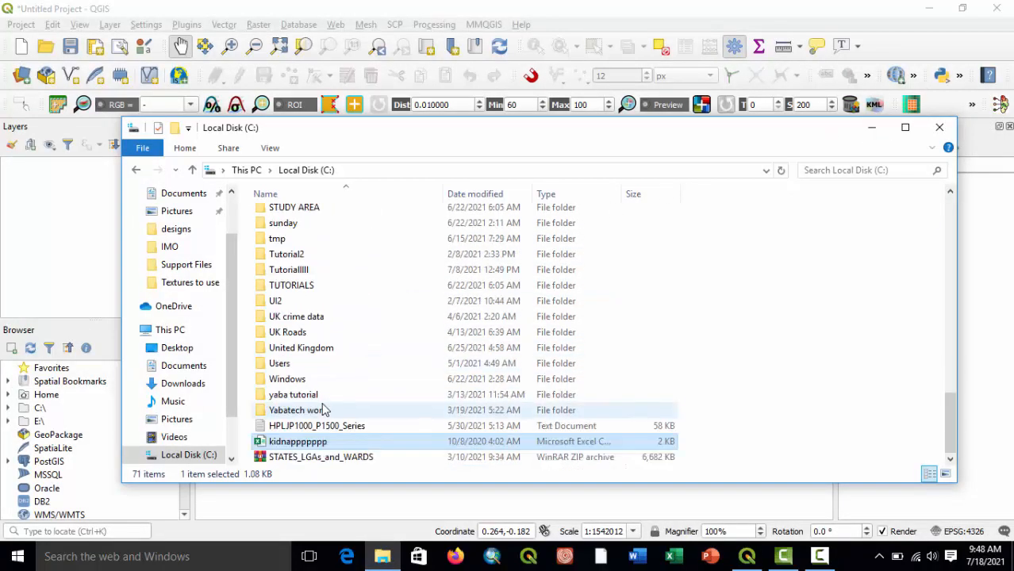
{"action": "double_click", "coordinate": [306, 449]}
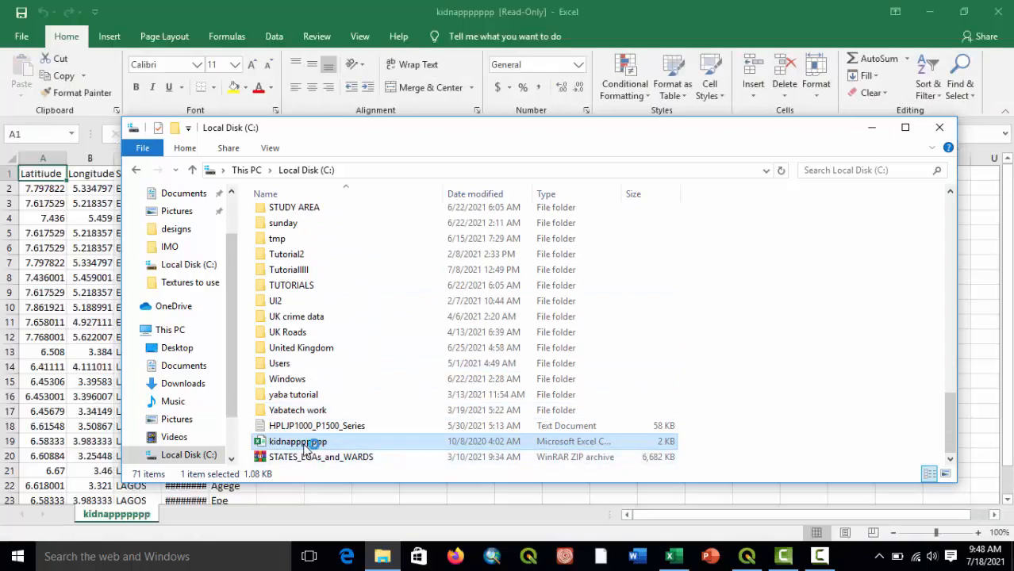
{"action": "left_click", "coordinate": [880, 129]}
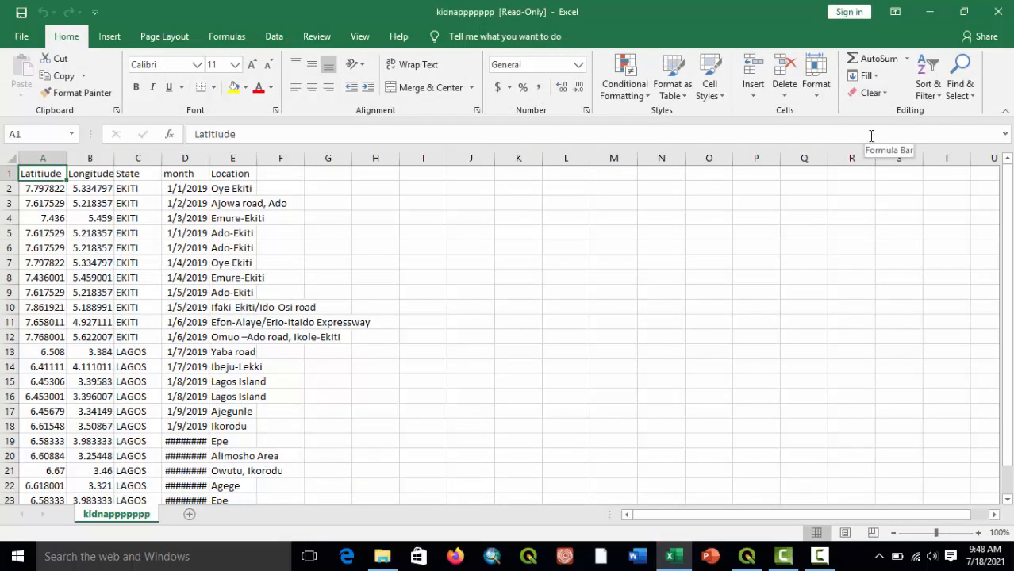
Add a "Country" header in cell F1 of the reopened sheet.
{"action": "left_click", "coordinate": [286, 173]}
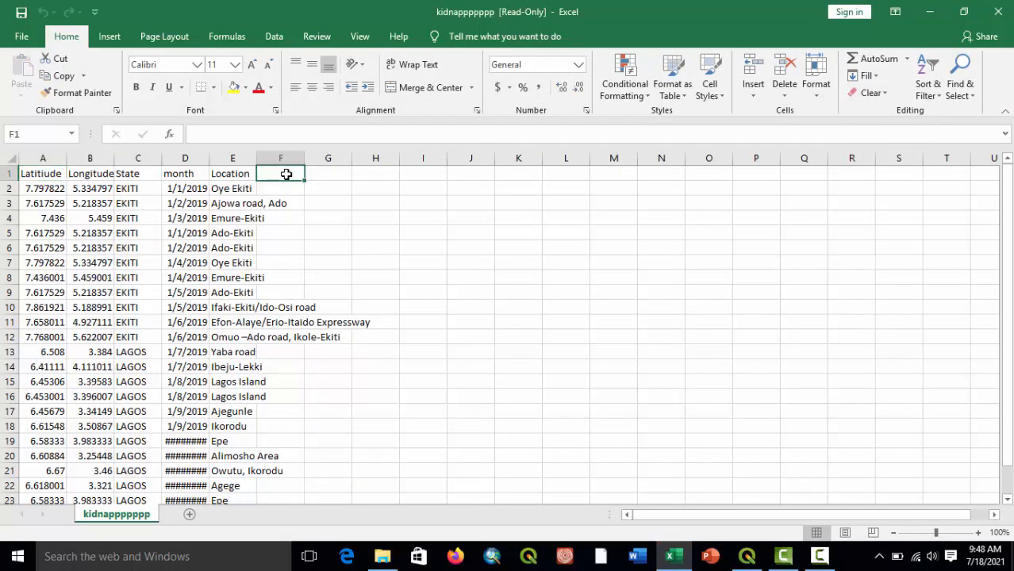
{"action": "type", "text": "Country"}
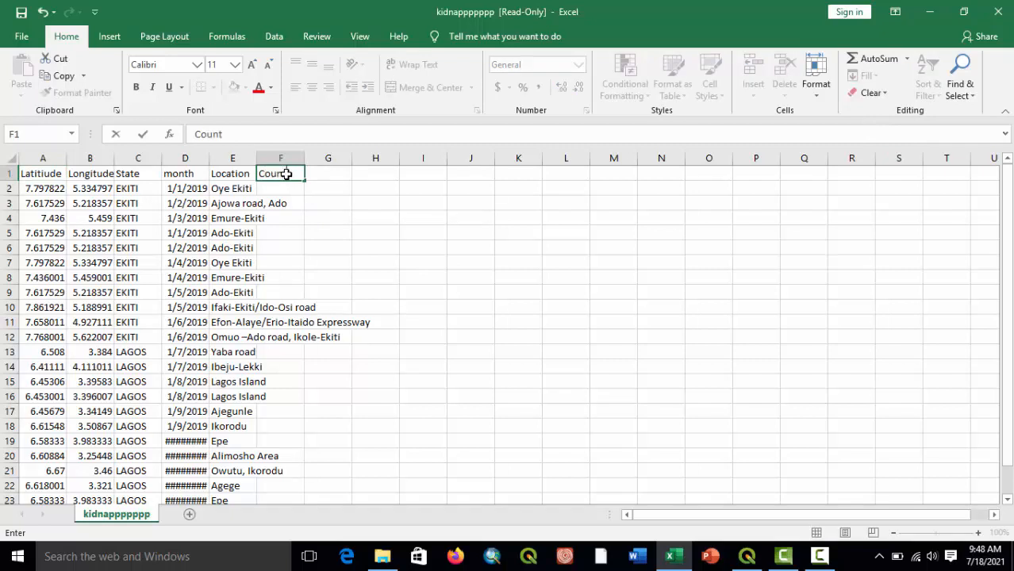
{"action": "left_click", "coordinate": [337, 216]}
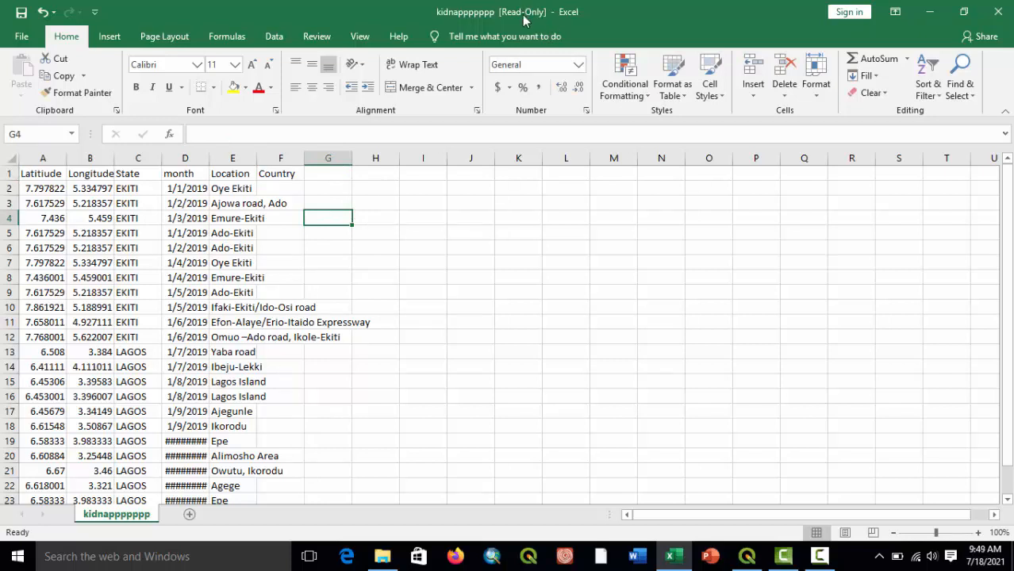
Try filling the Country header from F1 down to F24, and undo the fill.
{"action": "left_click", "coordinate": [294, 175]}
{"action": "left_click_drag", "start_coordinate": [302, 181], "coordinate": [342, 465]}
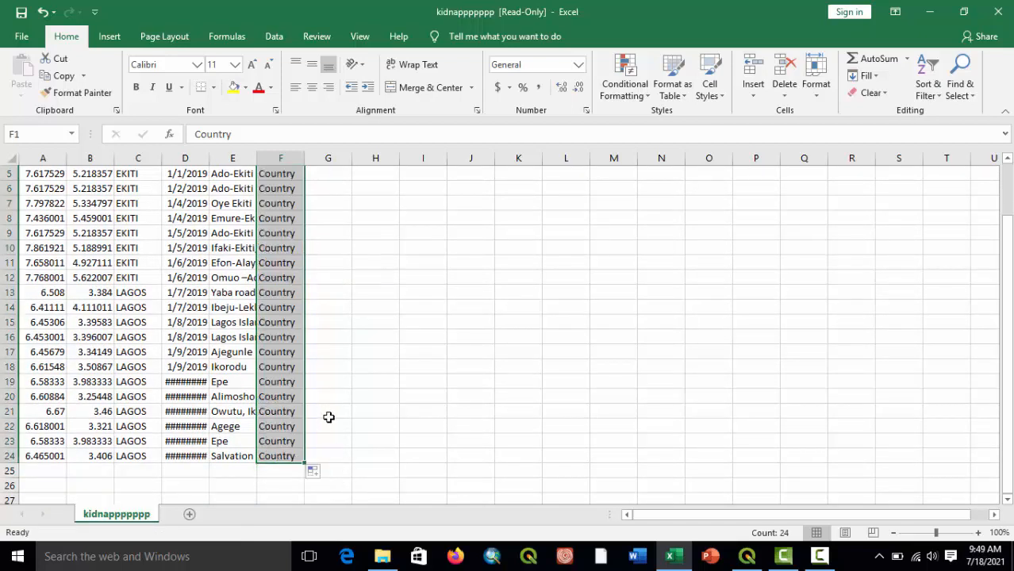
{"action": "key", "text": "ctrl+z"}
Enter Nigeria in cell F2 beneath the Country header.
{"action": "left_click", "coordinate": [288, 189]}
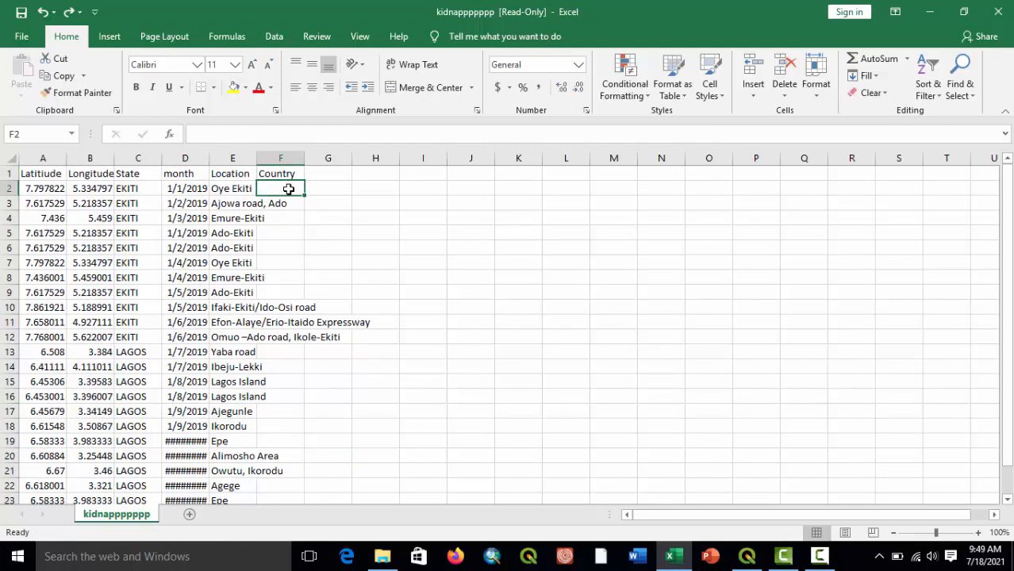
{"action": "type", "text": "Nigeria"}
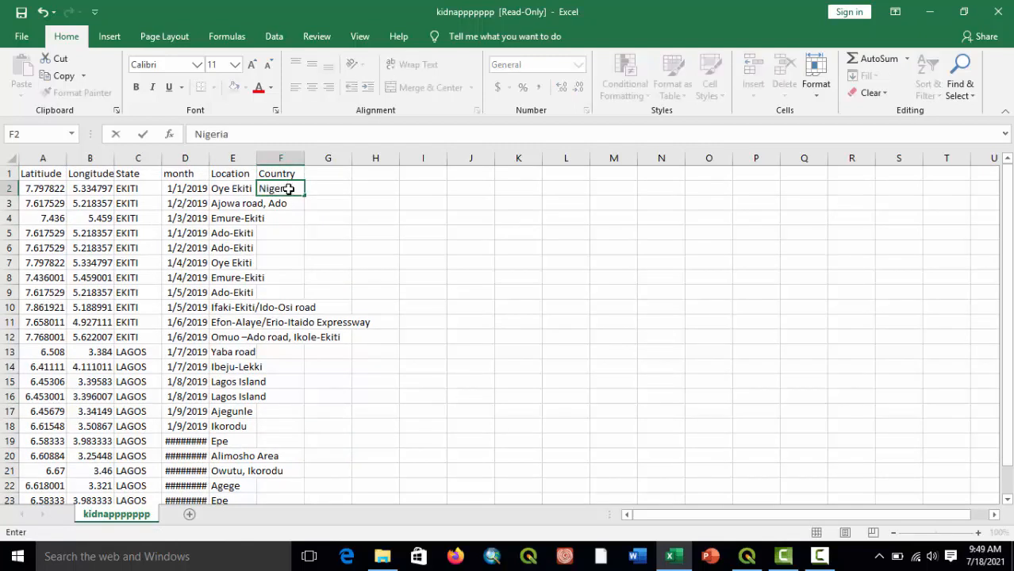
{"action": "key", "text": "Return"}
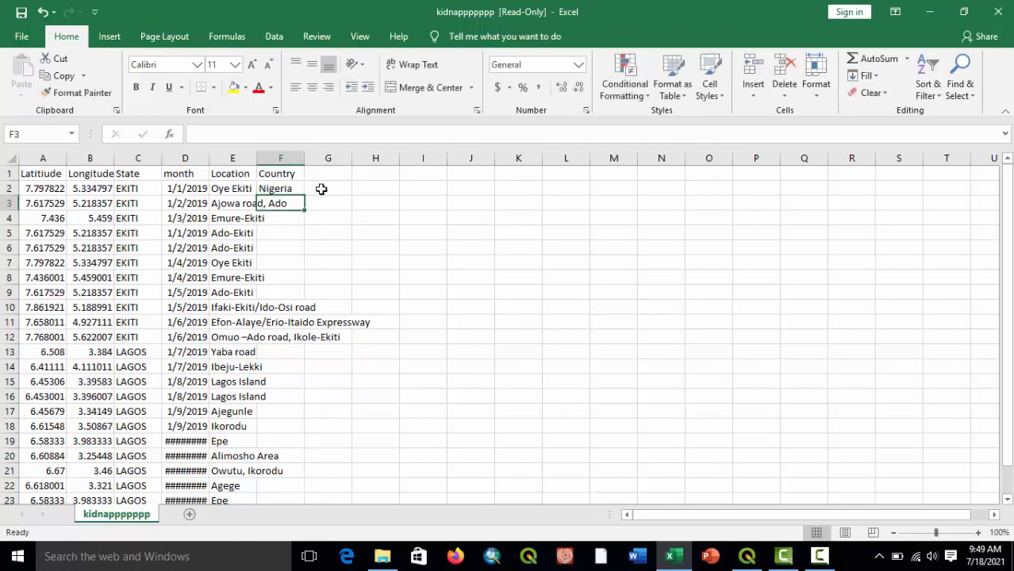
Fill Nigeria from cell F2 down to F24 in the Country column.
{"action": "left_click_drag", "start_coordinate": [305, 212], "coordinate": [309, 471]}
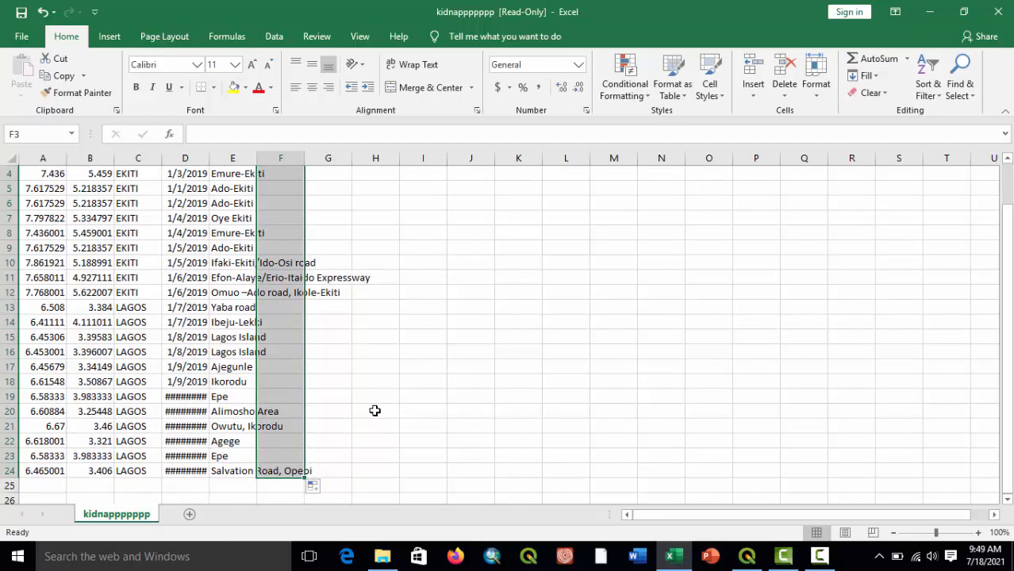
{"action": "key", "text": "ctrl+z"}
{"action": "left_click", "coordinate": [286, 190]}
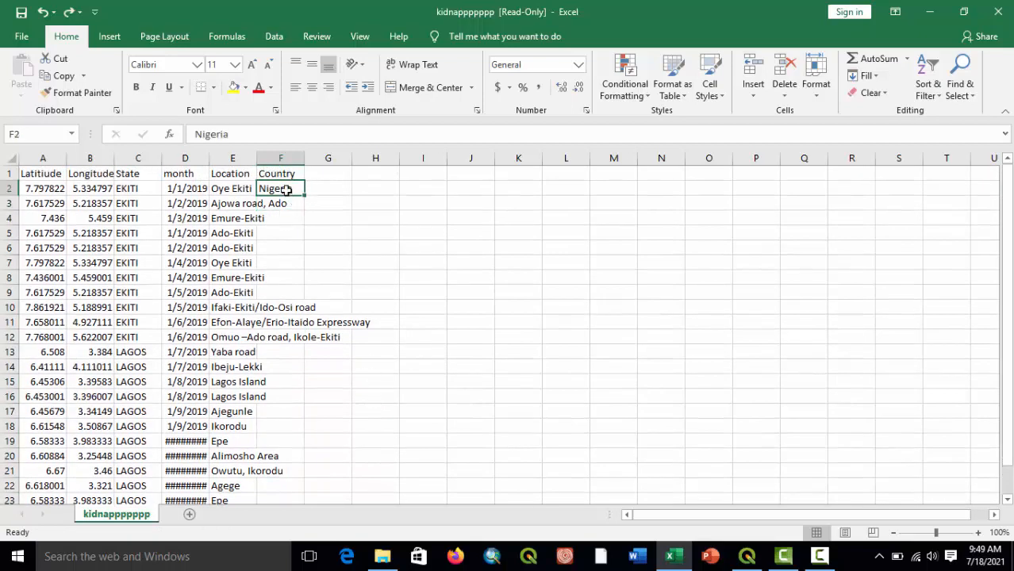
{"action": "left_click_drag", "start_coordinate": [305, 196], "coordinate": [291, 469]}
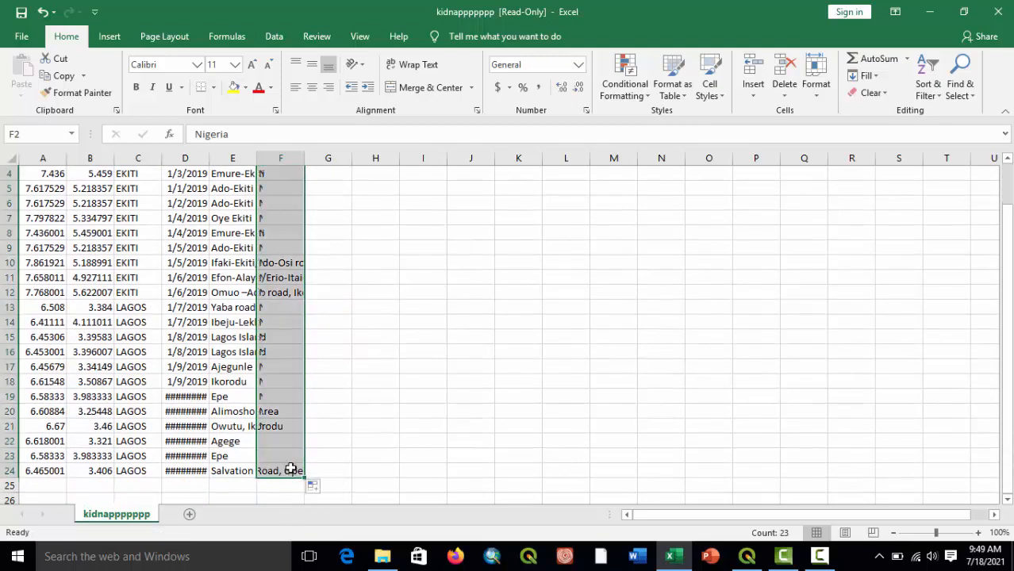
{"action": "left_click", "coordinate": [385, 409]}
Start saving the read-only sheet as a new copy on Local Disk (C:) in Excel Workbook format.
{"action": "left_click", "coordinate": [22, 12]}
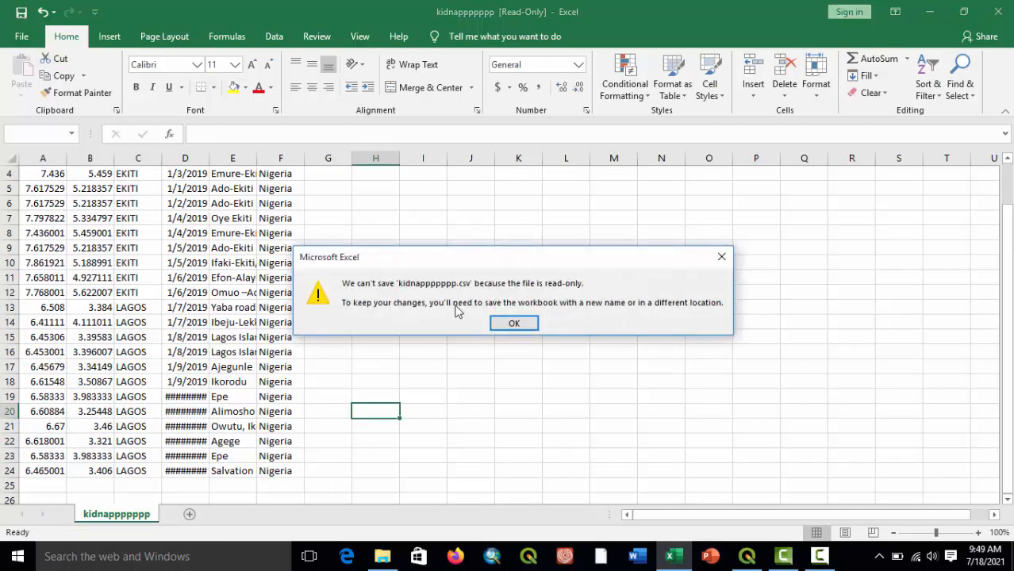
{"action": "left_click", "coordinate": [514, 325]}
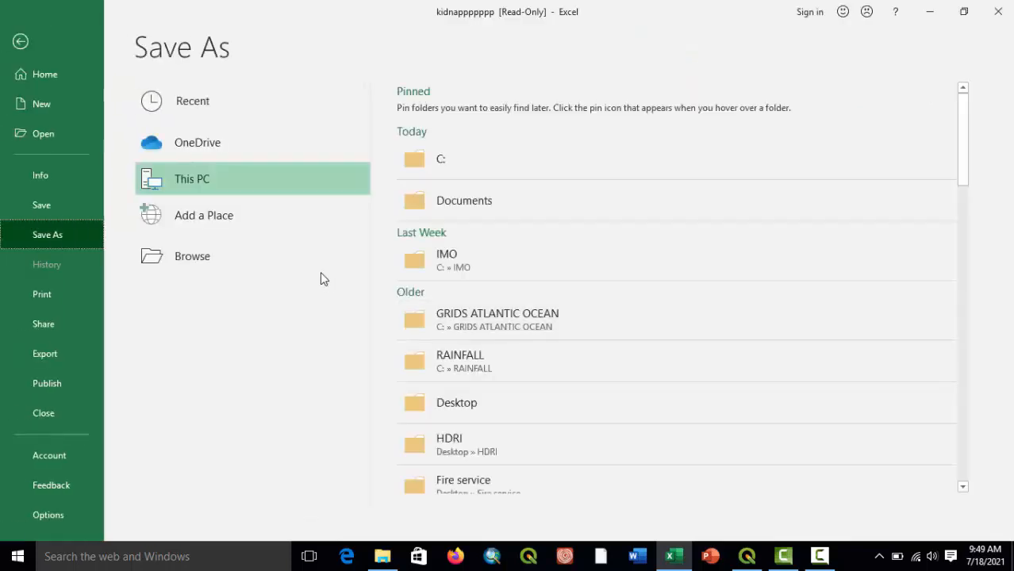
{"action": "left_click", "coordinate": [431, 173]}
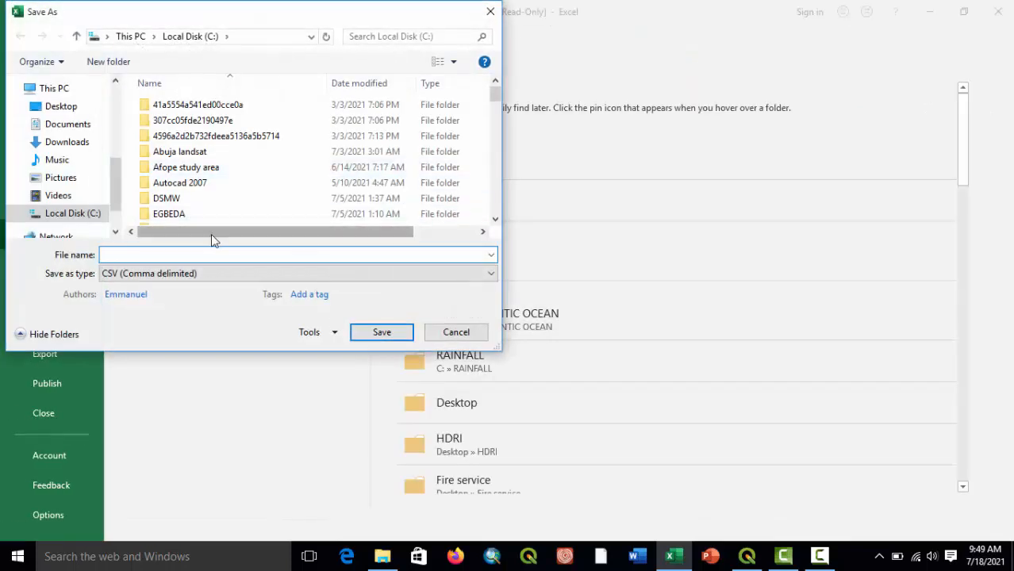
{"action": "left_click", "coordinate": [190, 273]}
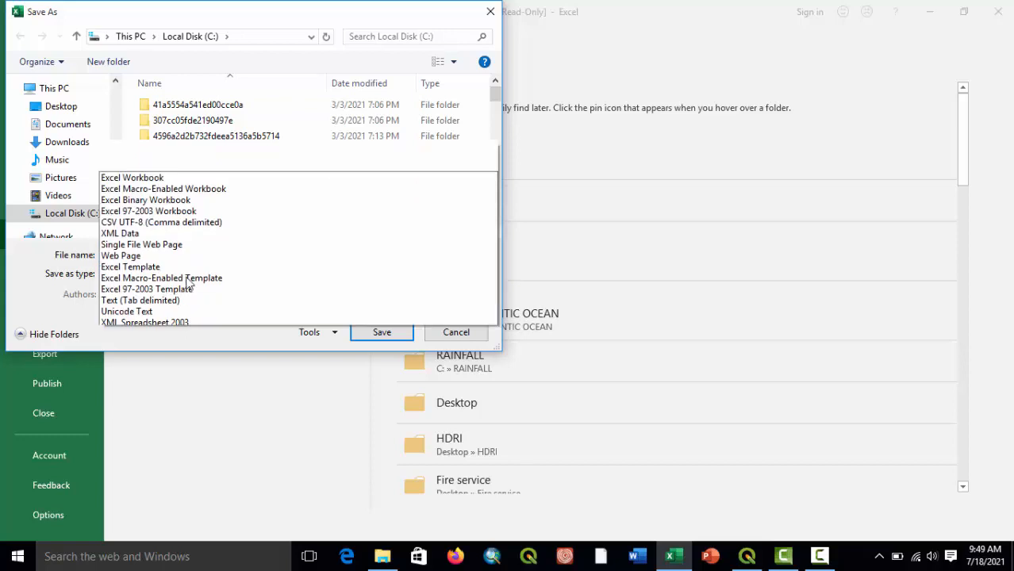
{"action": "left_click", "coordinate": [158, 7]}
Name the copy kidnapp1, try to save it on Local Disk (C:), and accept the Documents folder as the alternative.
{"action": "left_click", "coordinate": [147, 253]}
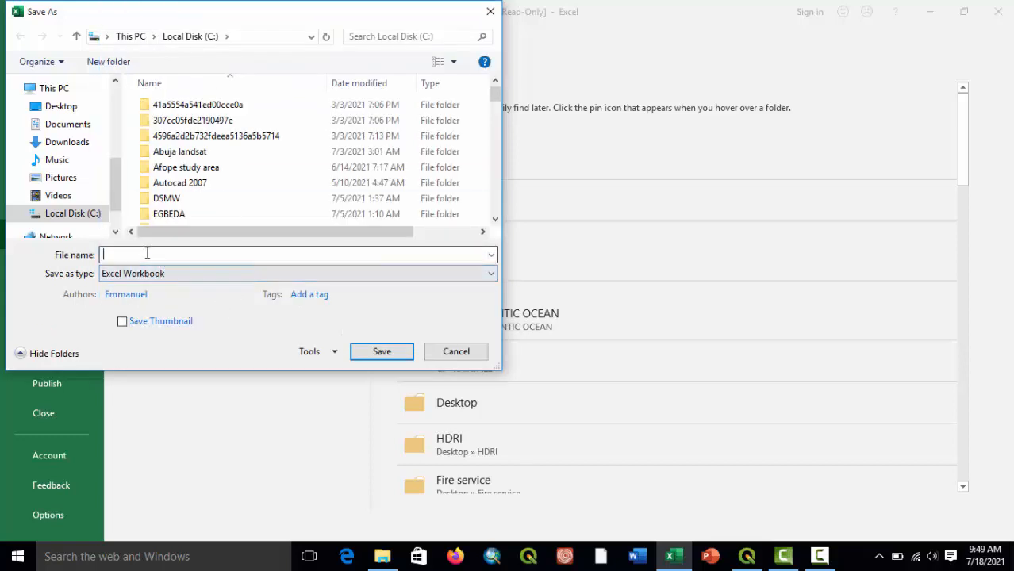
{"action": "type", "text": "kidna"}
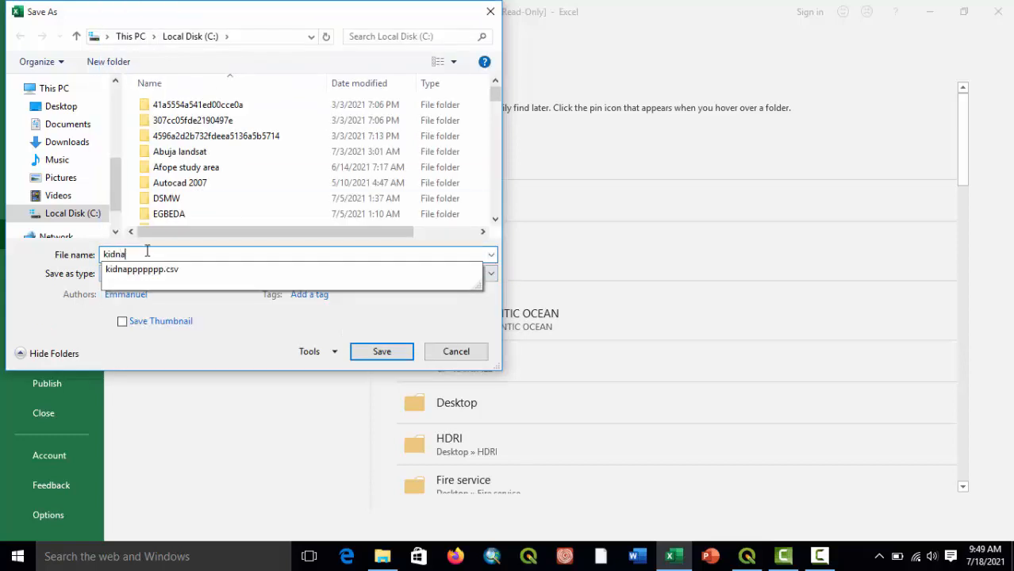
{"action": "type", "text": "1"}
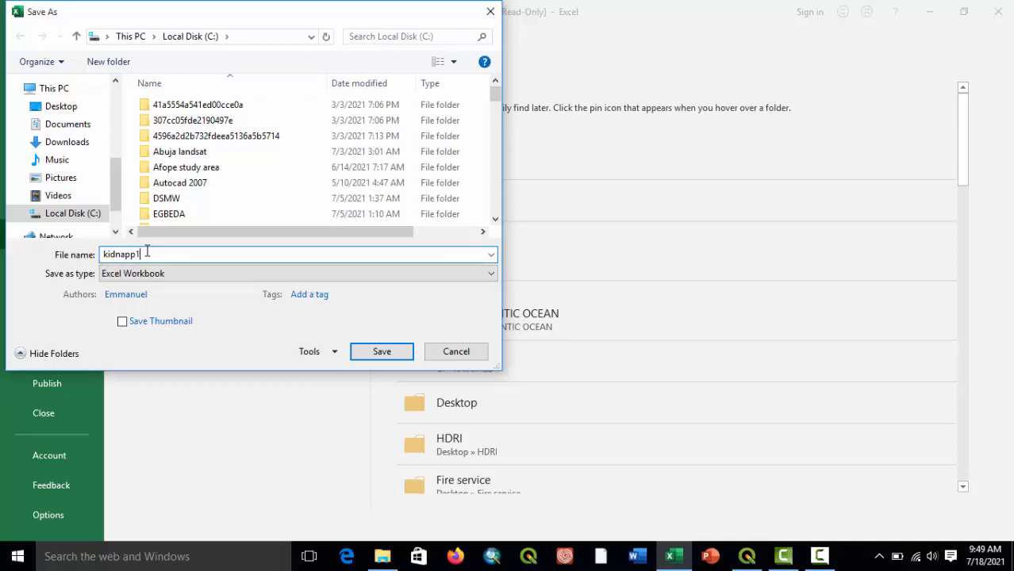
{"action": "left_click", "coordinate": [386, 350]}
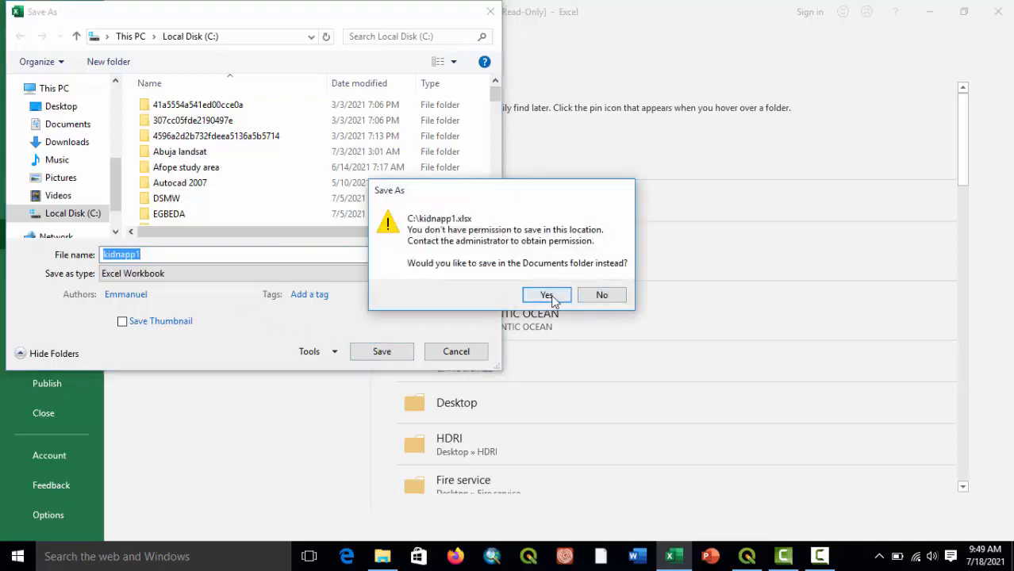
{"action": "left_click", "coordinate": [560, 300]}
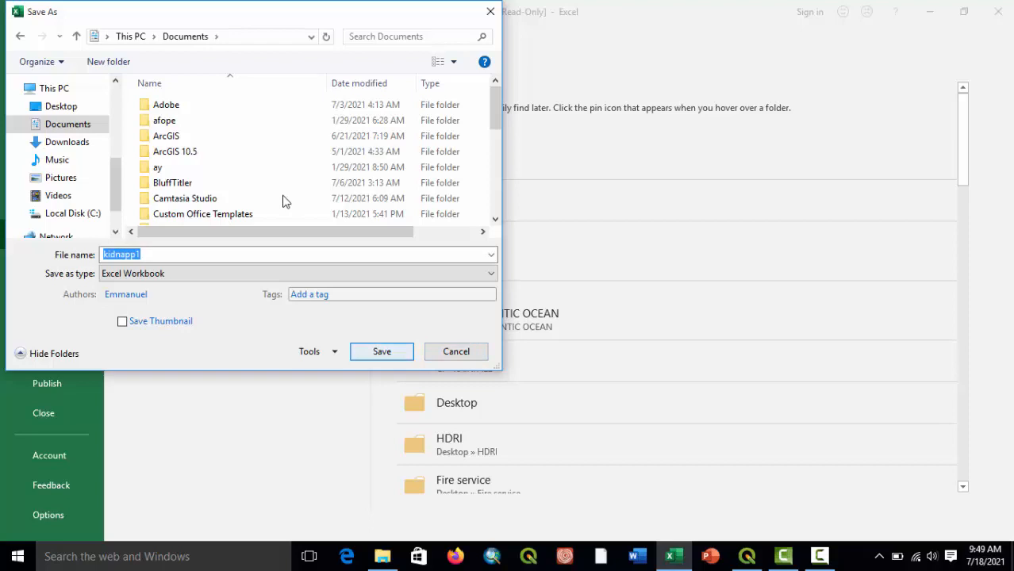
Retry saving kidnapp1 on Local Disk (C:), accepting the Documents folder alternative each time it is offered.
{"action": "scroll", "coordinate": [283, 200], "scroll_direction": "down", "scroll_amount": 10}
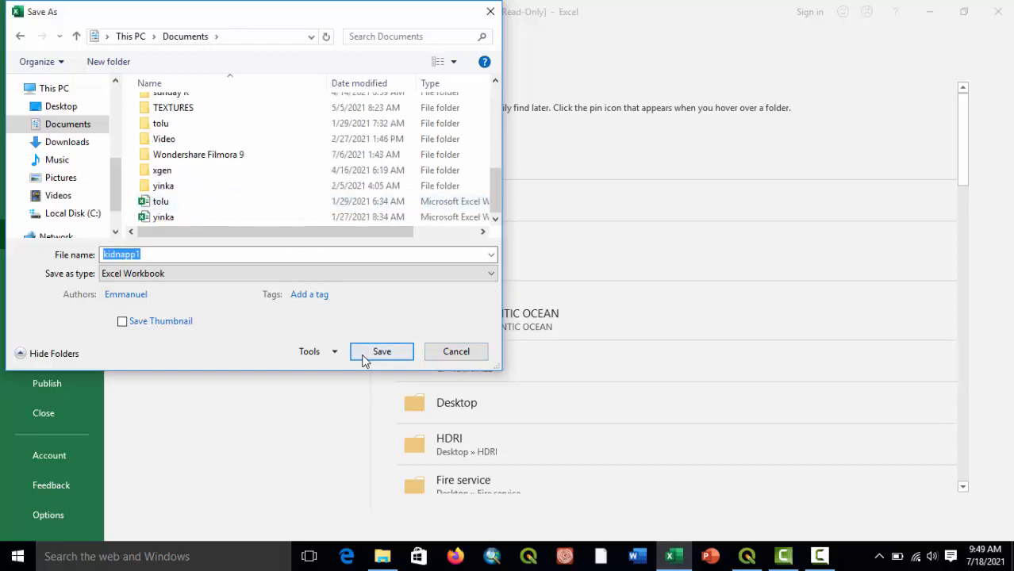
{"action": "scroll", "coordinate": [223, 157], "scroll_direction": "up", "scroll_amount": 10}
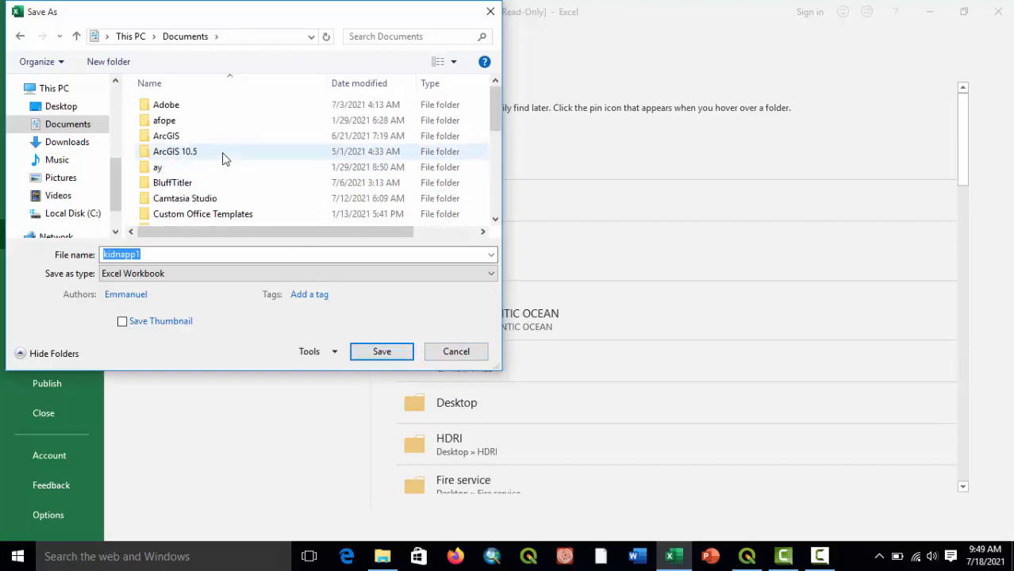
{"action": "left_click", "coordinate": [89, 215]}
{"action": "left_click", "coordinate": [382, 351]}
{"action": "left_click", "coordinate": [545, 297]}
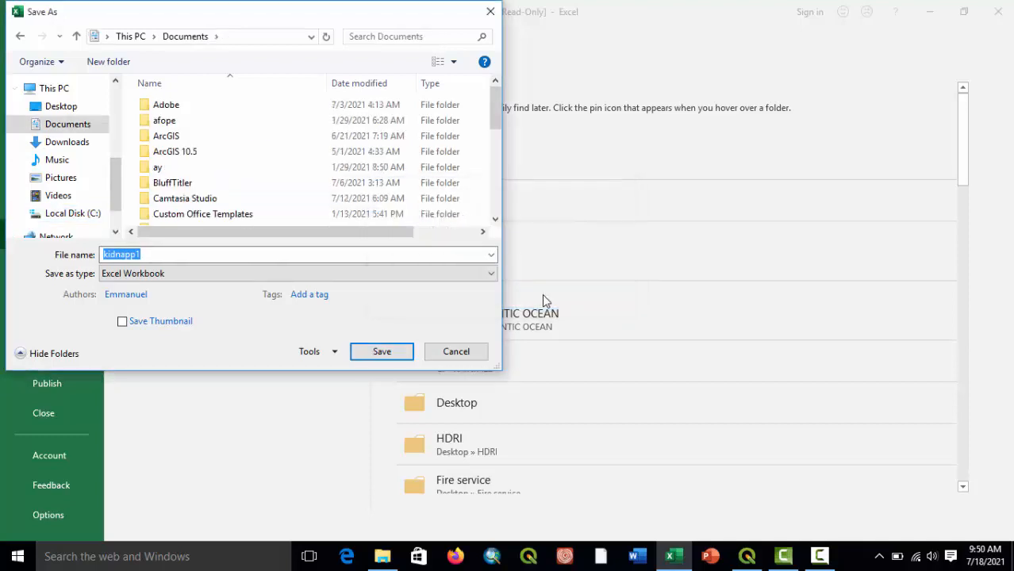
{"action": "scroll", "coordinate": [252, 194], "scroll_direction": "down", "scroll_amount": 10}
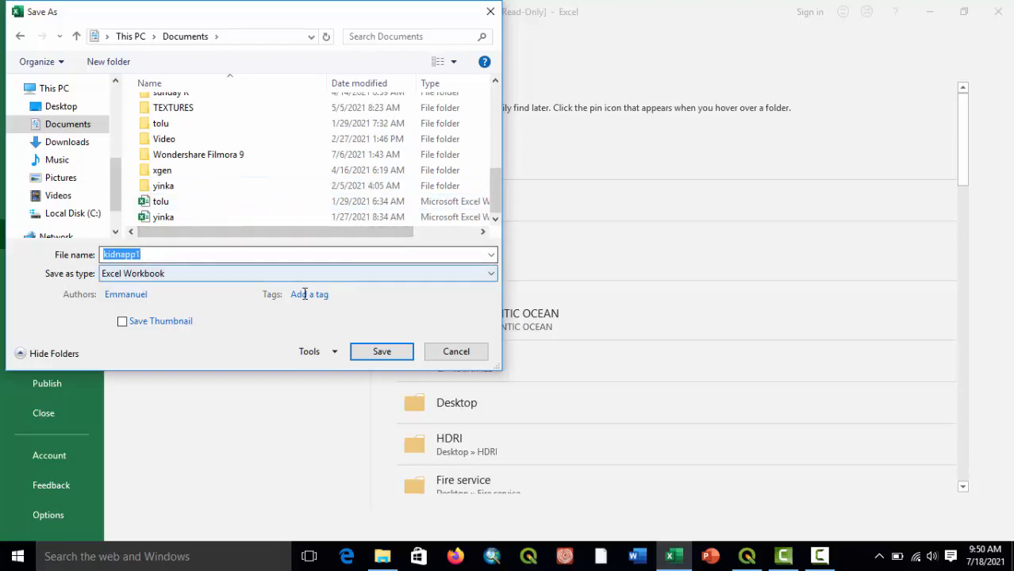
{"action": "left_click", "coordinate": [87, 218]}
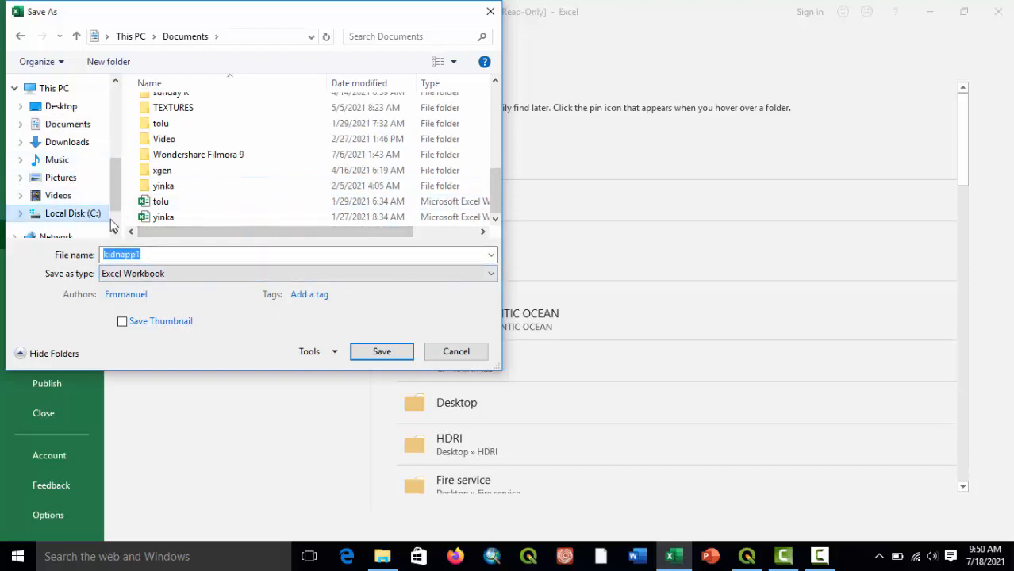
{"action": "scroll", "coordinate": [270, 206], "scroll_direction": "down", "scroll_amount": 3}
{"action": "scroll", "coordinate": [273, 200], "scroll_direction": "down", "scroll_amount": 10}
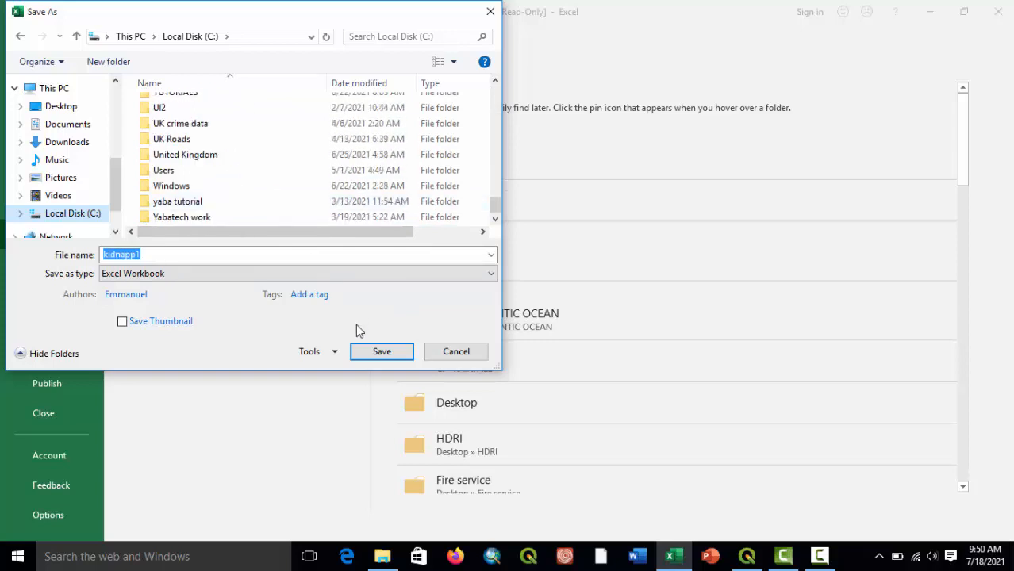
{"action": "left_click", "coordinate": [393, 356]}
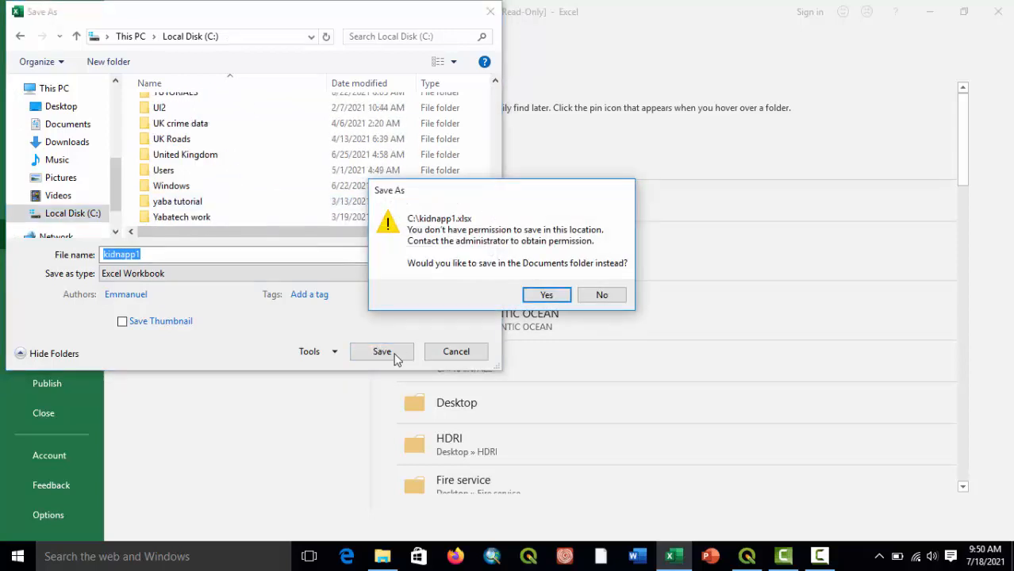
{"action": "left_click", "coordinate": [555, 297]}
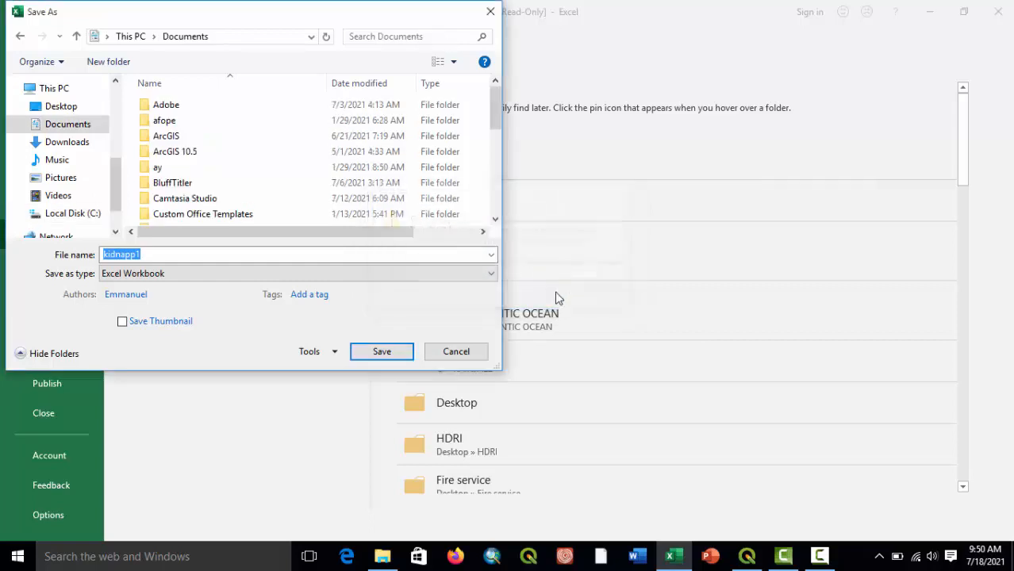
Save kidnapp1 as an Excel Workbook in the Pictures folder and close the workbook.
{"action": "left_click", "coordinate": [68, 178]}
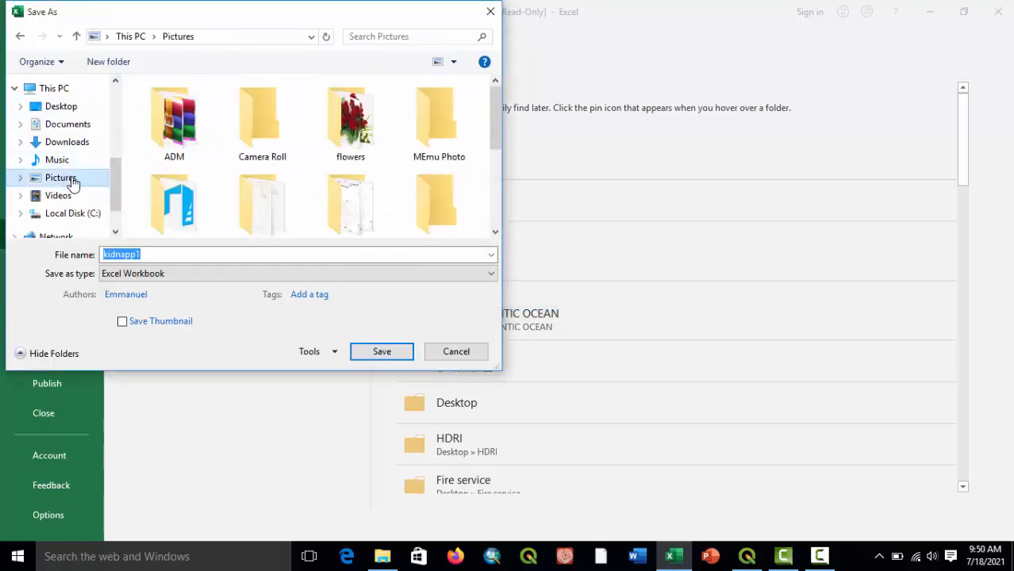
{"action": "left_click", "coordinate": [382, 354]}
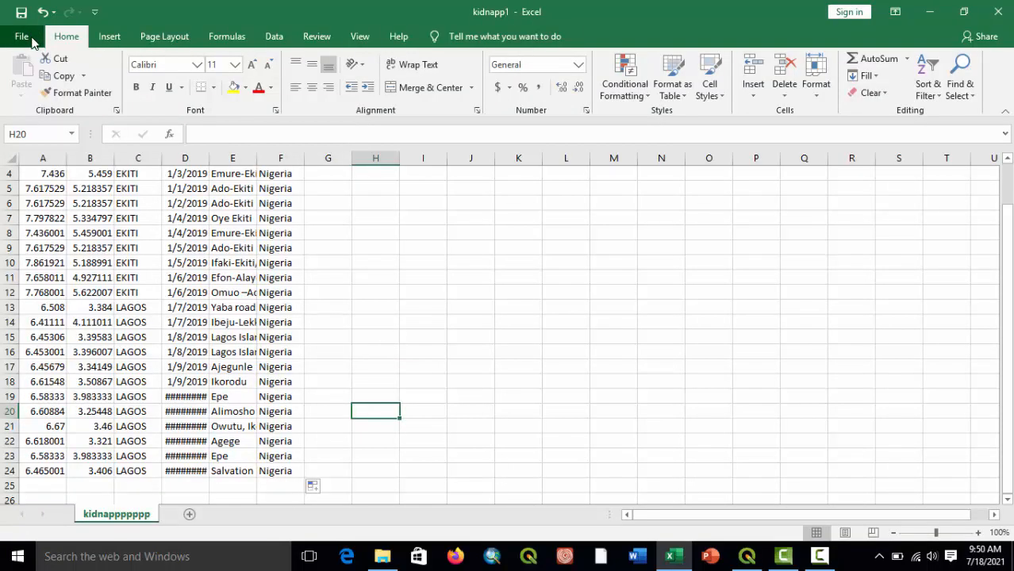
{"action": "left_click", "coordinate": [22, 36]}
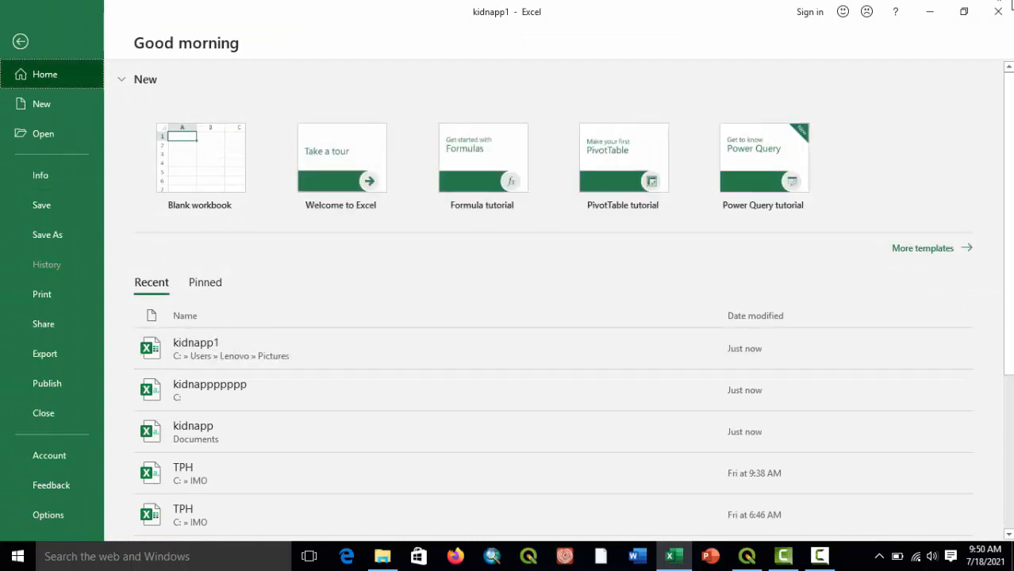
{"action": "left_click", "coordinate": [1008, 6]}
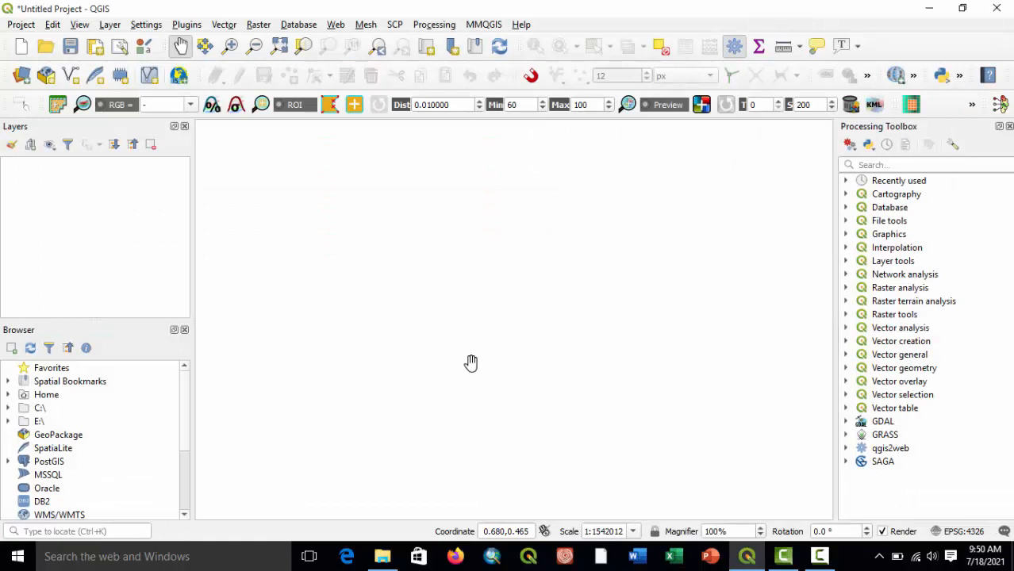
Switch to File Explorer and copy the kidnapp CSV file from the Documents folder.
{"action": "left_click", "coordinate": [383, 556]}
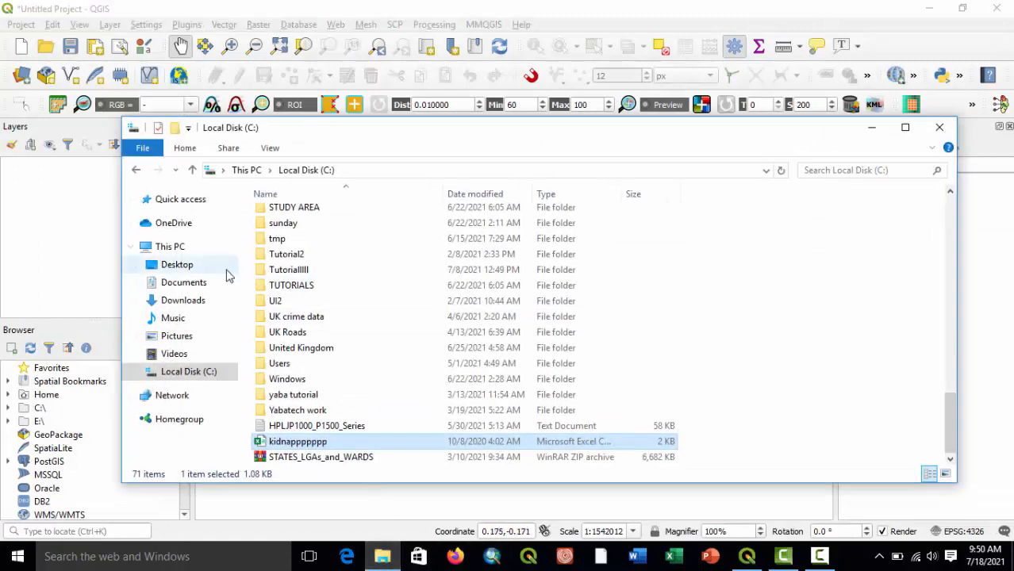
{"action": "left_click", "coordinate": [194, 283]}
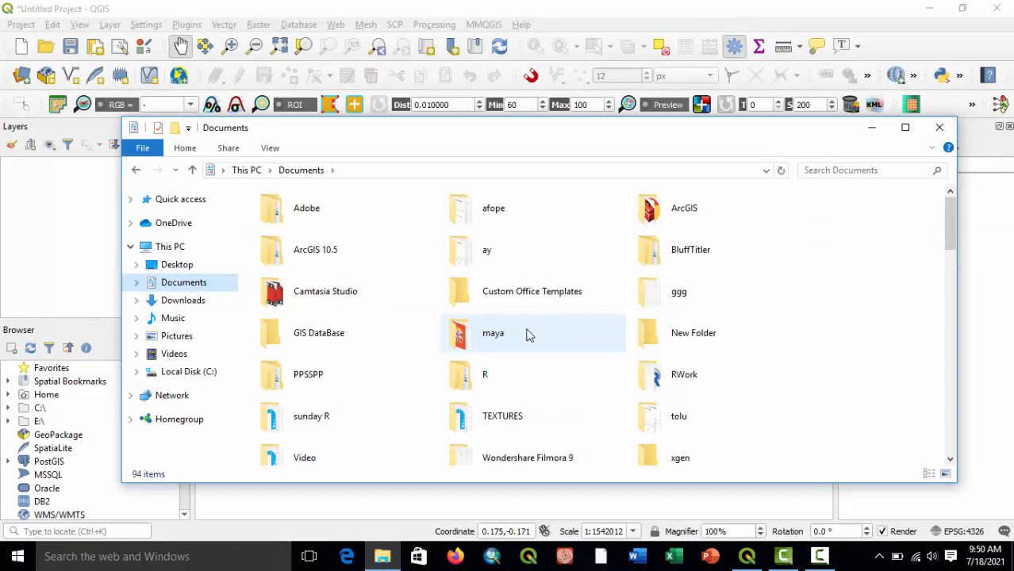
{"action": "scroll", "coordinate": [529, 335], "scroll_direction": "down", "scroll_amount": 15}
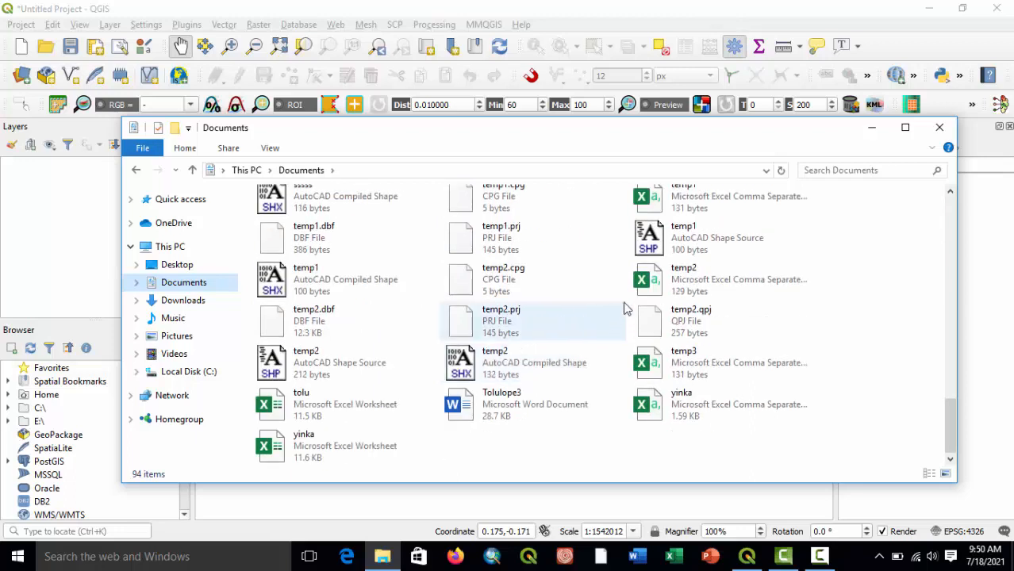
{"action": "scroll", "coordinate": [397, 421], "scroll_direction": "up", "scroll_amount": 2}
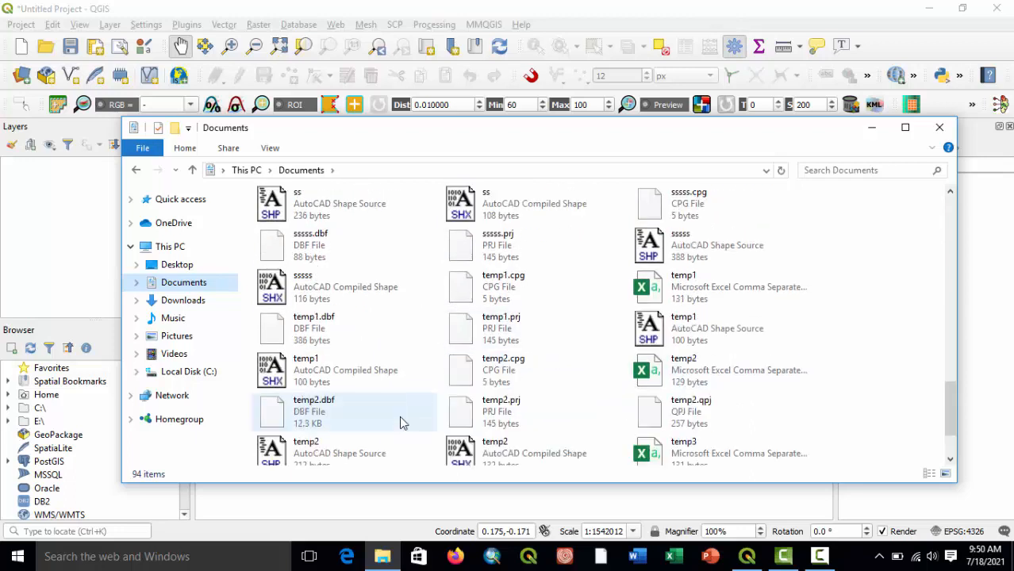
{"action": "scroll", "coordinate": [400, 420], "scroll_direction": "down", "scroll_amount": 2}
{"action": "scroll", "coordinate": [400, 421], "scroll_direction": "up", "scroll_amount": 2}
{"action": "scroll", "coordinate": [401, 421], "scroll_direction": "down", "scroll_amount": 2}
{"action": "scroll", "coordinate": [400, 421], "scroll_direction": "up", "scroll_amount": 5}
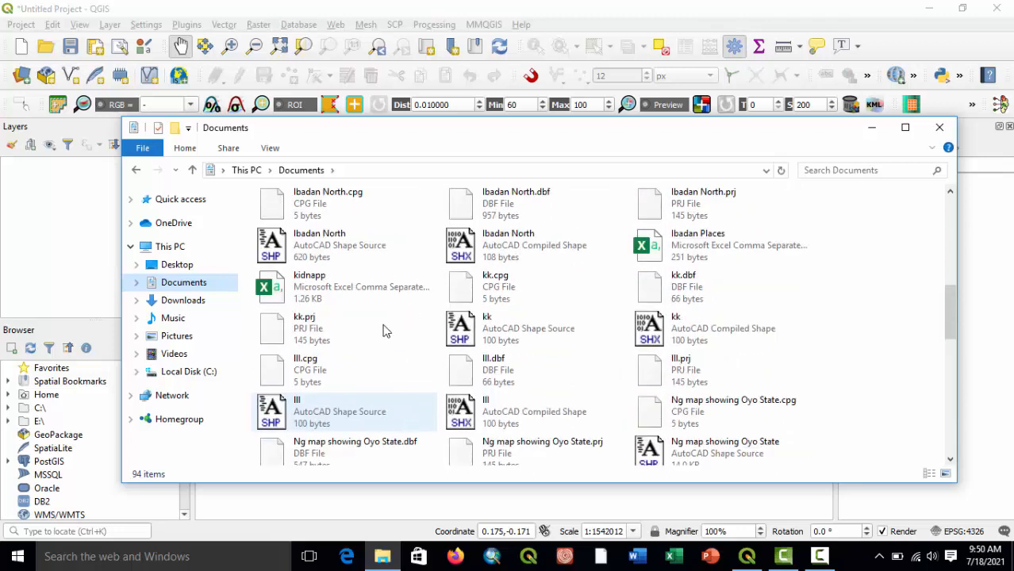
{"action": "left_click", "coordinate": [307, 293]}
{"action": "right_click", "coordinate": [308, 293]}
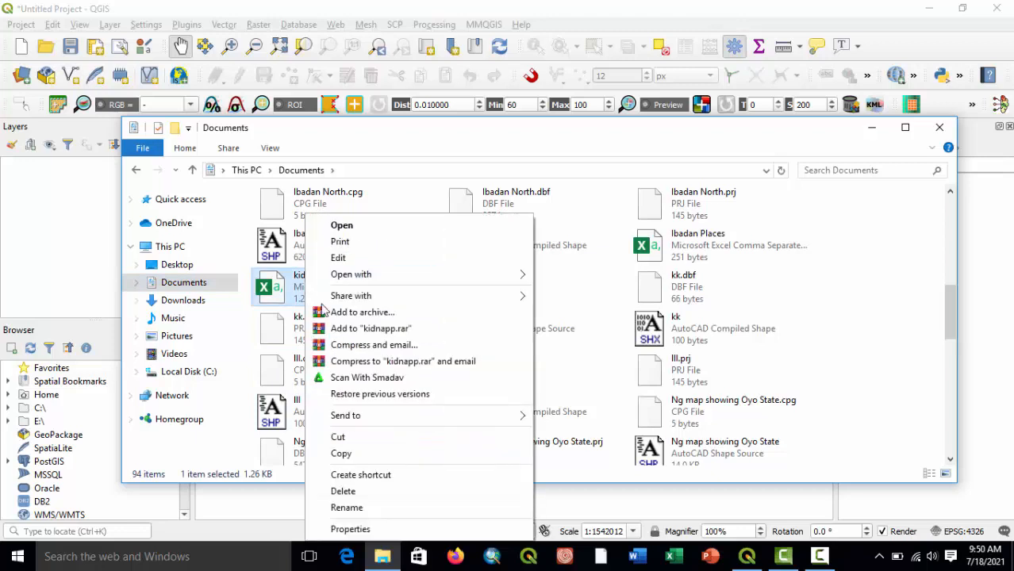
{"action": "left_click", "coordinate": [352, 458]}
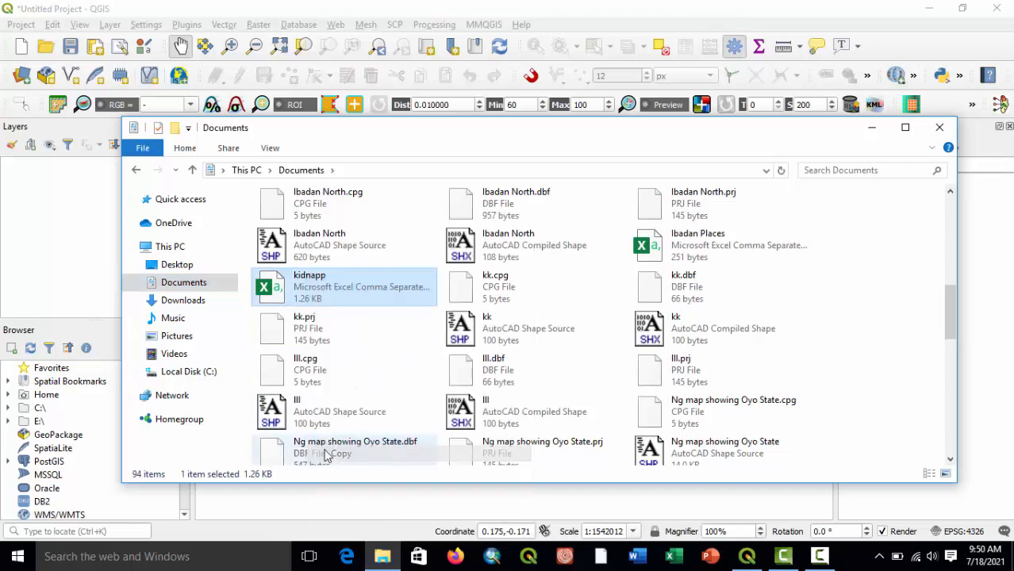
Paste the copied kidnapp file into Local Disk (C:), granting administrator permission for the copy.
{"action": "left_click", "coordinate": [188, 372]}
{"action": "scroll", "coordinate": [316, 362], "scroll_direction": "down", "scroll_amount": 18}
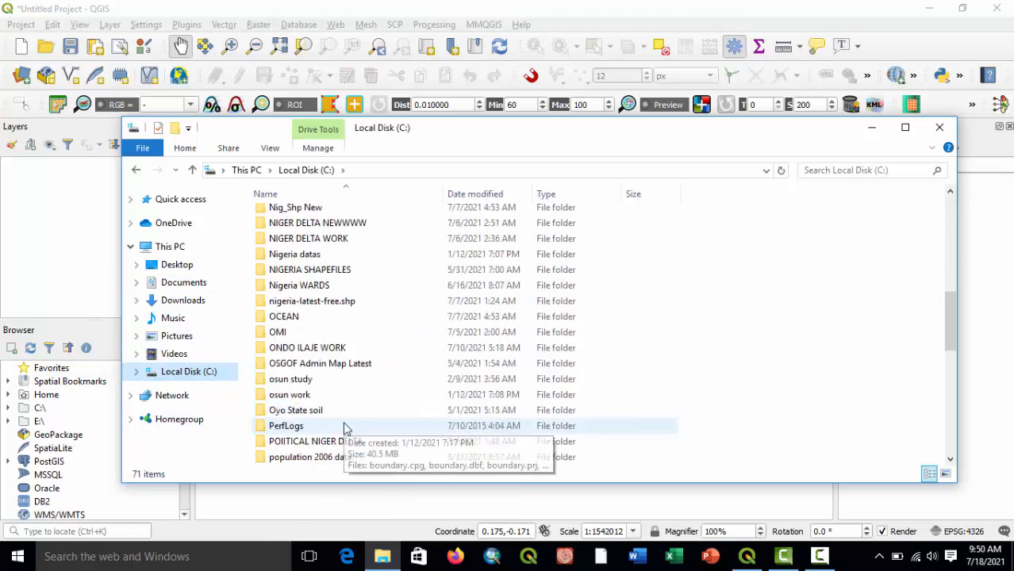
{"action": "right_click", "coordinate": [690, 343]}
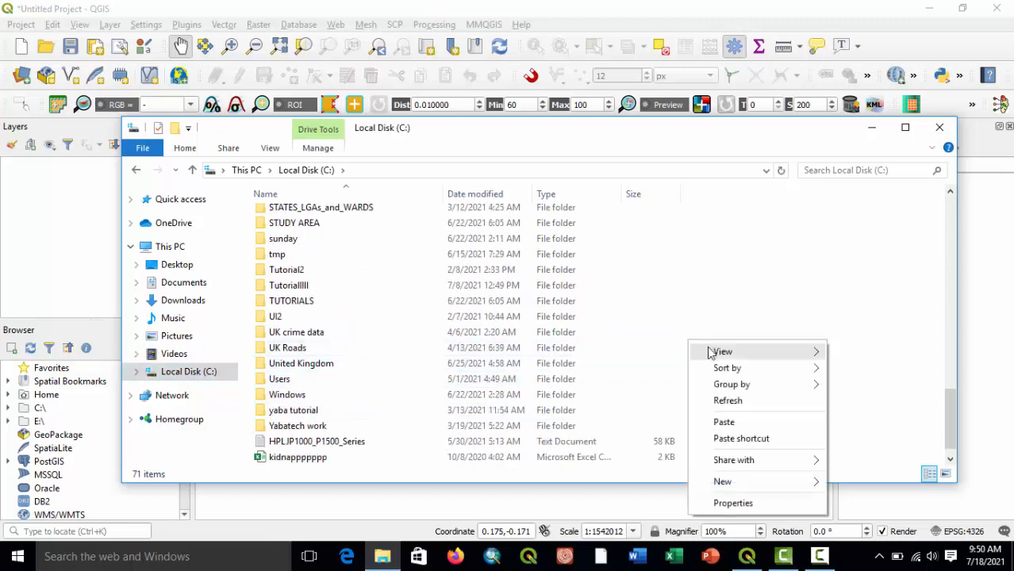
{"action": "left_click", "coordinate": [723, 422]}
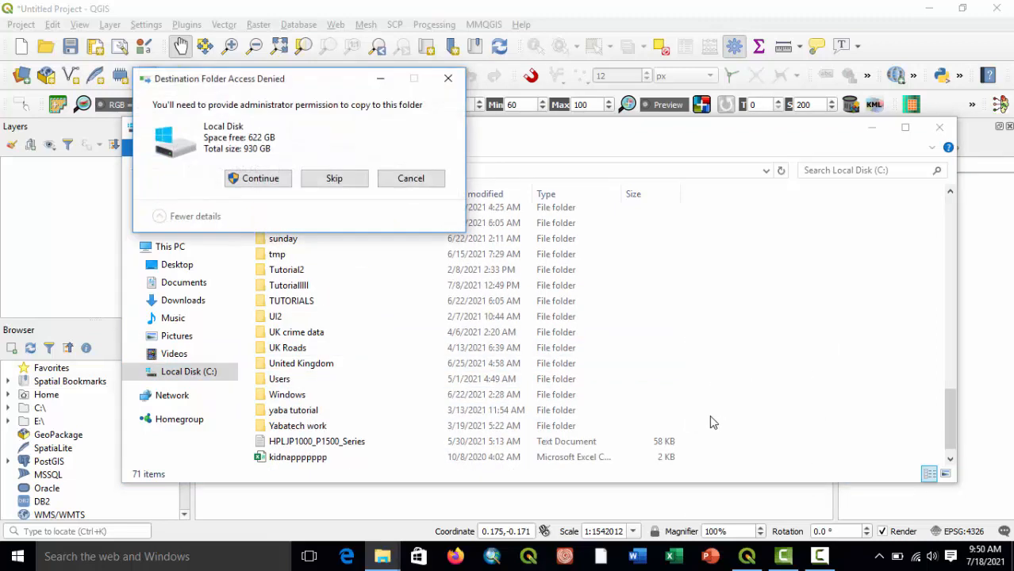
{"action": "left_click", "coordinate": [251, 182]}
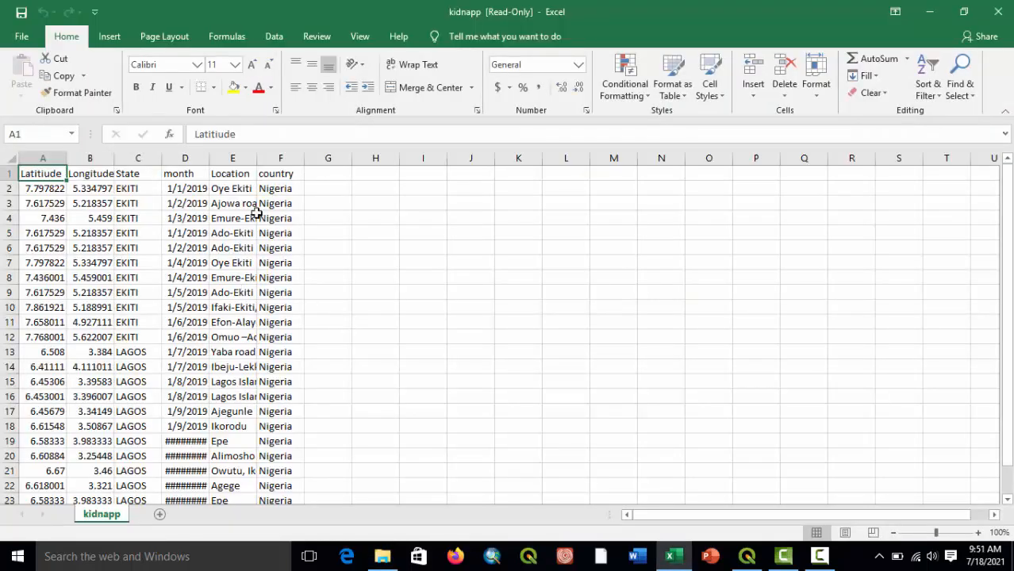
Close the kidnapp workbook and the File Explorer window, and open the MMQGIS Geocode CSV with Web Service tool in QGIS.
{"action": "left_click", "coordinate": [999, 11]}
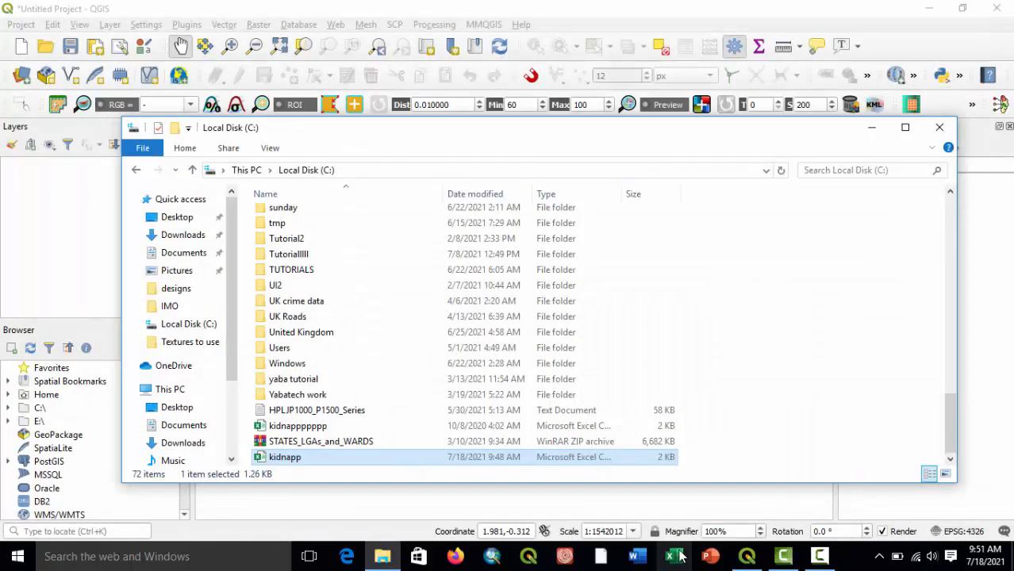
{"action": "left_click", "coordinate": [939, 127]}
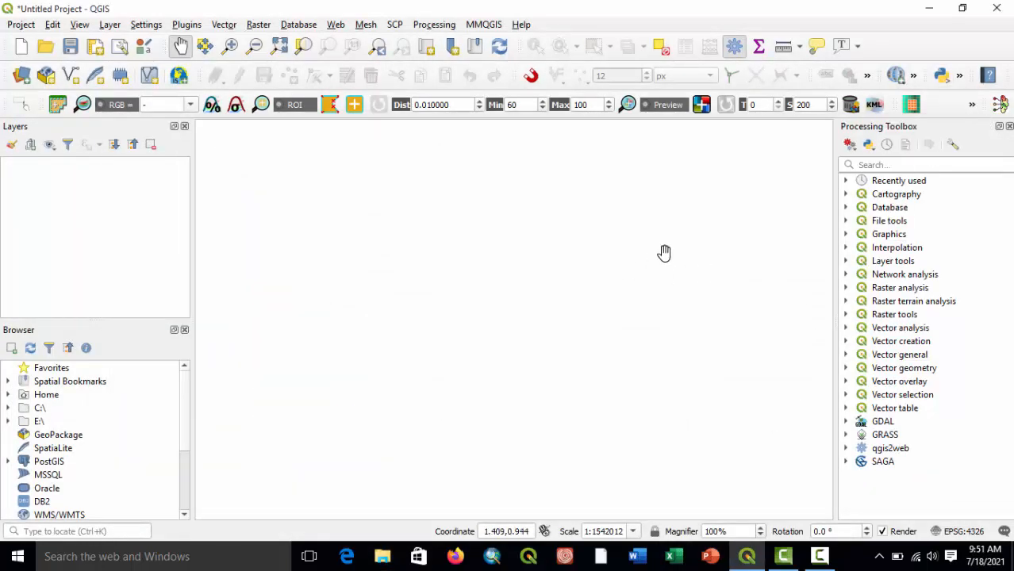
{"action": "left_click", "coordinate": [481, 25]}
{"action": "mouse_move", "coordinate": [524, 92]}
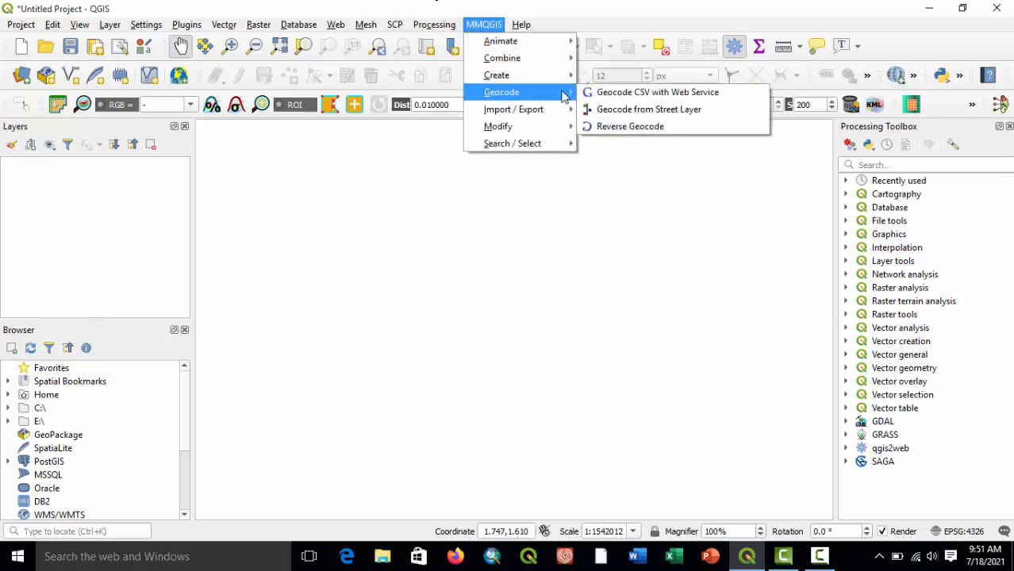
{"action": "left_click", "coordinate": [607, 93]}
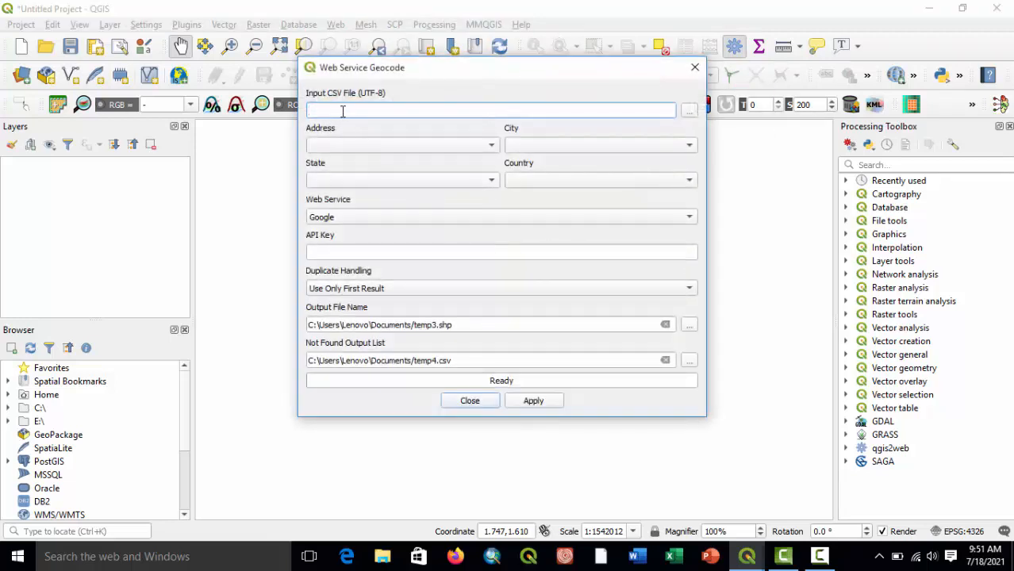
Load kidnapp.csv from Local Disk (C:) as the input CSV file for the web service geocoding.
{"action": "left_click", "coordinate": [689, 110]}
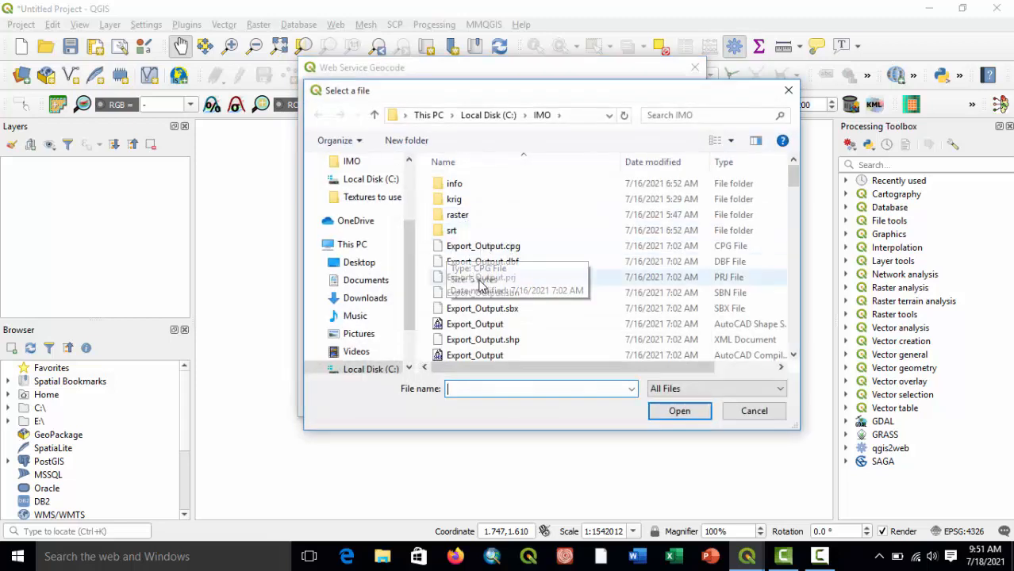
{"action": "left_click", "coordinate": [372, 369]}
{"action": "scroll", "coordinate": [511, 308], "scroll_direction": "down", "scroll_amount": 12}
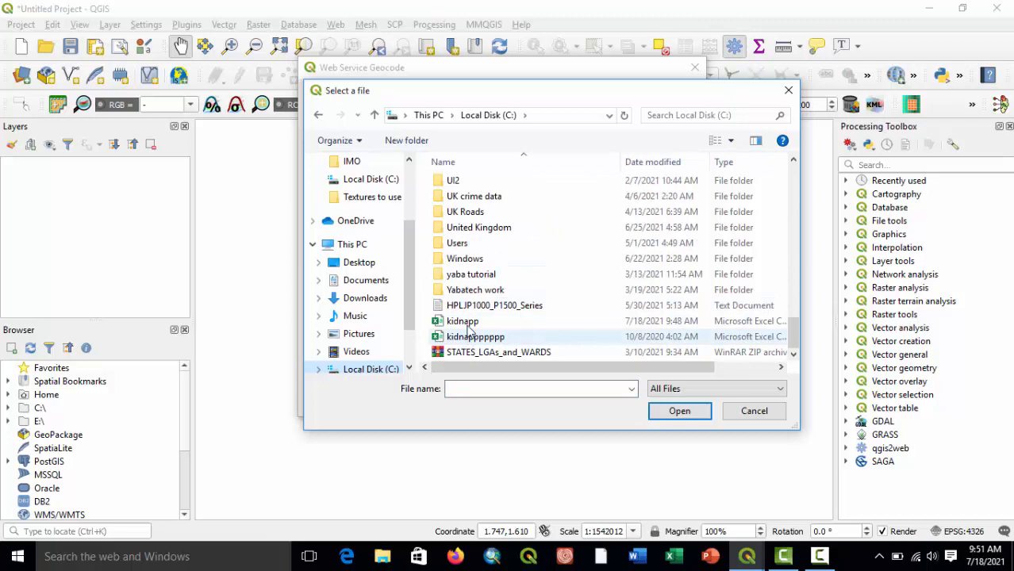
{"action": "left_click", "coordinate": [467, 322]}
{"action": "left_click", "coordinate": [679, 410]}
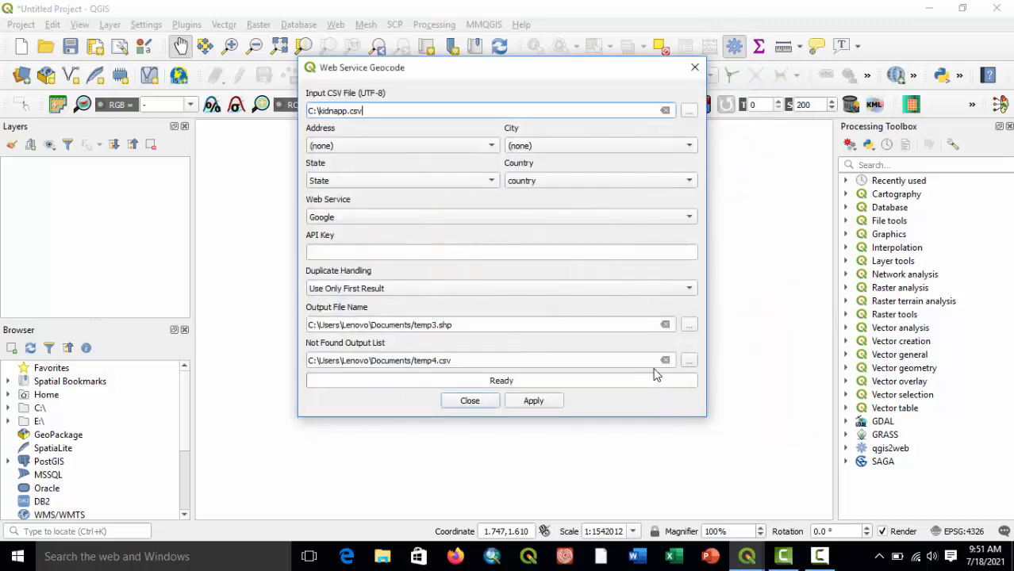
Map the geocoding address to the Location column, keeping City as (none) and Country as country.
{"action": "left_click", "coordinate": [367, 147]}
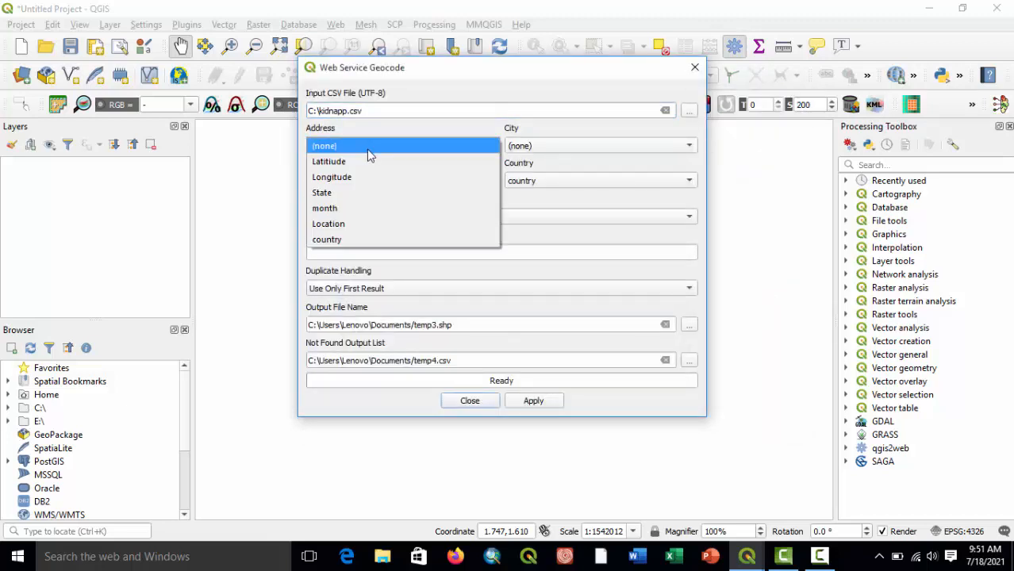
{"action": "left_click", "coordinate": [350, 224]}
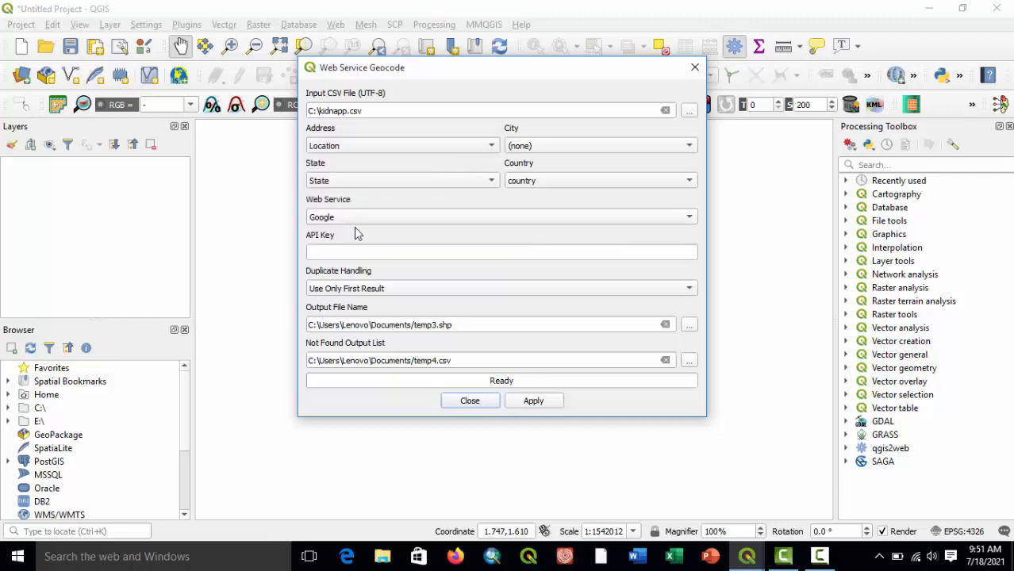
{"action": "left_click", "coordinate": [547, 149]}
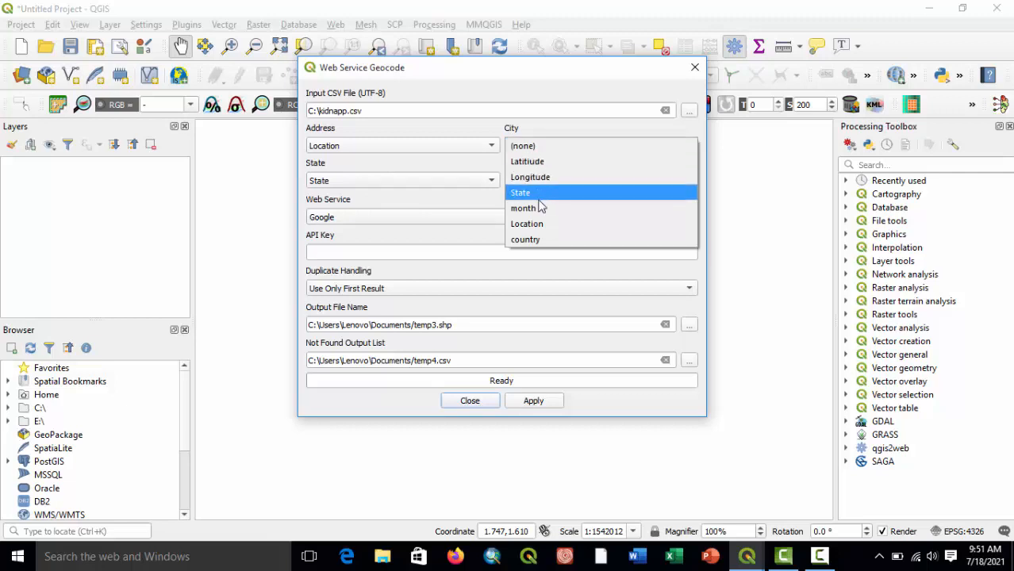
{"action": "left_click", "coordinate": [468, 194]}
{"action": "left_click", "coordinate": [538, 184]}
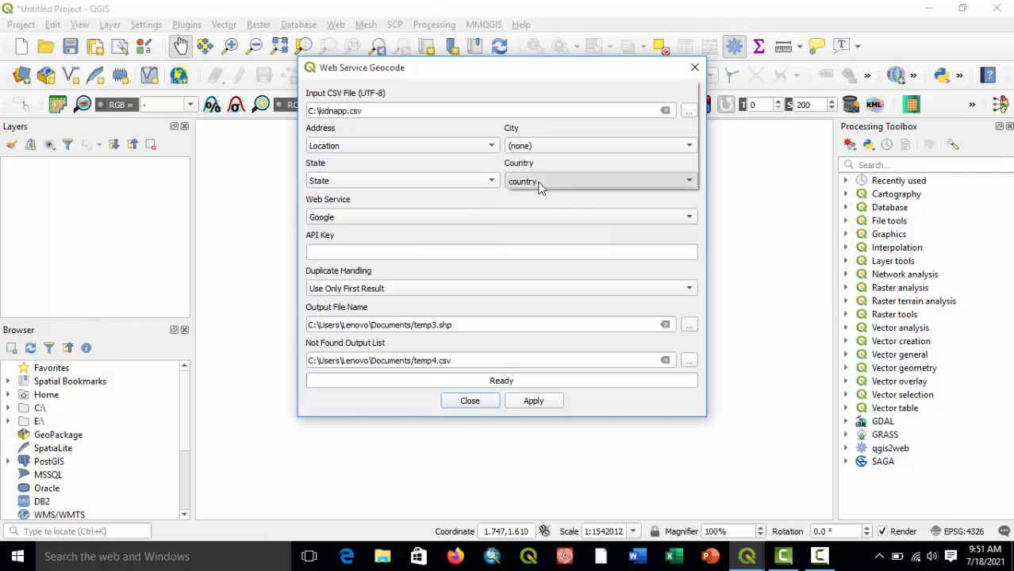
{"action": "left_click", "coordinate": [539, 182]}
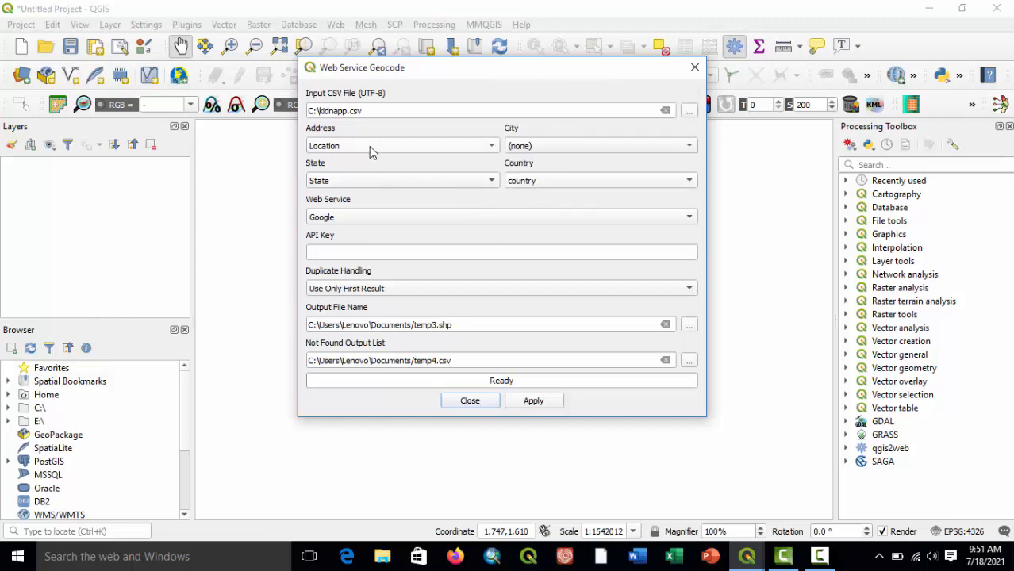
{"action": "left_click", "coordinate": [443, 258]}
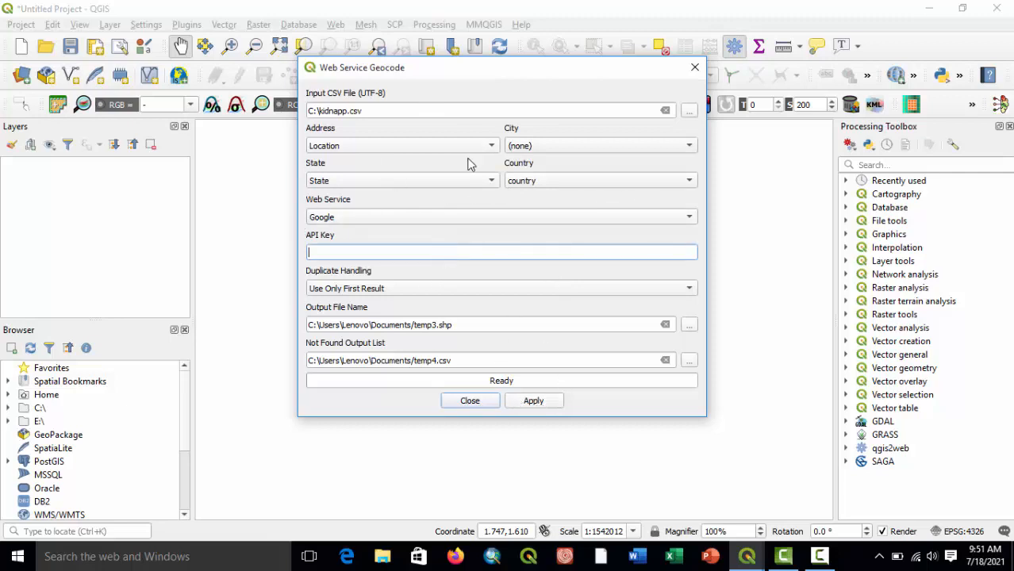
{"action": "left_click", "coordinate": [457, 218]}
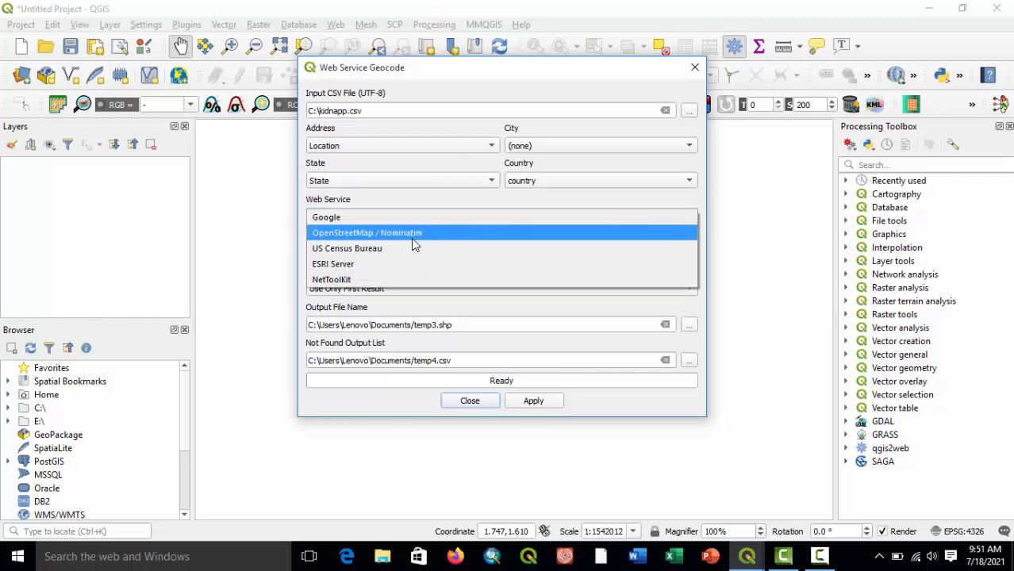
{"action": "left_click", "coordinate": [384, 265]}
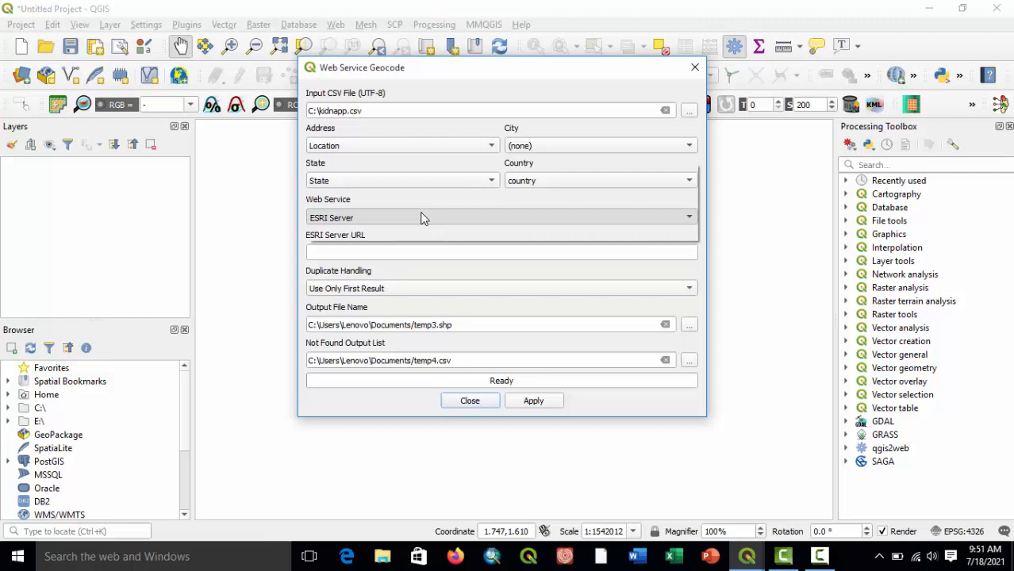
{"action": "left_click", "coordinate": [423, 219]}
{"action": "left_click", "coordinate": [418, 223]}
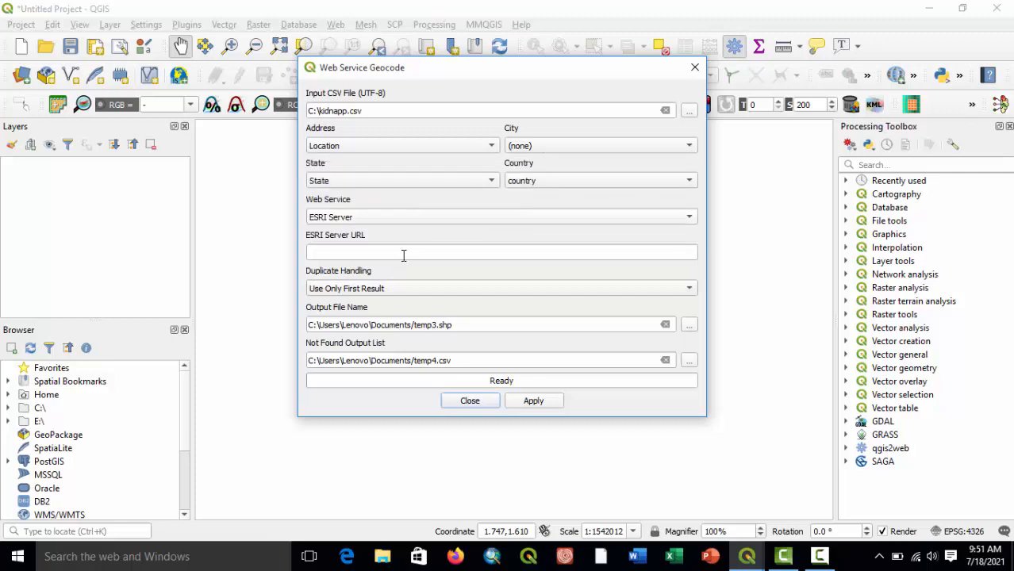
Set the geocoding web service to OpenStreetMap / Nominatim.
{"action": "left_click", "coordinate": [365, 219]}
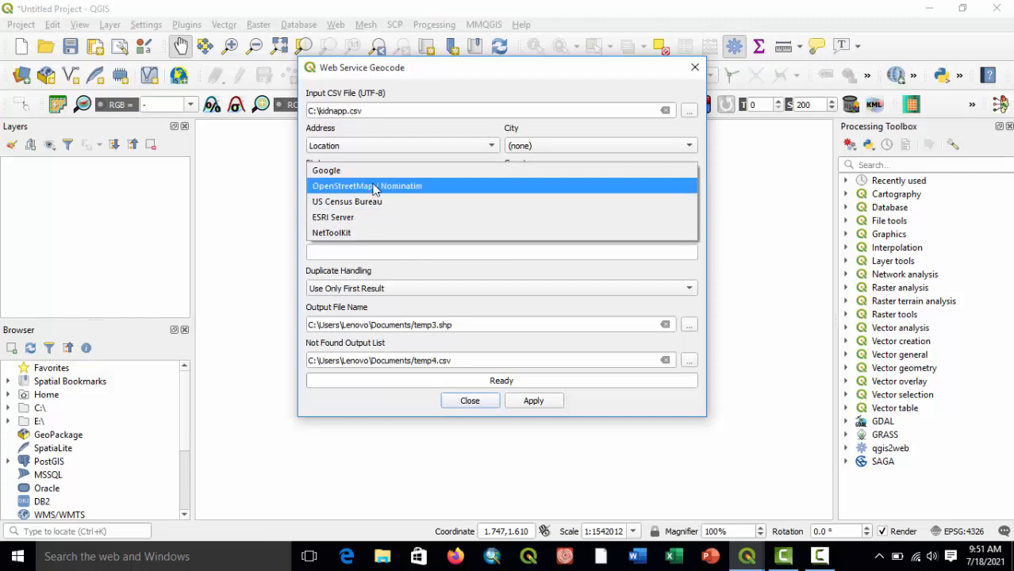
{"action": "left_click", "coordinate": [373, 188]}
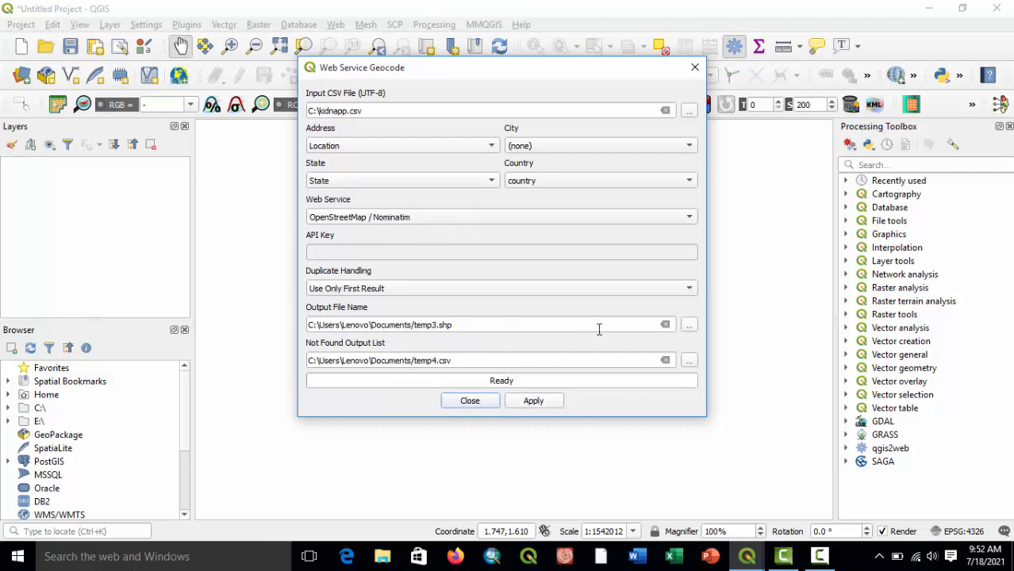
Browse for the output shapefile location and create a new folder named GEOCODE on Local Disk (C:).
{"action": "left_click", "coordinate": [688, 326]}
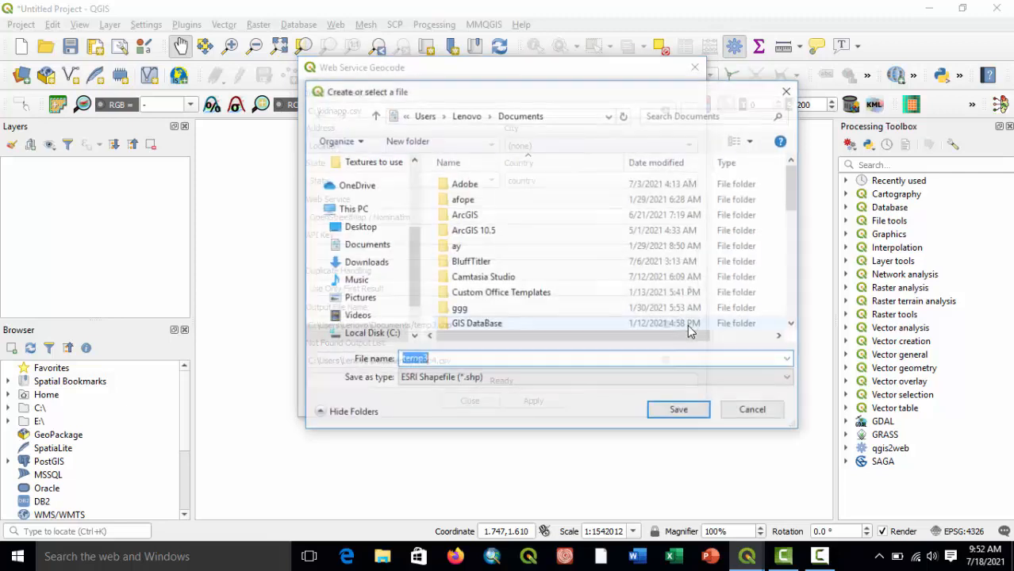
{"action": "left_click", "coordinate": [371, 334]}
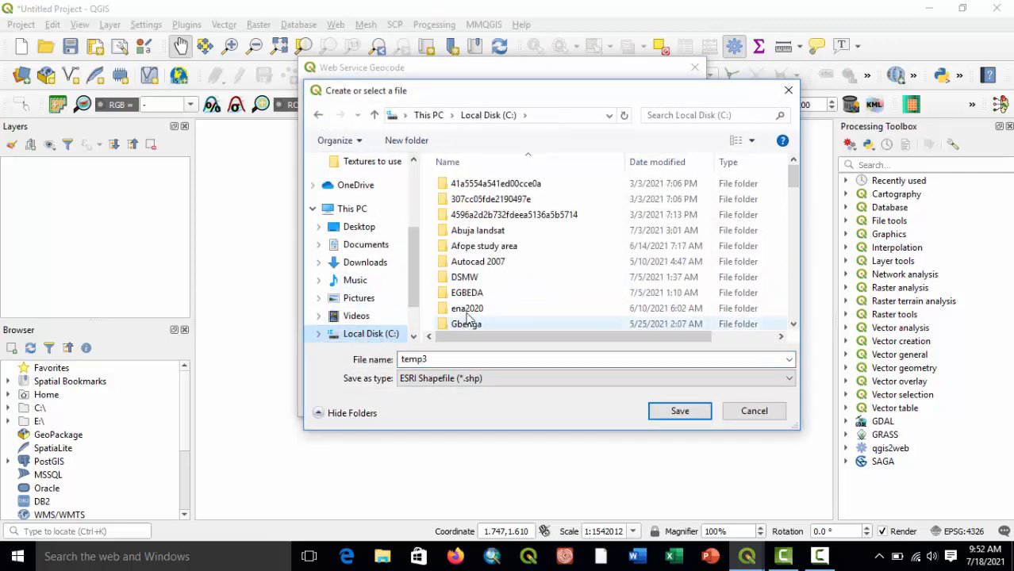
{"action": "scroll", "coordinate": [486, 300], "scroll_direction": "down", "scroll_amount": 4}
{"action": "scroll", "coordinate": [486, 300], "scroll_direction": "down", "scroll_amount": 10}
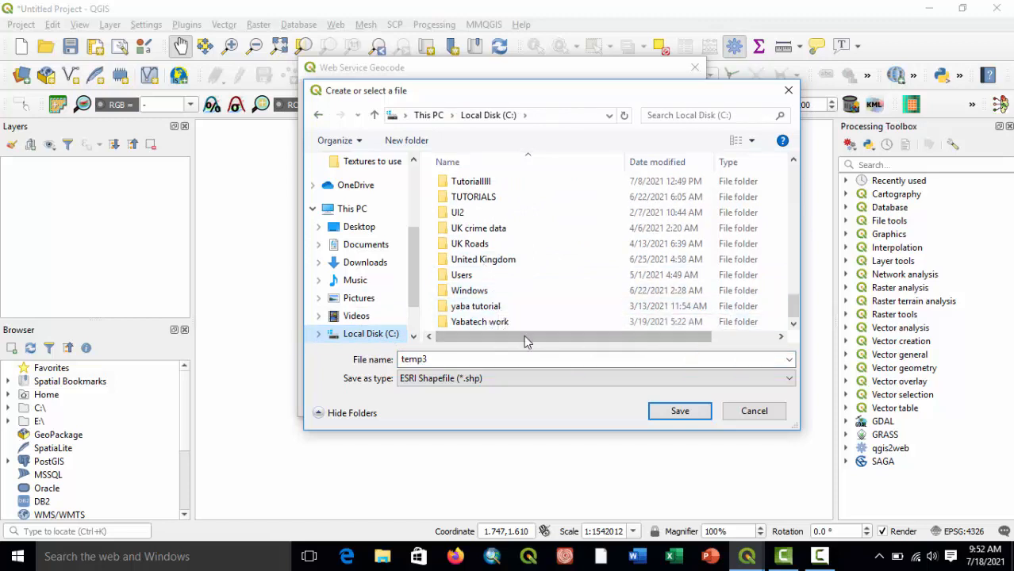
{"action": "left_click", "coordinate": [403, 141]}
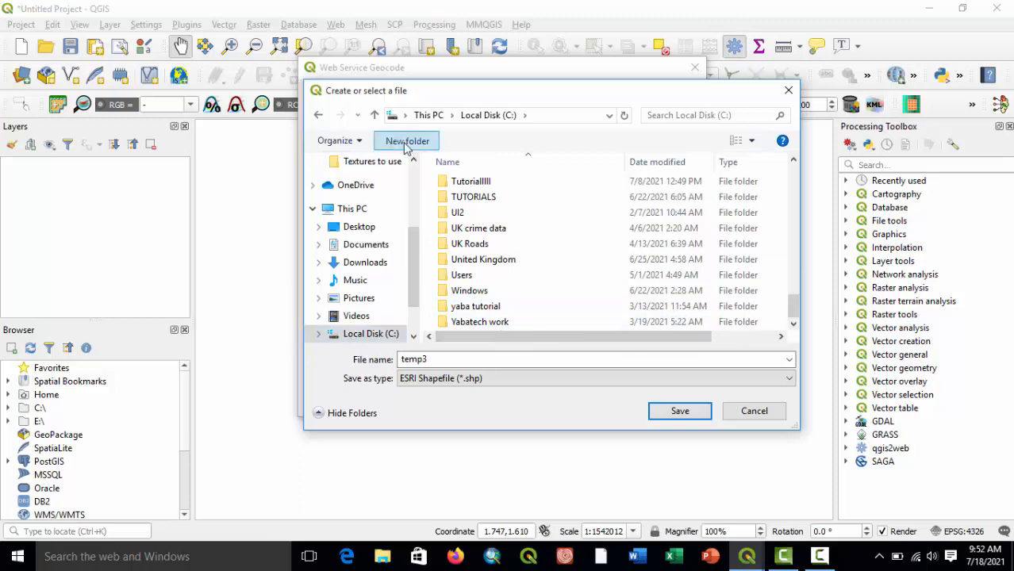
{"action": "type", "text": "GEOCODE"}
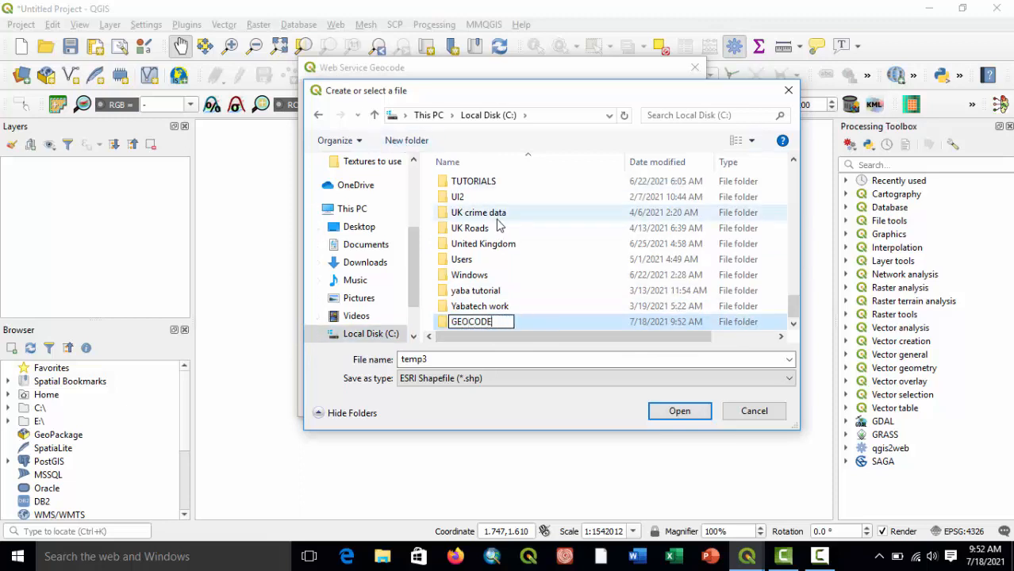
{"action": "key", "text": "Return"}
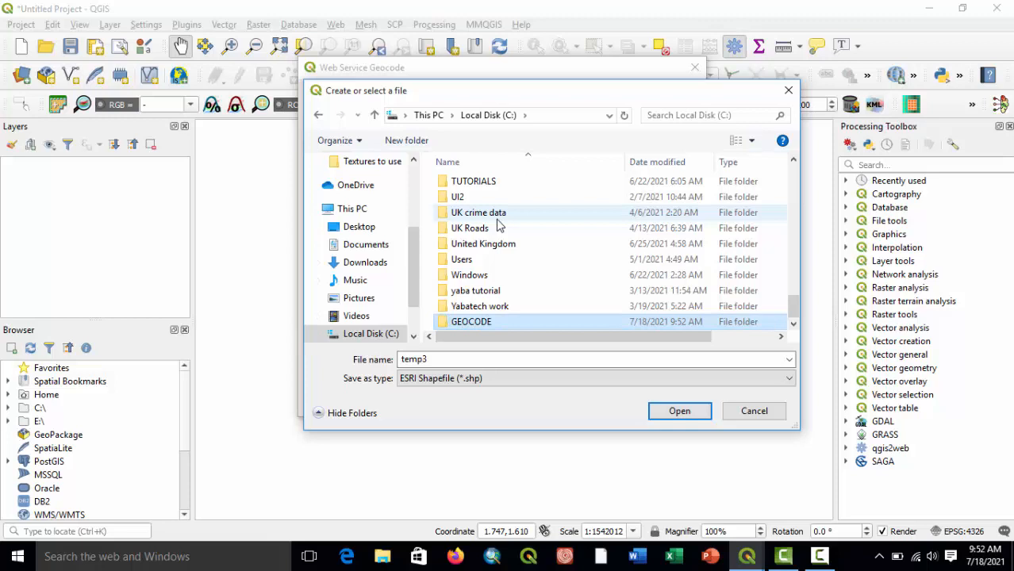
Set the output file to Geocode.shp in the GEOCODE folder, and run the geocoding through to closing its dialog.
{"action": "double_click", "coordinate": [464, 322]}
{"action": "double_click", "coordinate": [415, 360]}
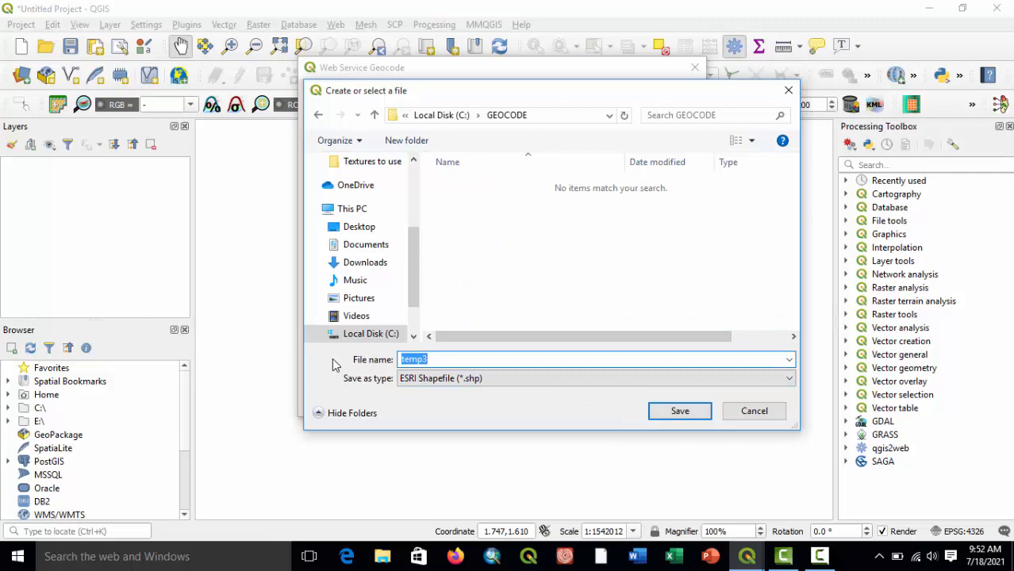
{"action": "type", "text": "E"}
{"action": "left_click", "coordinate": [692, 414]}
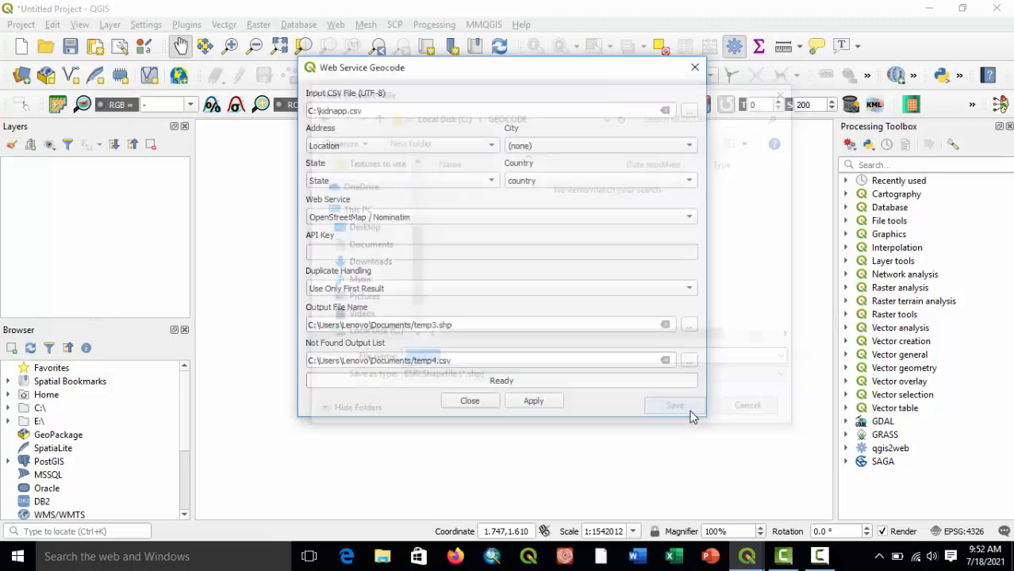
{"action": "left_click", "coordinate": [534, 403]}
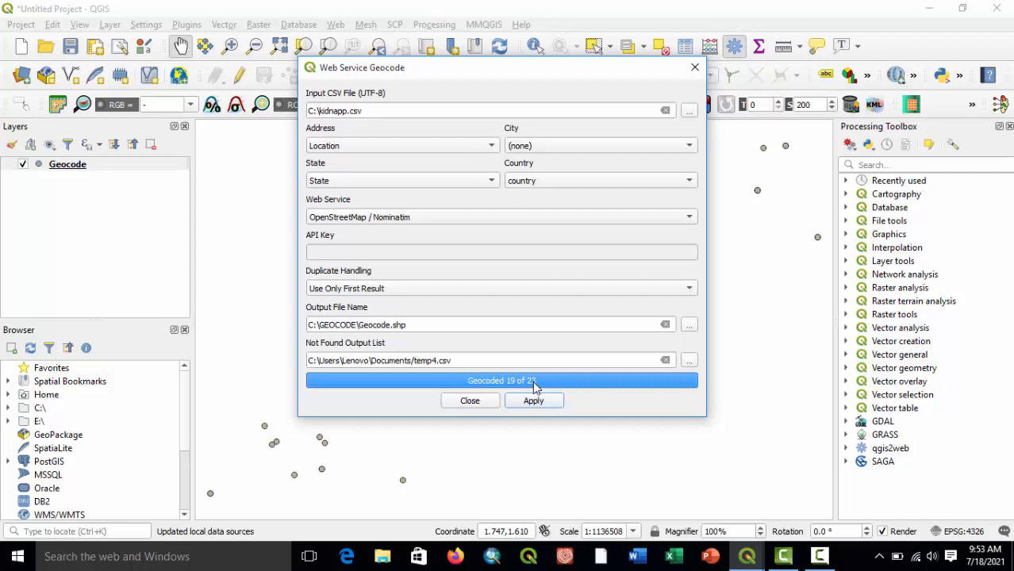
{"action": "left_click", "coordinate": [469, 401]}
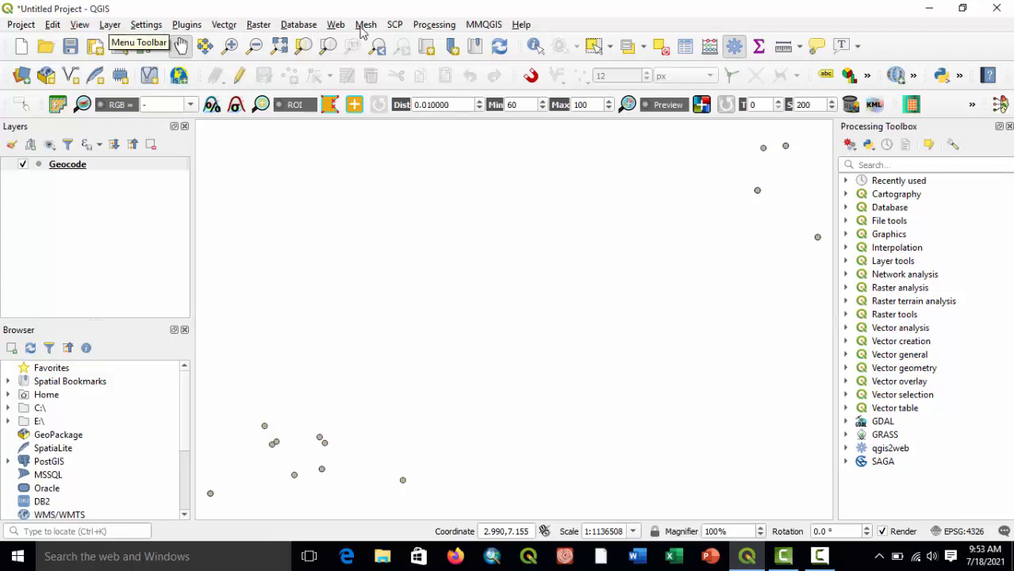
Add the OSM Standard basemap from QuickMapServices beneath the geocoded points.
{"action": "left_click", "coordinate": [335, 24]}
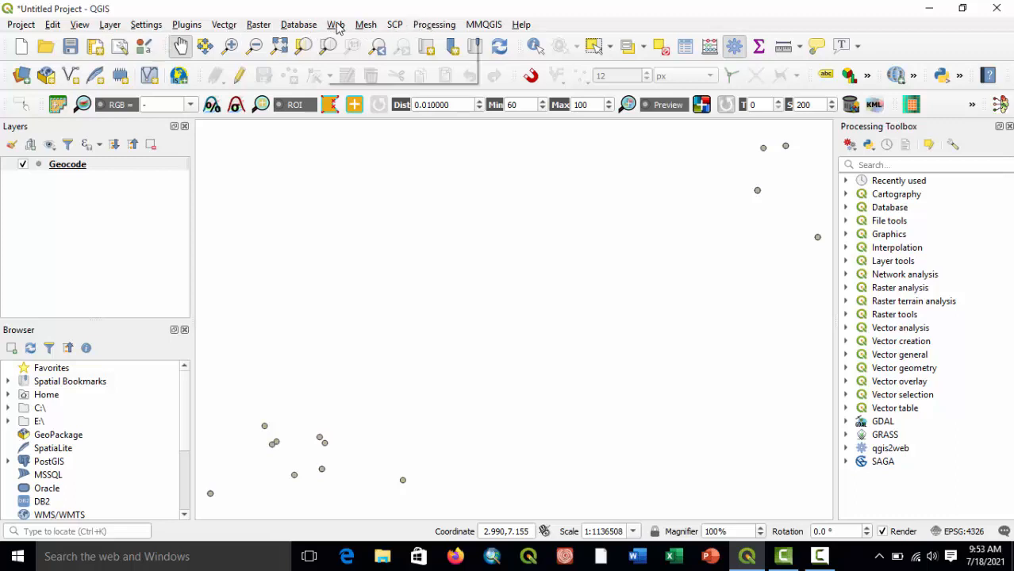
{"action": "mouse_move", "coordinate": [394, 82]}
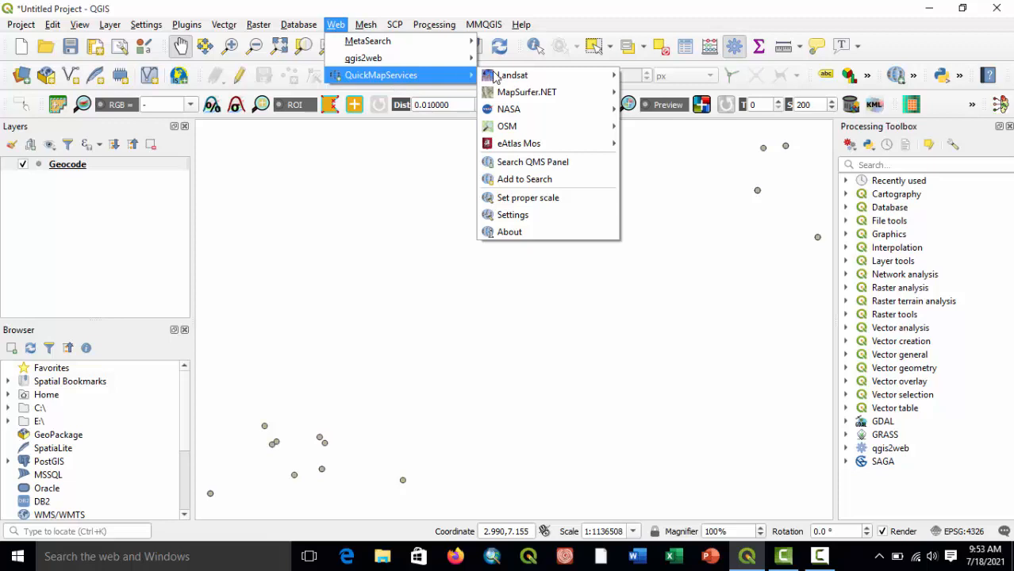
{"action": "mouse_move", "coordinate": [592, 129]}
{"action": "left_click", "coordinate": [649, 144]}
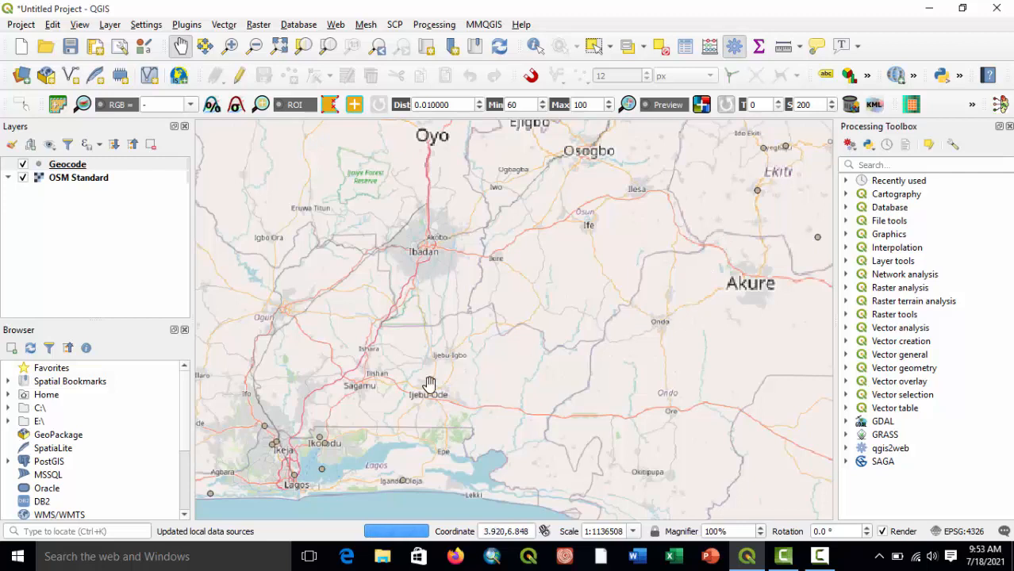
{"action": "mouse_move", "coordinate": [441, 426]}
{"action": "left_mouse_down"}
{"action": "mouse_move", "coordinate": [462, 407]}
{"action": "mouse_move", "coordinate": [431, 418]}
{"action": "left_mouse_up"}
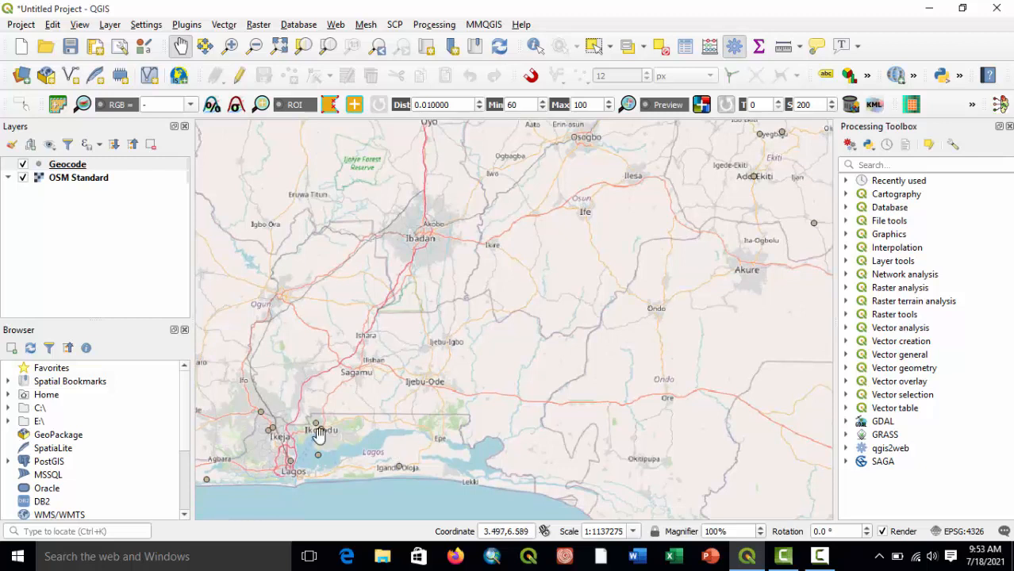
Open the Geocode layer's attribute table and examine the first record's display_na value.
{"action": "right_click", "coordinate": [44, 167]}
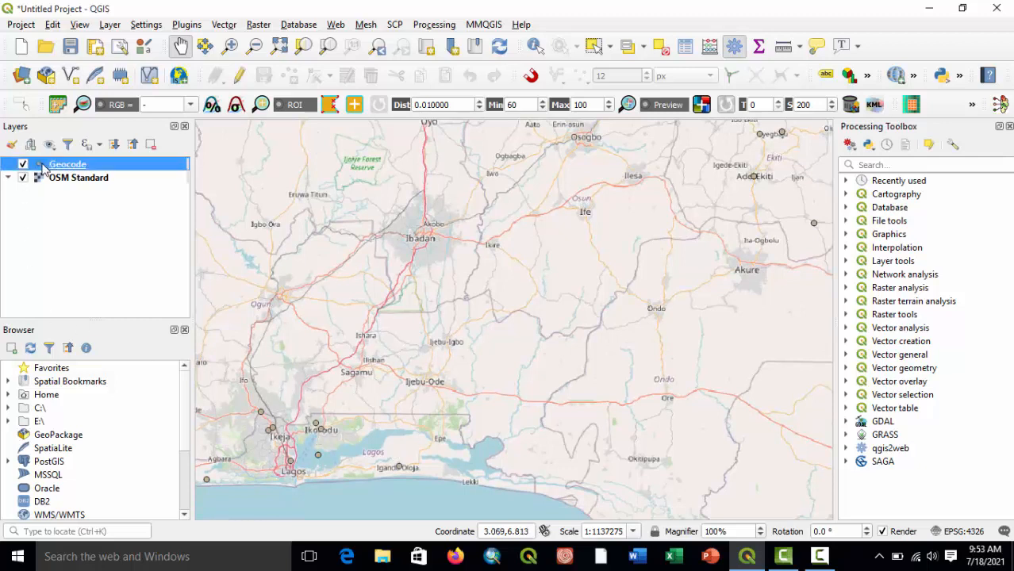
{"action": "left_click", "coordinate": [127, 311]}
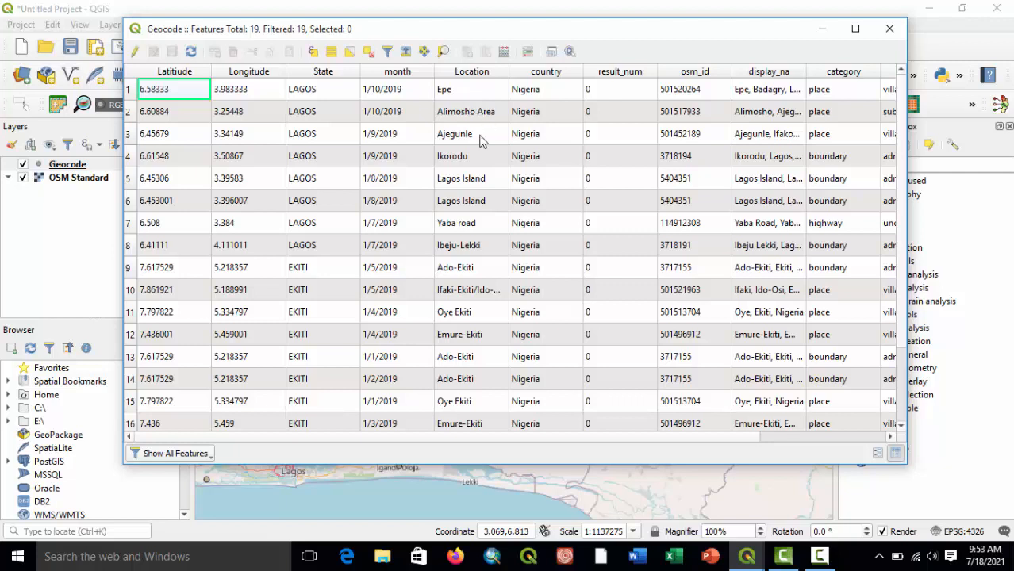
{"action": "left_click", "coordinate": [781, 92]}
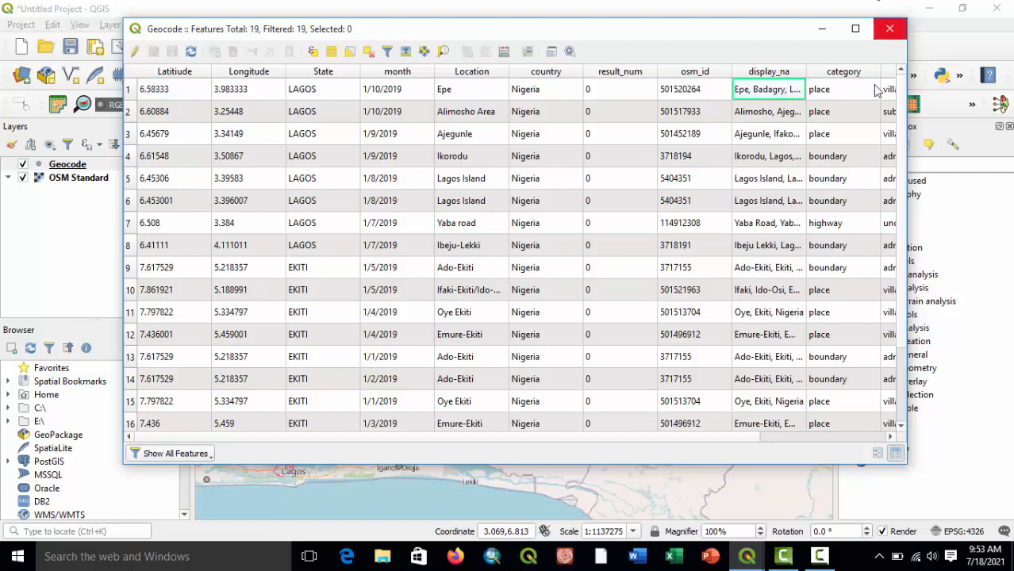
Compare the original Latitude and Longitude columns with the geocoded latlong column in the Geocode attribute table, and close the table.
{"action": "left_click_drag", "start_coordinate": [739, 437], "coordinate": [872, 438]}
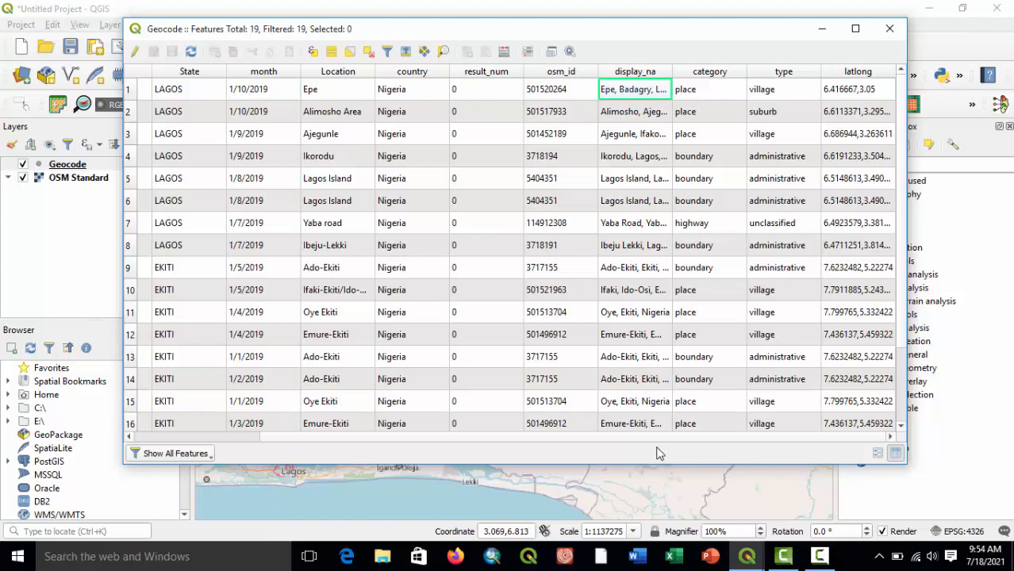
{"action": "left_click_drag", "start_coordinate": [652, 438], "coordinate": [428, 435]}
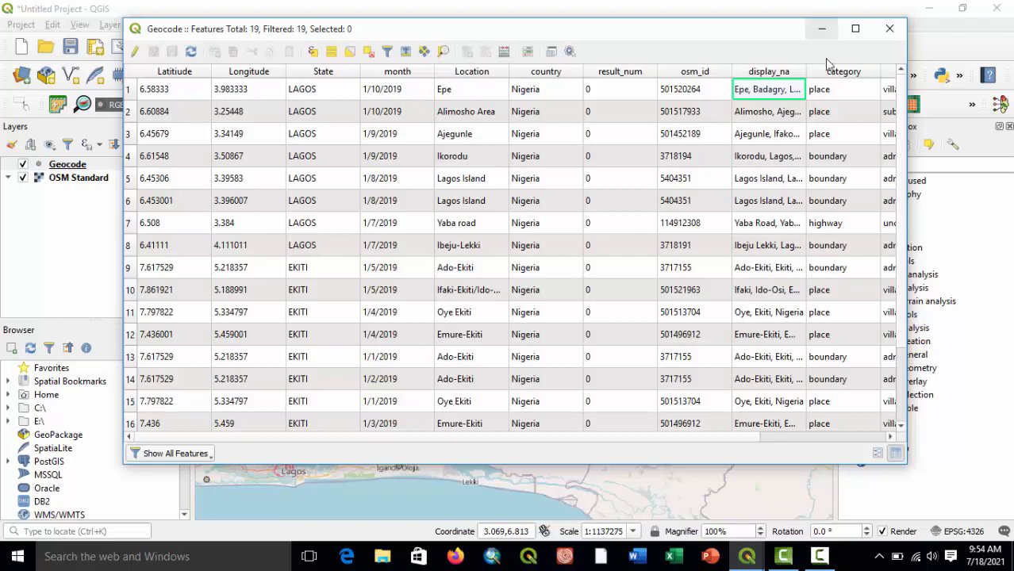
{"action": "left_click_drag", "start_coordinate": [641, 438], "coordinate": [790, 449]}
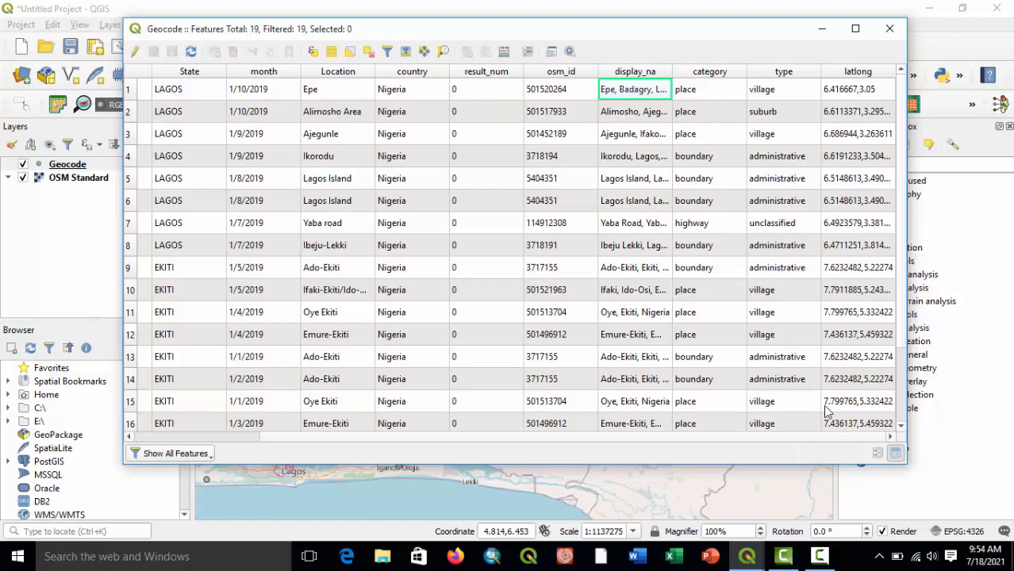
{"action": "left_click", "coordinate": [890, 30]}
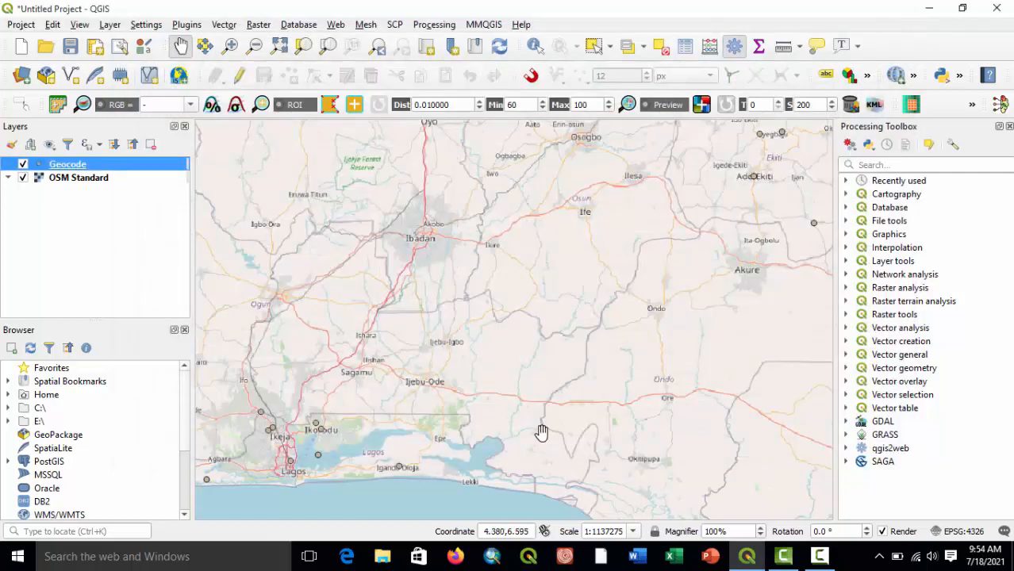
Label the Geocode layer's points with single labels based on the display_na field.
{"action": "right_click", "coordinate": [46, 175]}
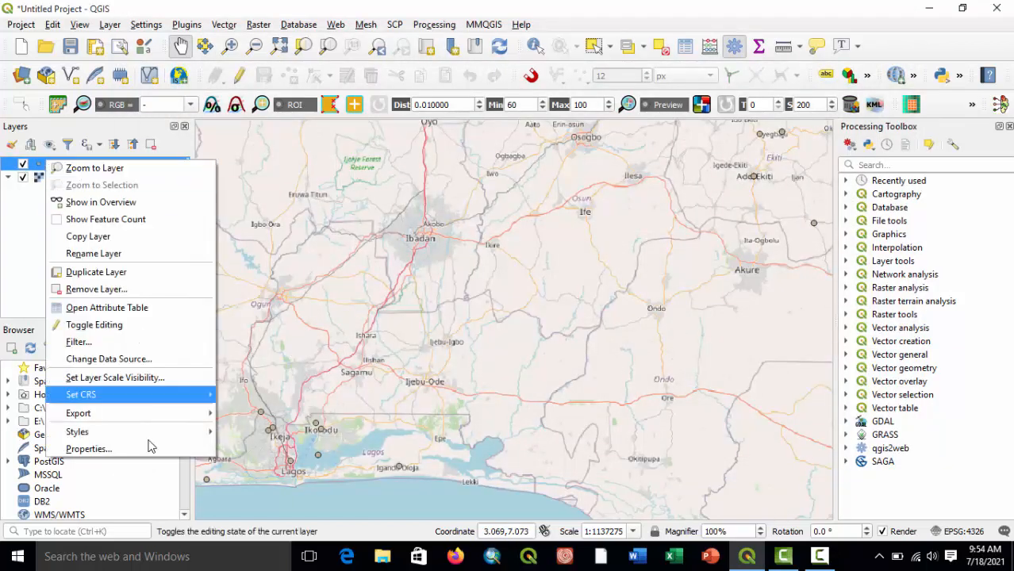
{"action": "left_click", "coordinate": [117, 449]}
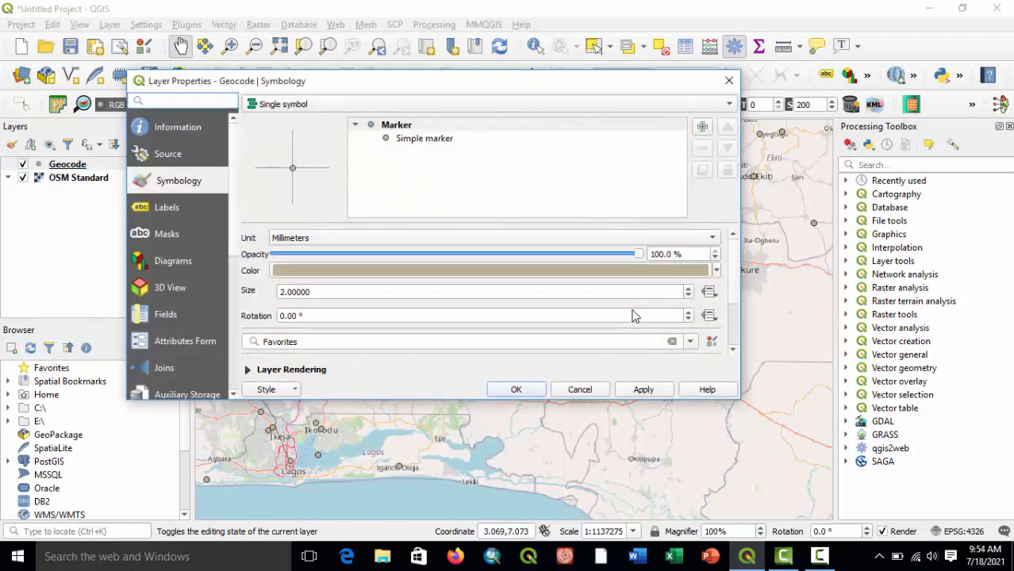
{"action": "left_click", "coordinate": [164, 156]}
{"action": "left_click", "coordinate": [169, 207]}
{"action": "left_click", "coordinate": [328, 106]}
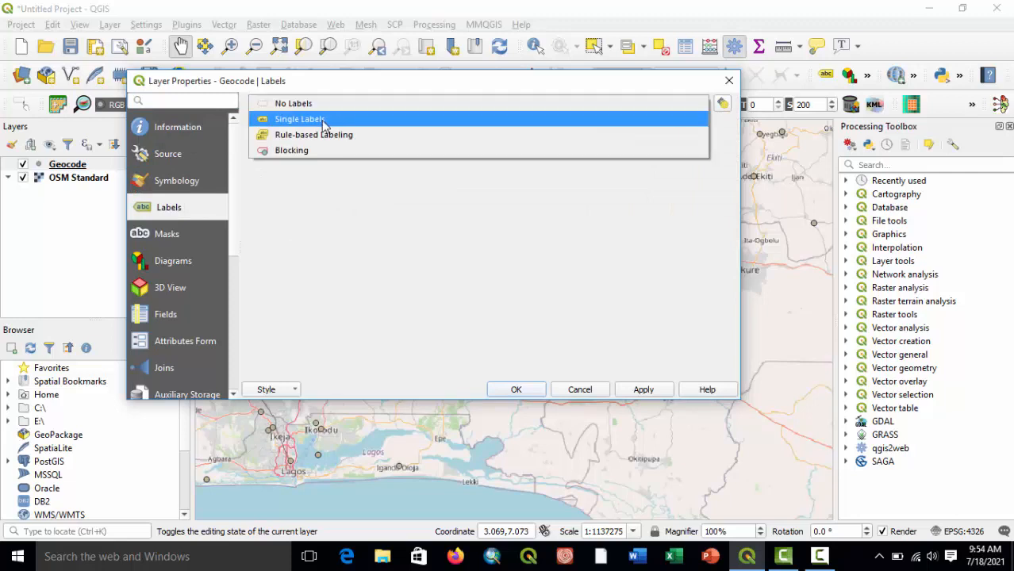
{"action": "left_click", "coordinate": [317, 121]}
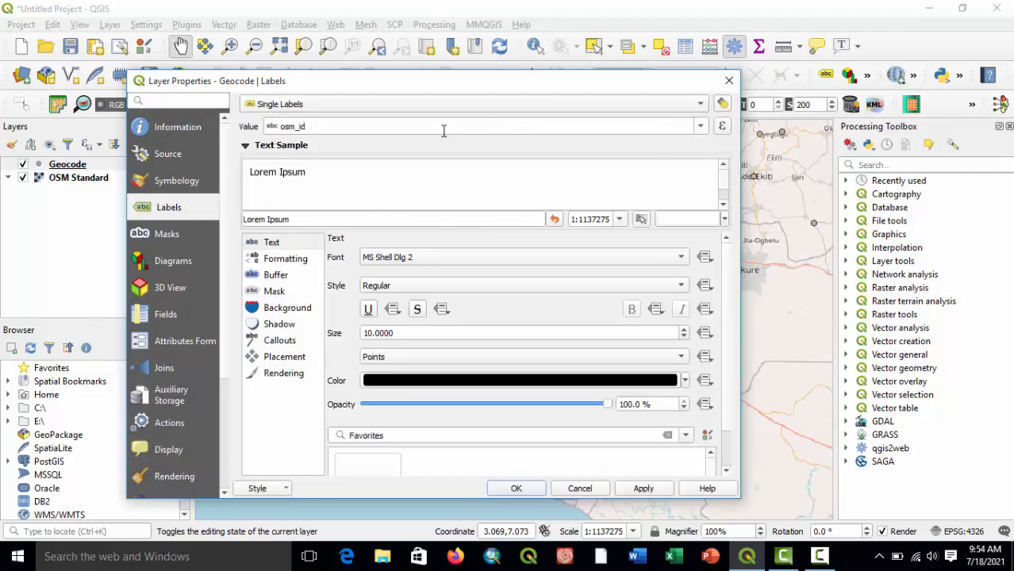
{"action": "left_click", "coordinate": [701, 127]}
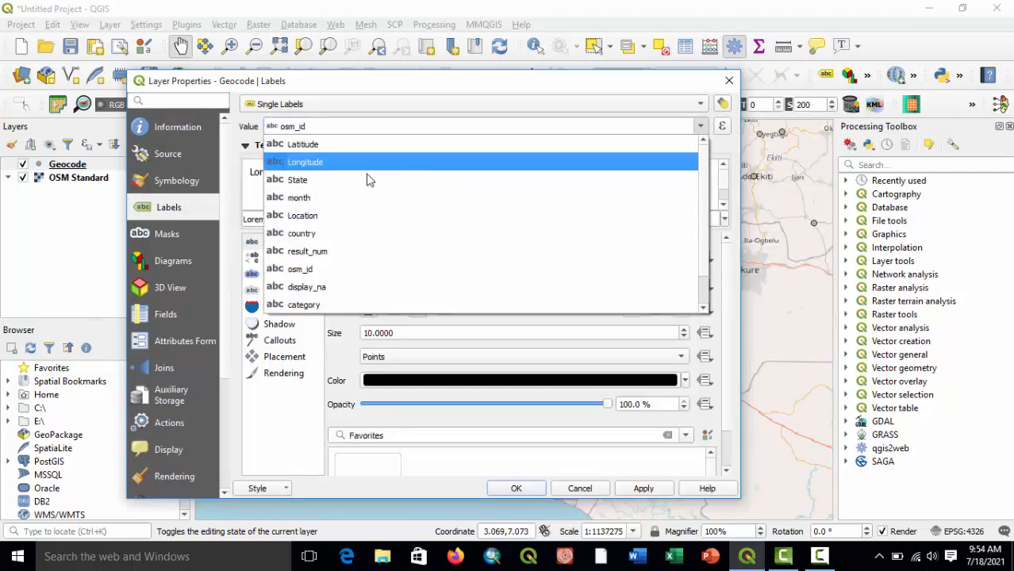
{"action": "left_click", "coordinate": [330, 288]}
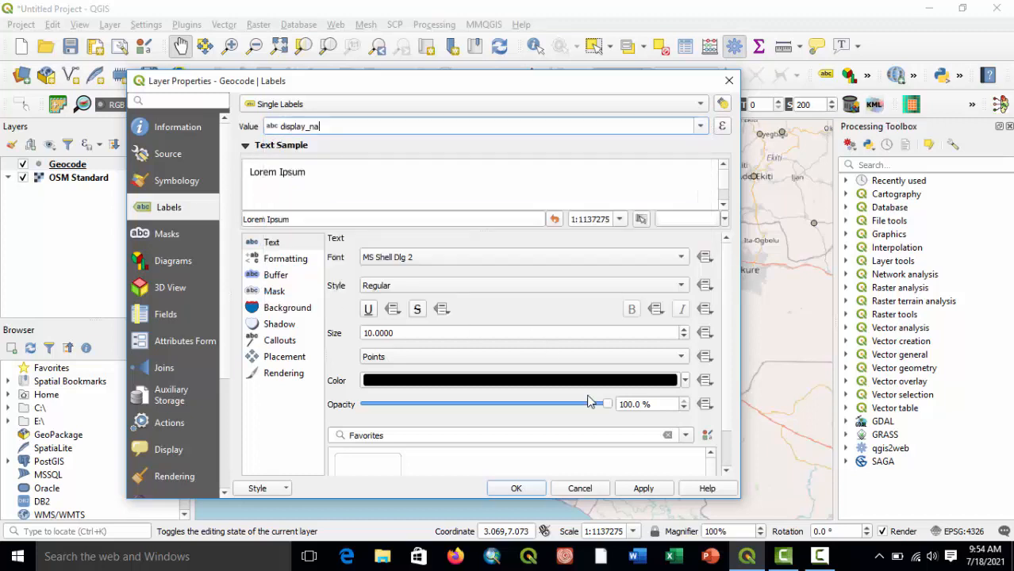
{"action": "left_click", "coordinate": [644, 489]}
{"action": "left_click", "coordinate": [516, 488]}
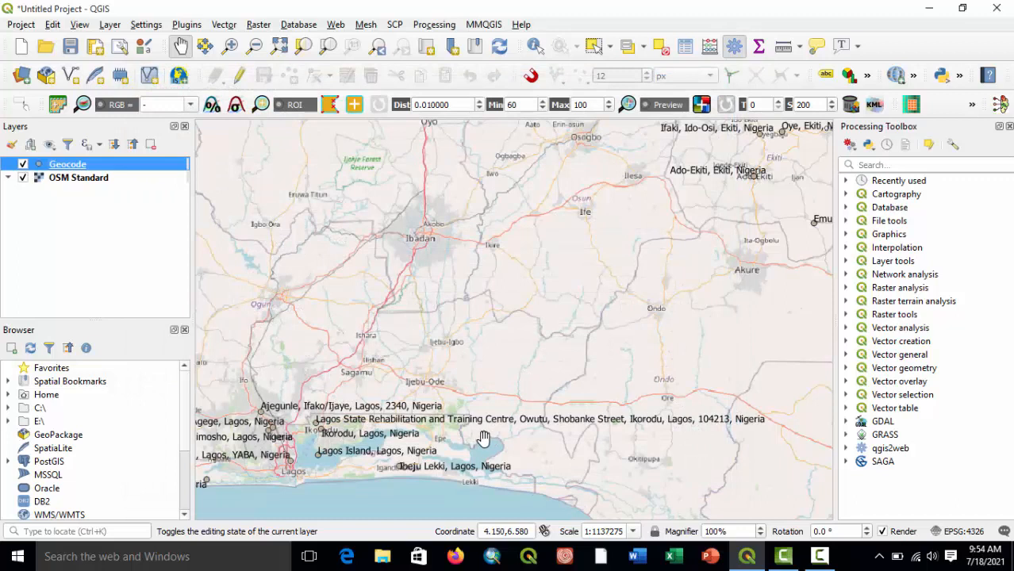
Examine the labelled points around Lagos, Ikorodu and Ibeju Lekki against the OSM basemap.
{"action": "left_click_drag", "start_coordinate": [486, 432], "coordinate": [452, 260]}
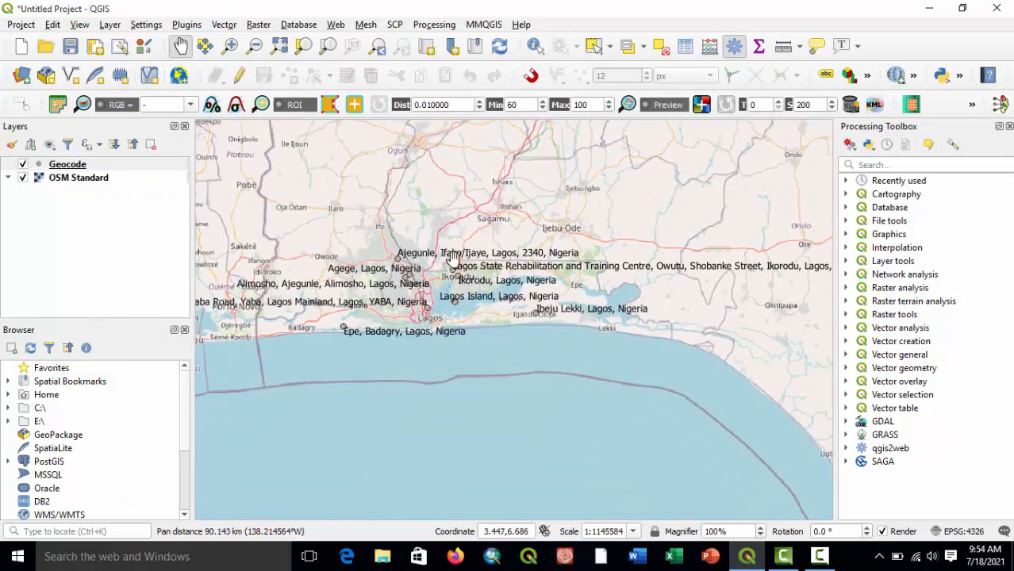
{"action": "left_click_drag", "start_coordinate": [464, 295], "coordinate": [537, 317]}
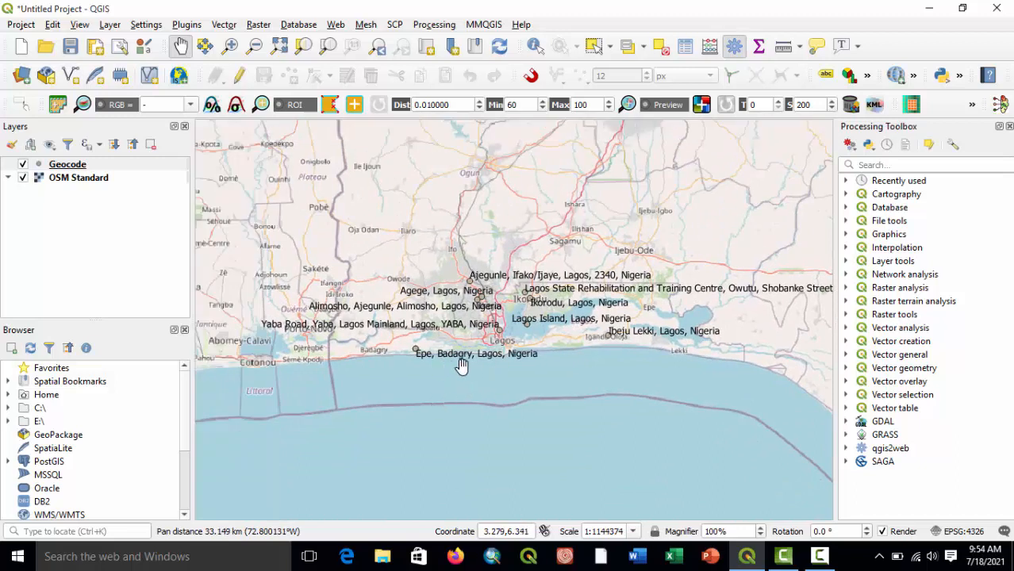
{"action": "scroll", "coordinate": [543, 370], "scroll_direction": "up", "scroll_amount": 2}
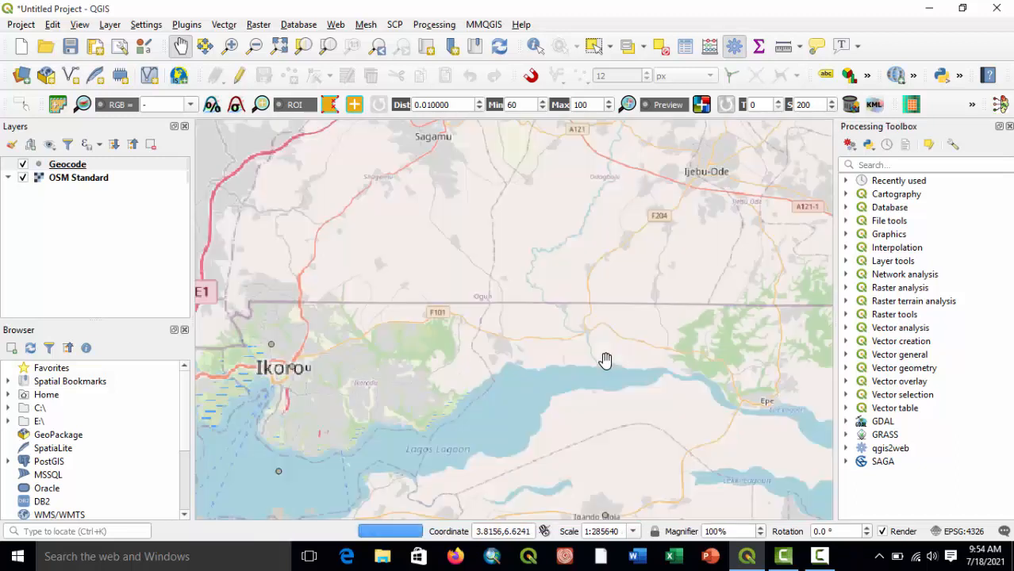
{"action": "scroll", "coordinate": [604, 361], "scroll_direction": "down", "scroll_amount": 2}
{"action": "scroll", "coordinate": [565, 367], "scroll_direction": "up", "scroll_amount": 2}
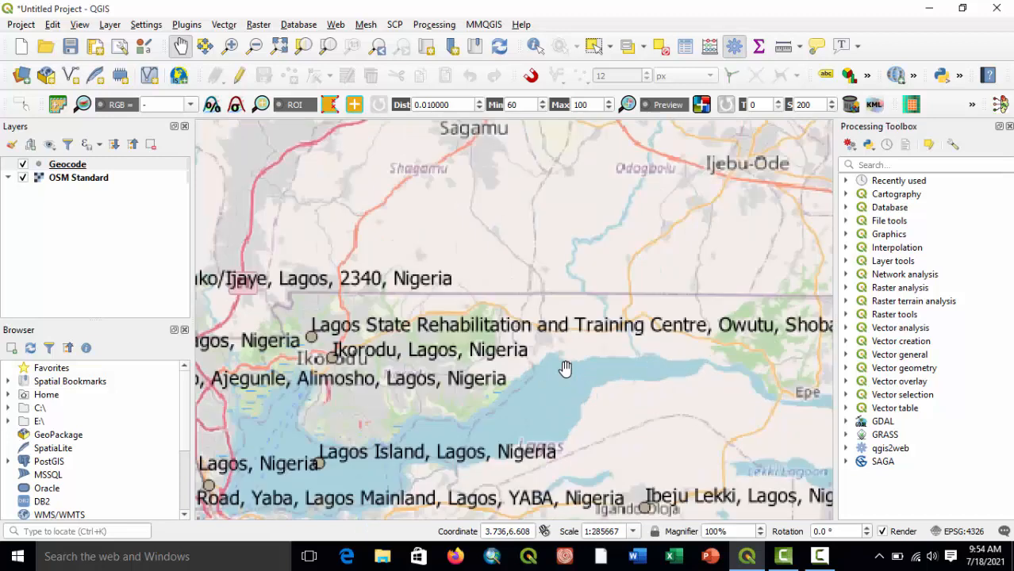
{"action": "left_click_drag", "start_coordinate": [552, 381], "coordinate": [607, 331]}
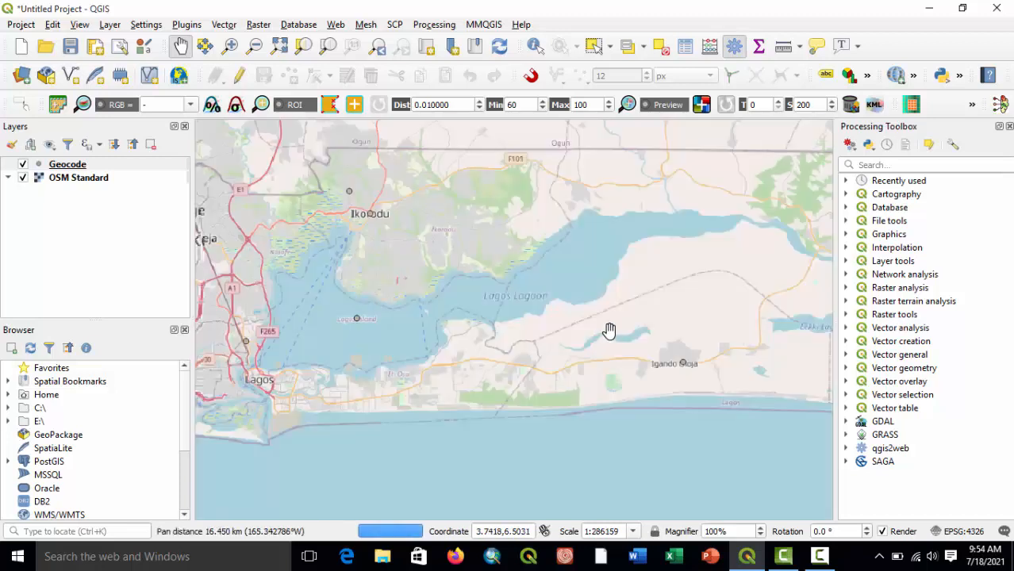
{"action": "left_click_drag", "start_coordinate": [479, 314], "coordinate": [653, 349]}
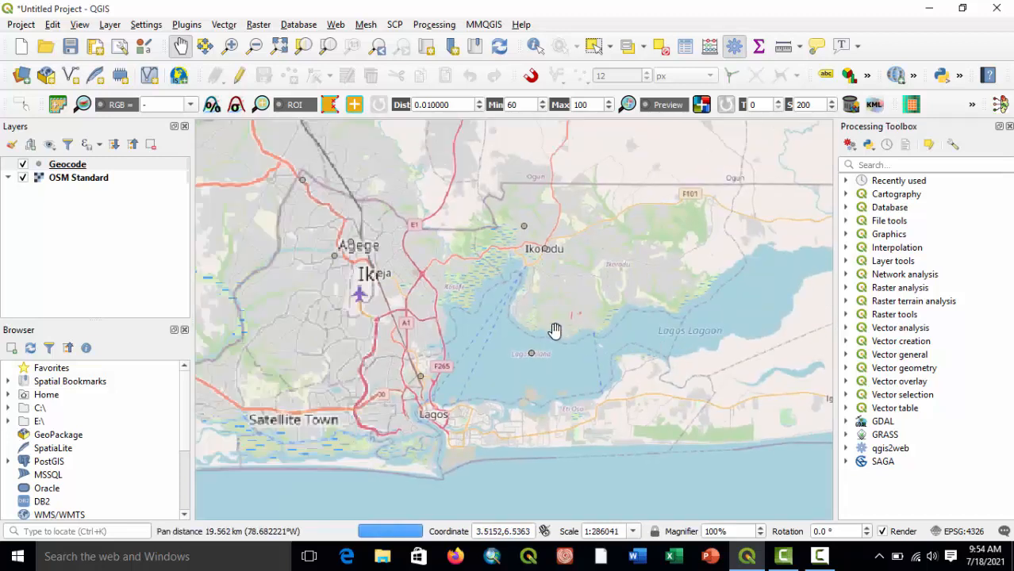
{"action": "left_click_drag", "start_coordinate": [553, 330], "coordinate": [483, 362]}
{"action": "left_click_drag", "start_coordinate": [660, 320], "coordinate": [477, 345]}
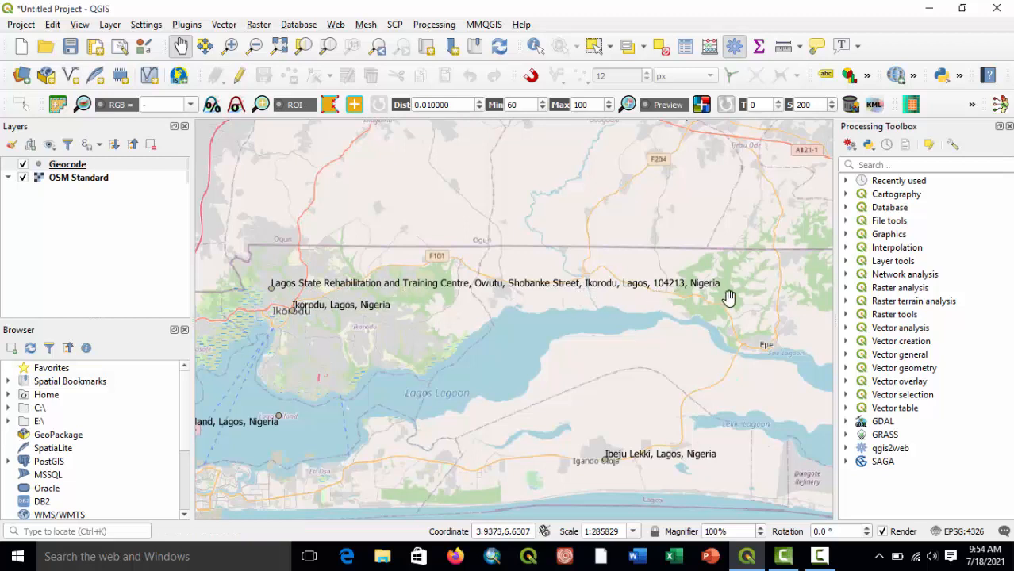
{"action": "left_click_drag", "start_coordinate": [671, 348], "coordinate": [435, 385]}
Examine the labelled points in Ekiti against the basemap, and return to the points along the Lagos coast.
{"action": "left_click_drag", "start_coordinate": [706, 180], "coordinate": [471, 385]}
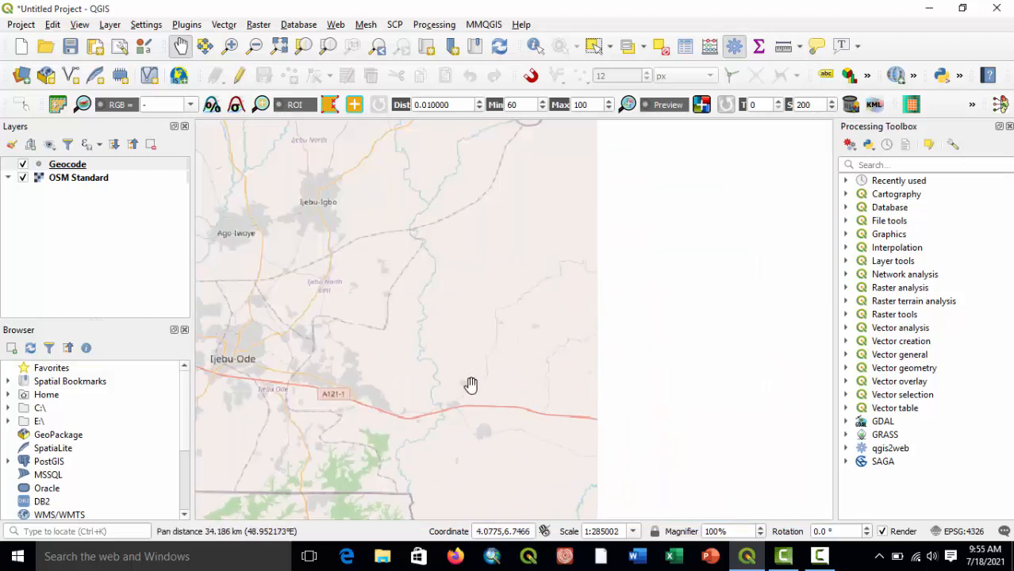
{"action": "scroll", "coordinate": [551, 390], "scroll_direction": "down", "scroll_amount": 1}
{"action": "left_click_drag", "start_coordinate": [445, 350], "coordinate": [657, 445]}
{"action": "scroll", "coordinate": [668, 309], "scroll_direction": "down", "scroll_amount": 1}
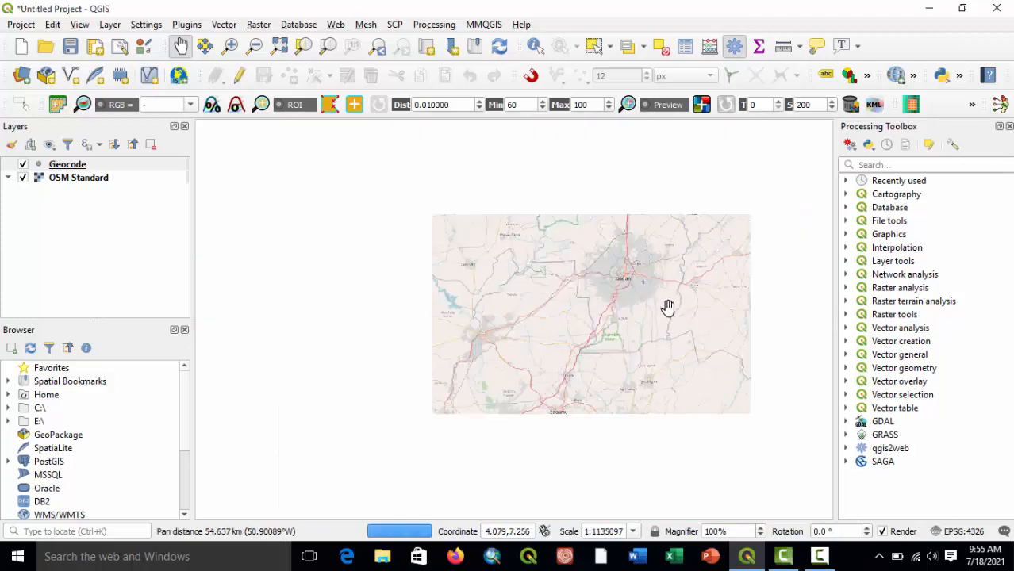
{"action": "left_click_drag", "start_coordinate": [666, 356], "coordinate": [446, 389]}
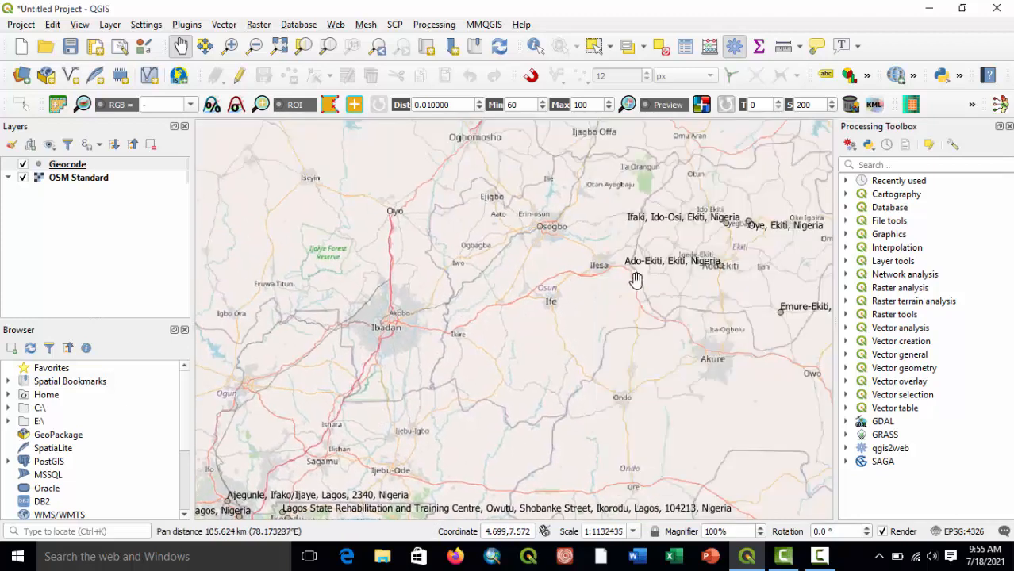
{"action": "left_click_drag", "start_coordinate": [634, 282], "coordinate": [435, 324]}
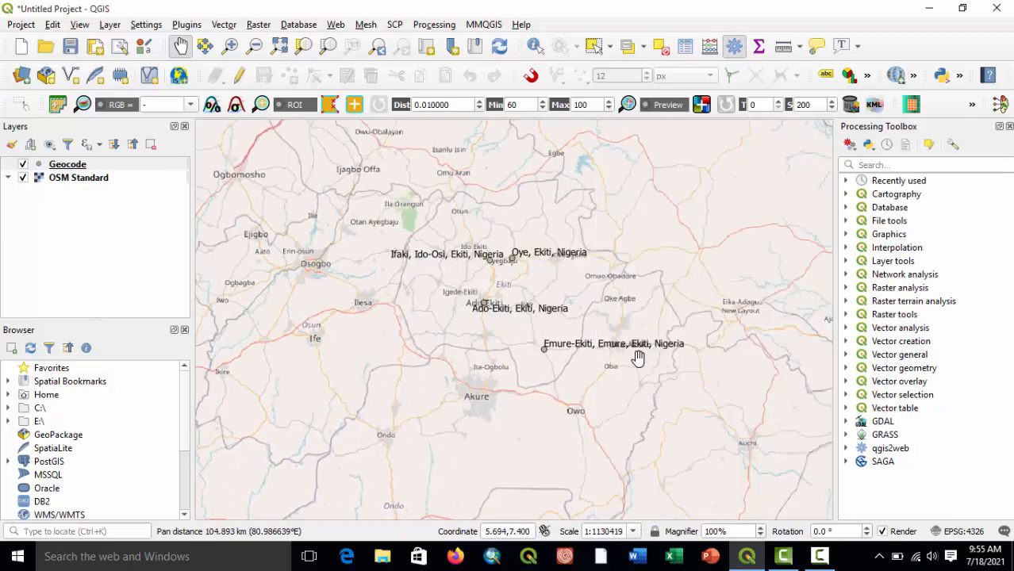
{"action": "left_click_drag", "start_coordinate": [457, 386], "coordinate": [611, 219]}
{"action": "left_click_drag", "start_coordinate": [245, 362], "coordinate": [419, 246]}
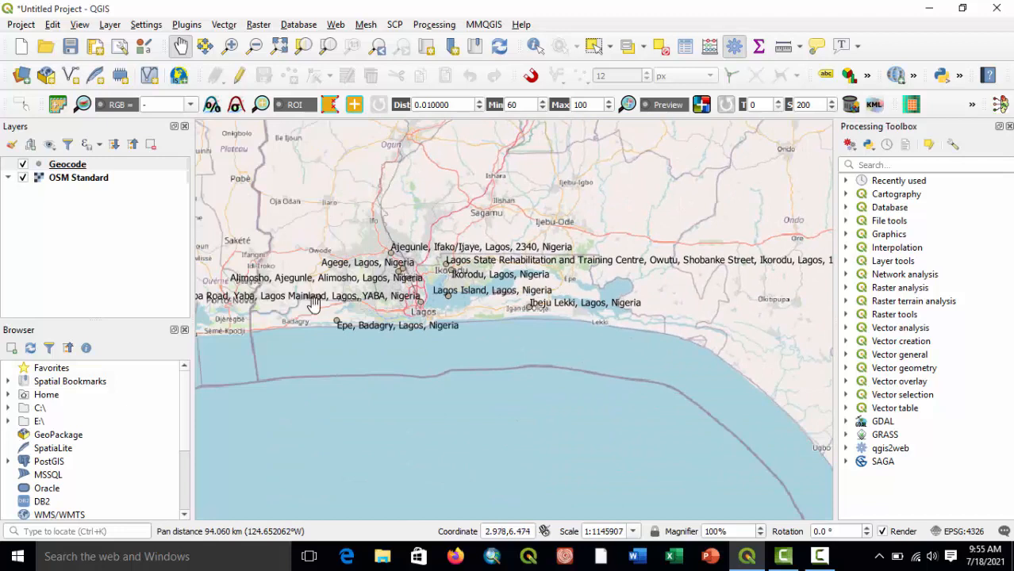
{"action": "left_click_drag", "start_coordinate": [312, 309], "coordinate": [404, 288]}
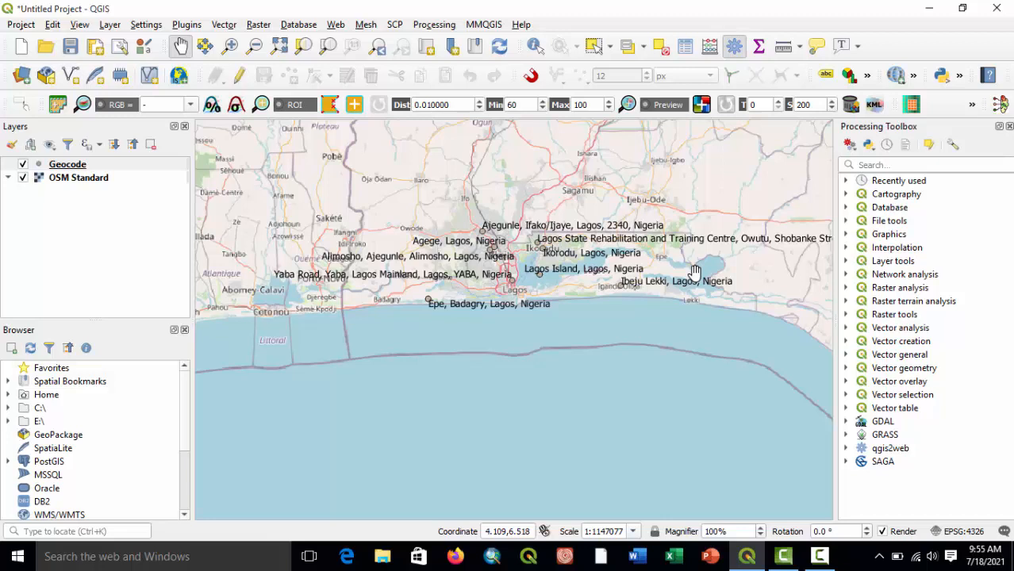
Switch to File Explorer and open the kidnapp CSV from Local Disk (C:) in Excel.
{"action": "left_click", "coordinate": [382, 556]}
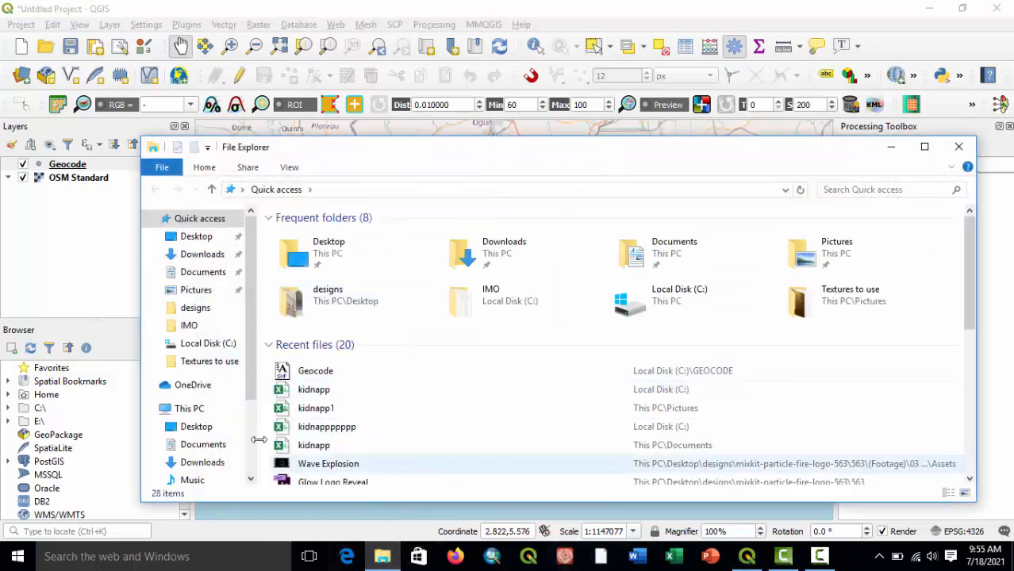
{"action": "left_click", "coordinate": [194, 342]}
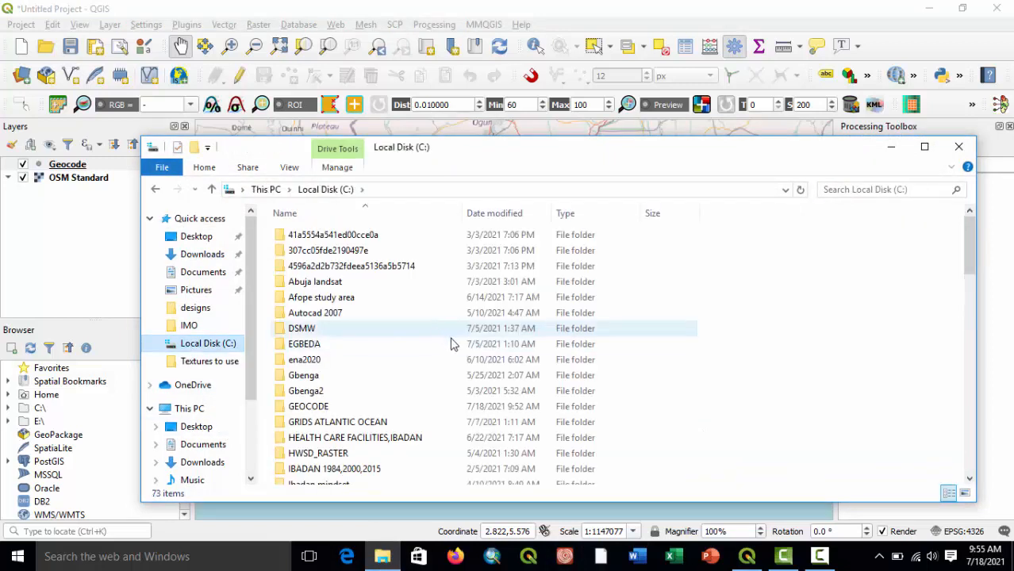
{"action": "scroll", "coordinate": [450, 343], "scroll_direction": "down", "scroll_amount": 19}
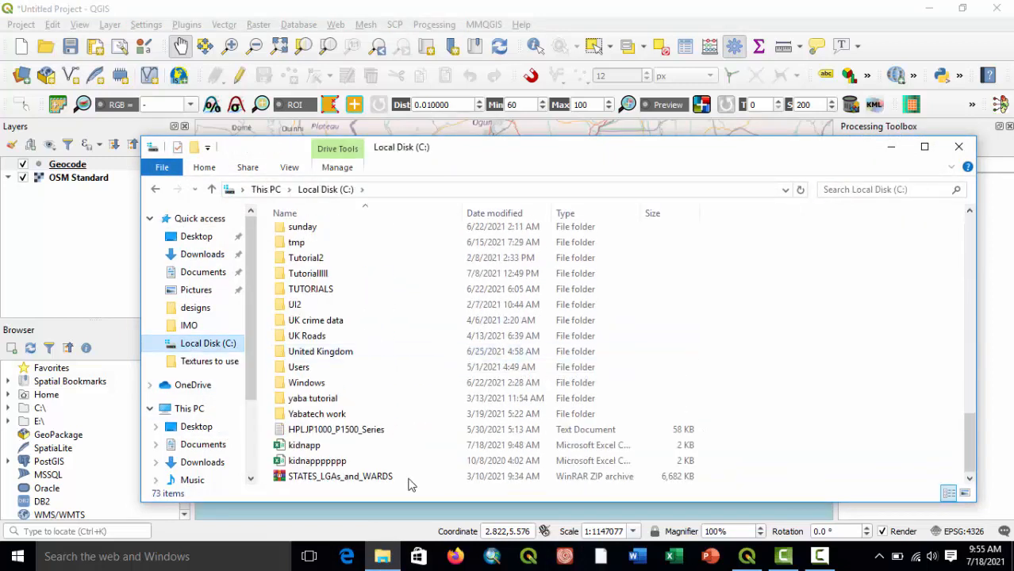
{"action": "double_click", "coordinate": [306, 447]}
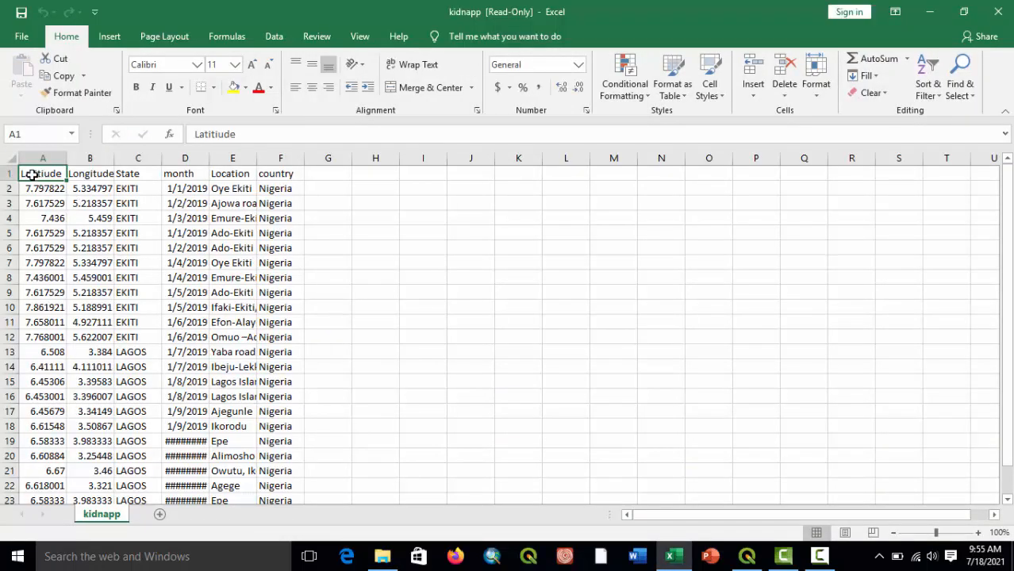
Delete the latitude and longitude cells in A1:B24, shifting the remaining cells left.
{"action": "left_click_drag", "start_coordinate": [30, 174], "coordinate": [78, 469]}
{"action": "right_click", "coordinate": [49, 354]}
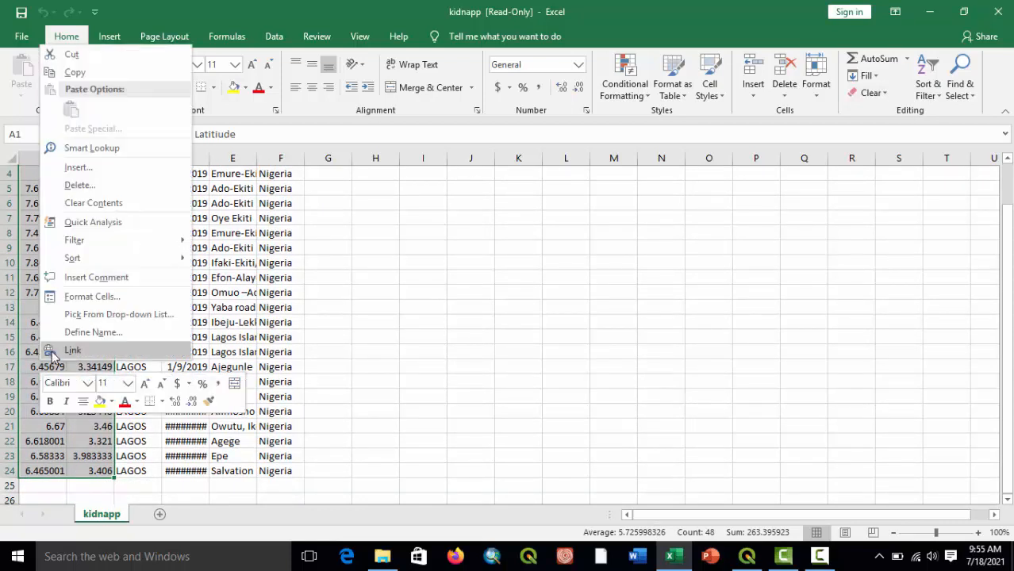
{"action": "left_click", "coordinate": [79, 185]}
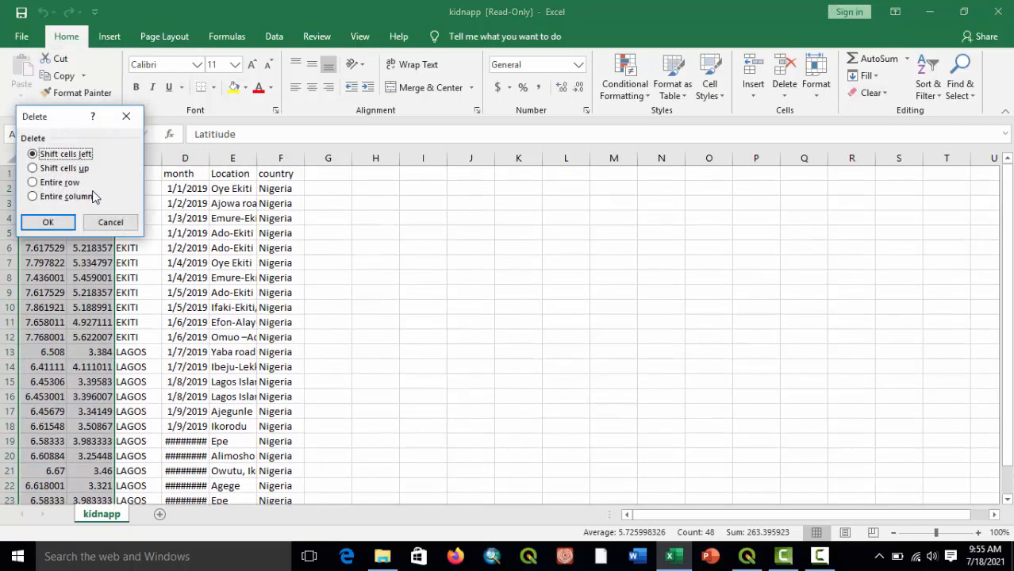
{"action": "left_click", "coordinate": [67, 221]}
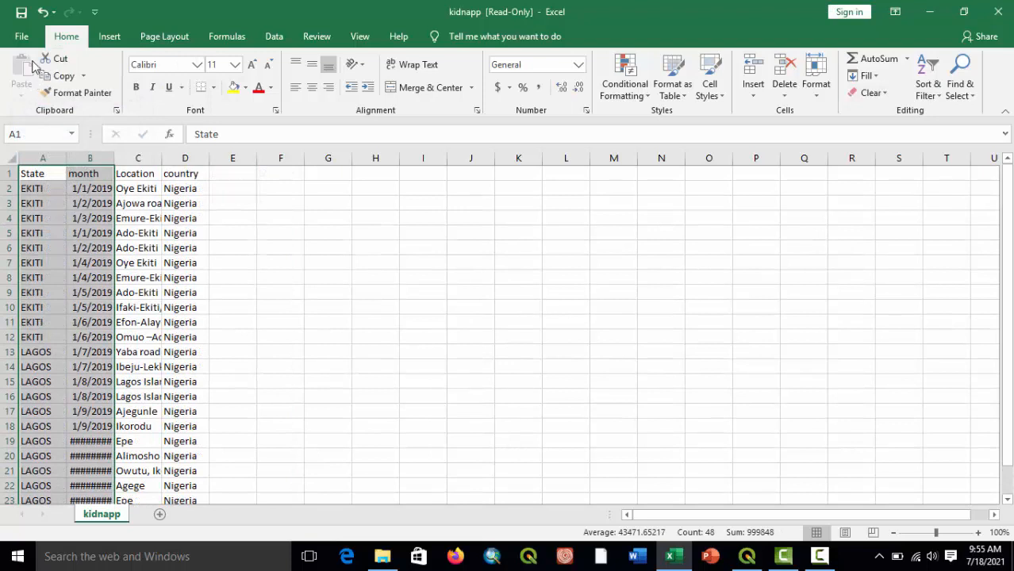
Save the edited sheet as a comma-delimited CSV named fffff in the Pictures folder.
{"action": "left_click", "coordinate": [21, 12]}
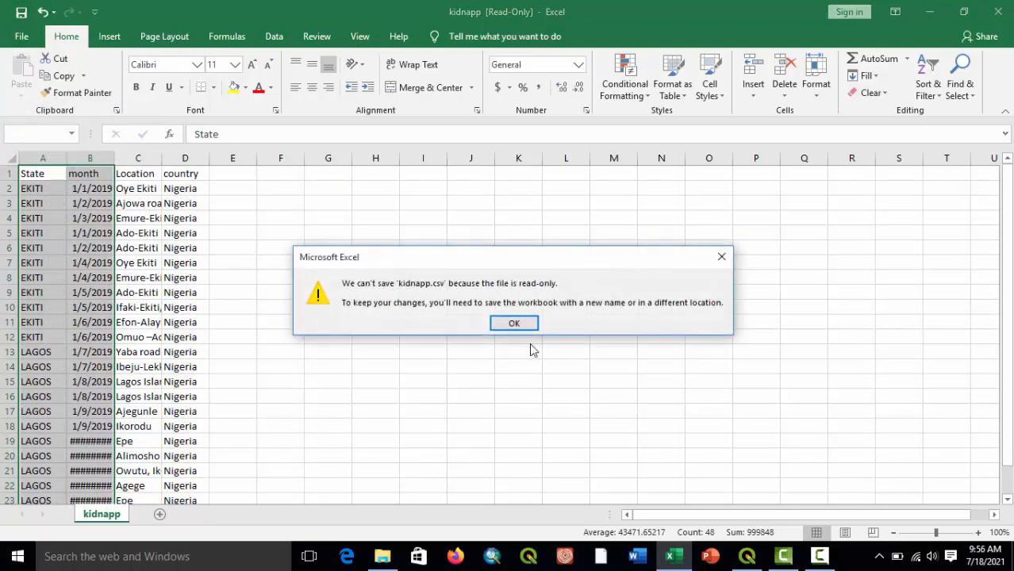
{"action": "left_click", "coordinate": [514, 323]}
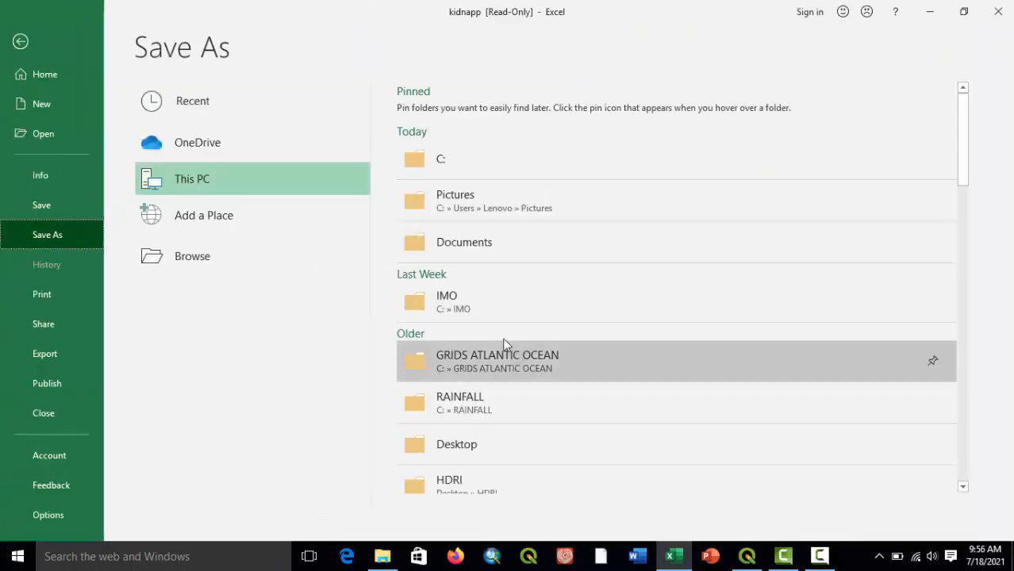
{"action": "left_click", "coordinate": [412, 200]}
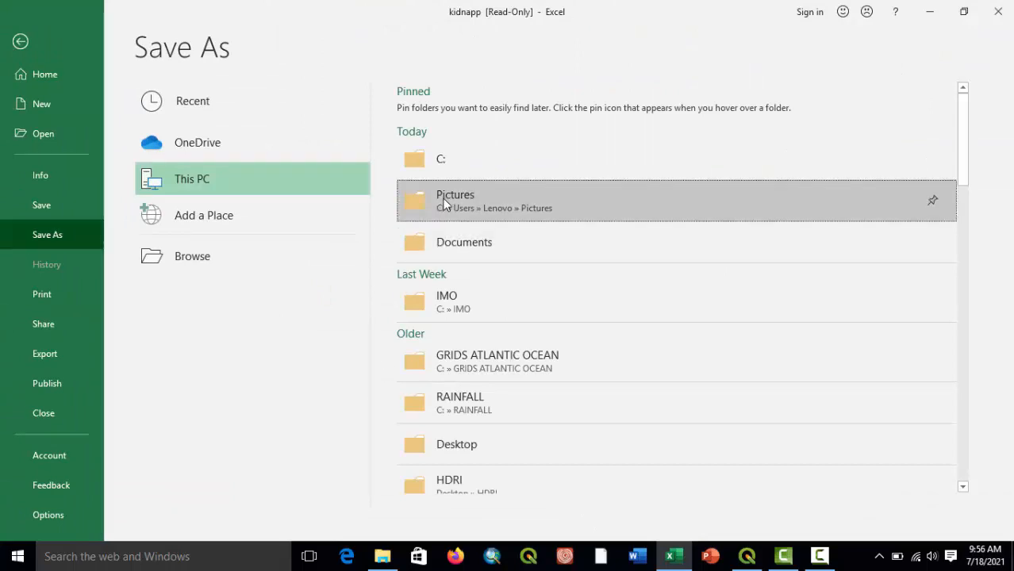
{"action": "type", "text": "fffff"}
{"action": "left_click", "coordinate": [381, 333]}
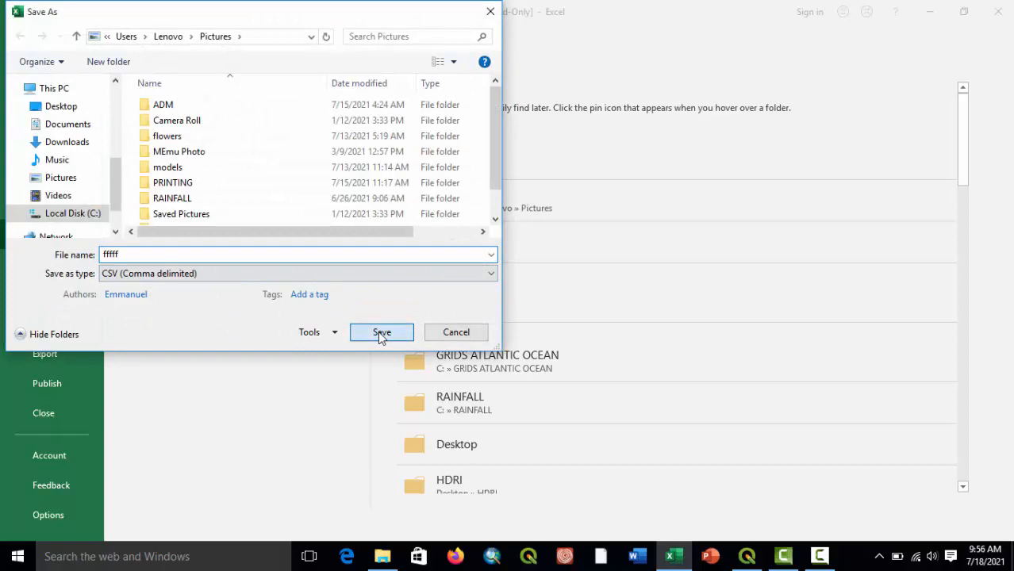
Close the saved fffff workbook and copy the fffff CSV from the Pictures folder to Local Disk (C:).
{"action": "left_click", "coordinate": [455, 323]}
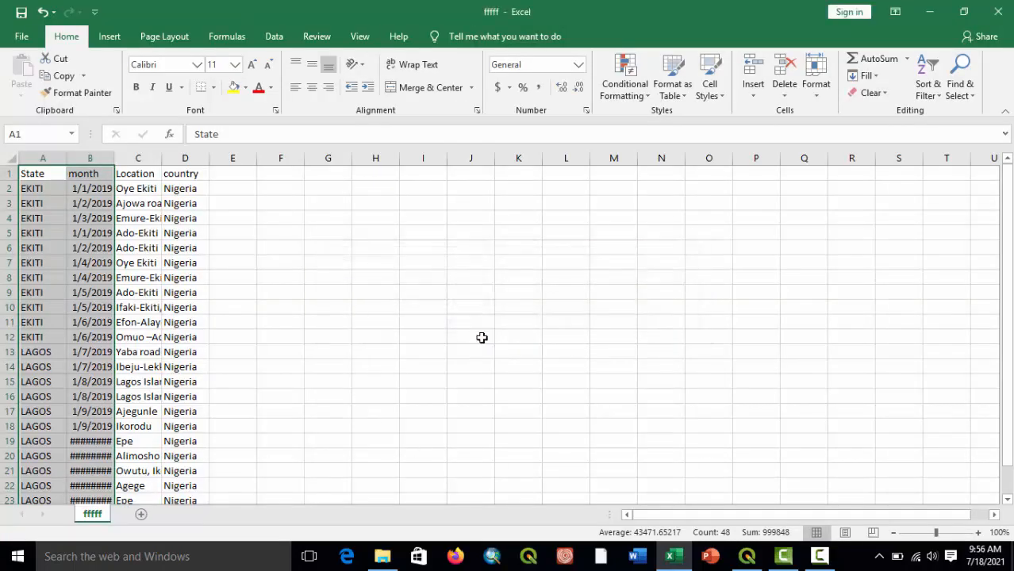
{"action": "left_click", "coordinate": [998, 11]}
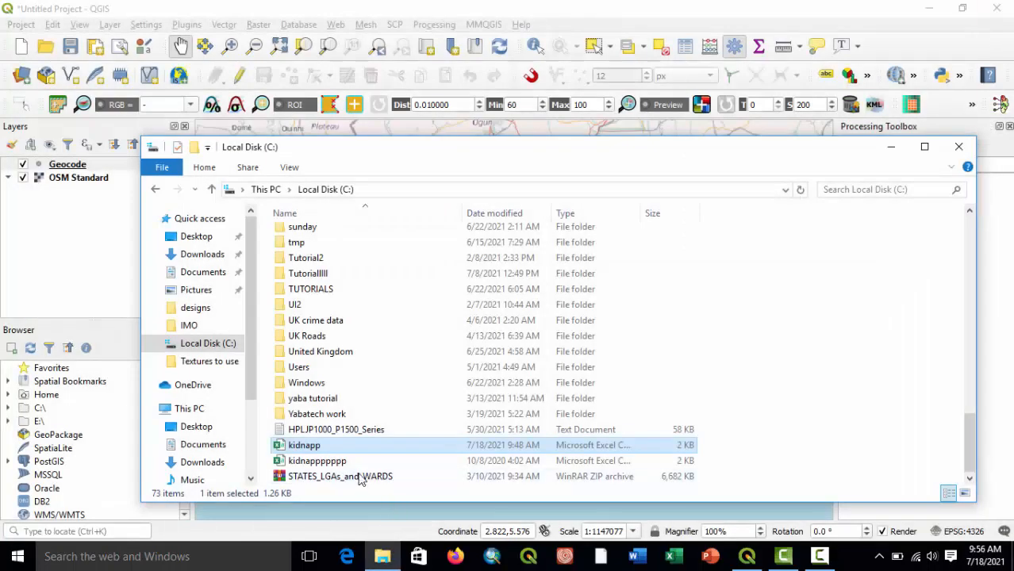
{"action": "left_click", "coordinate": [210, 290]}
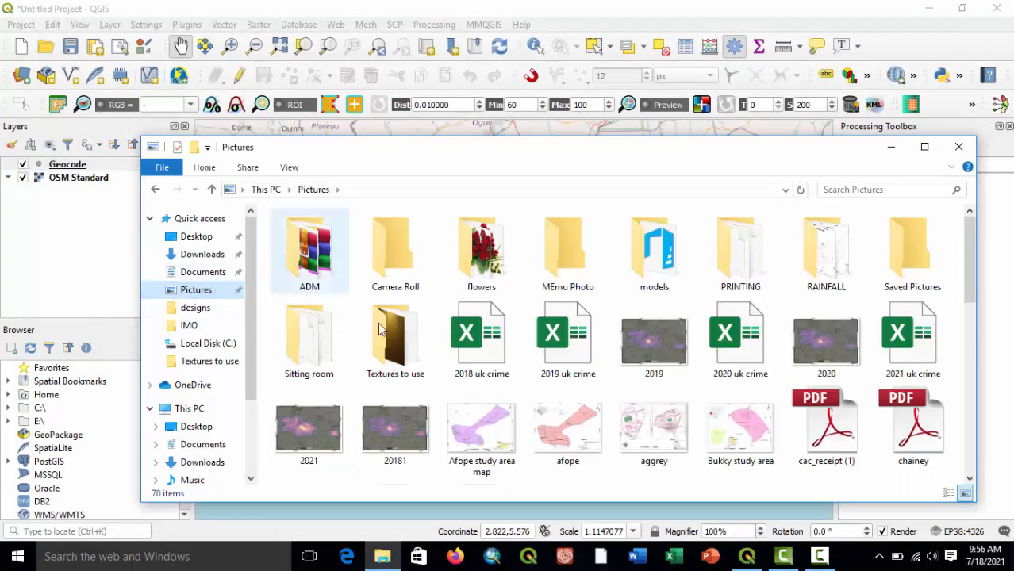
{"action": "scroll", "coordinate": [679, 379], "scroll_direction": "down", "scroll_amount": 3}
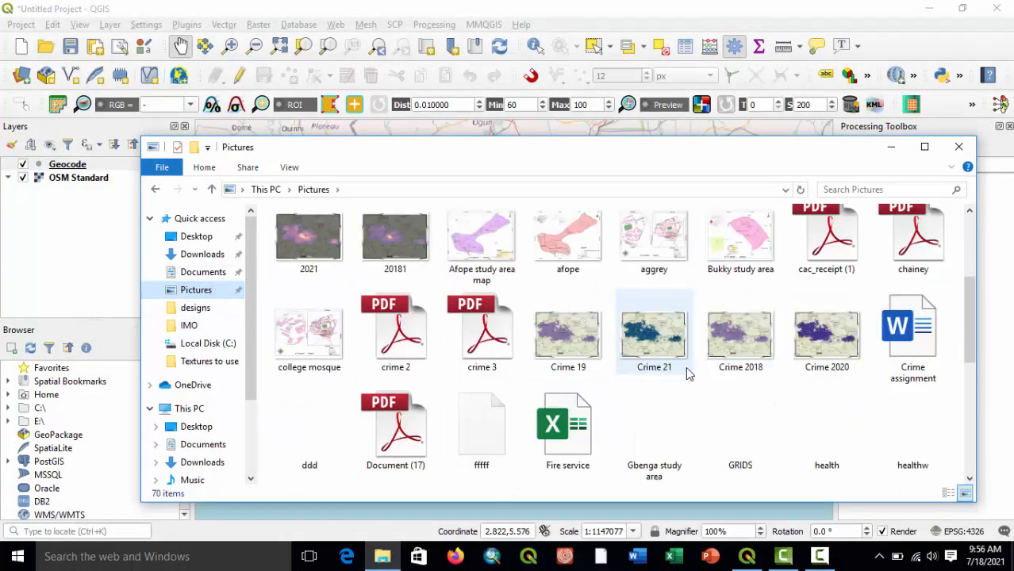
{"action": "right_click", "coordinate": [493, 436]}
{"action": "left_click", "coordinate": [529, 346]}
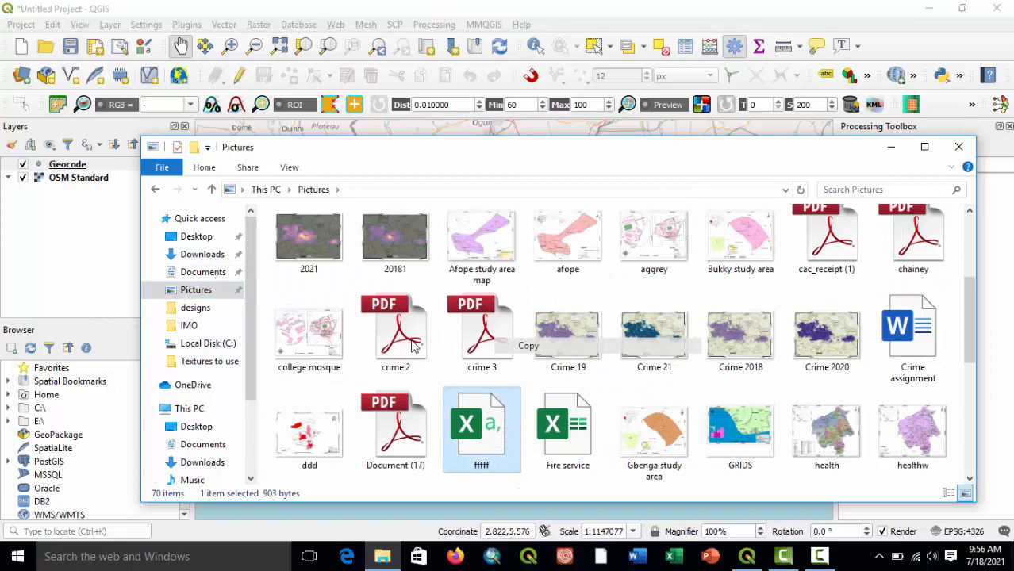
{"action": "left_click", "coordinate": [209, 346]}
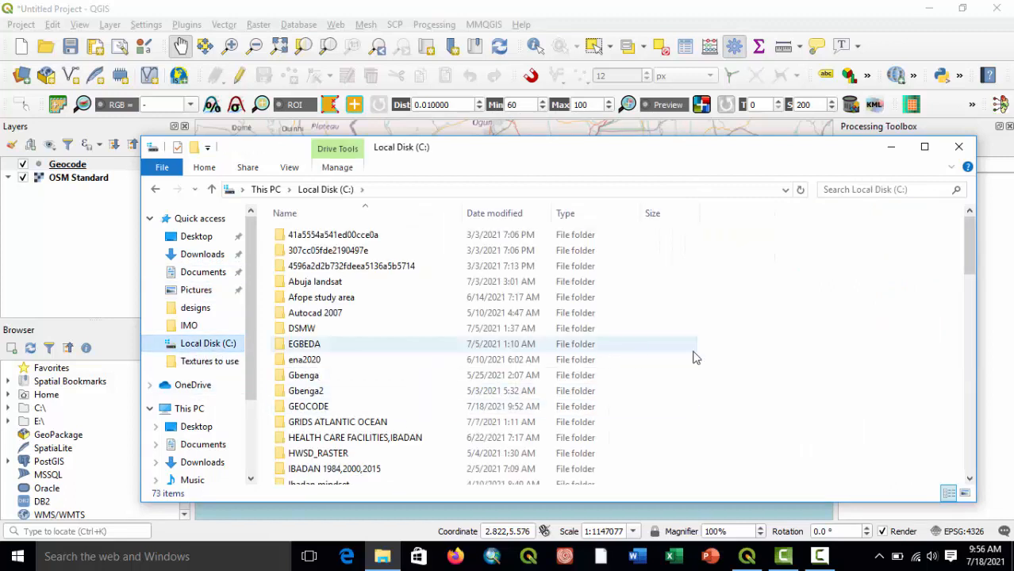
{"action": "right_click", "coordinate": [783, 356]}
{"action": "left_click", "coordinate": [818, 245]}
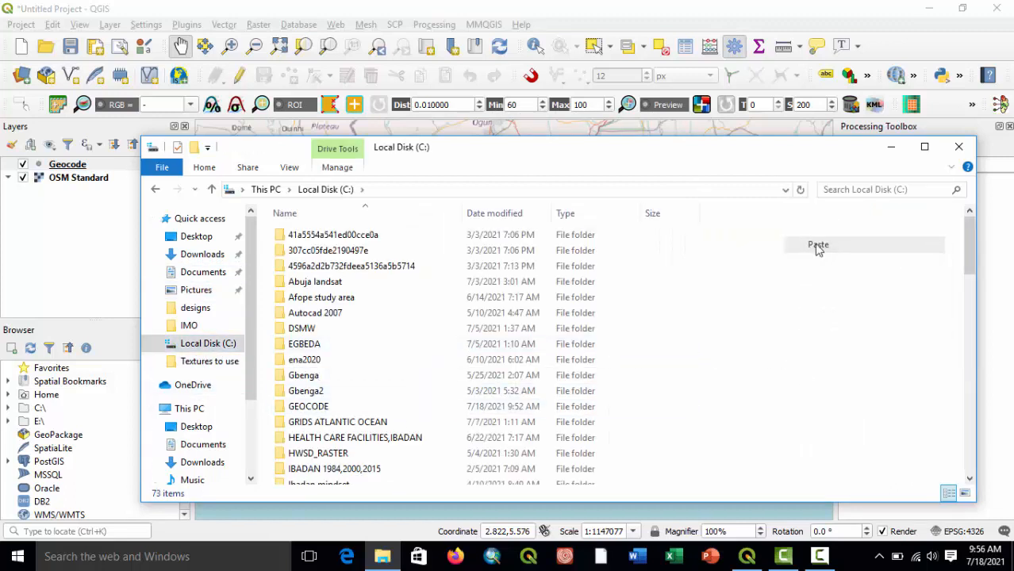
{"action": "left_click", "coordinate": [464, 178]}
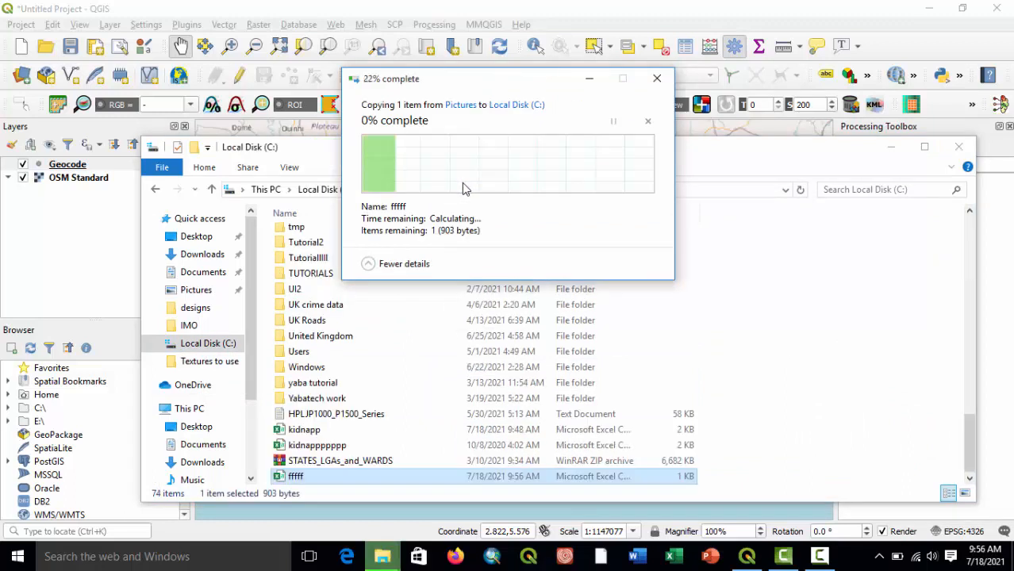
{"action": "left_click", "coordinate": [960, 148]}
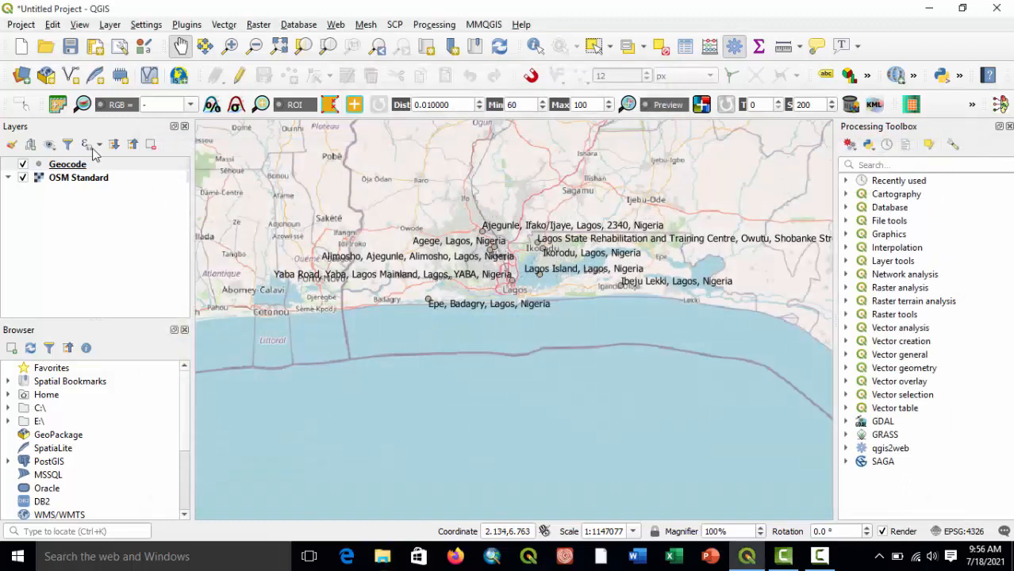
Hide the Geocode layer and choose C:\fffff.csv as the input for MMQGIS web service geocoding.
{"action": "left_click", "coordinate": [24, 164]}
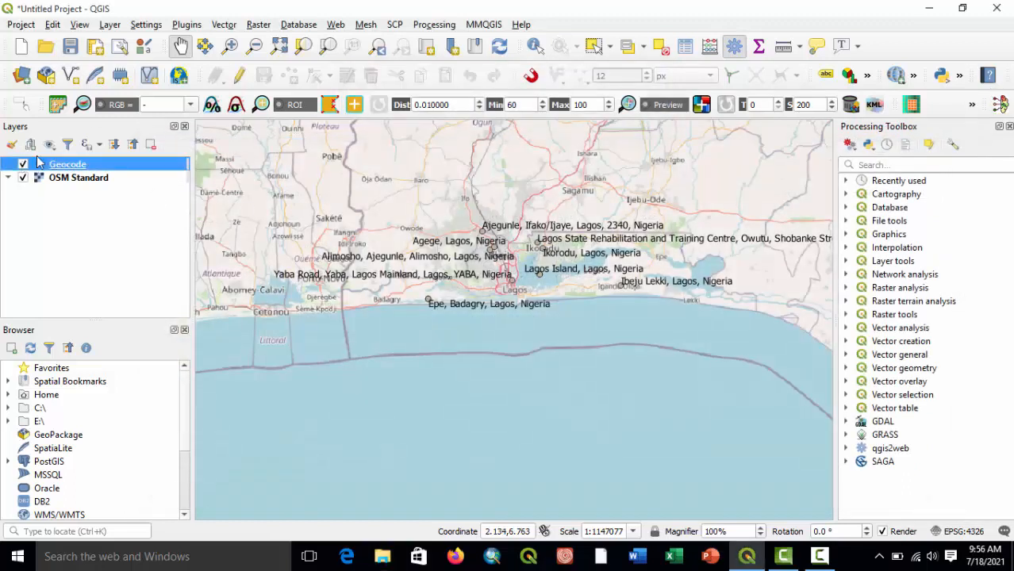
{"action": "left_click", "coordinate": [482, 25]}
{"action": "mouse_move", "coordinate": [513, 61]}
{"action": "mouse_move", "coordinate": [517, 93]}
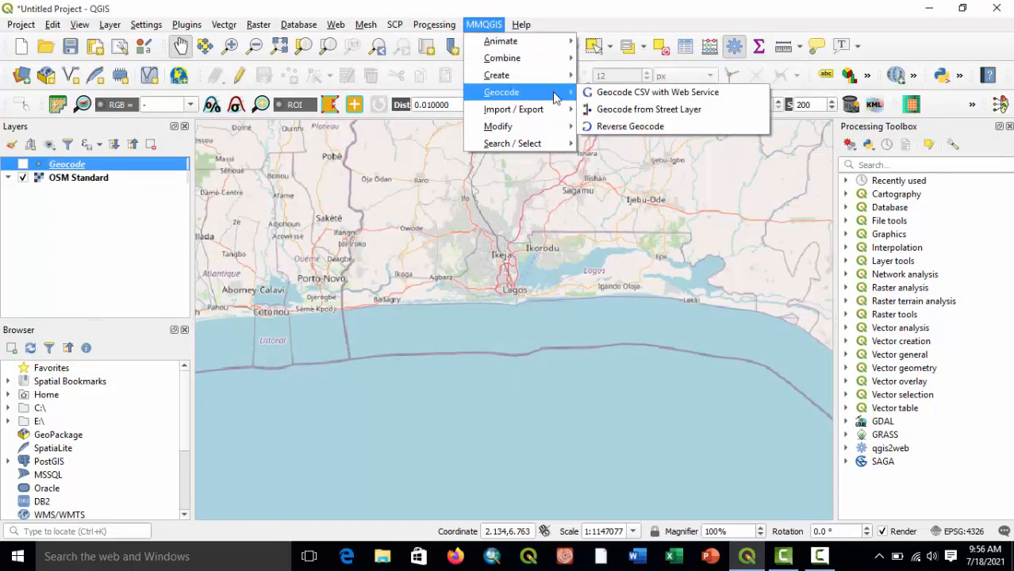
{"action": "left_click", "coordinate": [631, 93]}
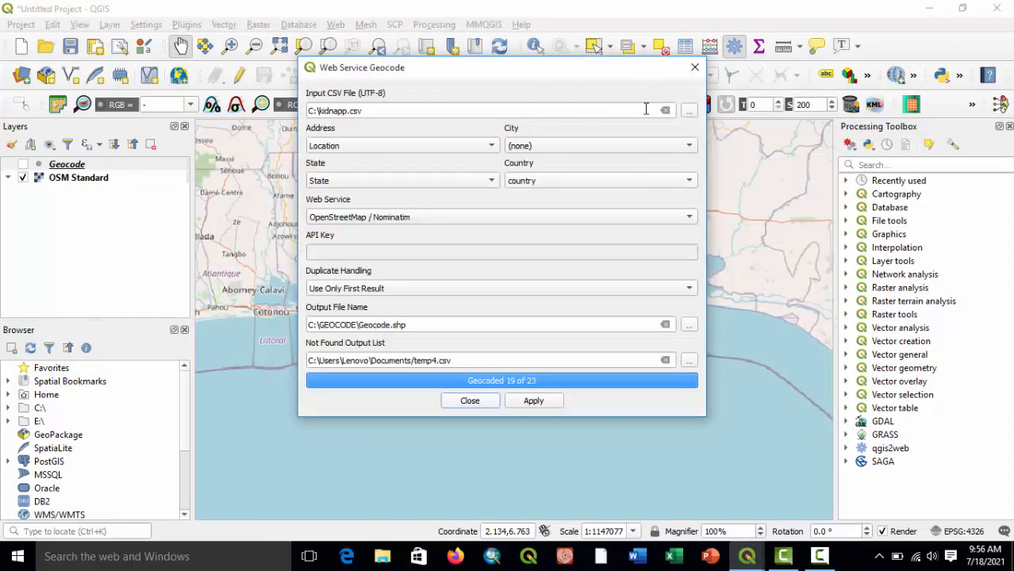
{"action": "left_click", "coordinate": [689, 111]}
{"action": "scroll", "coordinate": [512, 329], "scroll_direction": "down", "scroll_amount": 15}
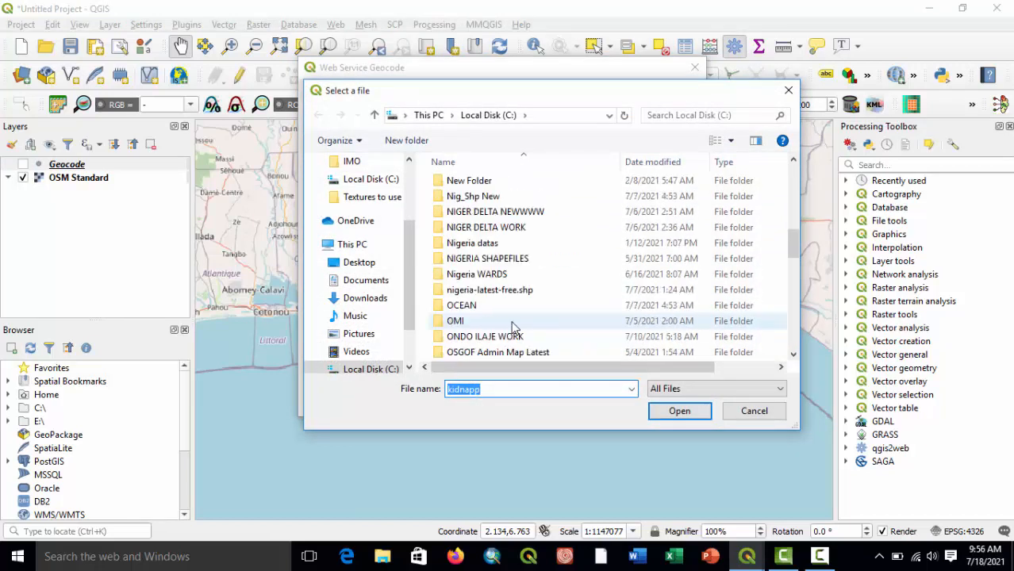
{"action": "left_click", "coordinate": [455, 291]}
{"action": "left_click", "coordinate": [679, 411]}
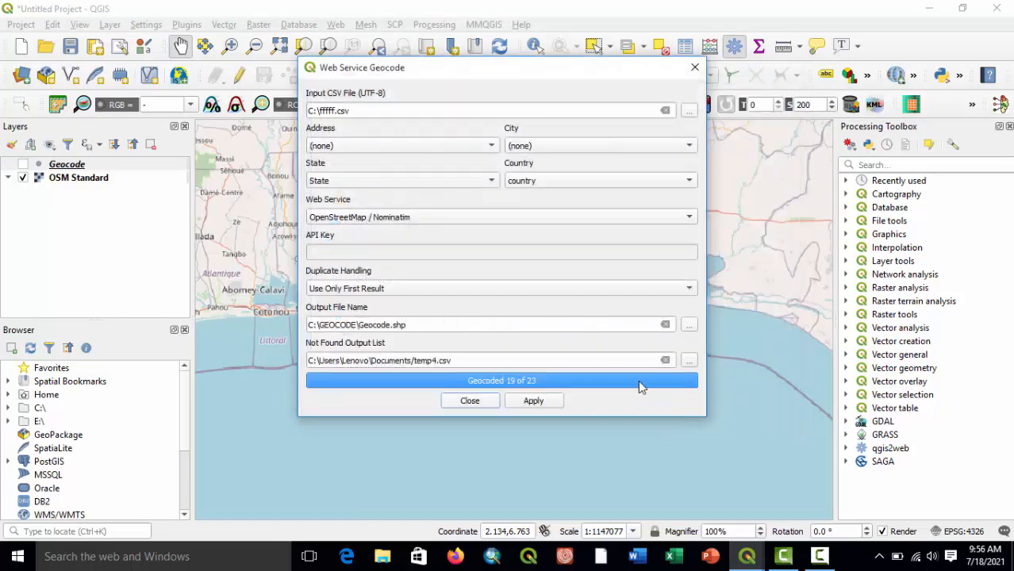
Set the address field to Location and try to geocode the CSV into the existing C:\GEOCODE\Geocode.shp.
{"action": "left_click", "coordinate": [391, 146]}
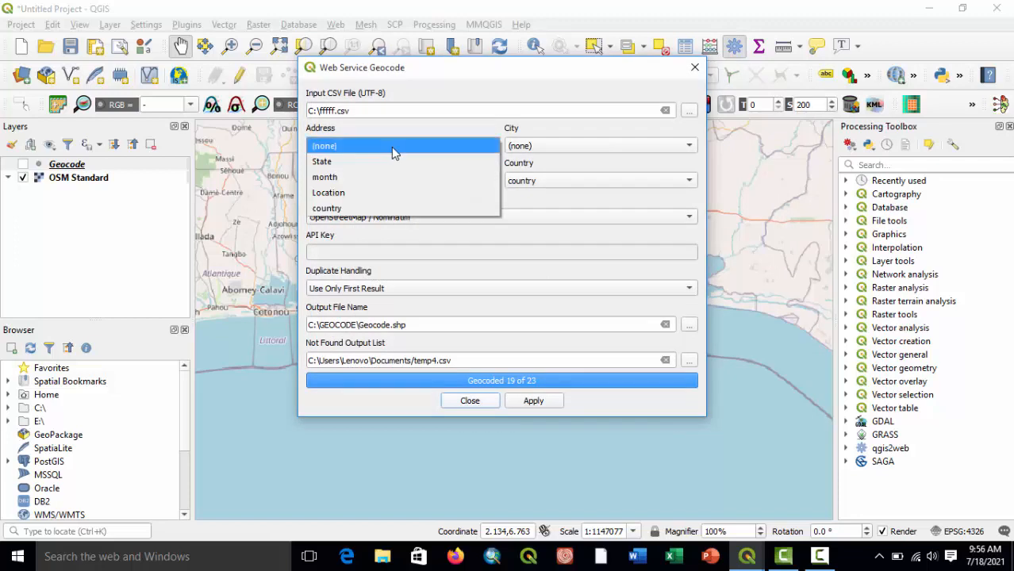
{"action": "left_click", "coordinate": [374, 193]}
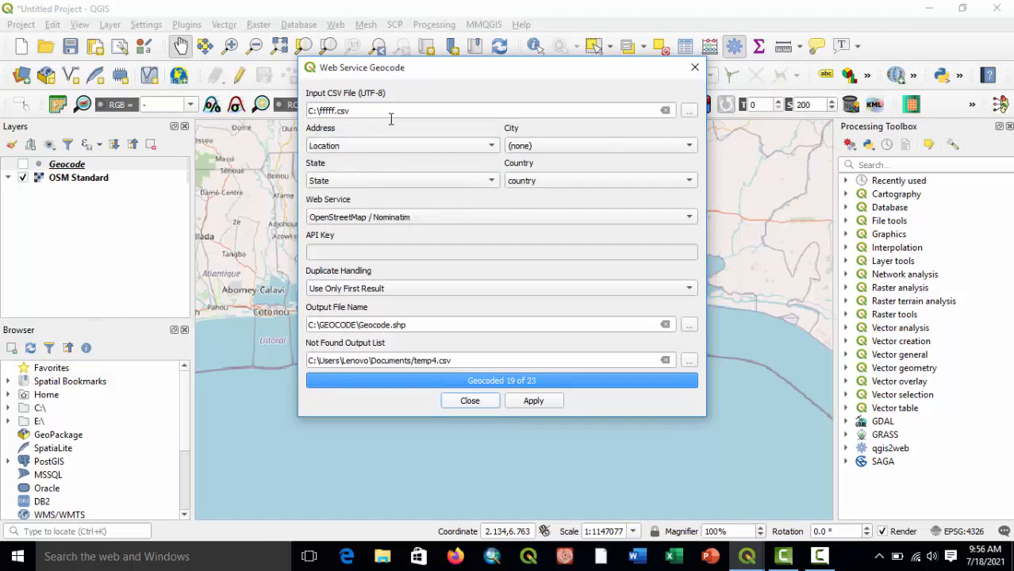
{"action": "left_click", "coordinate": [536, 400]}
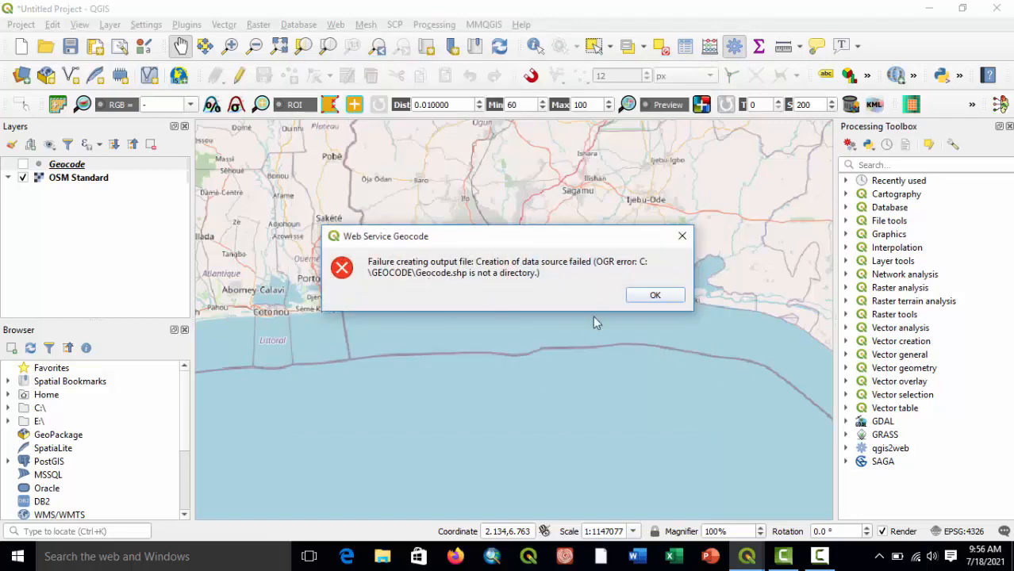
{"action": "left_click", "coordinate": [665, 297]}
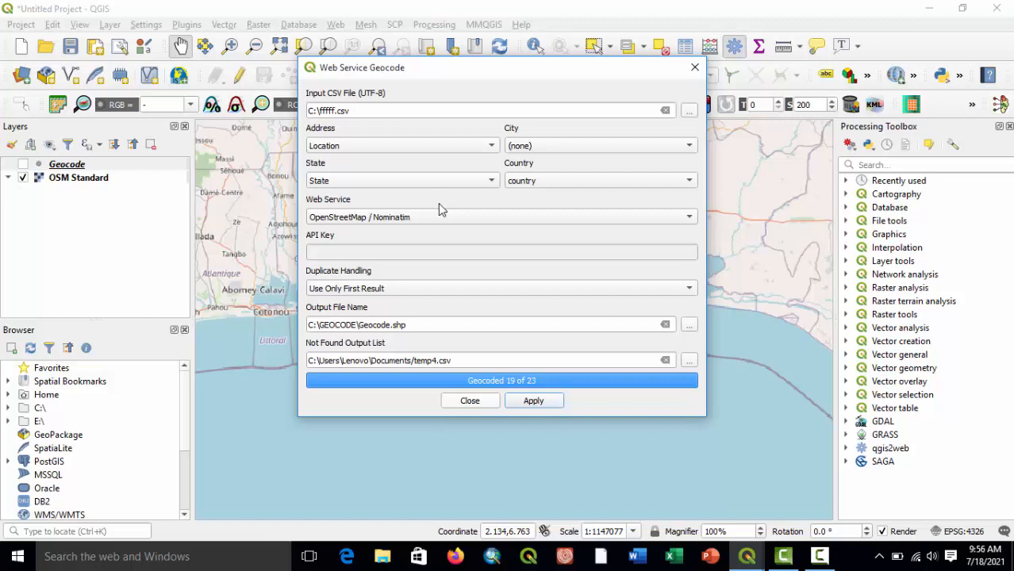
Leave the city field at (none) and set duplicate handling to Multiple Features for Multiple Results.
{"action": "left_click", "coordinate": [591, 147]}
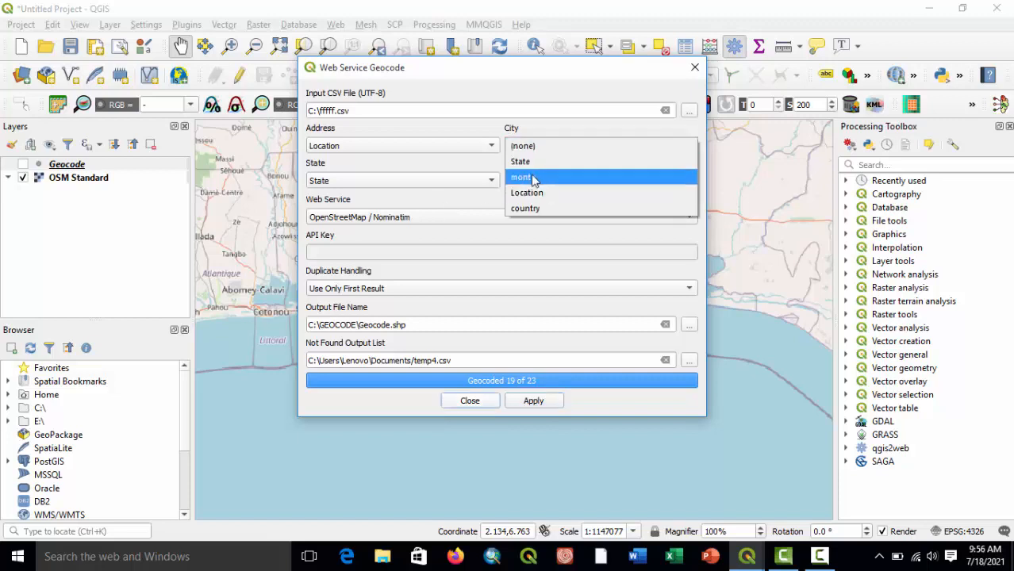
{"action": "left_click", "coordinate": [467, 208]}
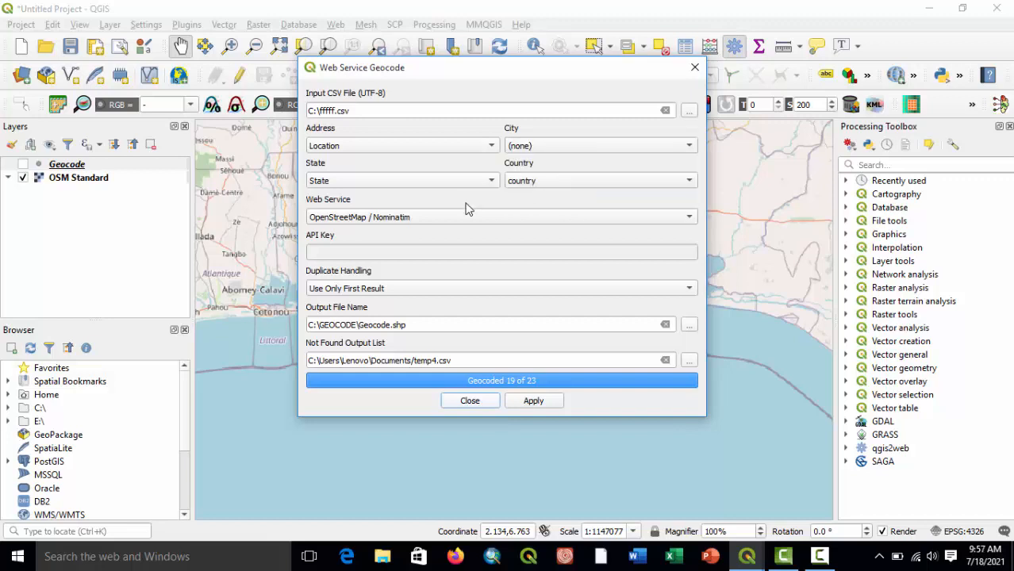
{"action": "left_click", "coordinate": [422, 289]}
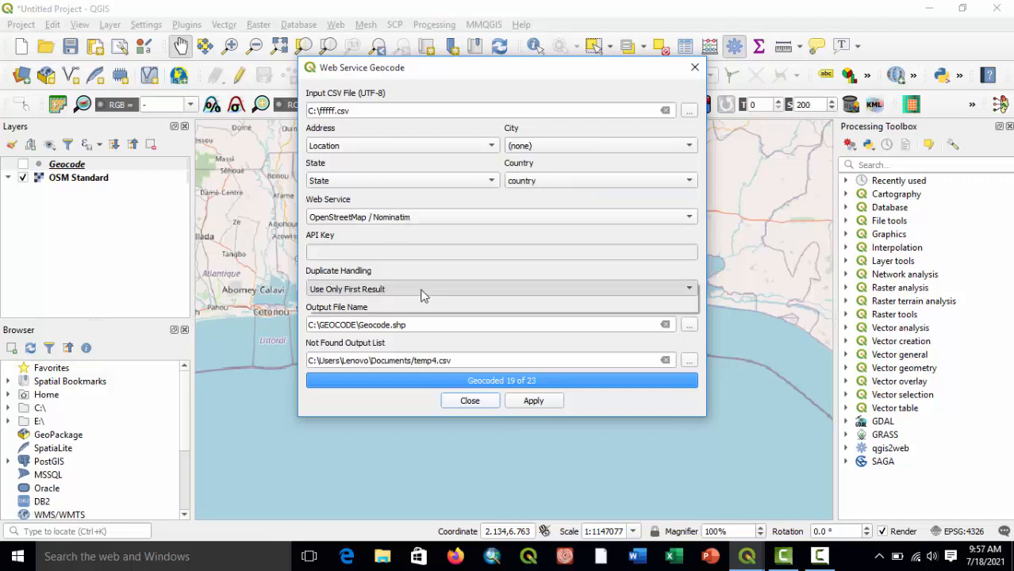
{"action": "left_click", "coordinate": [427, 304]}
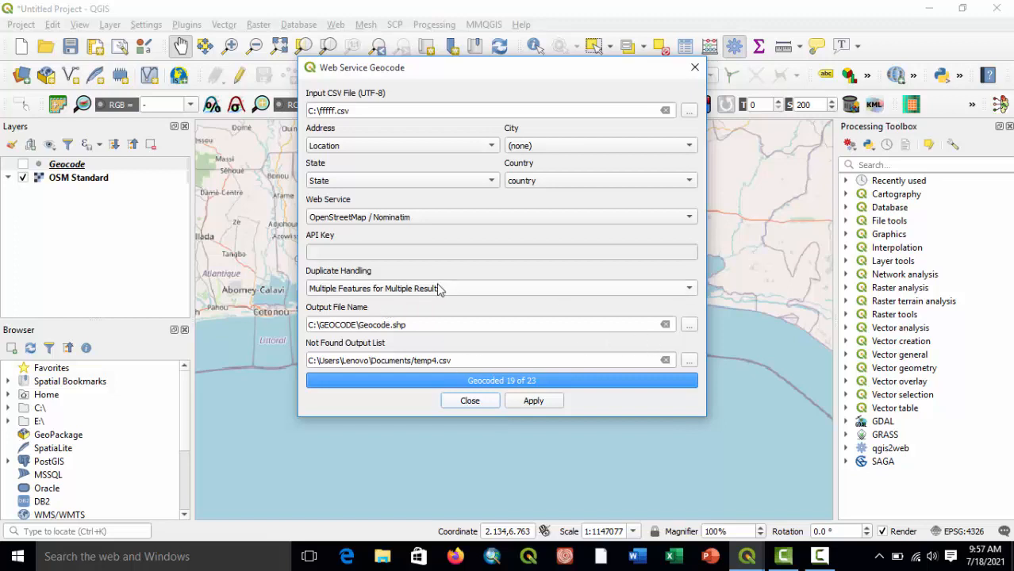
{"action": "left_click", "coordinate": [436, 289]}
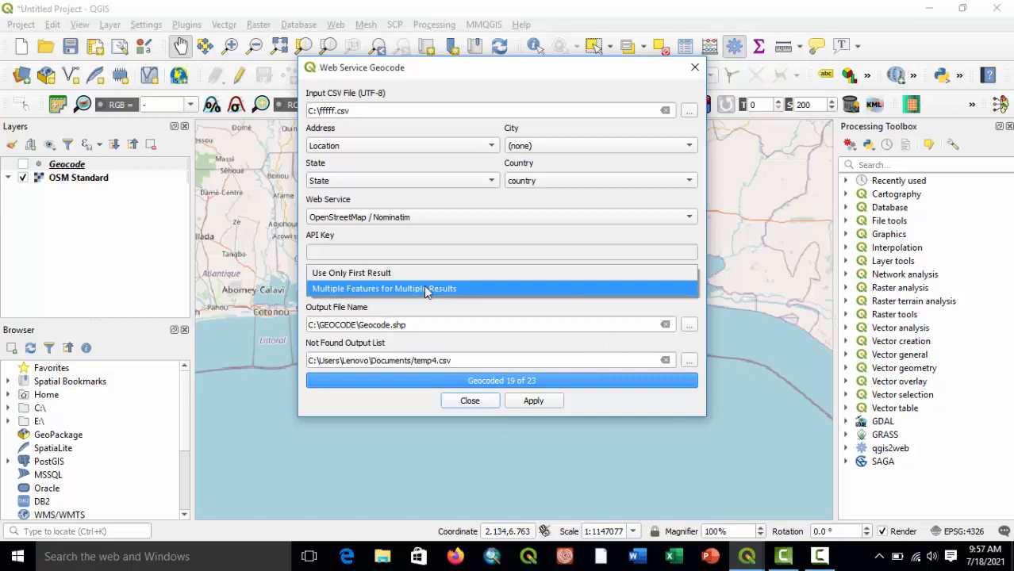
{"action": "left_click", "coordinate": [426, 289]}
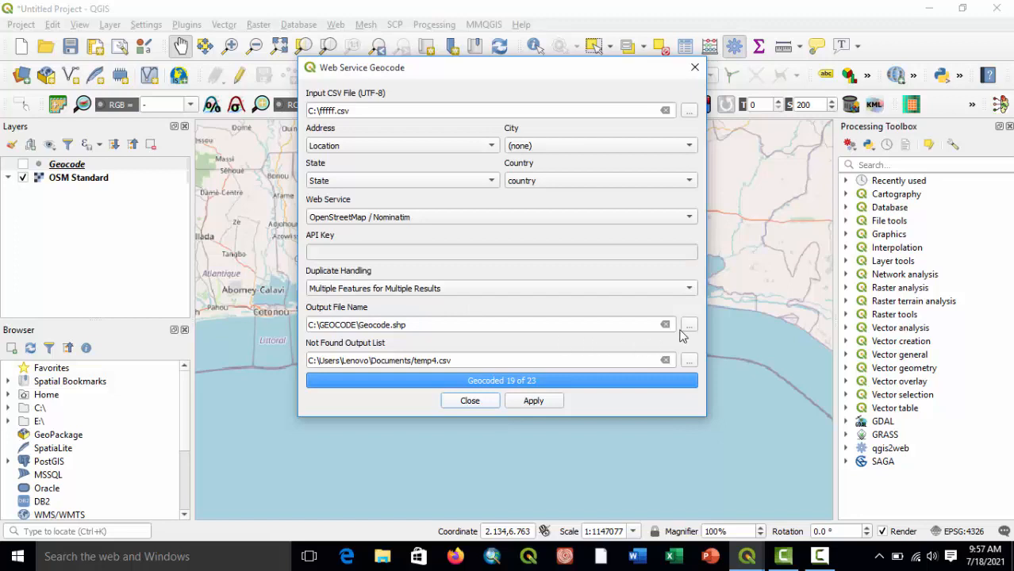
Set the output file to Geocodewww.shp in C:\GEOCODE and run the geocoding.
{"action": "left_click", "coordinate": [690, 328]}
{"action": "left_click", "coordinate": [443, 358]}
{"action": "type", "text": "www"}
{"action": "left_click", "coordinate": [683, 410]}
{"action": "left_click", "coordinate": [535, 402]}
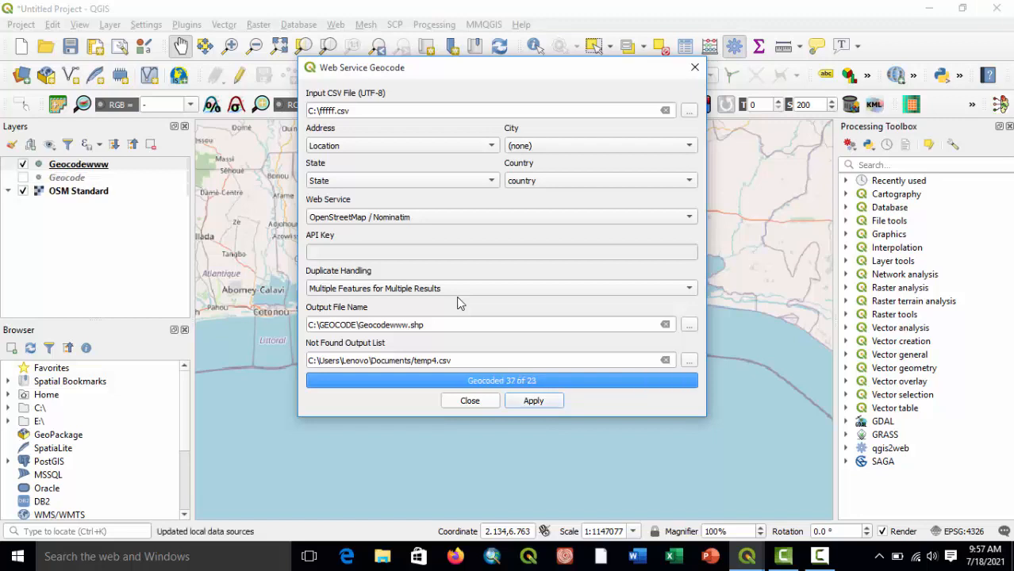
Set the geocoder's duplicate handling to Use Only First Result.
{"action": "left_click", "coordinate": [689, 288]}
{"action": "left_click", "coordinate": [544, 273]}
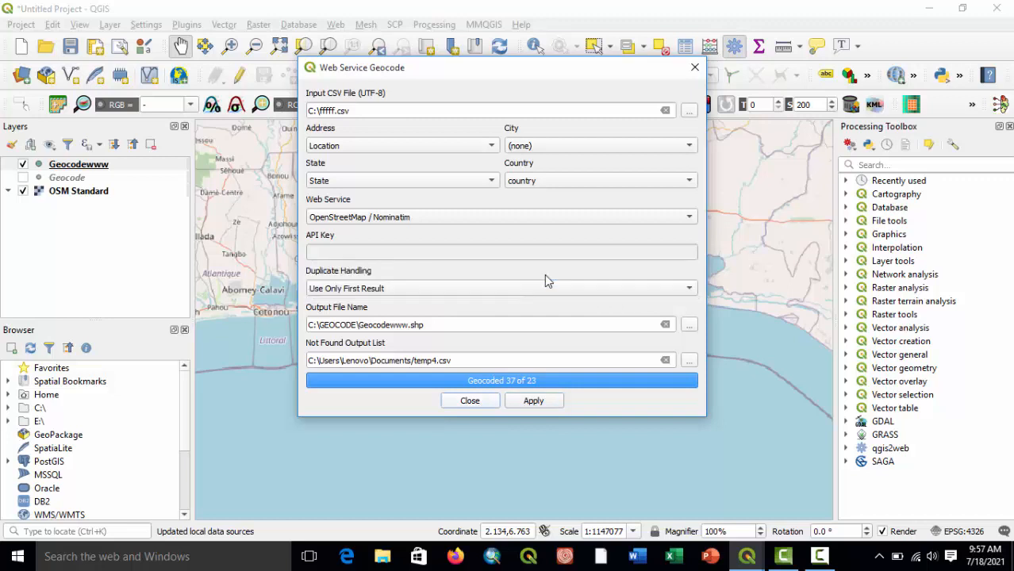
{"action": "left_click_drag", "start_coordinate": [497, 65], "coordinate": [479, 38]}
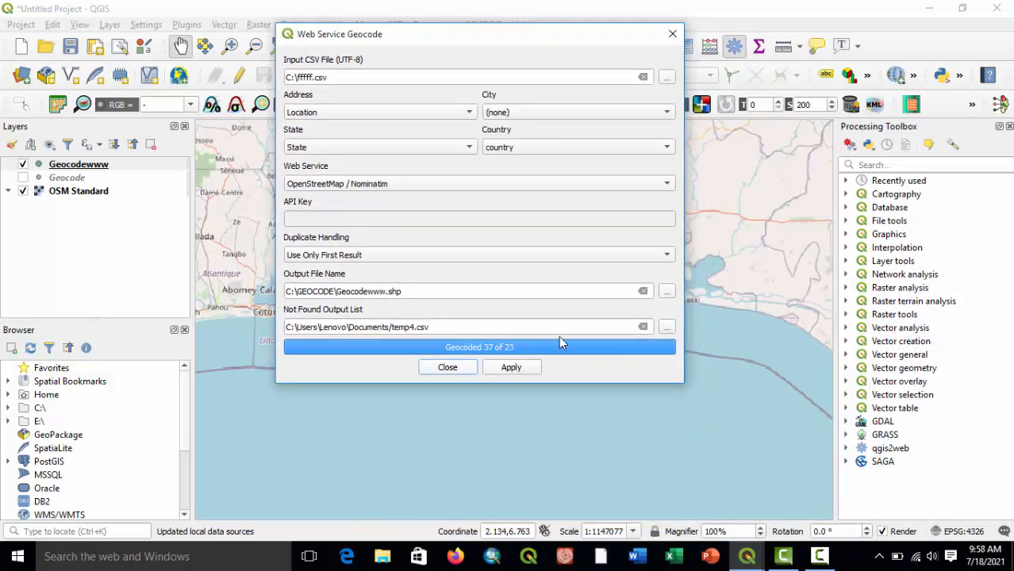
Name the output shapefile Geocode2 in the GEOCODE folder and run the geocoding again.
{"action": "left_click", "coordinate": [667, 291]}
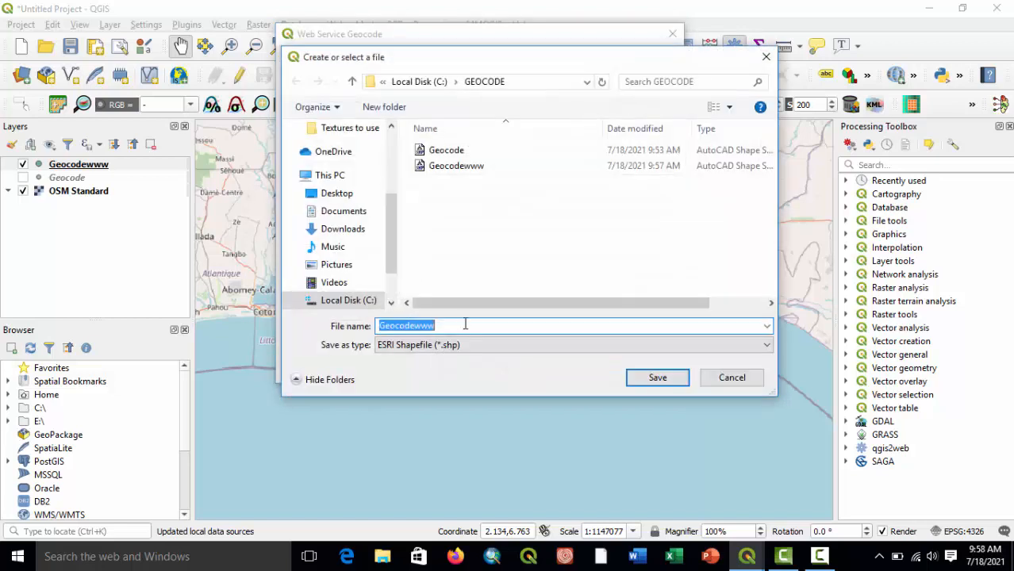
{"action": "left_click", "coordinate": [444, 327]}
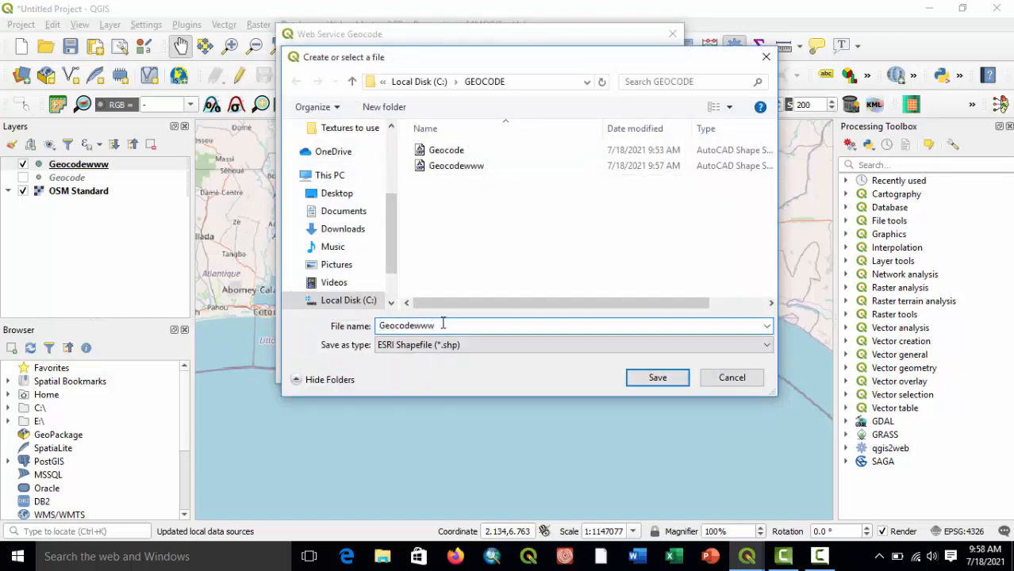
{"action": "key", "text": "BackSpace"}
{"action": "key", "text": "BackSpace"}
{"action": "key", "text": "BackSpace"}
{"action": "type", "text": "2"}
{"action": "left_click", "coordinate": [657, 379]}
{"action": "left_click", "coordinate": [520, 374]}
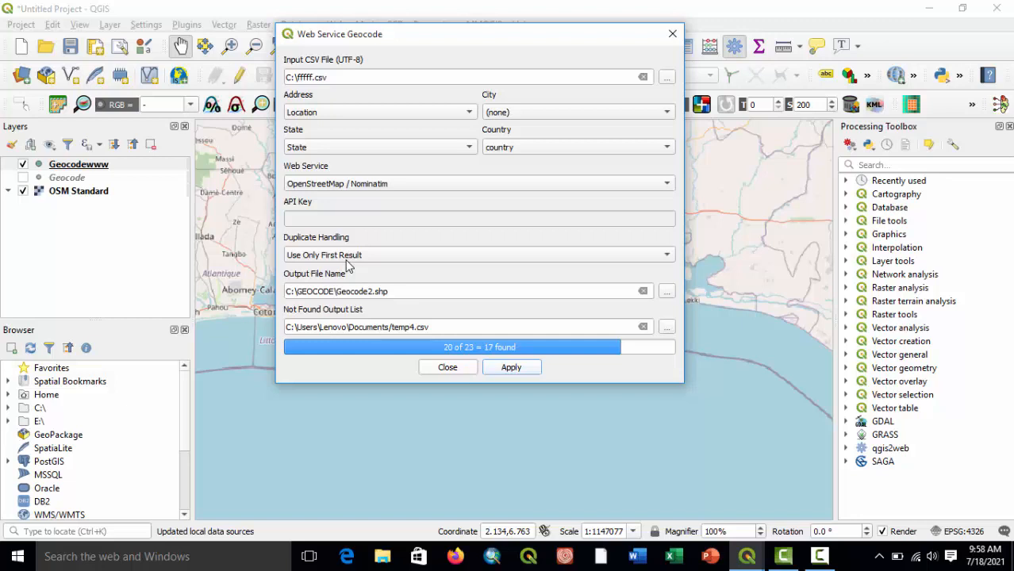
Close the geocoding dialog, hide the Geocodewww layer, and open the attribute table of Geocode2.
{"action": "left_click", "coordinate": [450, 369]}
{"action": "left_click", "coordinate": [23, 178]}
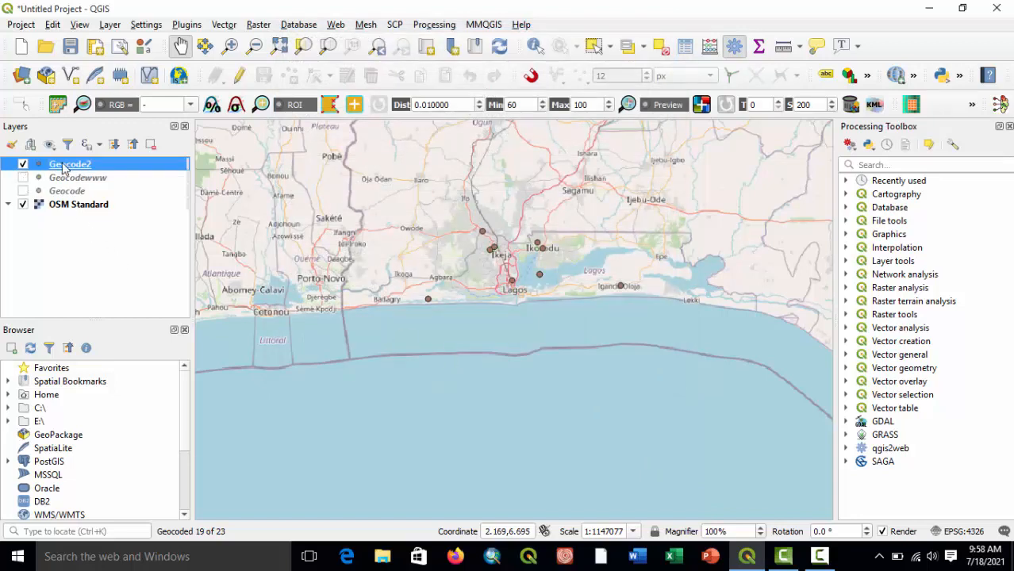
{"action": "right_click", "coordinate": [64, 168]}
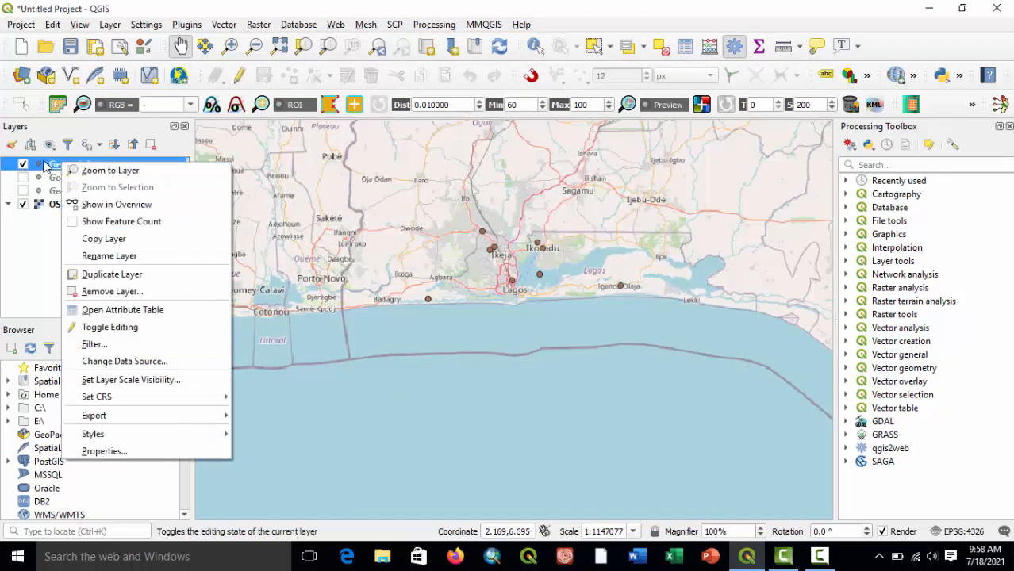
{"action": "right_click", "coordinate": [45, 162]}
{"action": "left_click", "coordinate": [22, 241]}
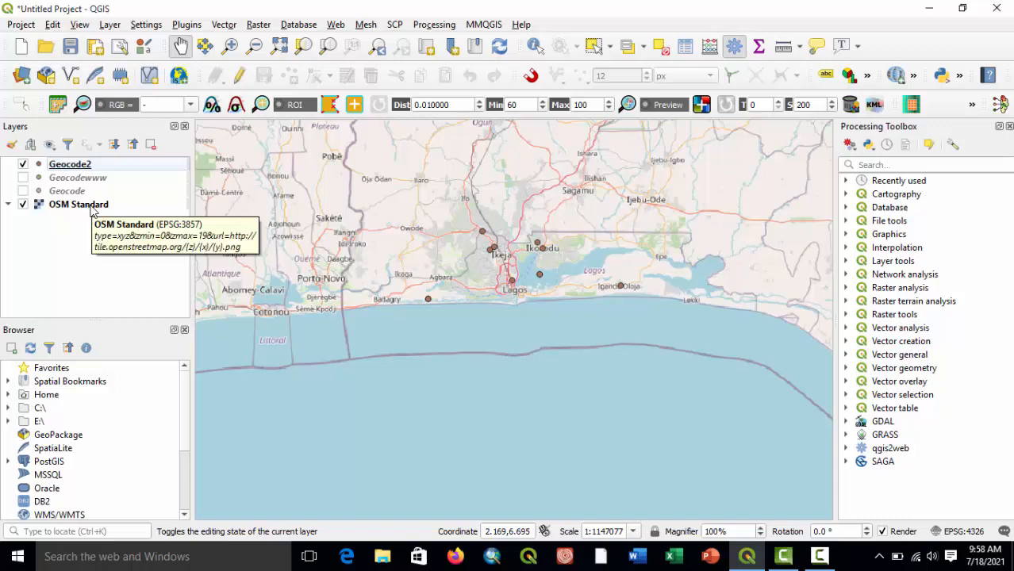
{"action": "right_click", "coordinate": [68, 165]}
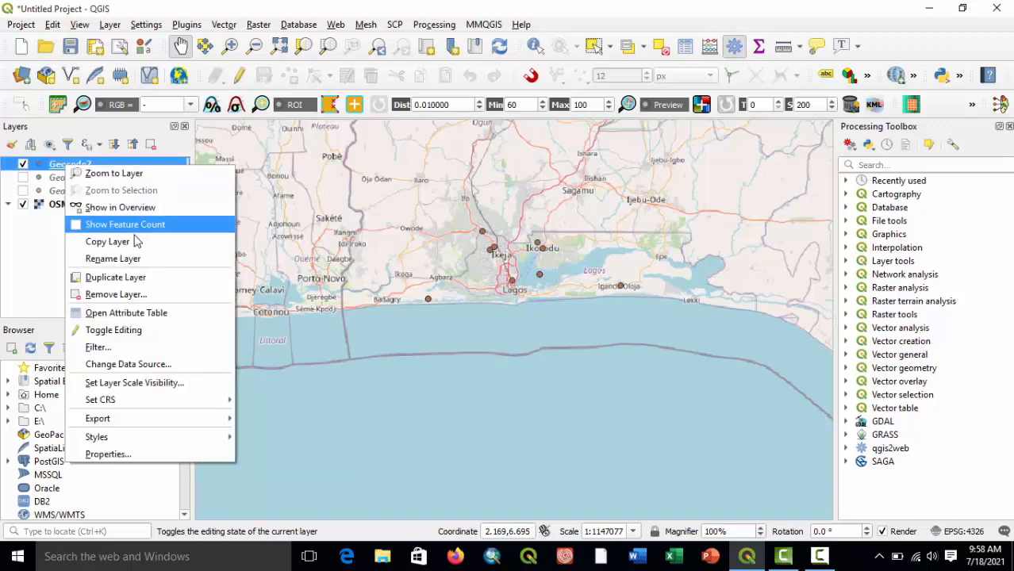
{"action": "left_click", "coordinate": [177, 310]}
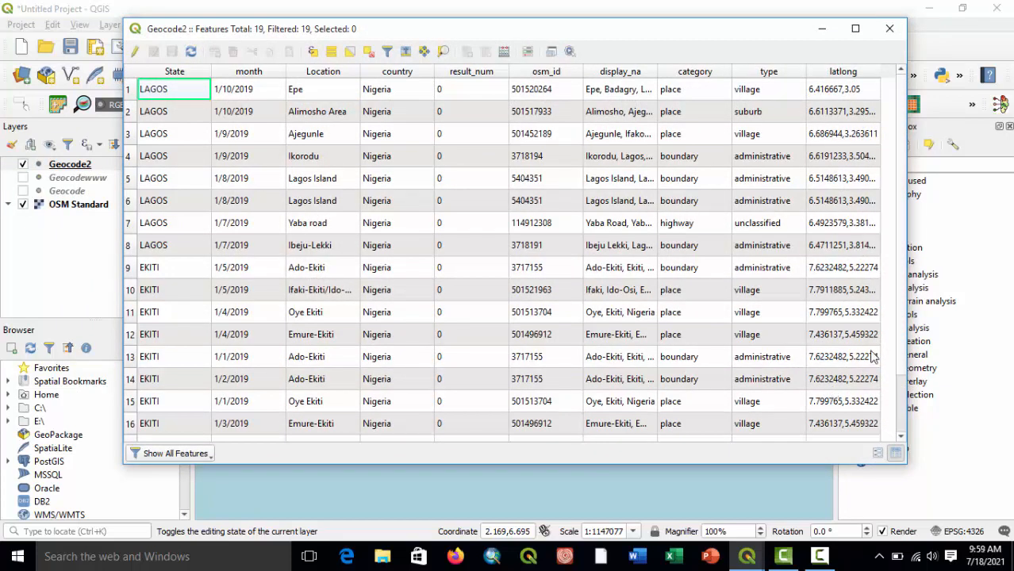
Review all rows of the Geocode2 attribute table, including the latlong column, and close the table.
{"action": "left_click_drag", "start_coordinate": [899, 342], "coordinate": [897, 428]}
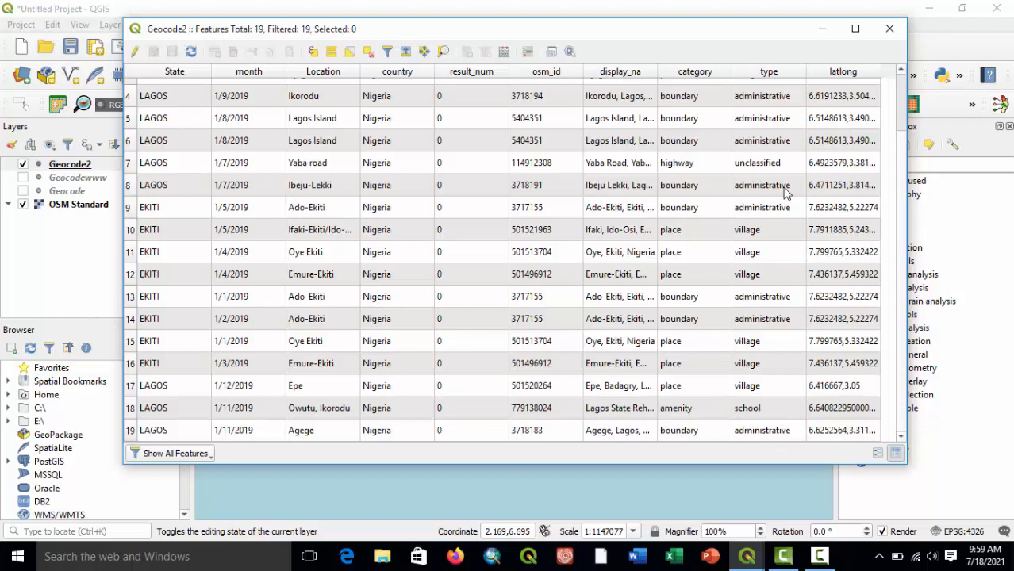
{"action": "left_click_drag", "start_coordinate": [901, 156], "coordinate": [906, 83]}
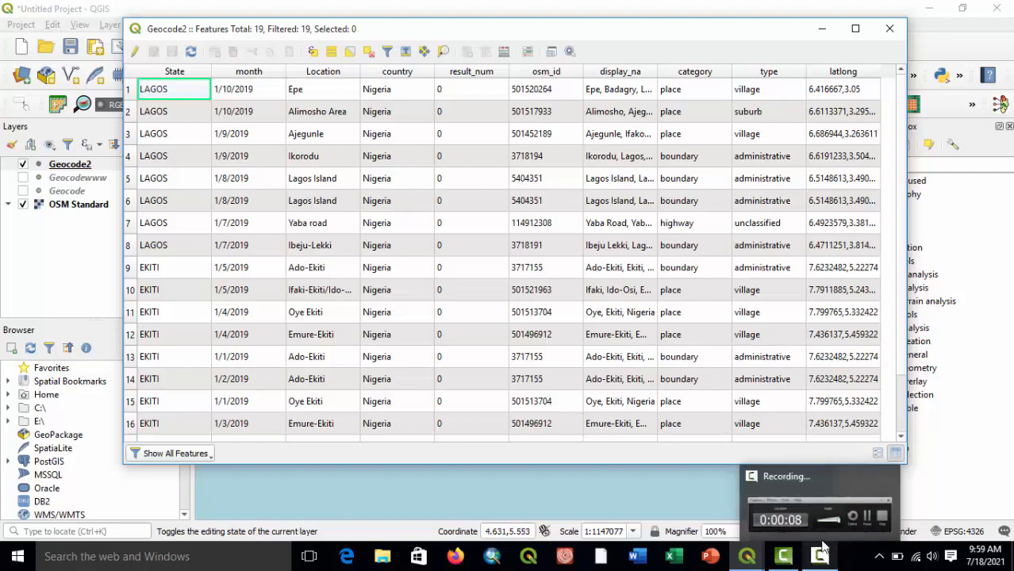
{"action": "left_click", "coordinate": [890, 28]}
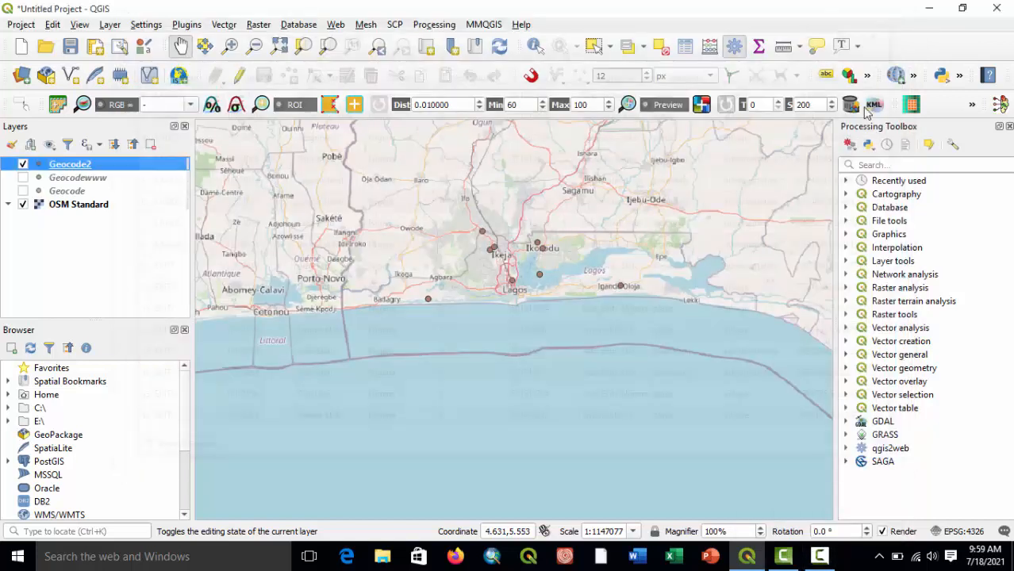
{"action": "left_click", "coordinate": [819, 557]}
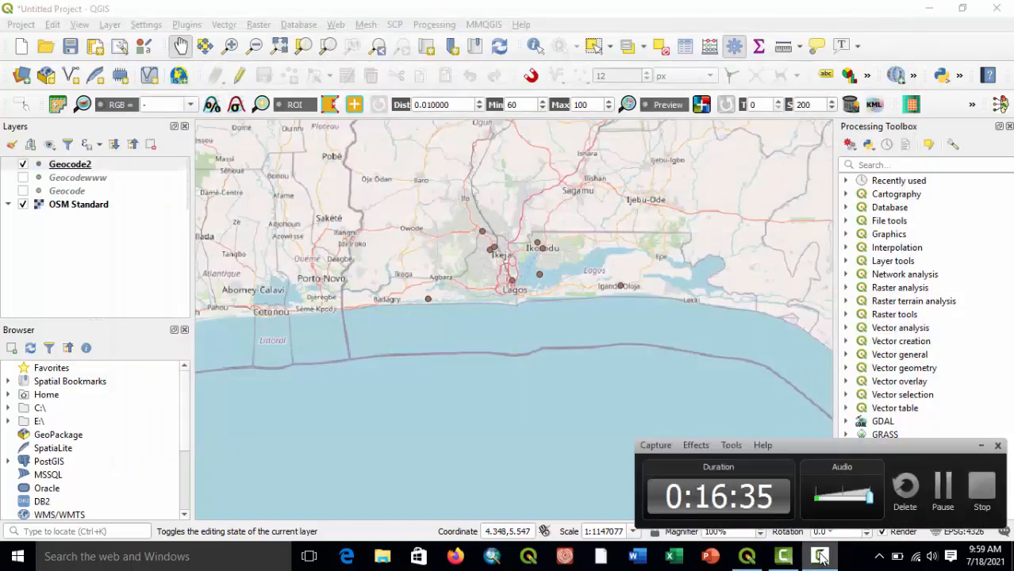
{"action": "left_click", "coordinate": [941, 496]}
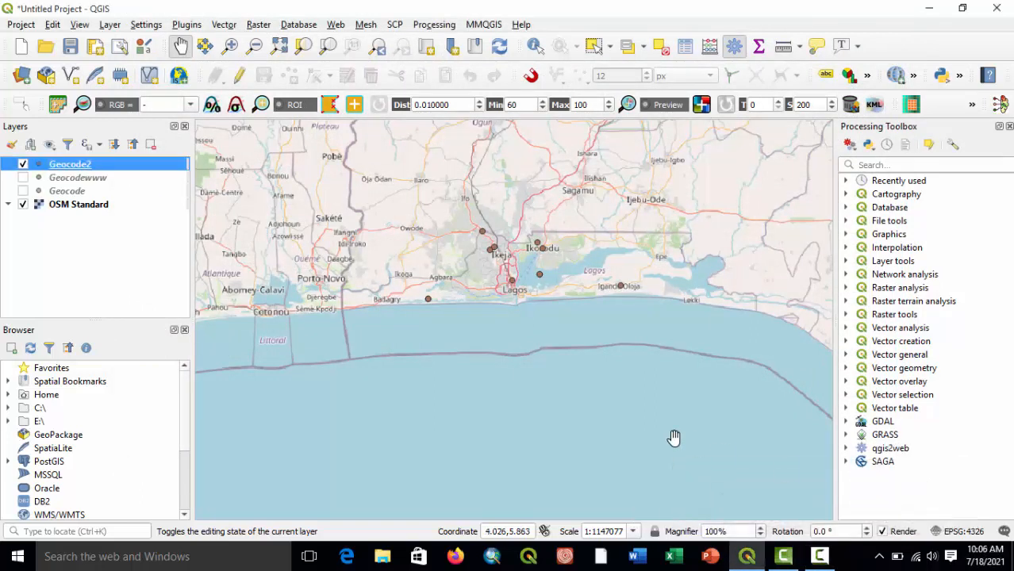
Start a new empty project, discarding the current untitled one without saving.
{"action": "right_click", "coordinate": [53, 167]}
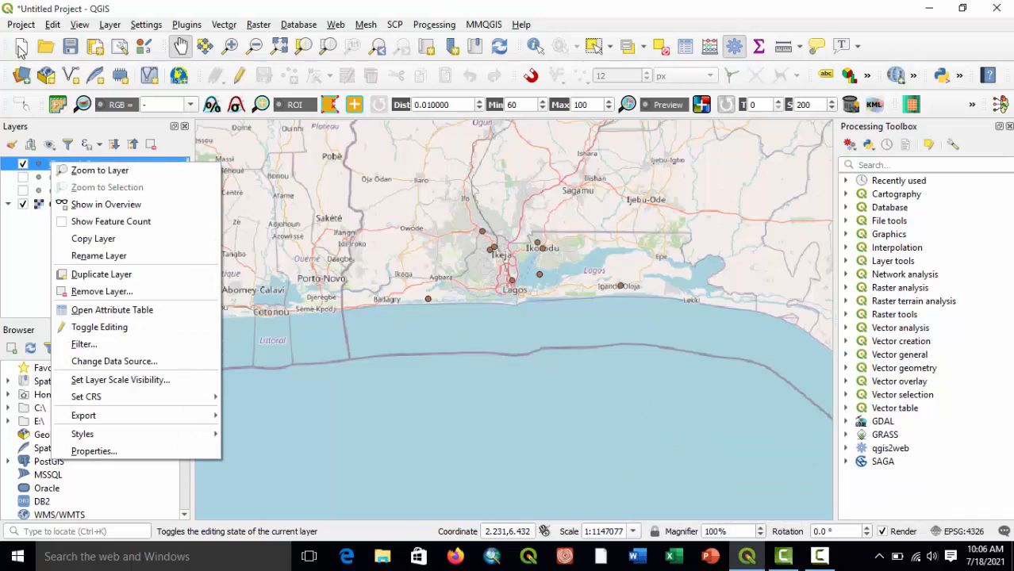
{"action": "left_click", "coordinate": [21, 50]}
{"action": "left_click", "coordinate": [506, 294]}
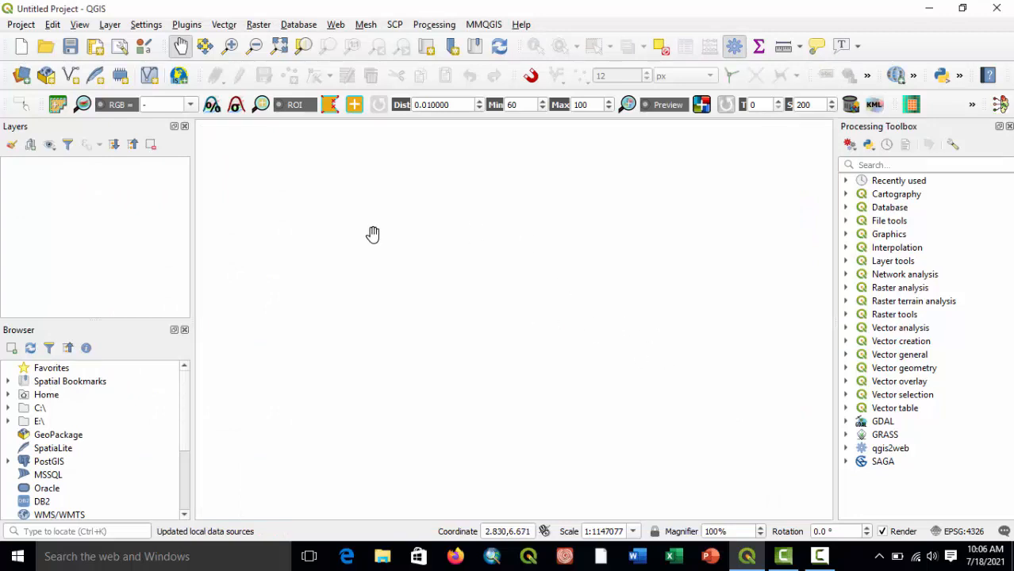
Switch from QGIS to Google Chrome and search the web for Qgiscloud.
{"action": "left_click", "coordinate": [929, 8]}
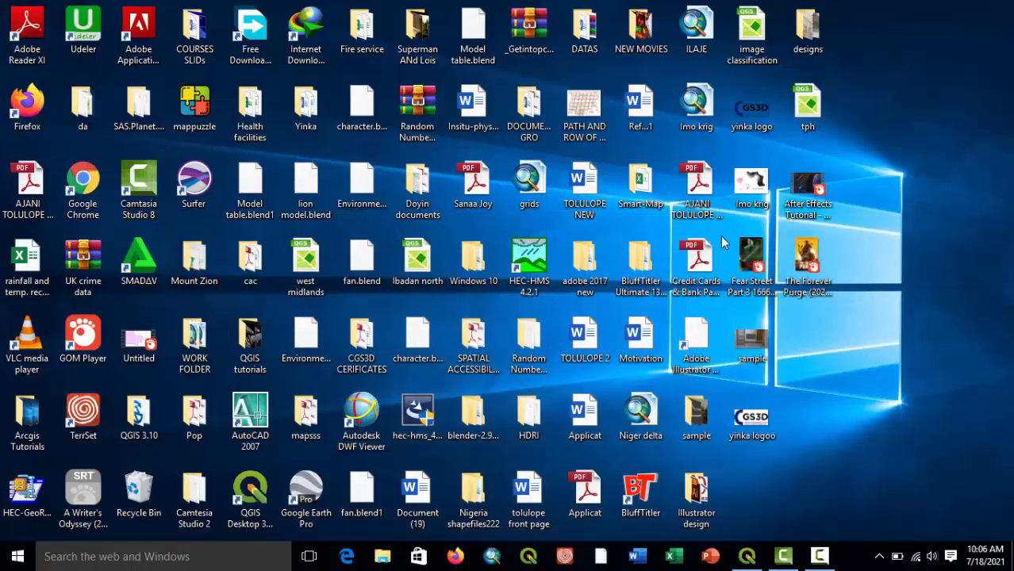
{"action": "left_click", "coordinate": [82, 186]}
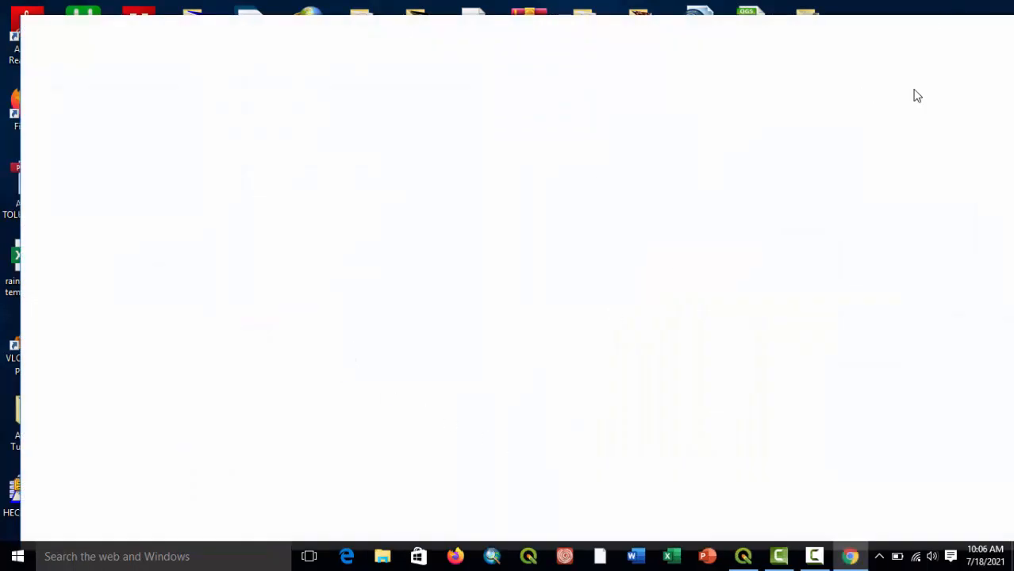
{"action": "left_click", "coordinate": [972, 27]}
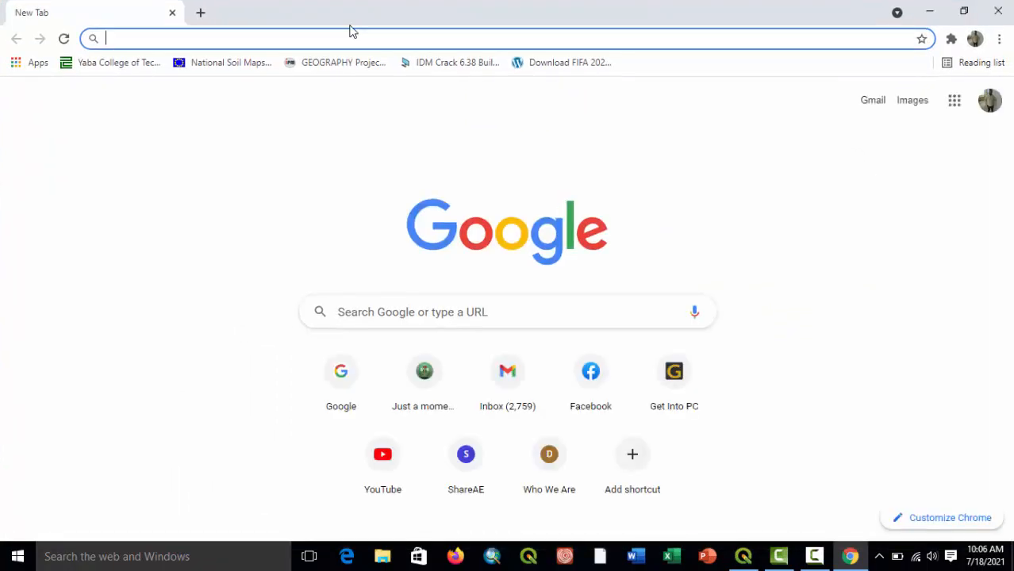
{"action": "type", "text": "Qgis"}
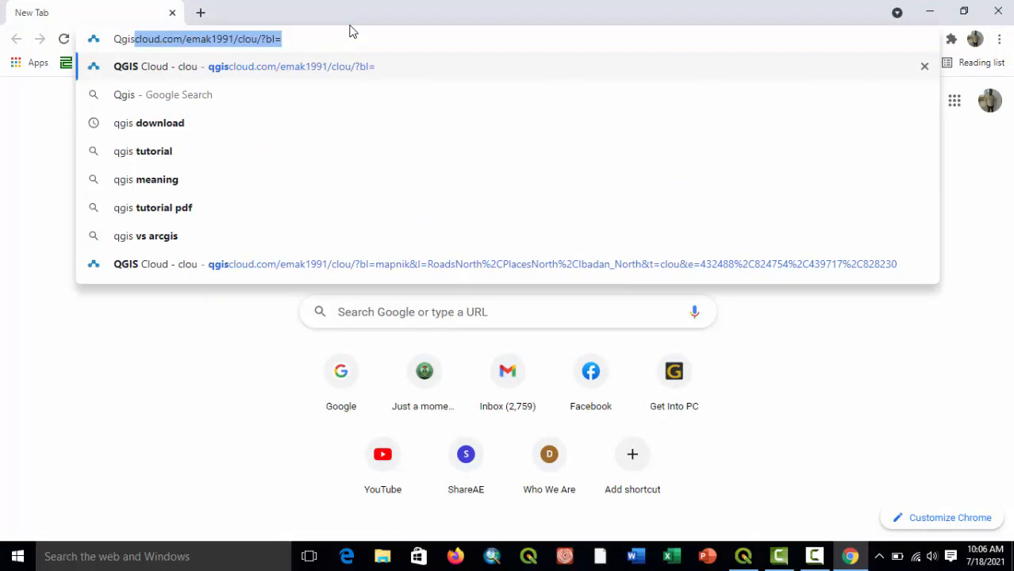
{"action": "key", "text": "BackSpace"}
{"action": "type", "text": "cloud"}
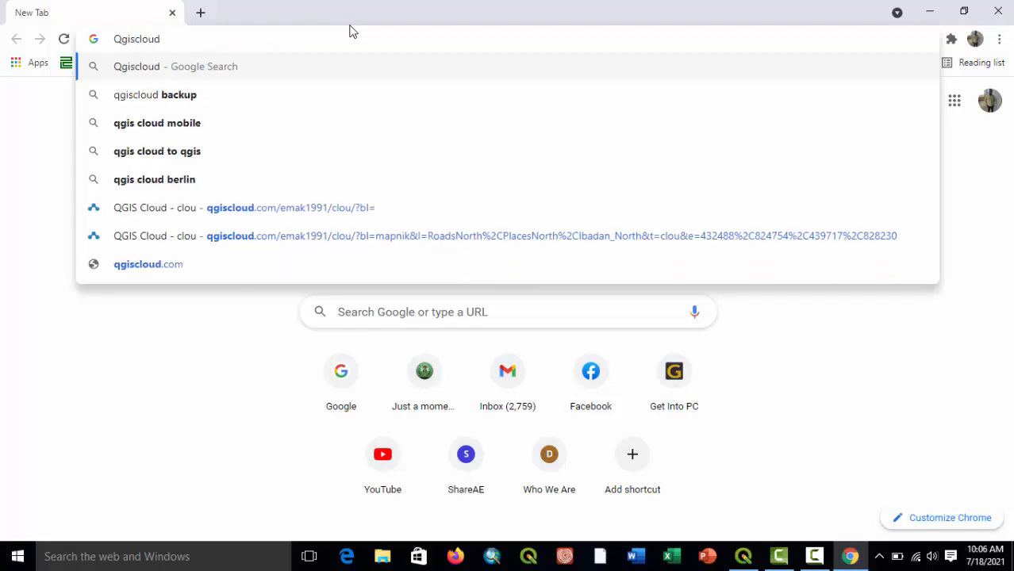
{"action": "key", "text": "Return"}
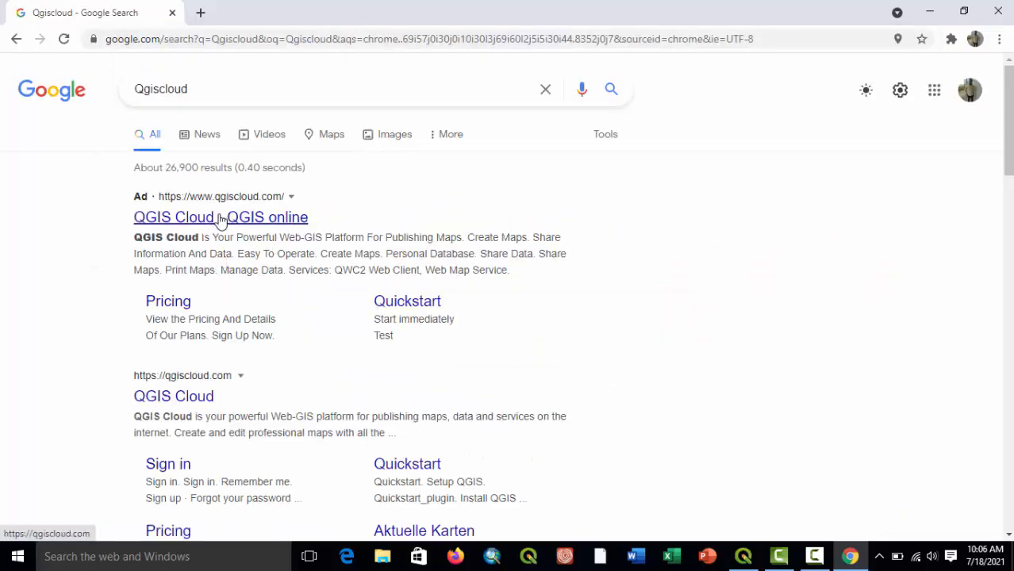
Open the qgiscloud.com website from the search results and go to its free account sign-up form.
{"action": "scroll", "coordinate": [265, 363], "scroll_direction": "down", "scroll_amount": 2}
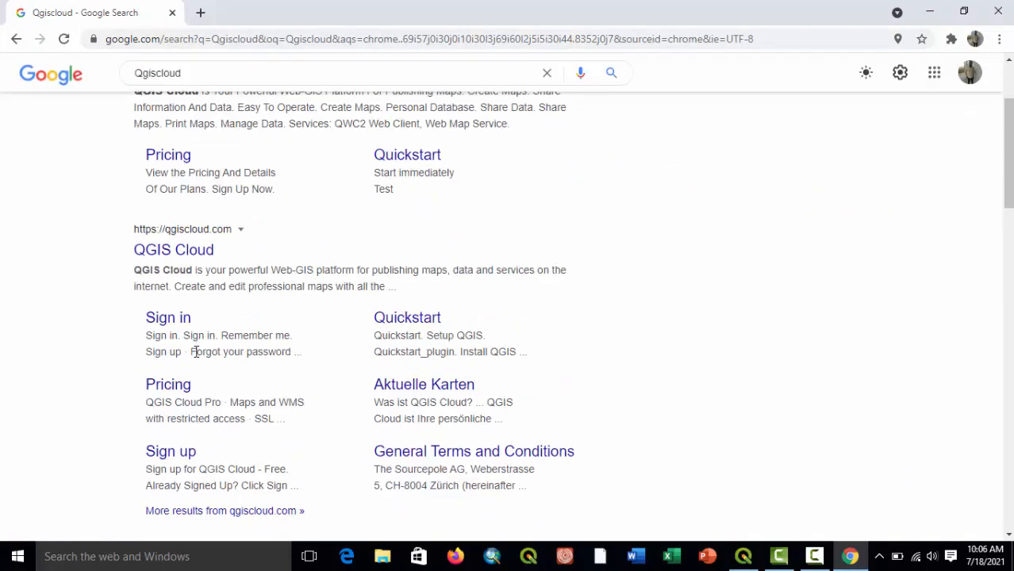
{"action": "left_click", "coordinate": [192, 249]}
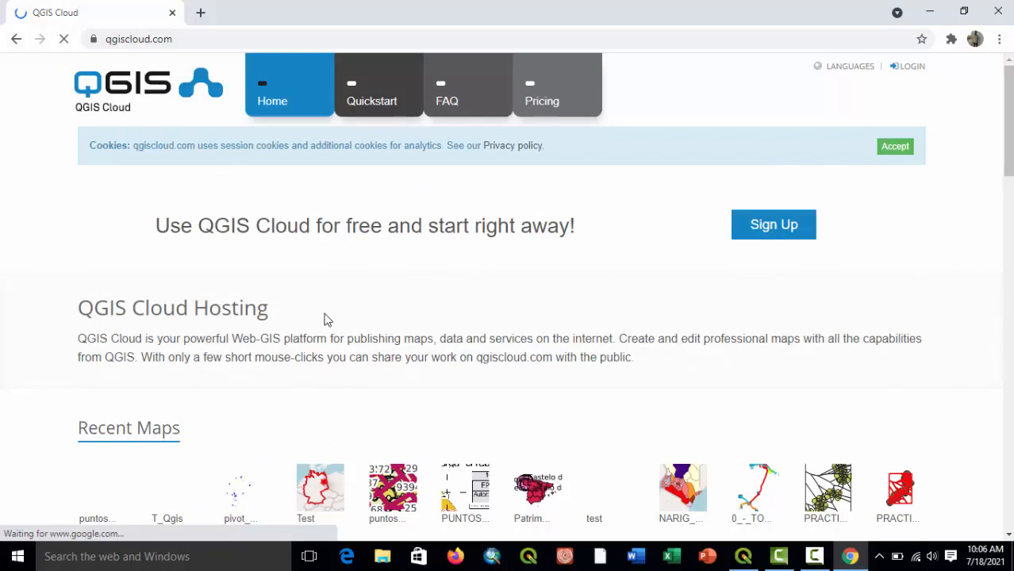
{"action": "left_click", "coordinate": [781, 230]}
{"action": "scroll", "coordinate": [392, 273], "scroll_direction": "down", "scroll_amount": 3}
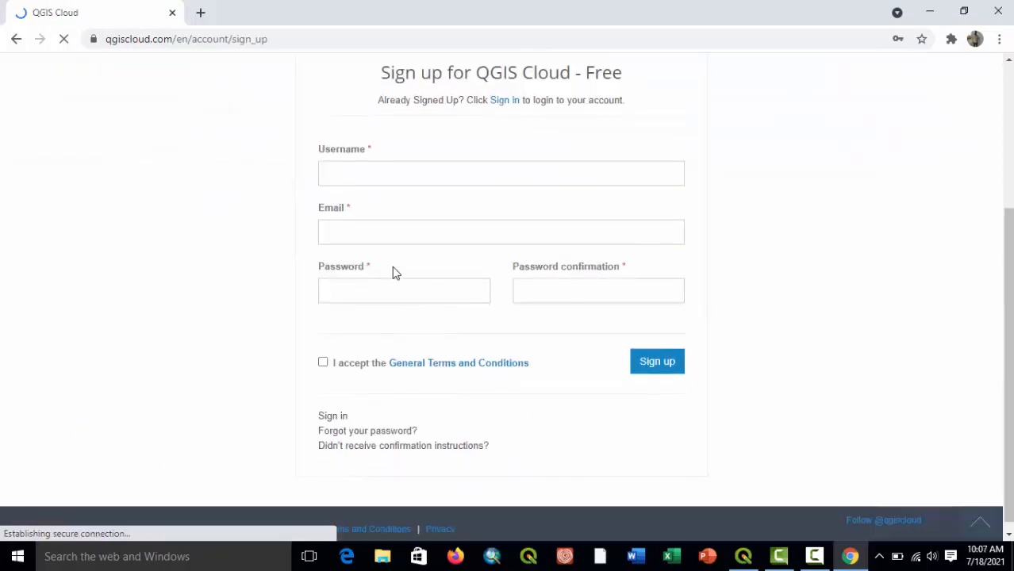
Fill in the username and e-mail address on the QGIS Cloud sign-up form.
{"action": "left_click", "coordinate": [357, 173]}
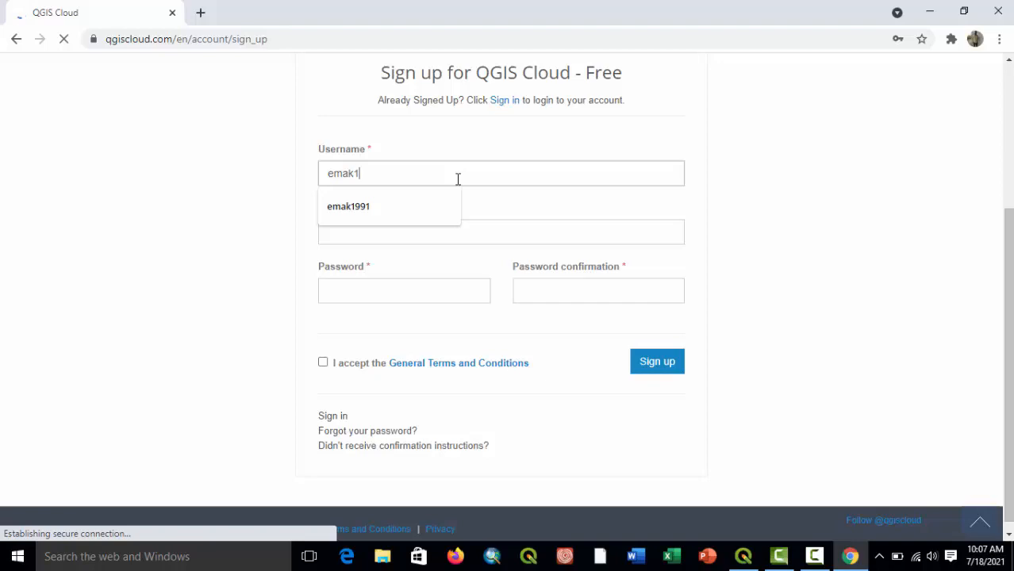
{"action": "type", "text": "emak1988"}
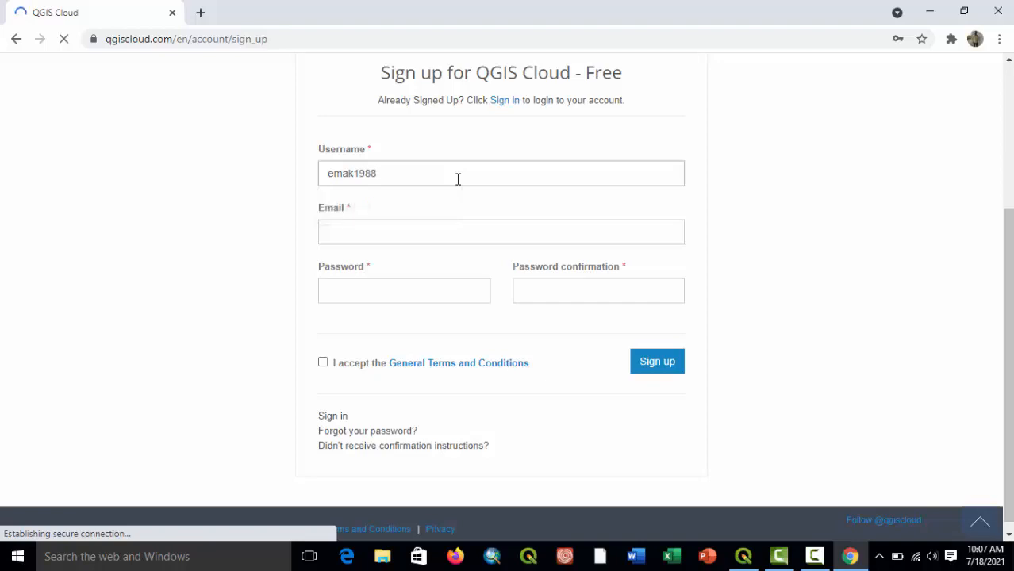
{"action": "left_click", "coordinate": [437, 232]}
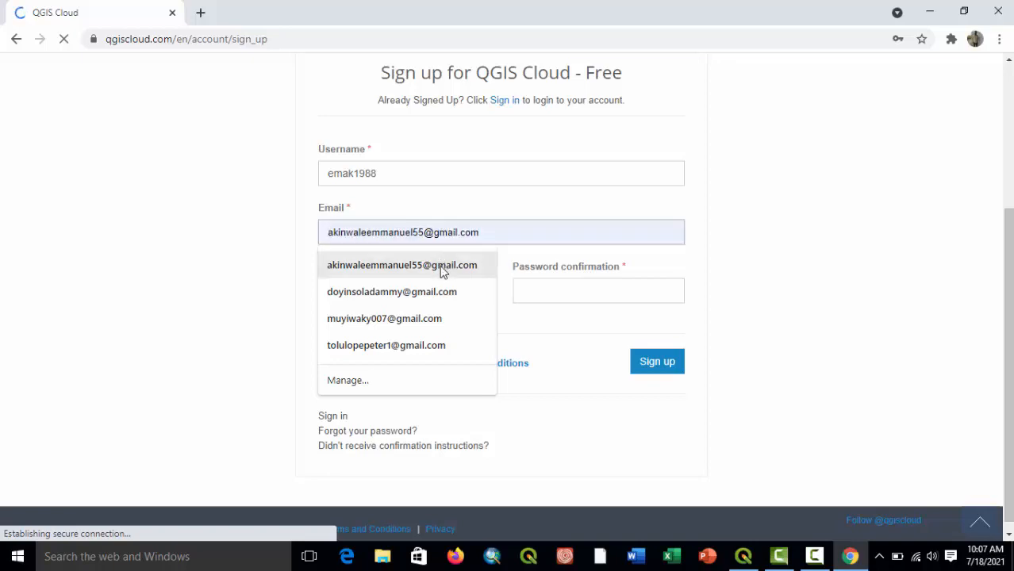
{"action": "left_click", "coordinate": [440, 265]}
{"action": "left_click", "coordinate": [430, 231]}
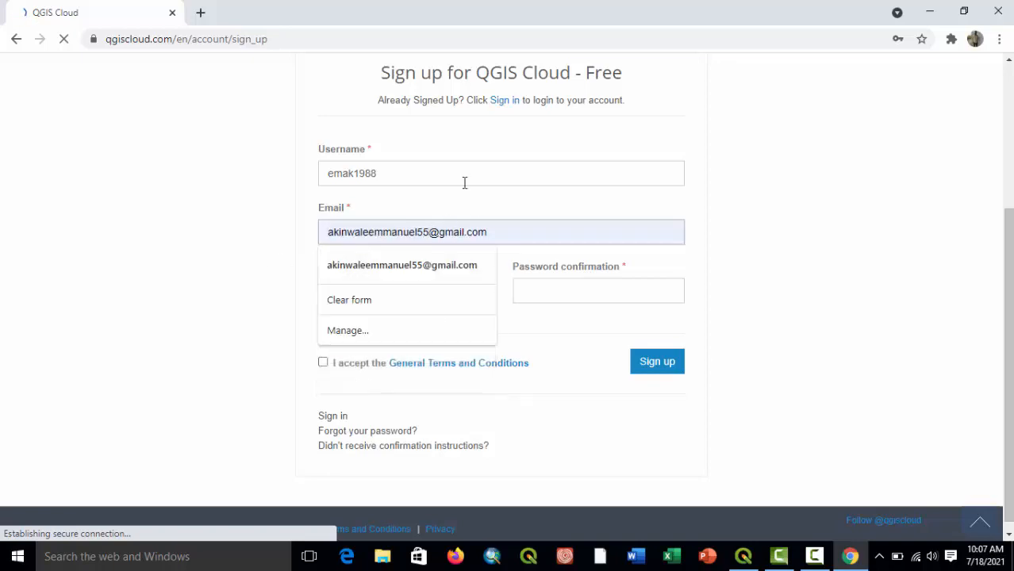
{"action": "key", "text": "BackSpace"}
{"action": "key", "text": "BackSpace"}
{"action": "type", "text": "77"}
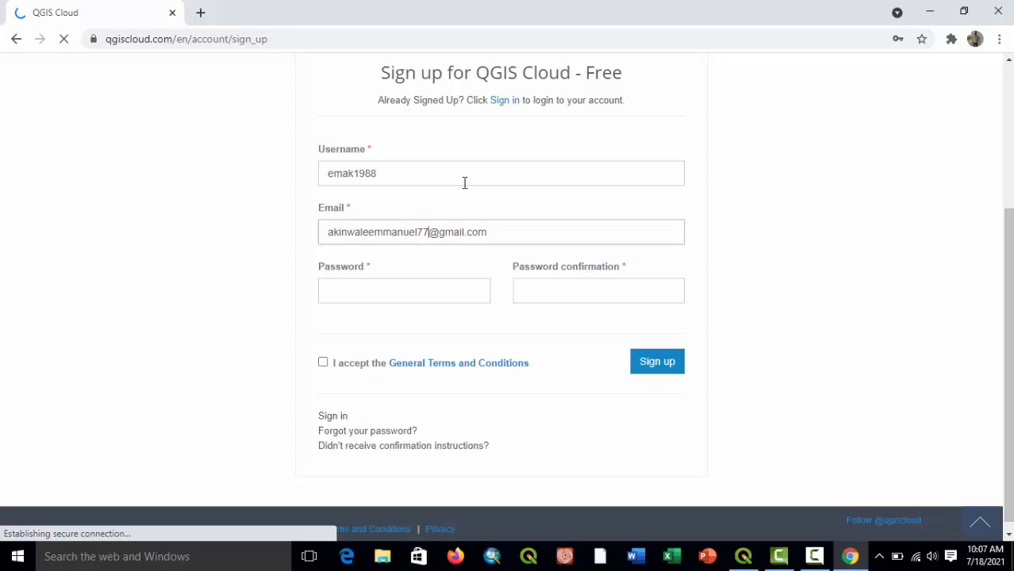
Enter the account password and its confirmation, accept the General Terms and Conditions, and submit the sign-up.
{"action": "left_click", "coordinate": [399, 292]}
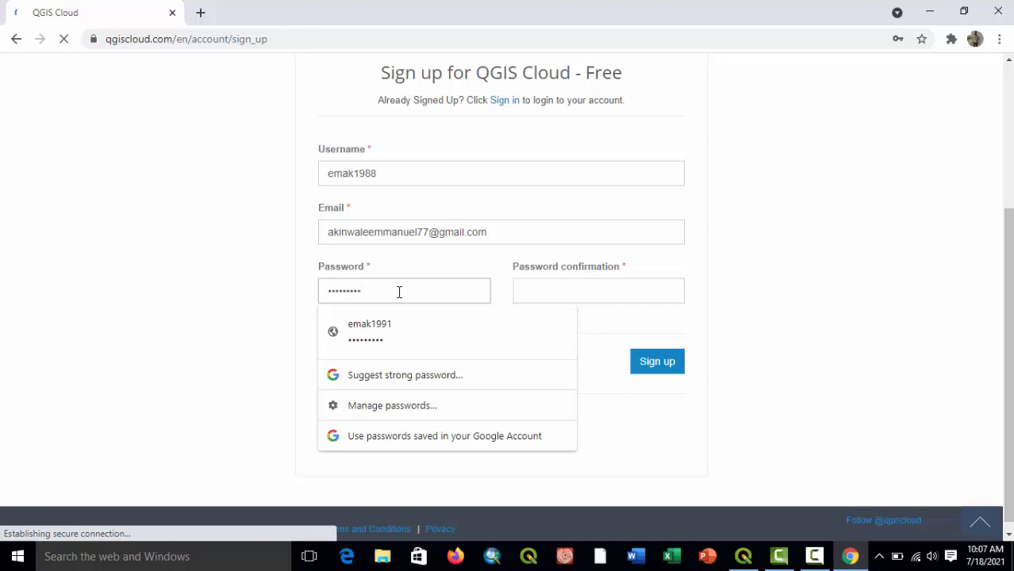
{"action": "left_click", "coordinate": [537, 289]}
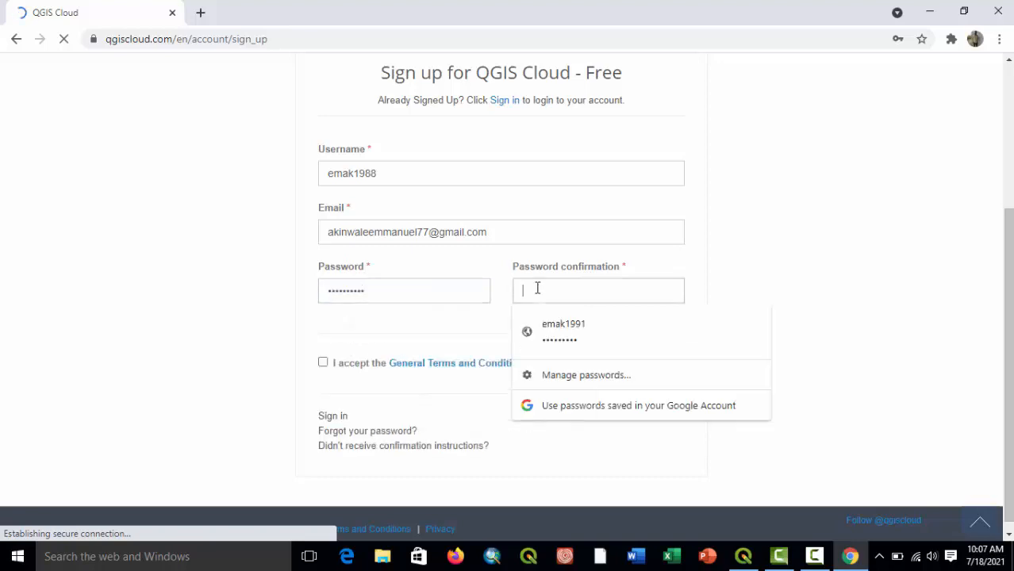
{"action": "type", "text": "••"}
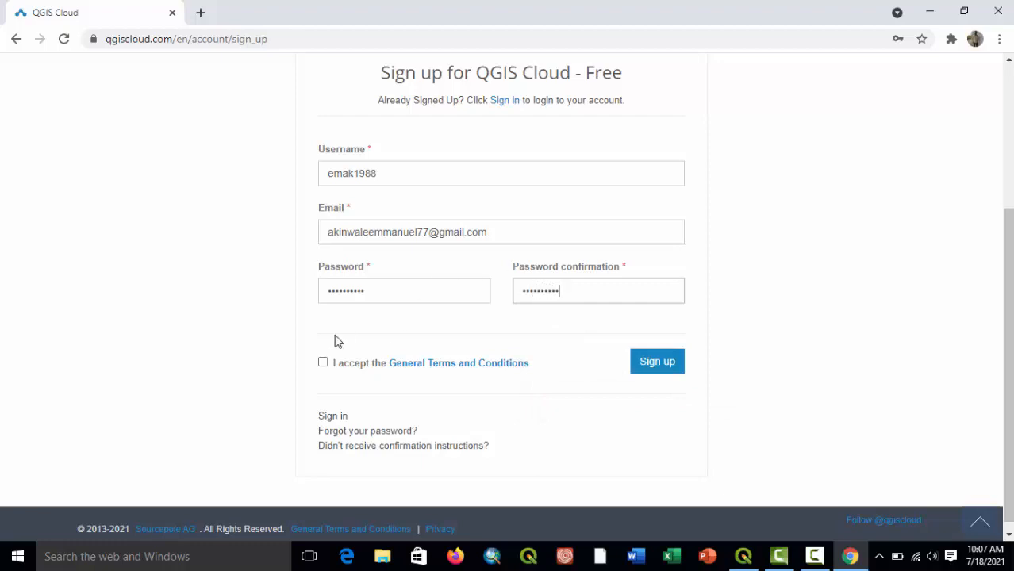
{"action": "left_click", "coordinate": [323, 363]}
{"action": "left_click", "coordinate": [669, 365]}
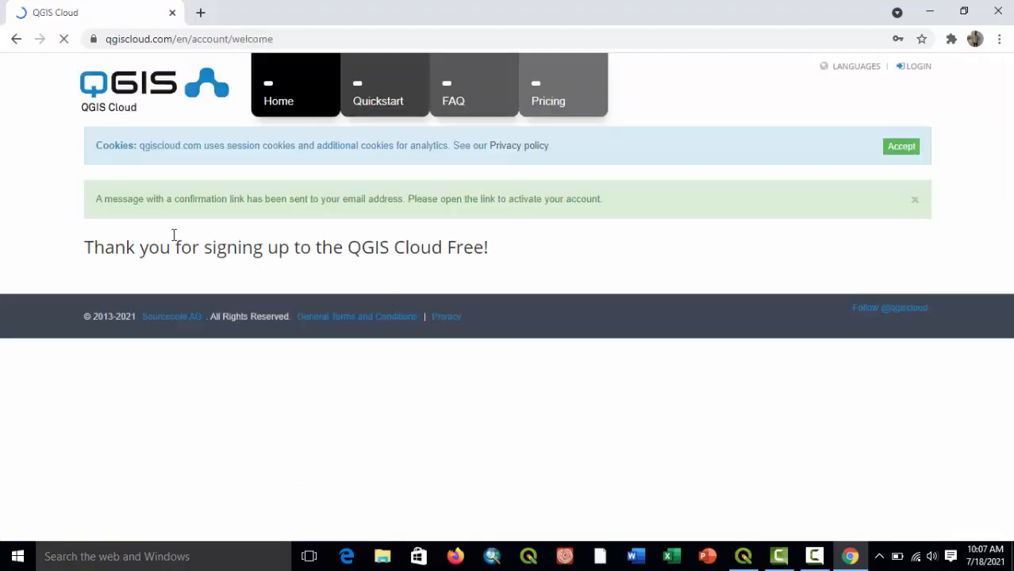
Accept the site's cookies, and open the Gmail inbox of the e-mail account used for the sign-up.
{"action": "left_click", "coordinate": [908, 149]}
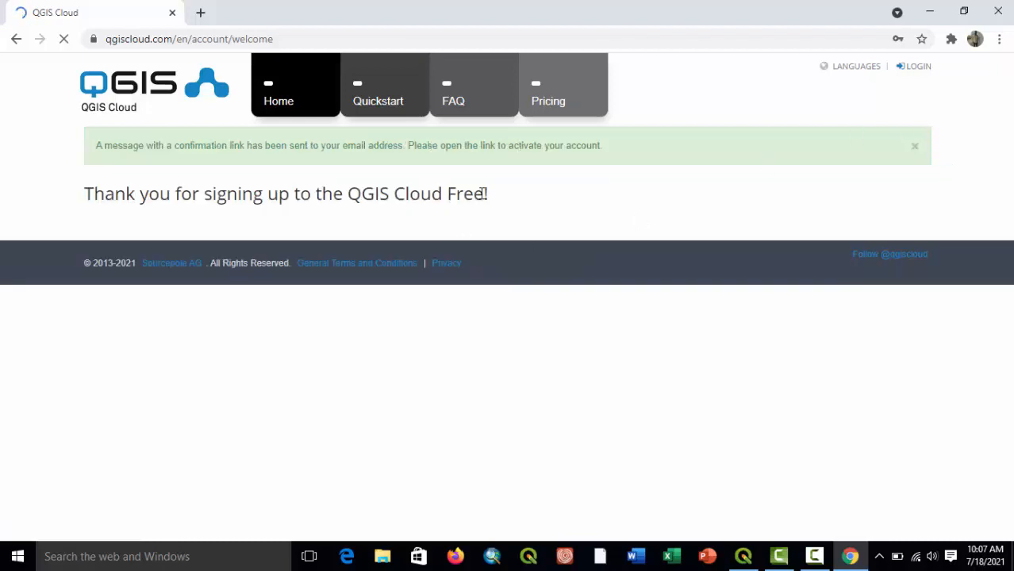
{"action": "left_click", "coordinate": [200, 12]}
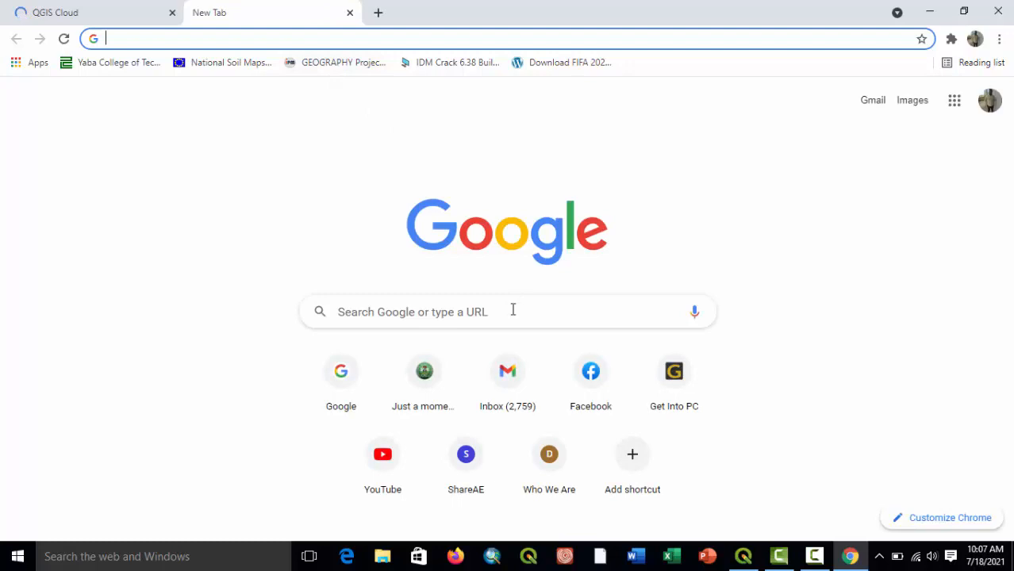
{"action": "left_click", "coordinate": [508, 380]}
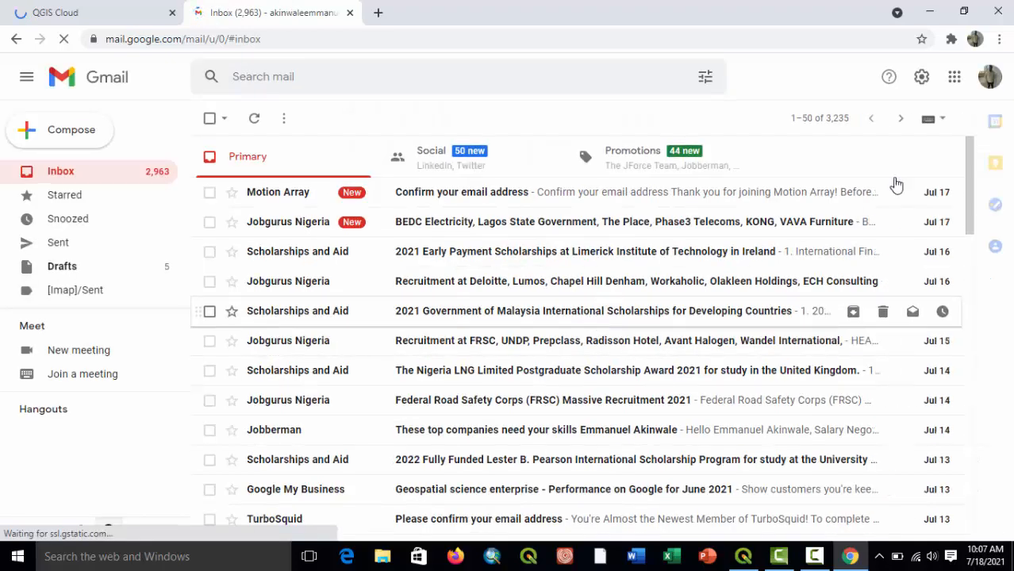
{"action": "left_click", "coordinate": [992, 87]}
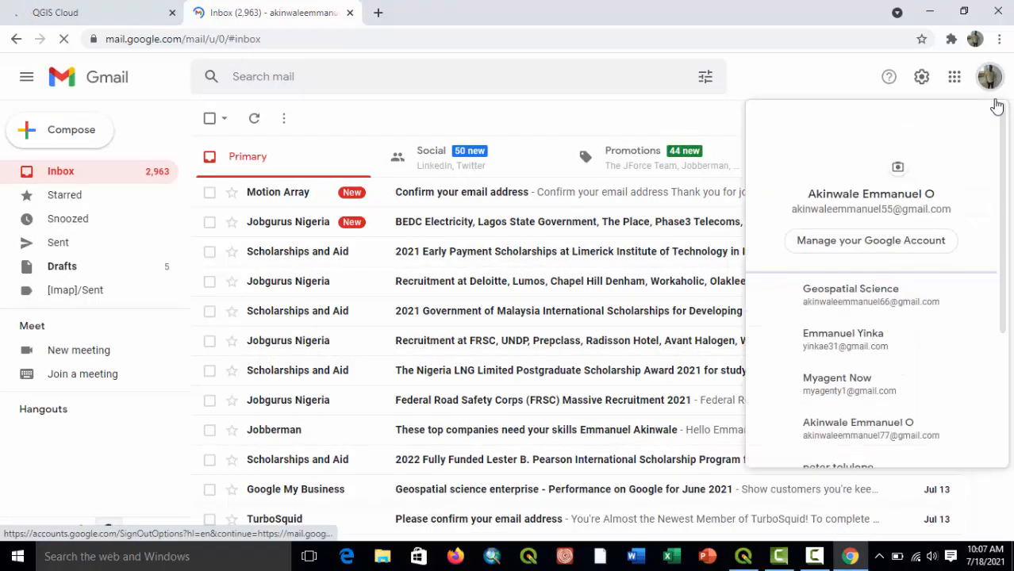
{"action": "scroll", "coordinate": [892, 366], "scroll_direction": "down", "scroll_amount": 1}
{"action": "left_click", "coordinate": [889, 361]}
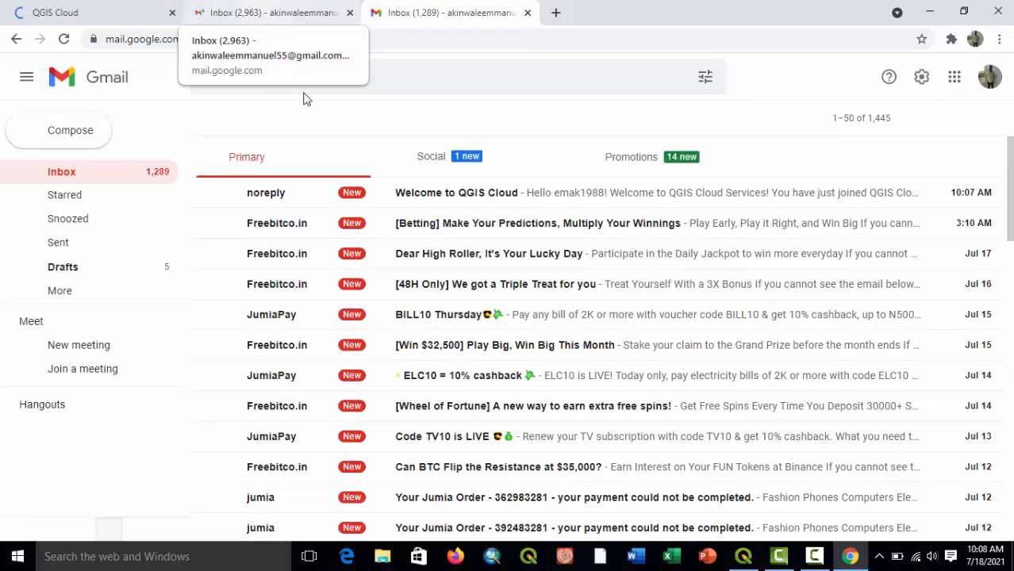
Confirm the registration from the Welcome to QGIS Cloud e-mail and accept the service's Terms of Use and Privacy Policy.
{"action": "left_click", "coordinate": [311, 201]}
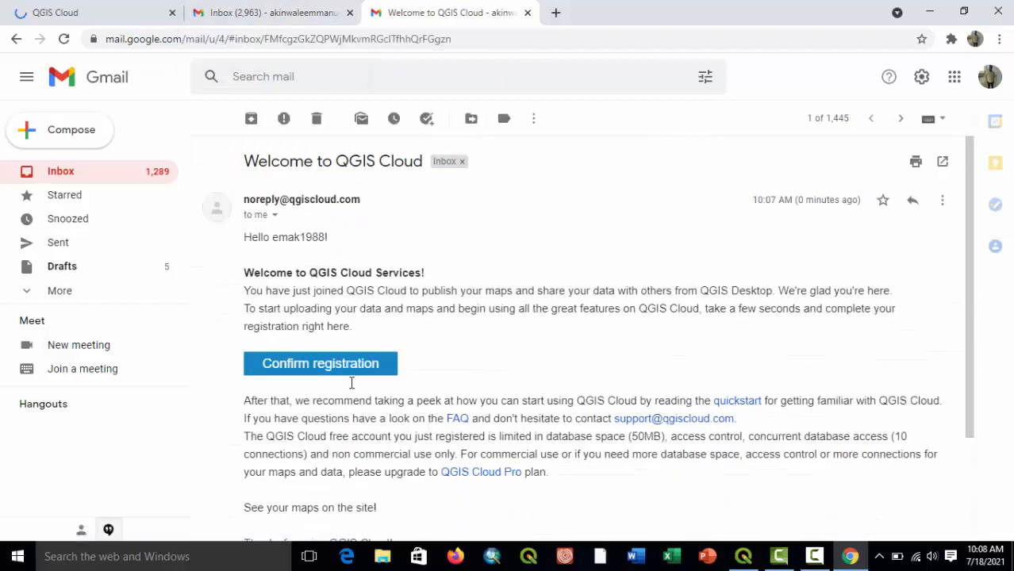
{"action": "left_click", "coordinate": [339, 372]}
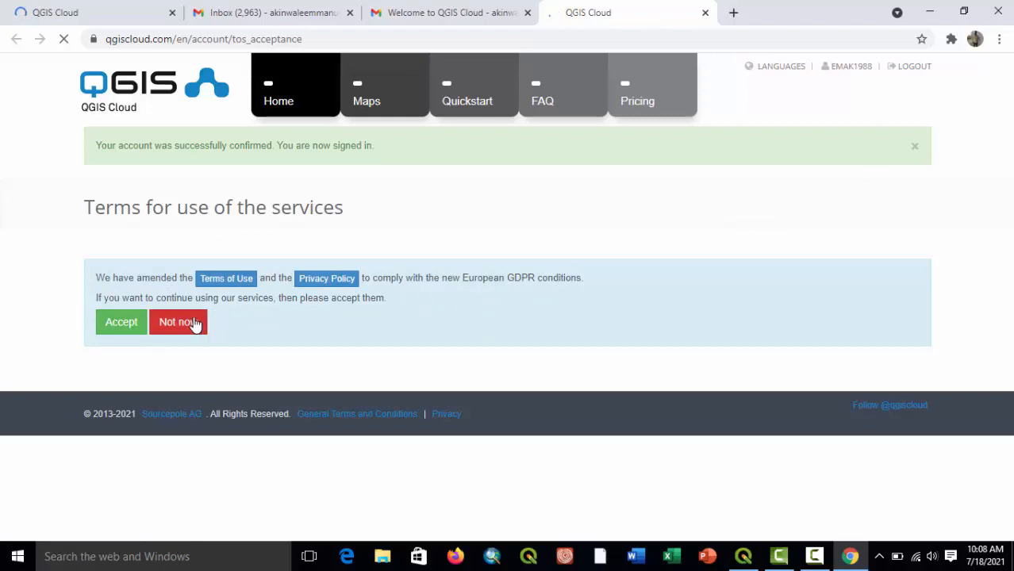
{"action": "left_click", "coordinate": [116, 336]}
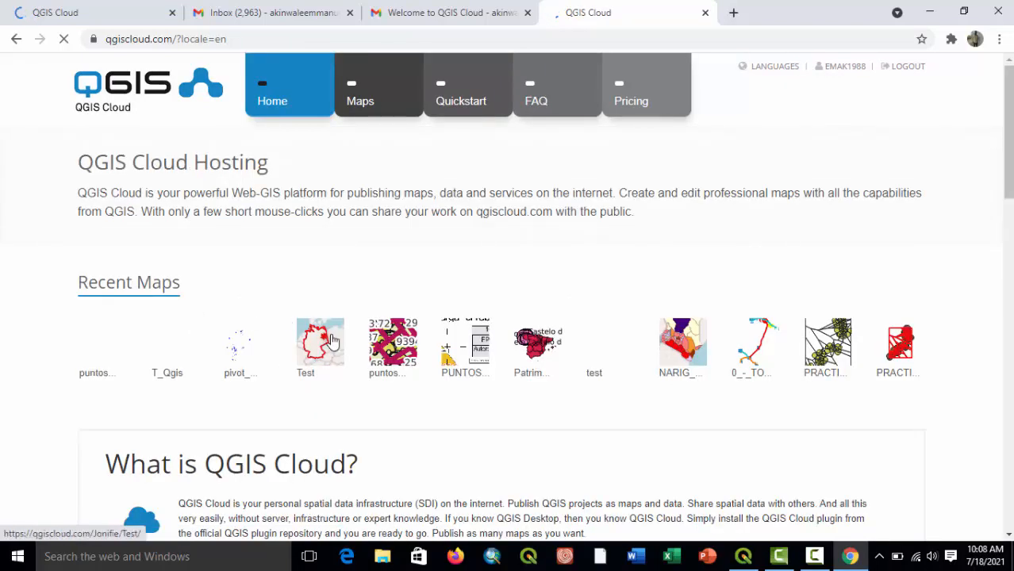
View the account's Maps page and open the Quickstart documentation on QGIS Cloud.
{"action": "left_click", "coordinate": [360, 88]}
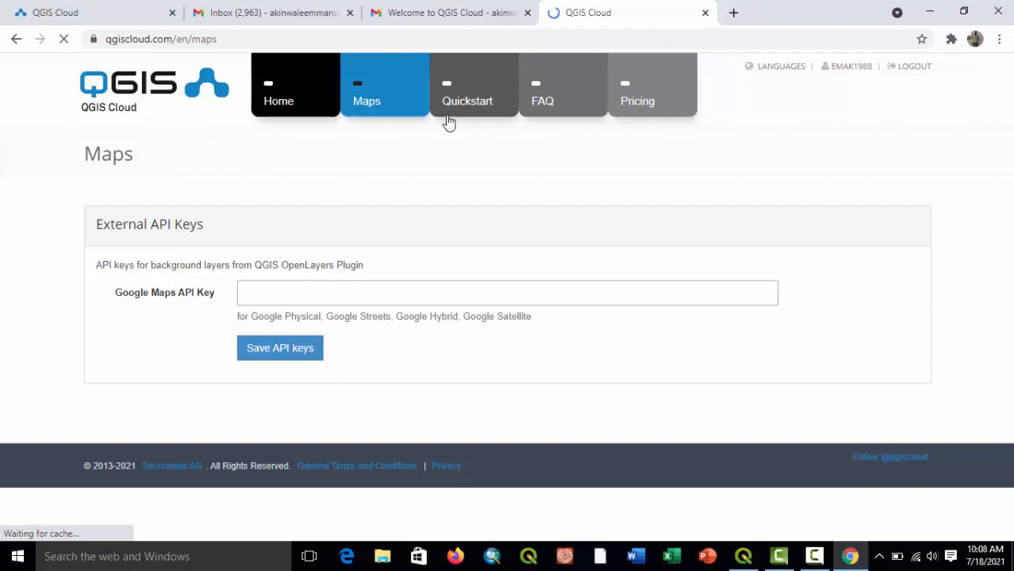
{"action": "left_click", "coordinate": [491, 75]}
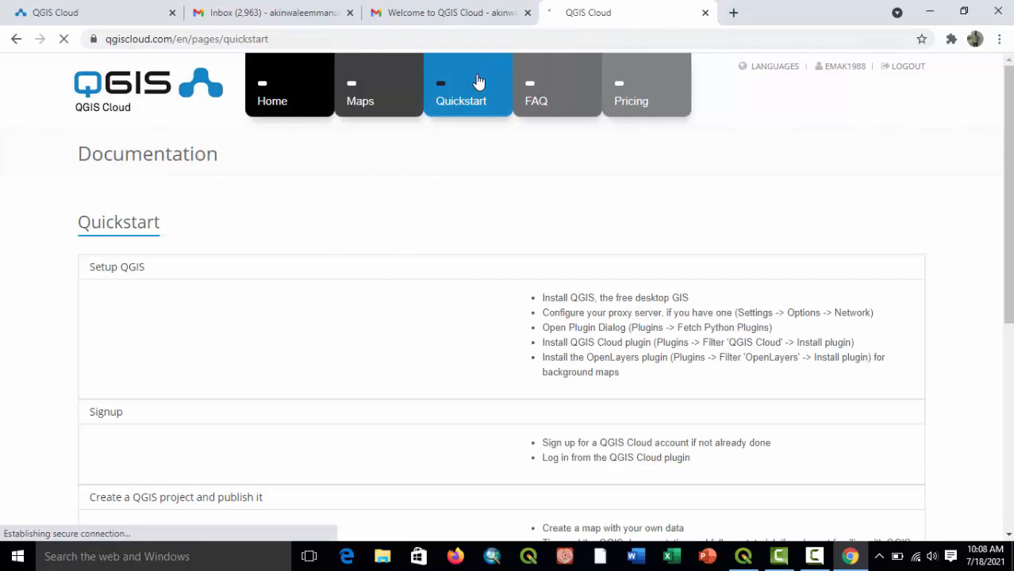
Open QGIS Cloud's pricing plans and review what the Free and Pro plans offer, including the Pro options.
{"action": "left_click", "coordinate": [629, 100]}
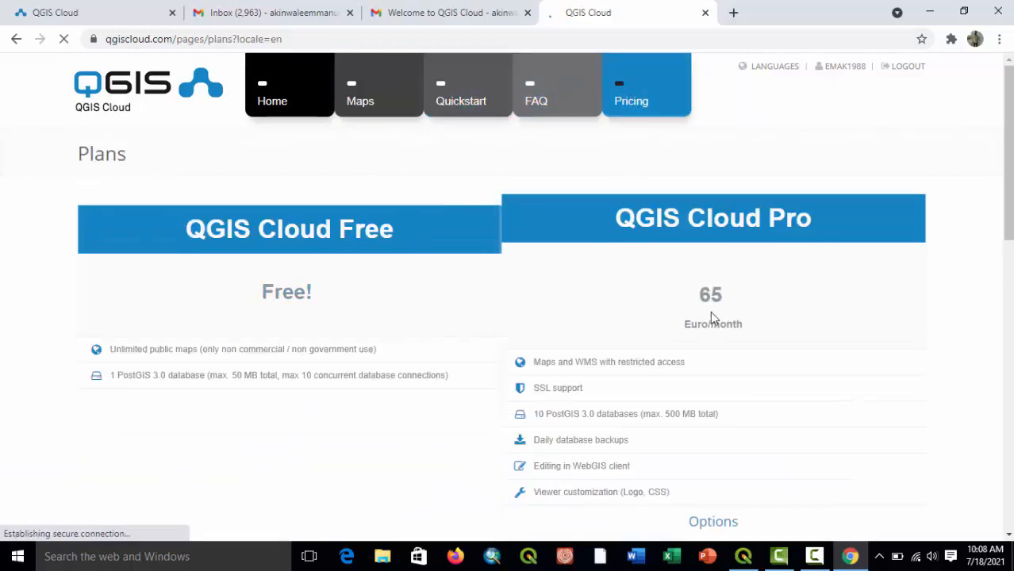
{"action": "scroll", "coordinate": [713, 322], "scroll_direction": "down", "scroll_amount": 2}
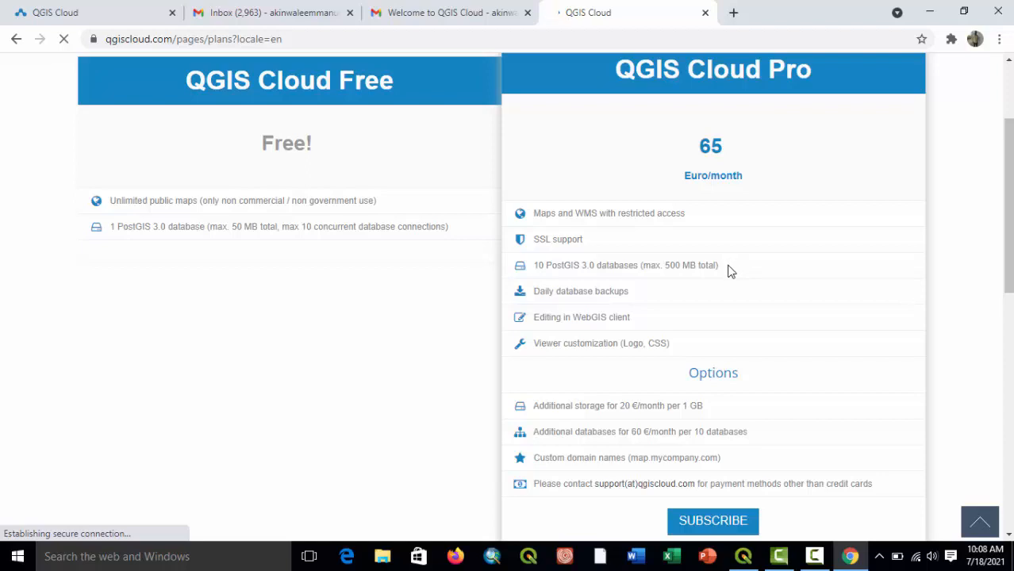
{"action": "scroll", "coordinate": [731, 271], "scroll_direction": "down", "scroll_amount": 1}
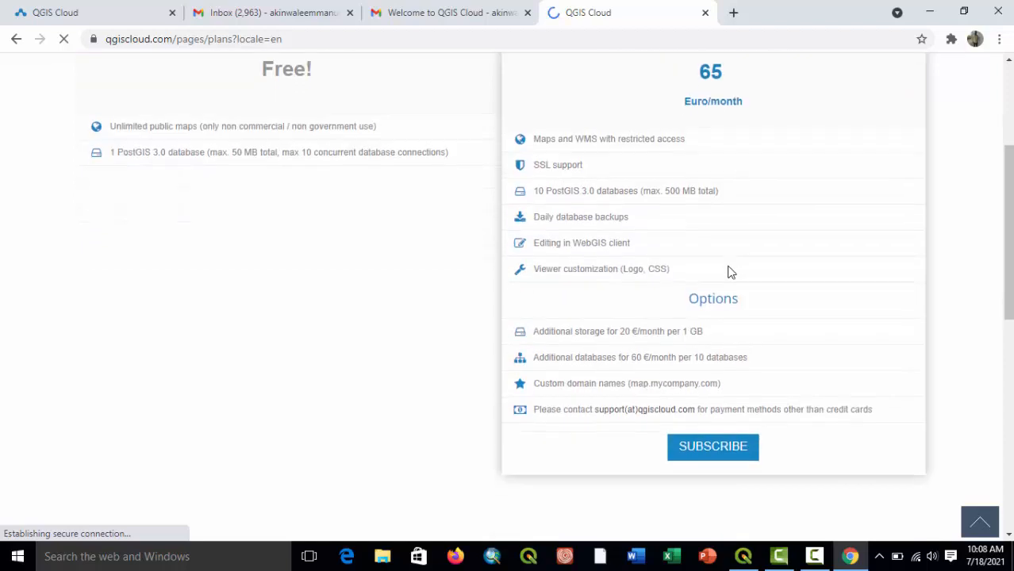
{"action": "scroll", "coordinate": [731, 272], "scroll_direction": "up", "scroll_amount": 3}
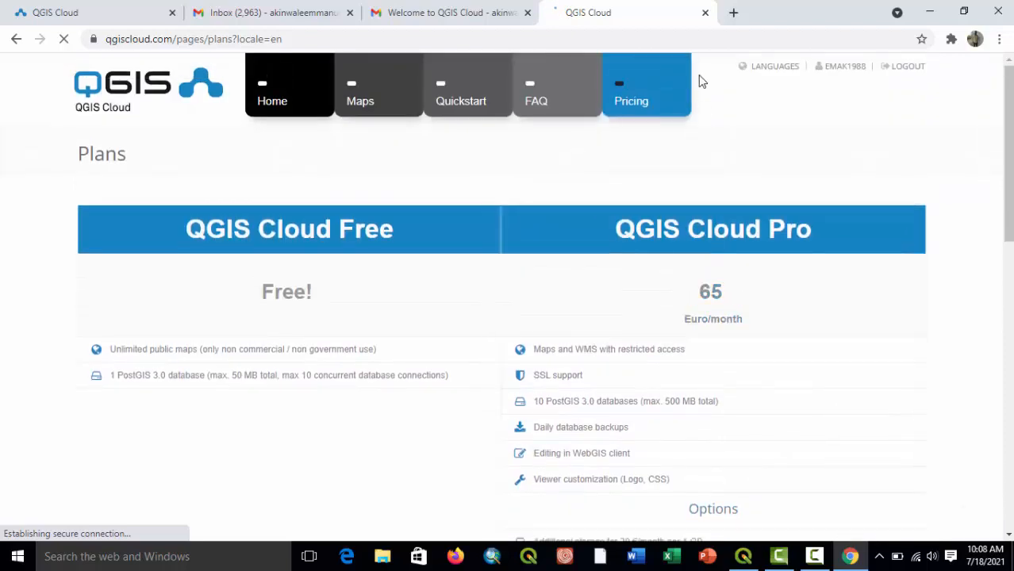
Search Google for "65 euro to naira" in a new browser tab, and return to the QGIS Cloud plans page.
{"action": "left_click", "coordinate": [732, 13]}
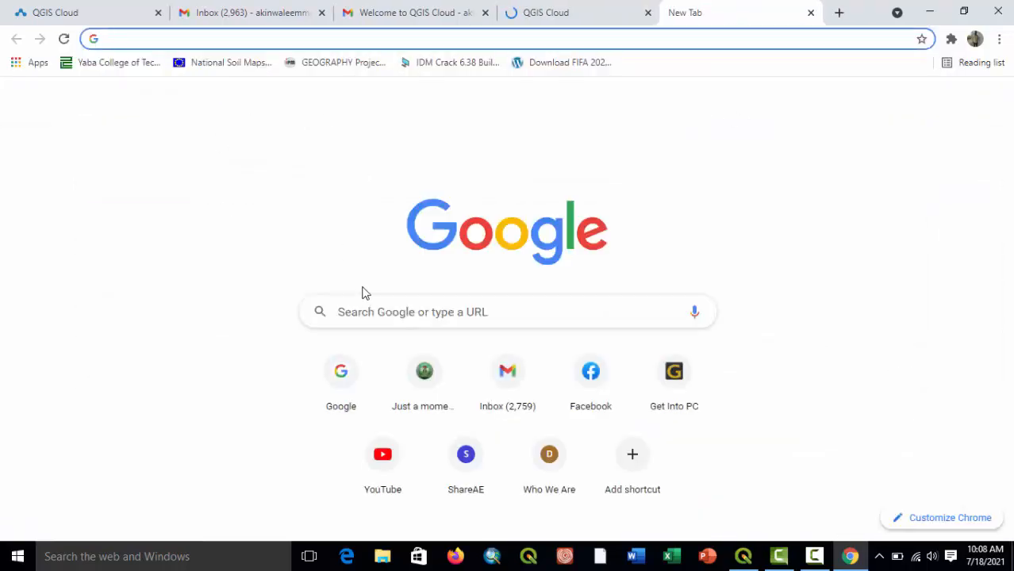
{"action": "left_click", "coordinate": [364, 312]}
{"action": "type", "text": "6"}
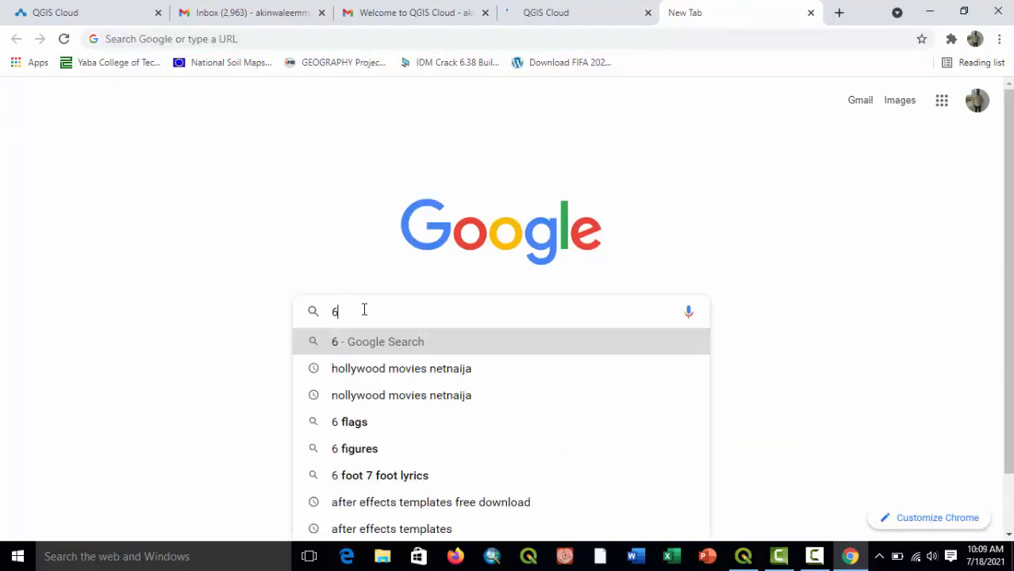
{"action": "type", "text": "5 euro"}
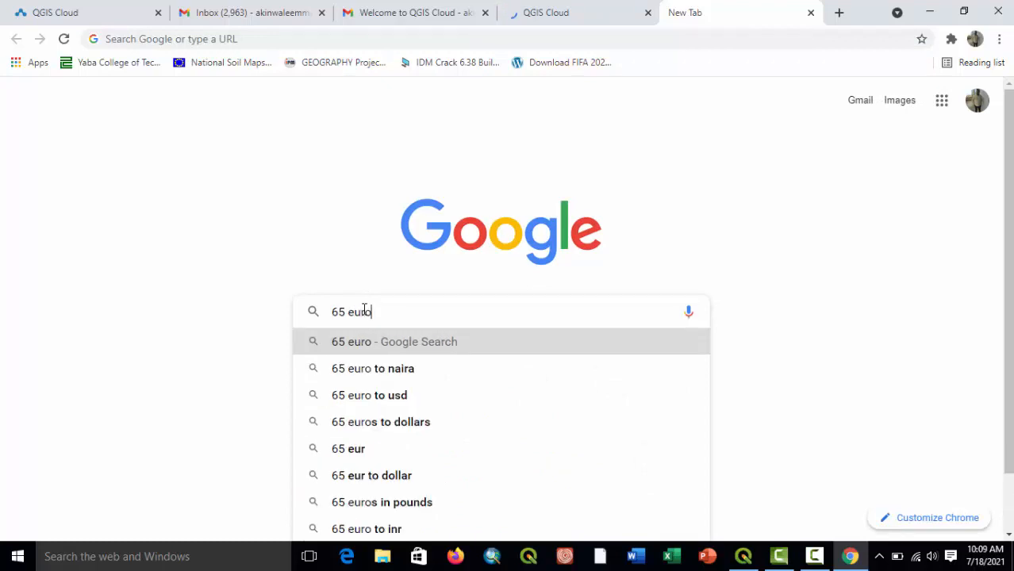
{"action": "left_click", "coordinate": [378, 378]}
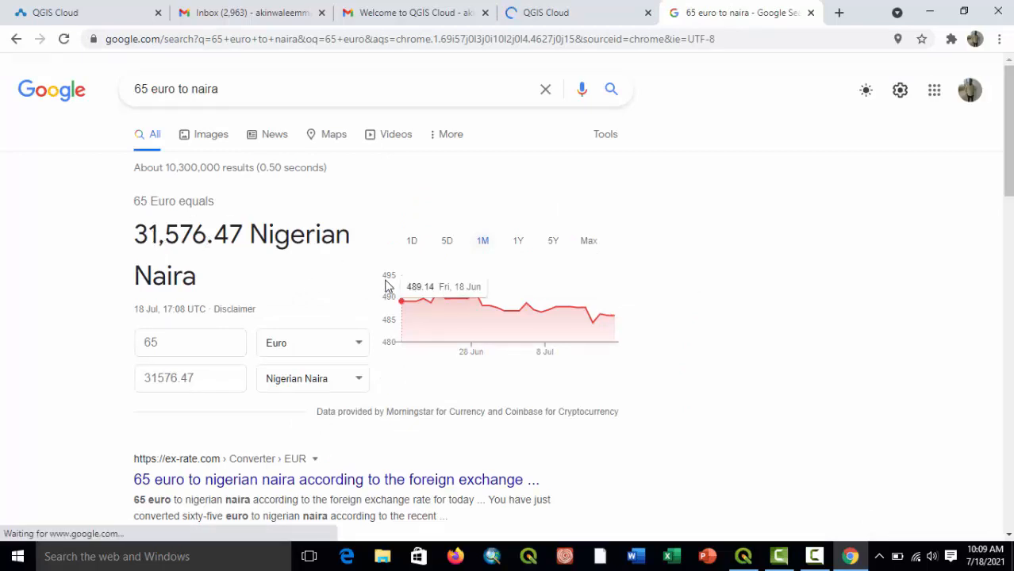
{"action": "left_click", "coordinate": [590, 14]}
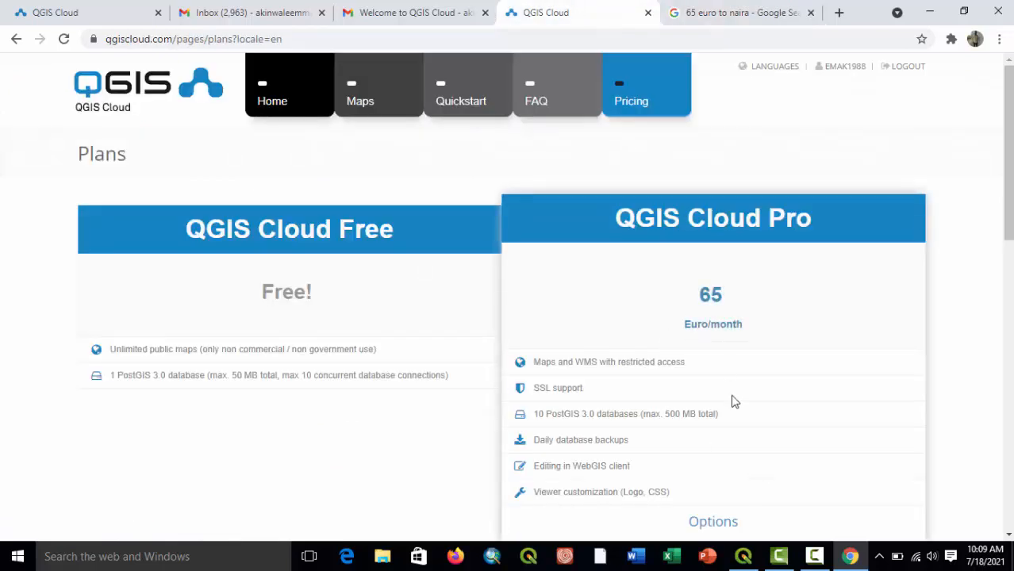
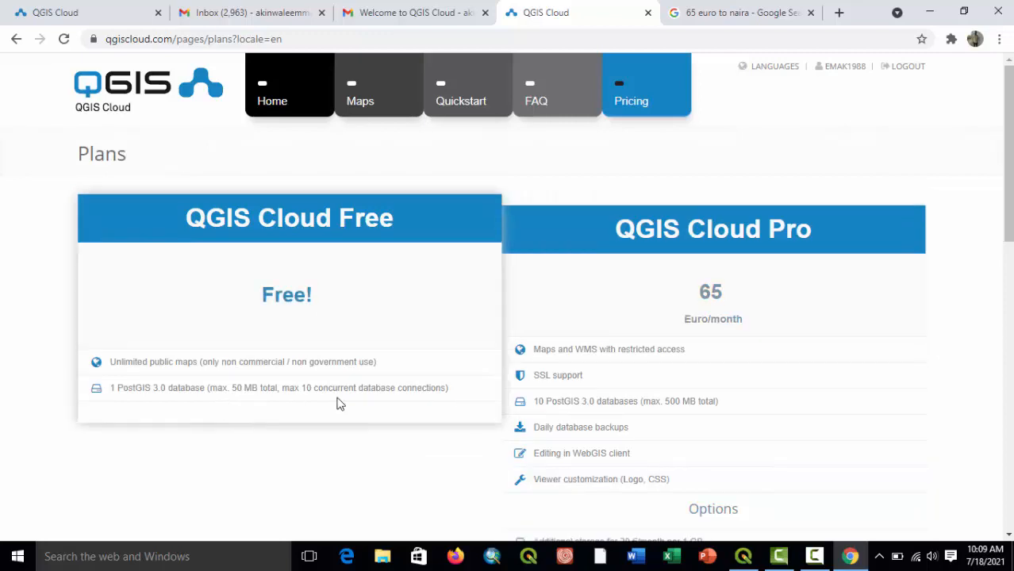
Review the Free and Pro plan offerings and the feature comparison table on the QGIS Cloud plans page.
{"action": "scroll", "coordinate": [634, 435], "scroll_direction": "down", "scroll_amount": 2}
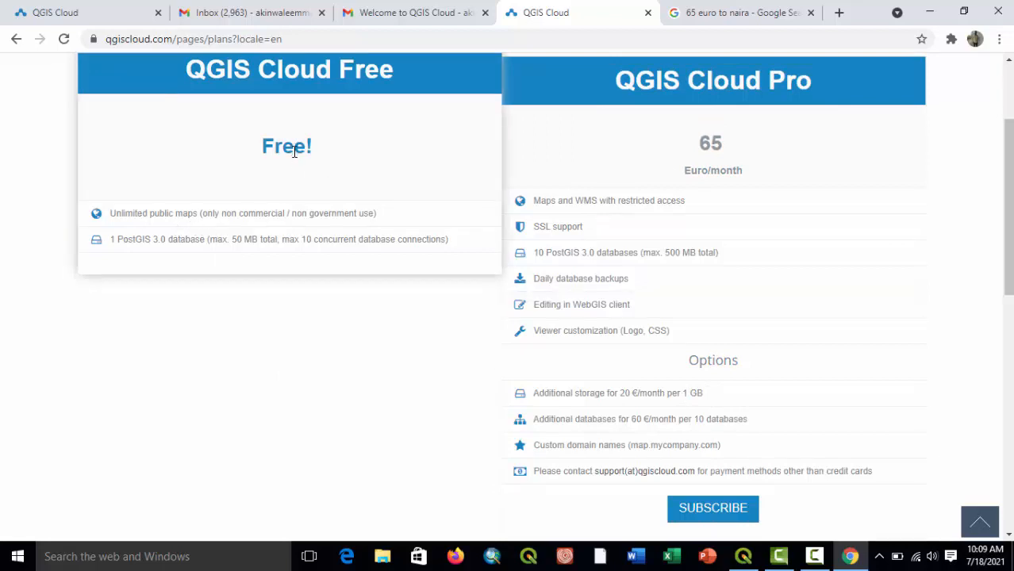
{"action": "scroll", "coordinate": [311, 136], "scroll_direction": "up", "scroll_amount": 1}
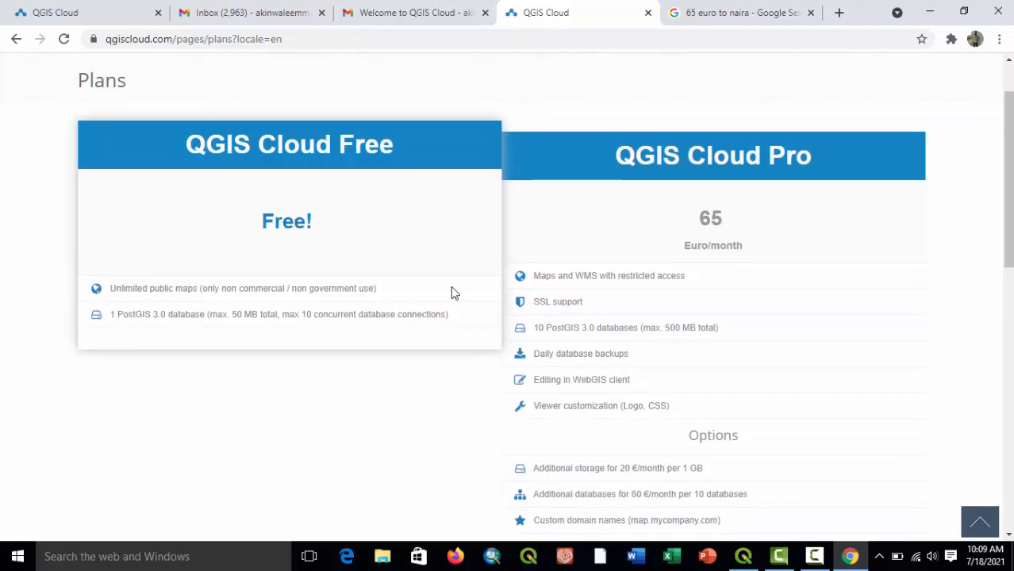
{"action": "scroll", "coordinate": [452, 288], "scroll_direction": "up", "scroll_amount": 1}
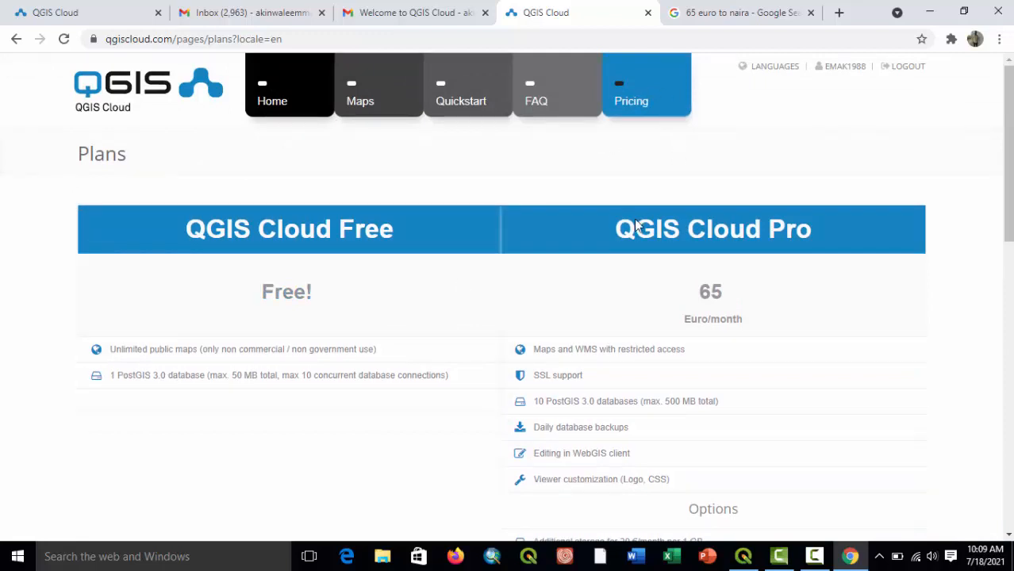
{"action": "scroll", "coordinate": [618, 413], "scroll_direction": "down", "scroll_amount": 8}
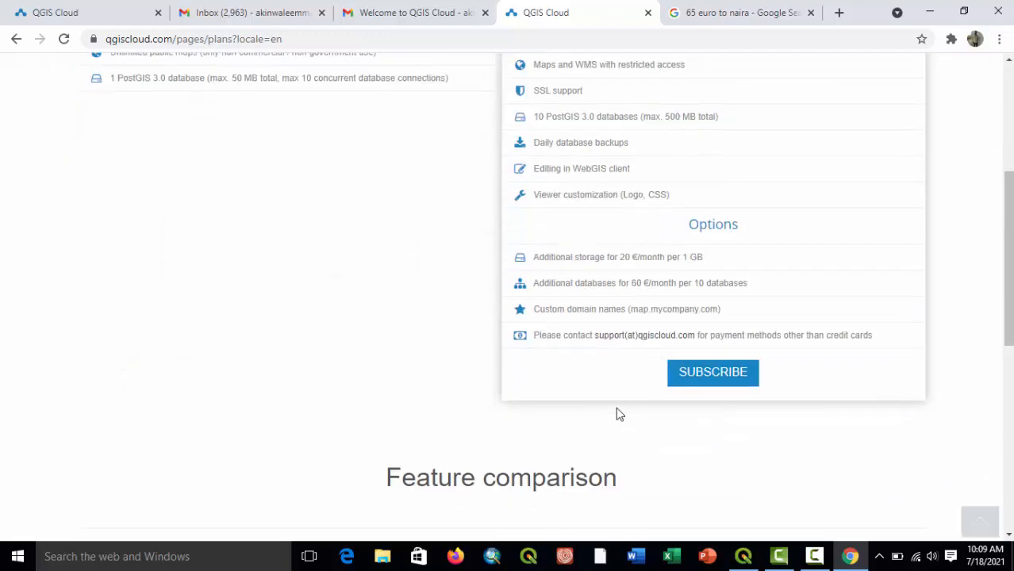
{"action": "scroll", "coordinate": [618, 413], "scroll_direction": "down", "scroll_amount": 3}
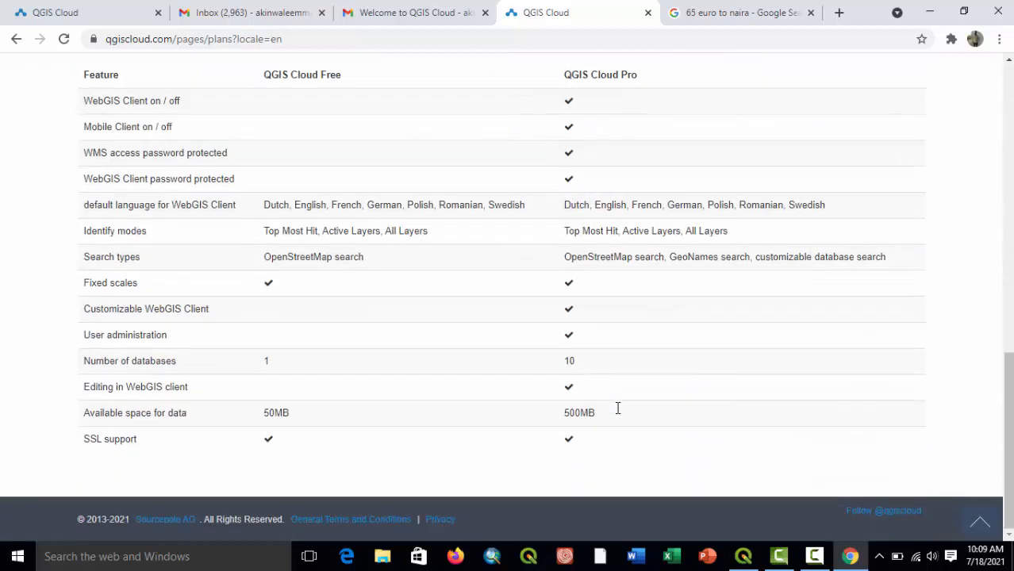
{"action": "scroll", "coordinate": [618, 408], "scroll_direction": "up", "scroll_amount": 2}
{"action": "scroll", "coordinate": [618, 408], "scroll_direction": "down", "scroll_amount": 1}
{"action": "scroll", "coordinate": [348, 384], "scroll_direction": "up", "scroll_amount": 10}
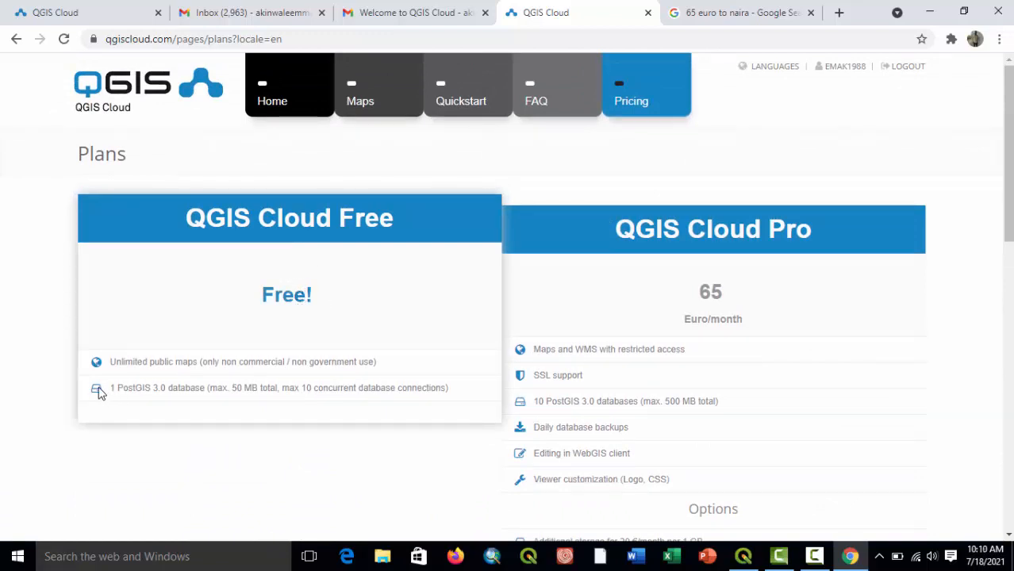
Open the QGIS Cloud FAQ and close it again, then view the account's Maps page.
{"action": "left_click", "coordinate": [540, 83]}
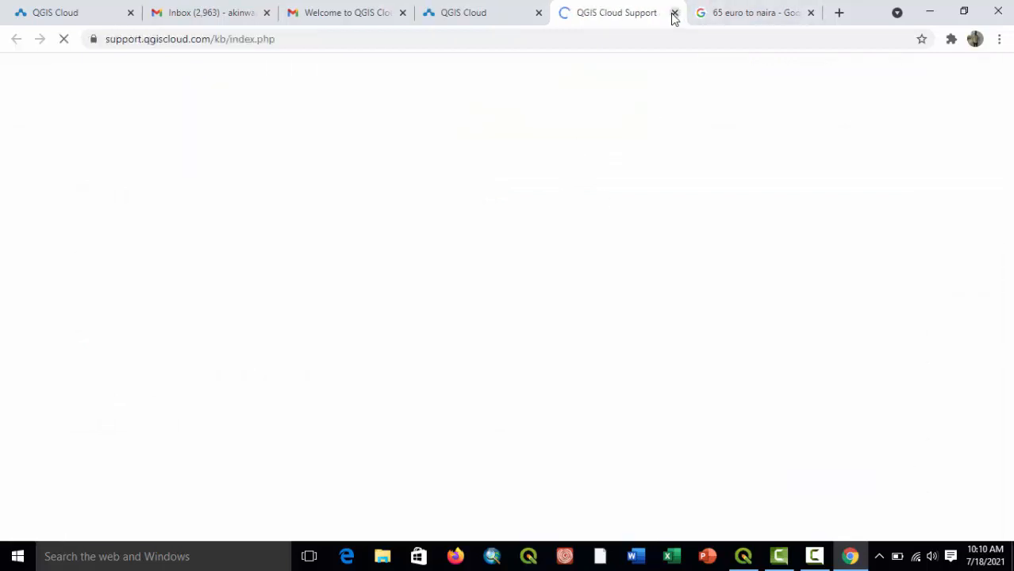
{"action": "left_click", "coordinate": [674, 14]}
{"action": "left_click", "coordinate": [458, 95]}
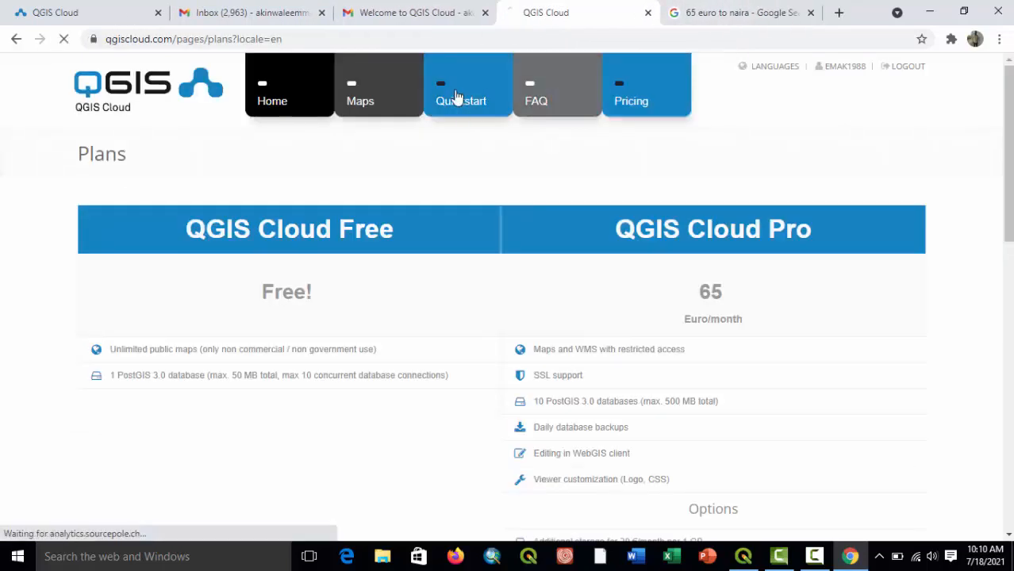
{"action": "left_click", "coordinate": [400, 88]}
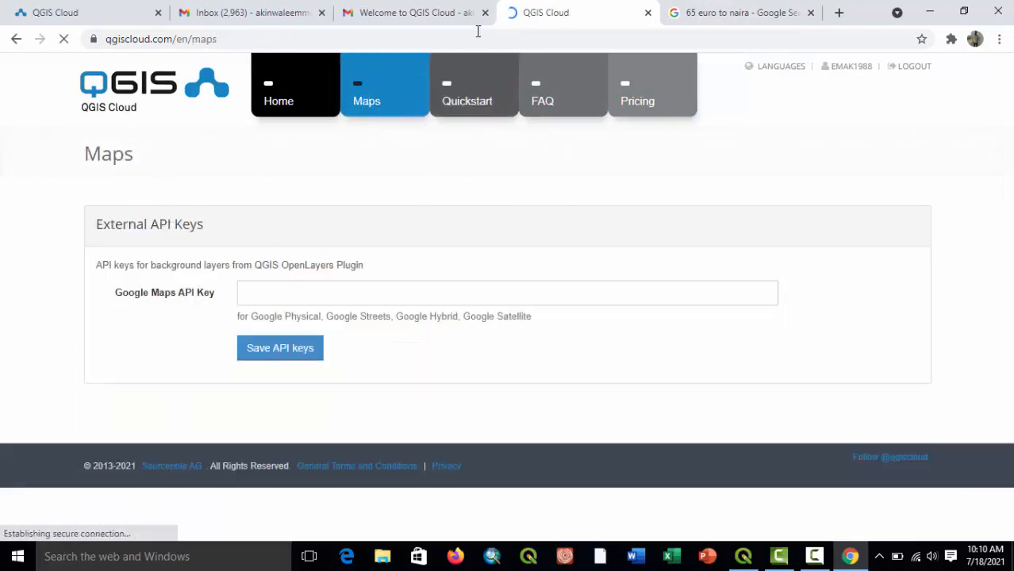
Switch to QGIS and add the vector dataset Geocode2.shp from C:\GEOCODE as a layer.
{"action": "left_click", "coordinate": [743, 557]}
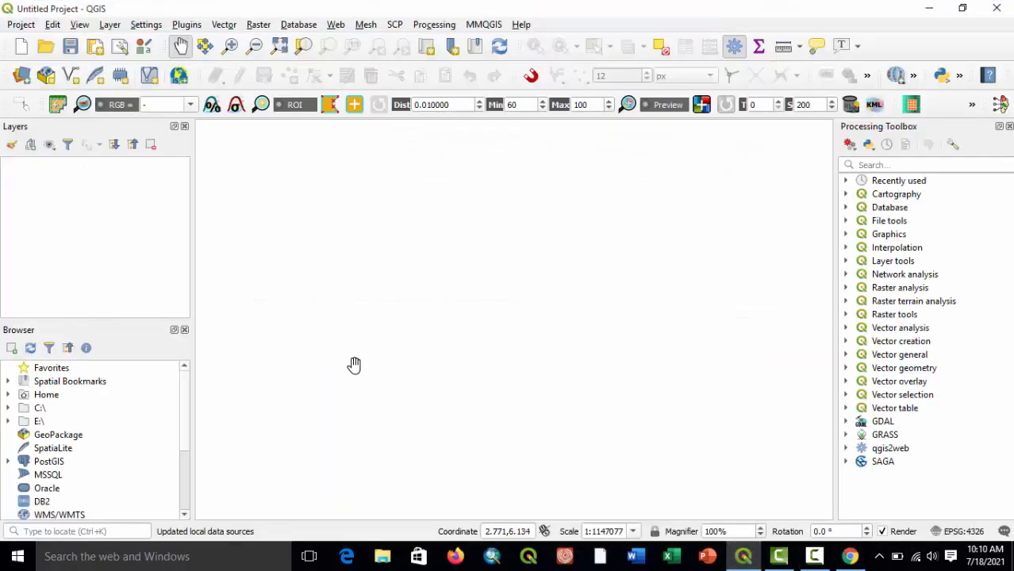
{"action": "left_click", "coordinate": [111, 24]}
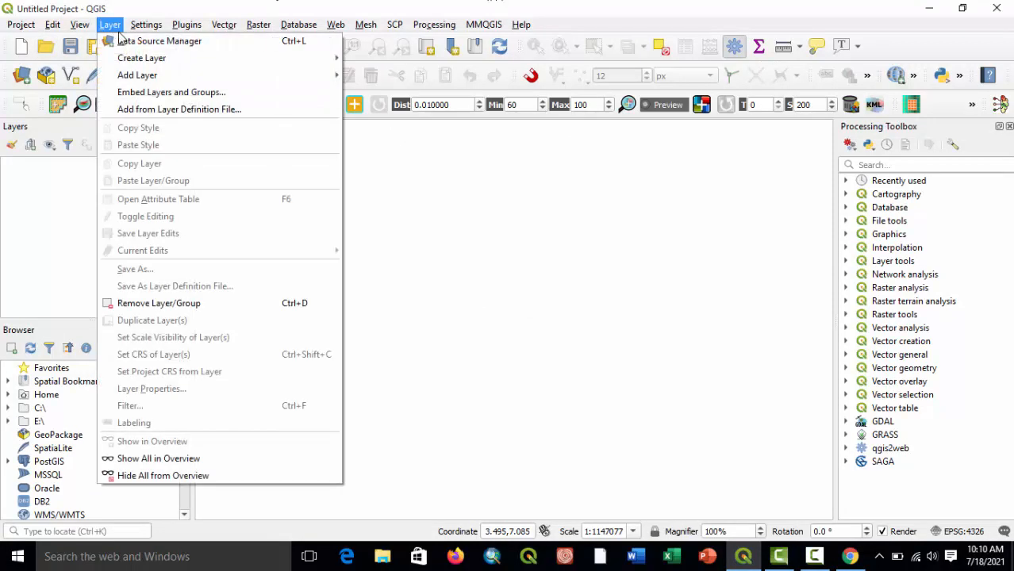
{"action": "mouse_move", "coordinate": [180, 73]}
{"action": "left_click", "coordinate": [397, 76]}
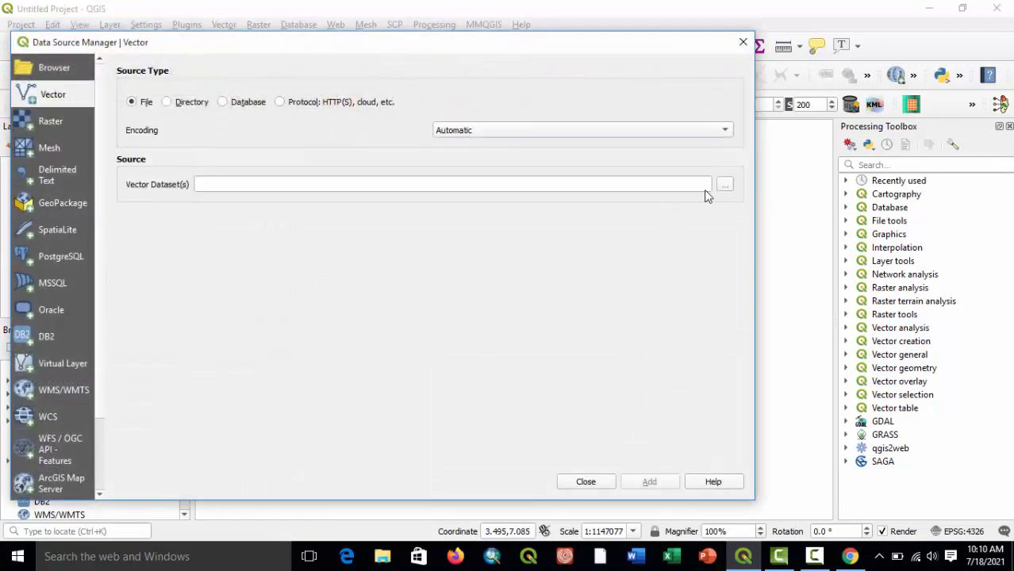
{"action": "left_click", "coordinate": [725, 185]}
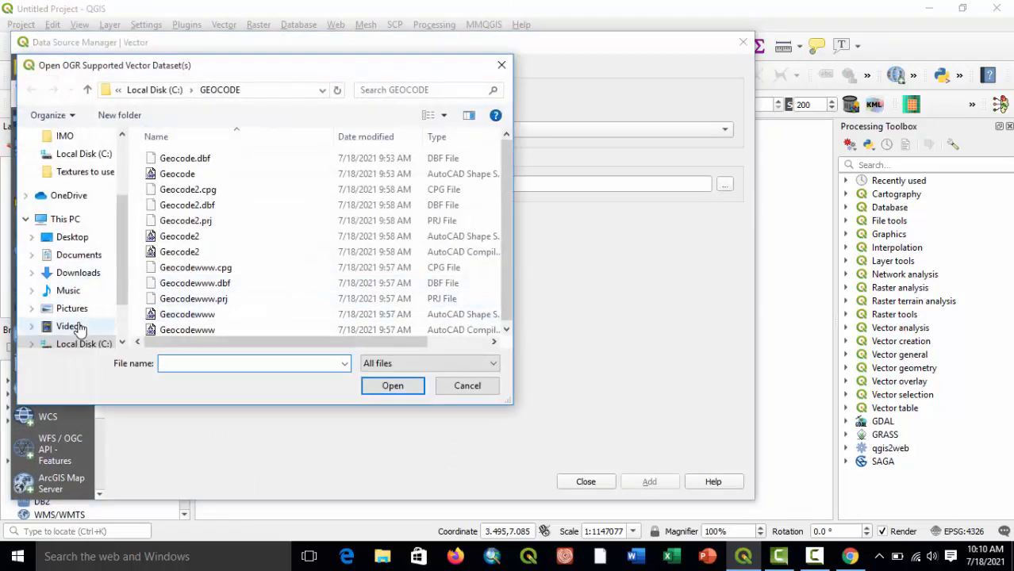
{"action": "left_click", "coordinate": [80, 343]}
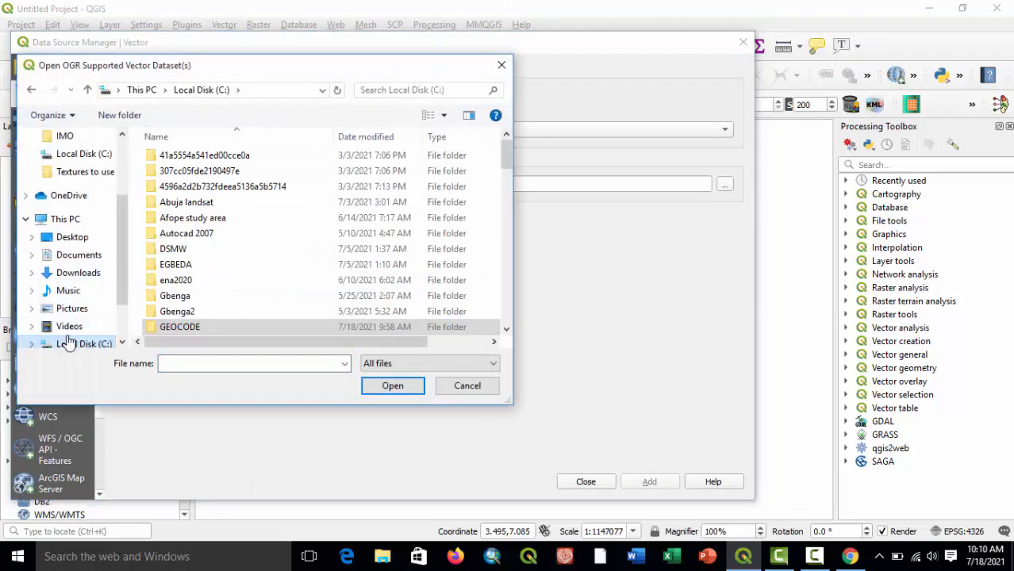
{"action": "left_click", "coordinate": [68, 326]}
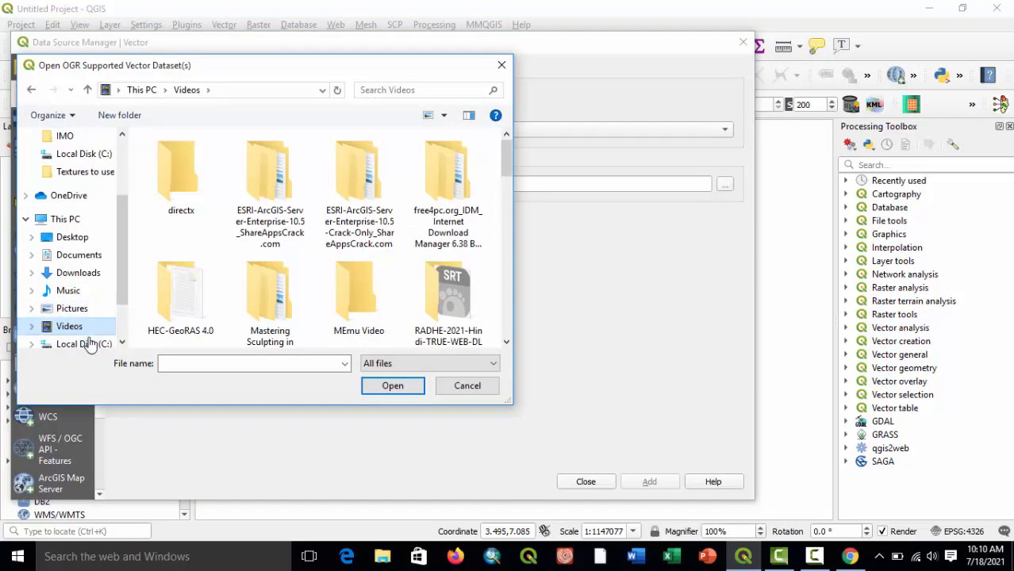
{"action": "left_click", "coordinate": [86, 345]}
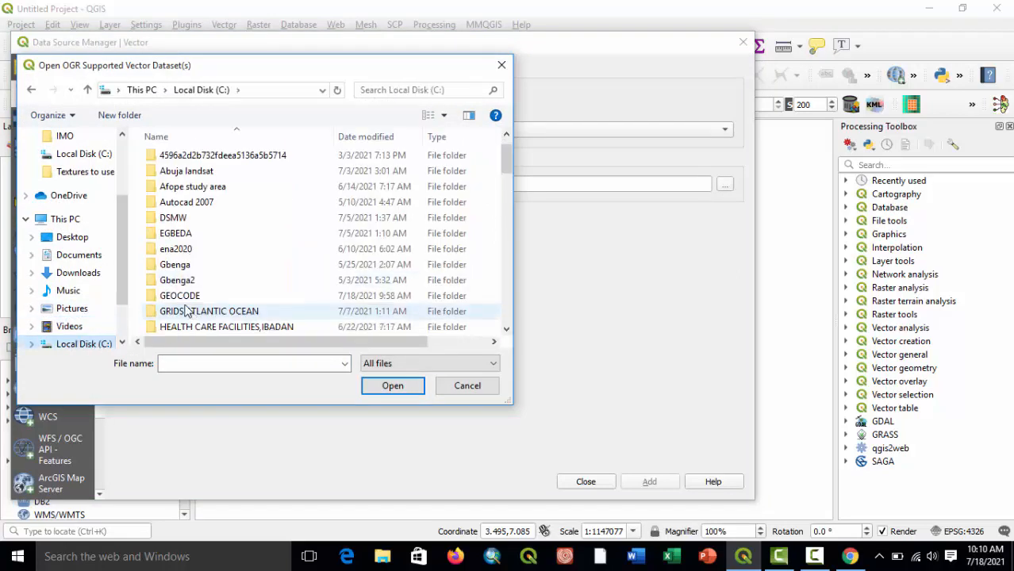
{"action": "double_click", "coordinate": [191, 297]}
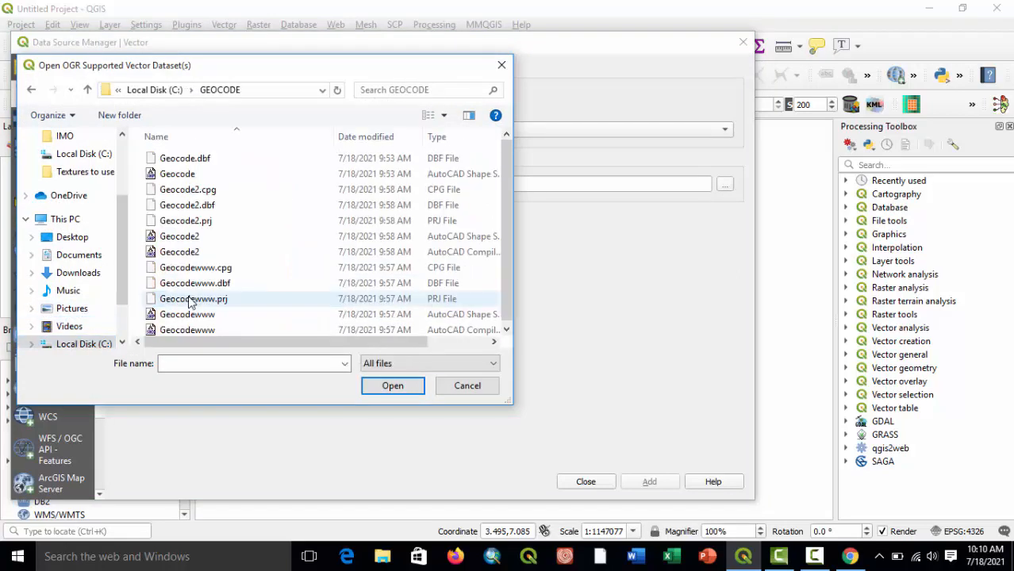
{"action": "left_click", "coordinate": [182, 238]}
{"action": "left_click", "coordinate": [399, 387]}
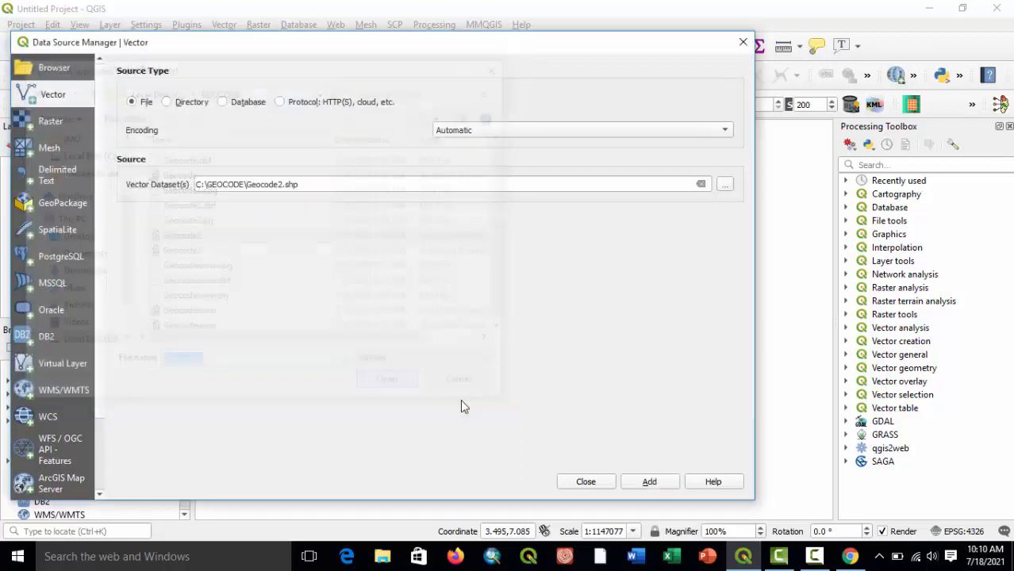
{"action": "left_click", "coordinate": [647, 482]}
{"action": "left_click", "coordinate": [599, 482]}
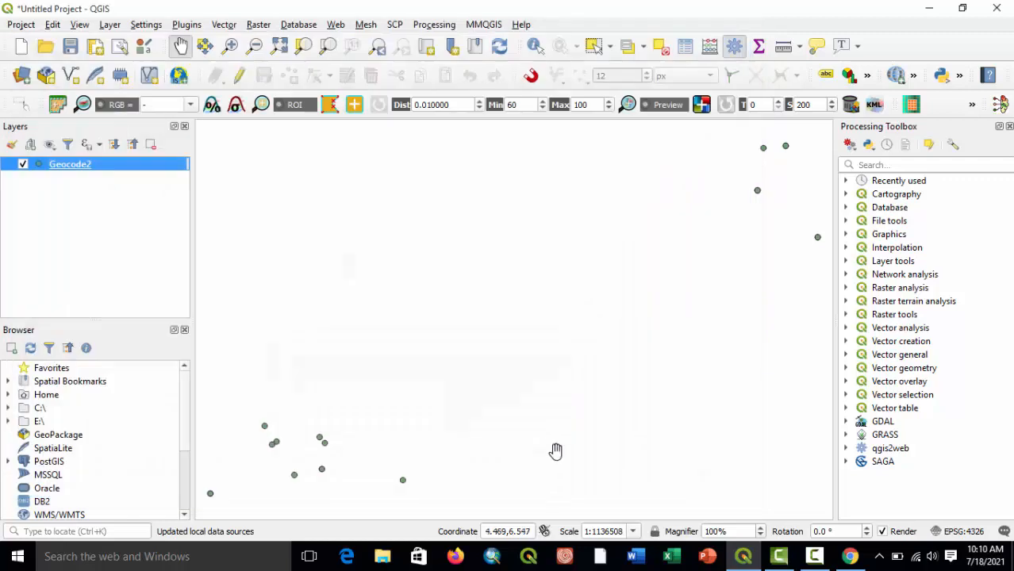
Label the Geocode2 points with Single Labels using the display_na field.
{"action": "scroll", "coordinate": [464, 413], "scroll_direction": "down", "scroll_amount": 1}
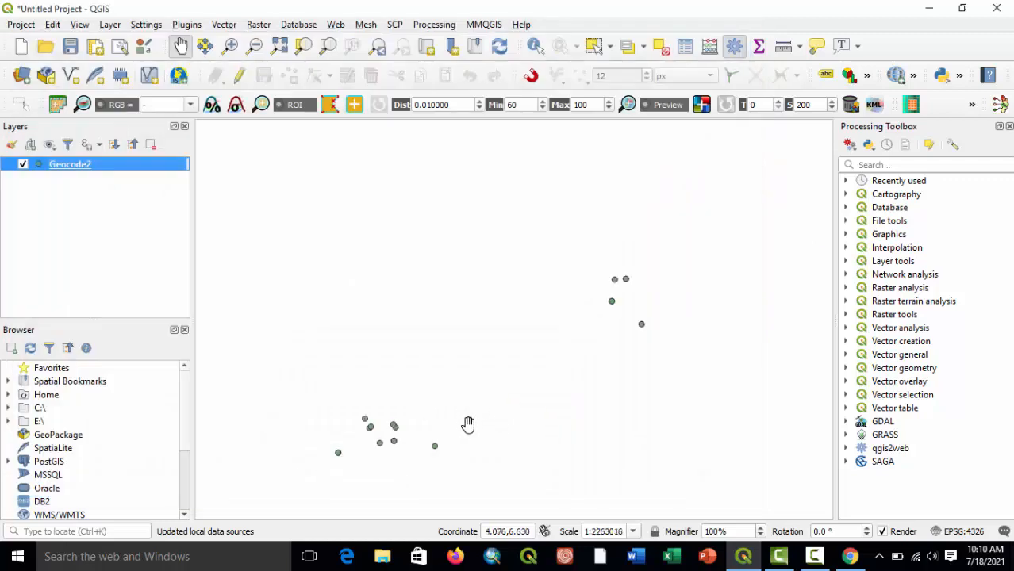
{"action": "left_click_drag", "start_coordinate": [468, 424], "coordinate": [477, 362]}
{"action": "right_click", "coordinate": [64, 164]}
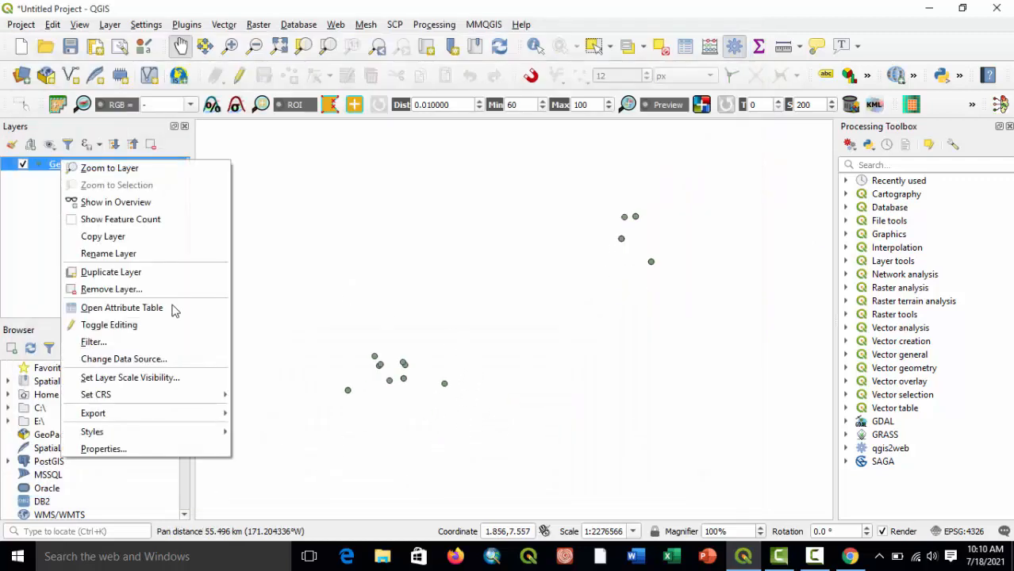
{"action": "left_click", "coordinate": [116, 454]}
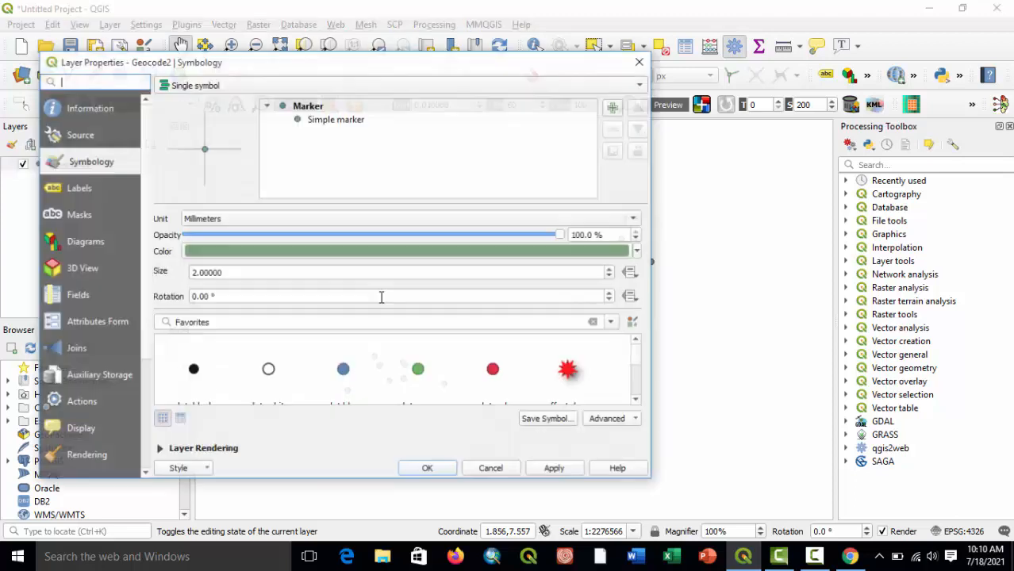
{"action": "left_click", "coordinate": [82, 189]}
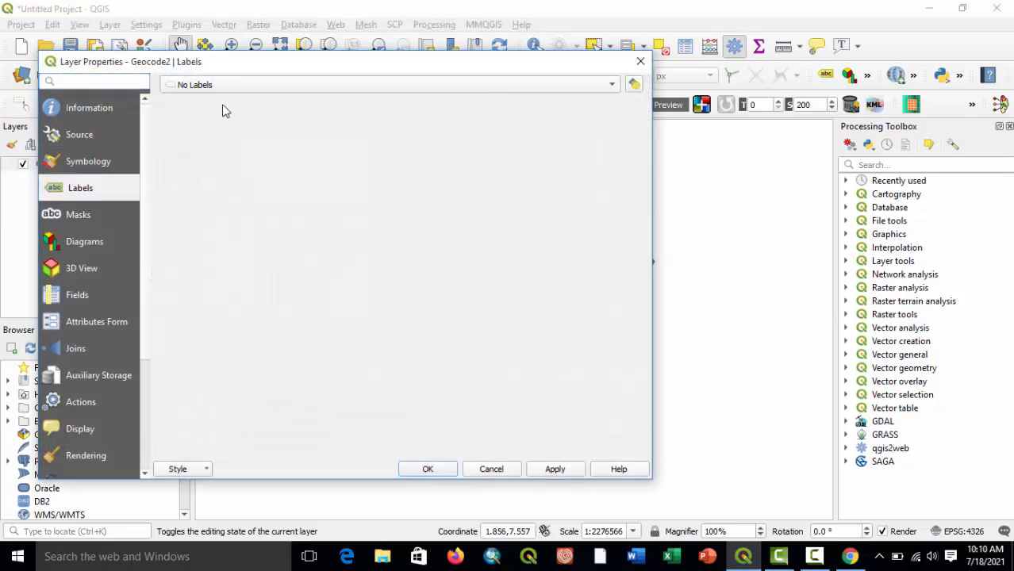
{"action": "left_click", "coordinate": [242, 86]}
{"action": "key", "text": "Escape"}
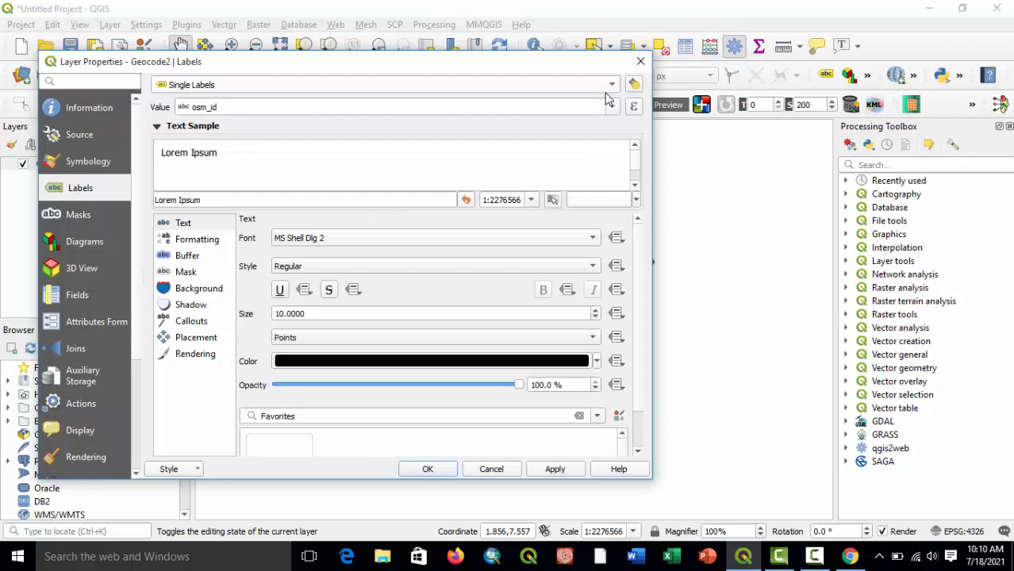
{"action": "left_click", "coordinate": [611, 105]}
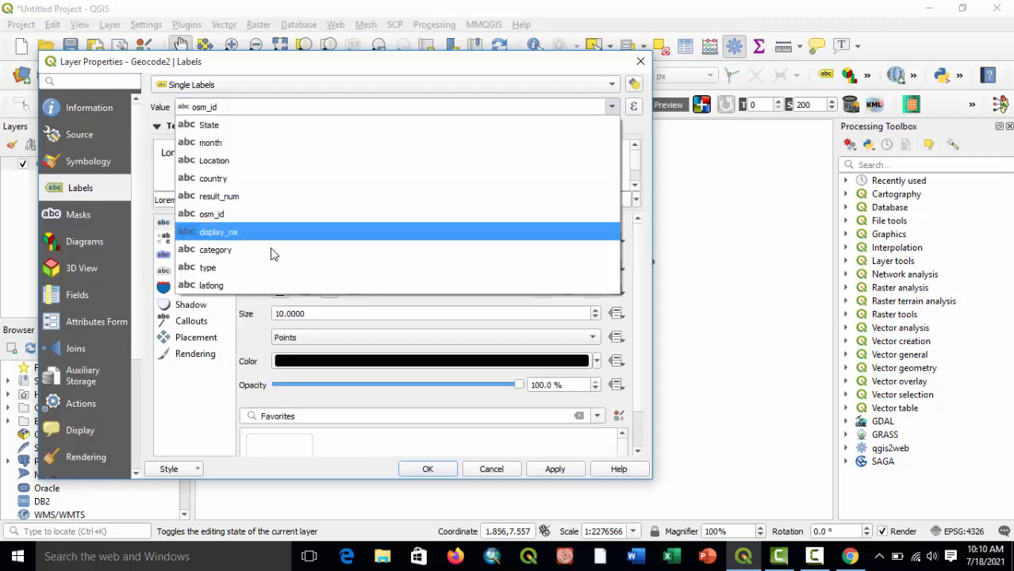
{"action": "left_click", "coordinate": [242, 233]}
{"action": "left_click", "coordinate": [551, 470]}
{"action": "left_click", "coordinate": [428, 470]}
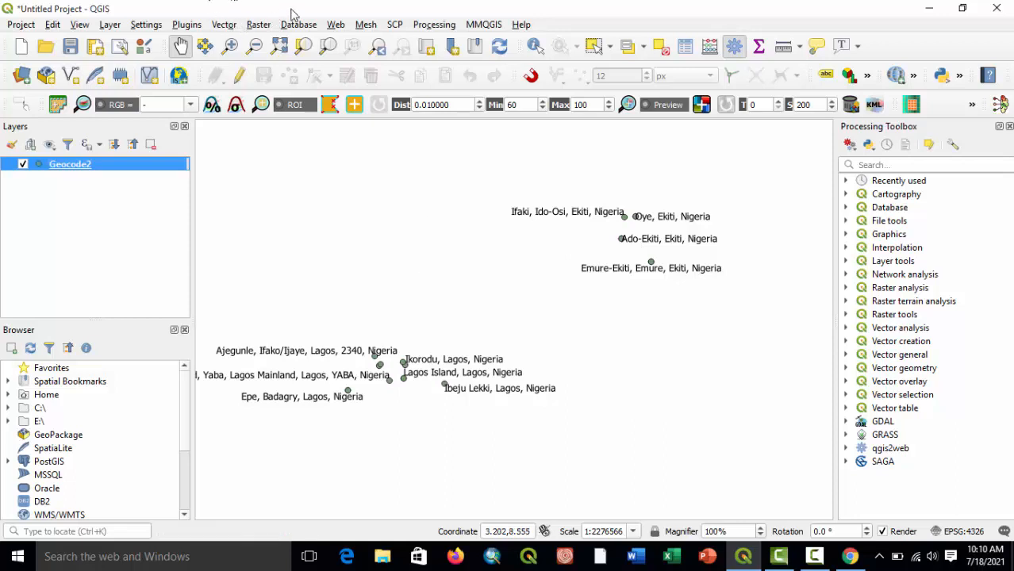
Add the OSM Standard basemap from QuickMapServices beneath the Geocode2 points.
{"action": "left_click", "coordinate": [337, 29]}
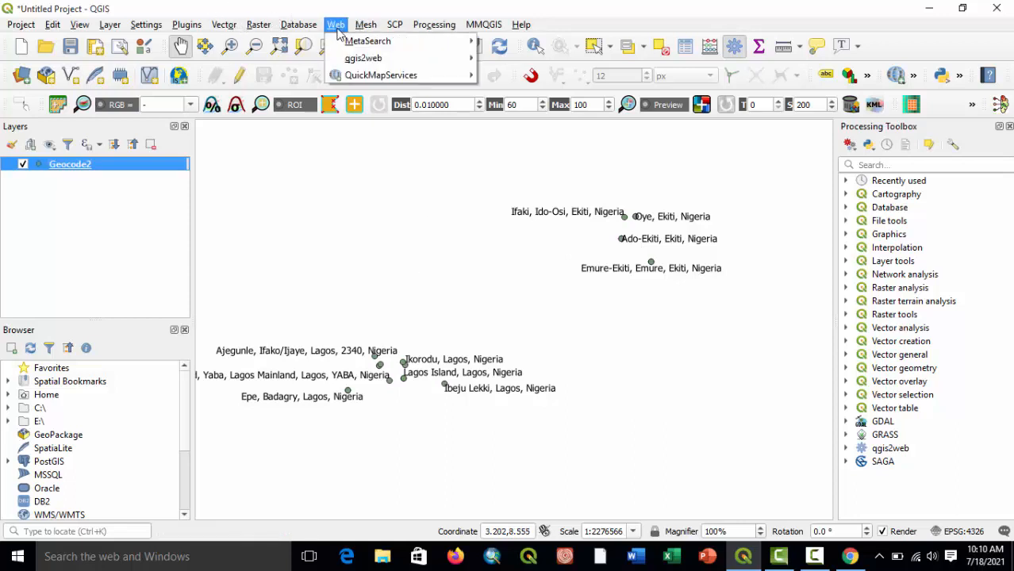
{"action": "mouse_move", "coordinate": [438, 76]}
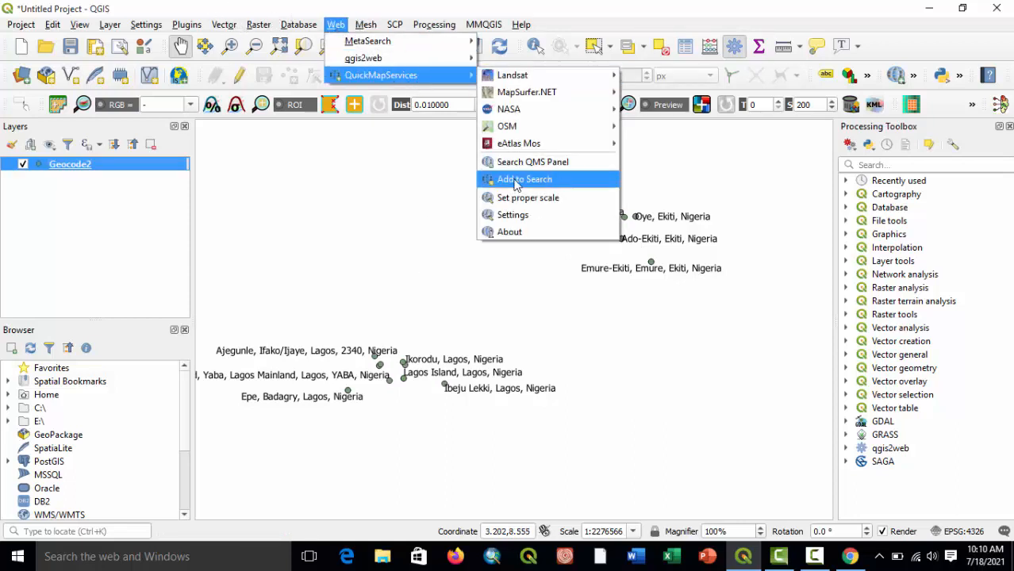
{"action": "mouse_move", "coordinate": [511, 126]}
{"action": "left_click", "coordinate": [664, 142]}
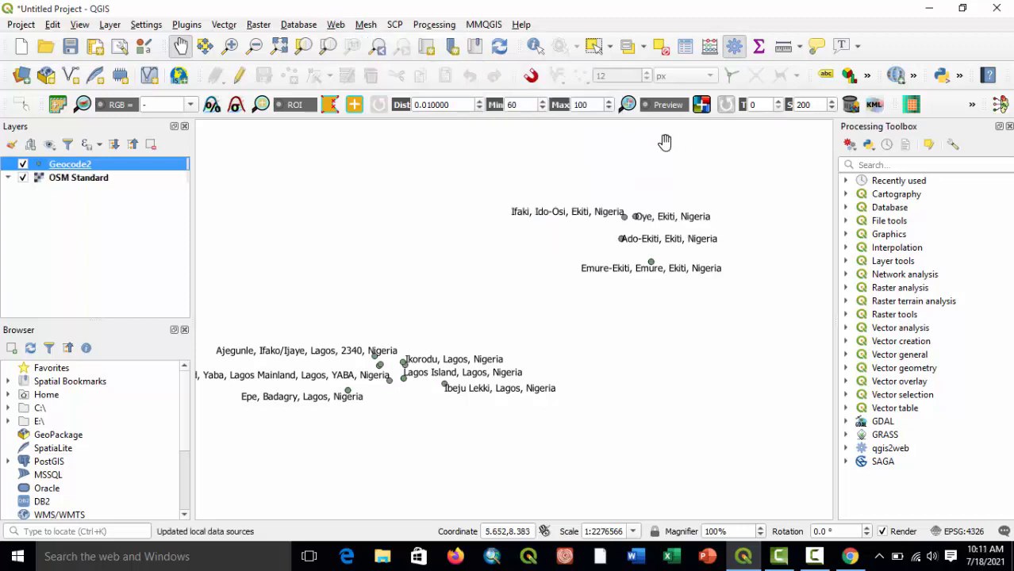
{"action": "left_click_drag", "start_coordinate": [574, 326], "coordinate": [586, 324]}
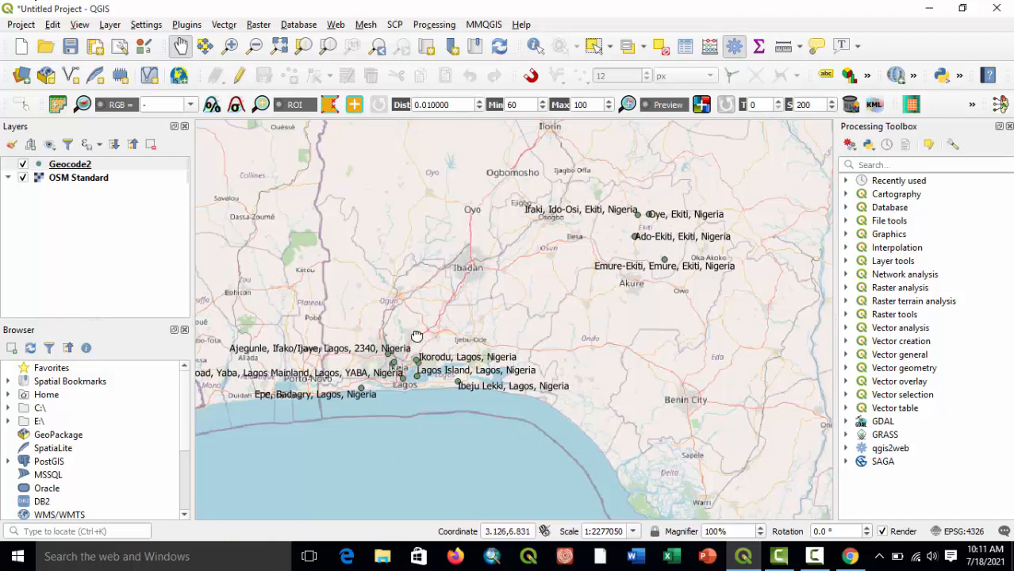
{"action": "left_click_drag", "start_coordinate": [416, 336], "coordinate": [463, 334]}
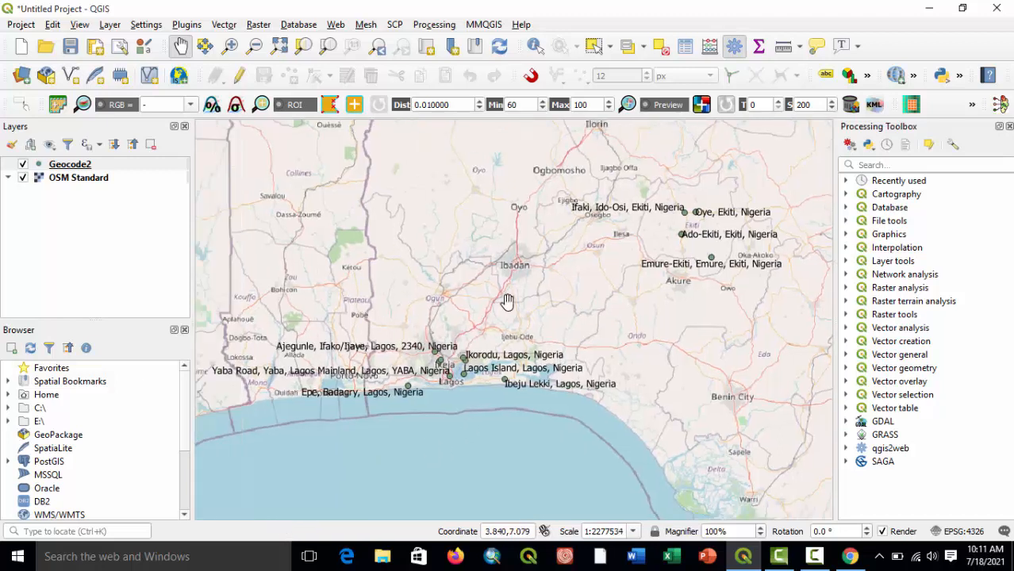
Open the plugin manager and search all plugins for "qgisc" to find the QGIS Cloud Plugin.
{"action": "left_click", "coordinate": [188, 24]}
{"action": "key", "text": "Escape"}
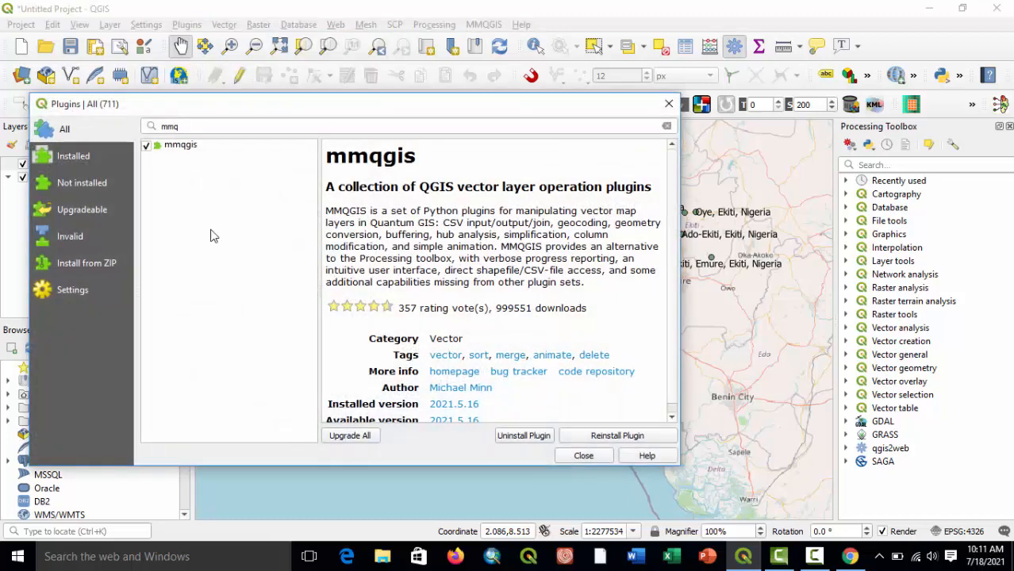
{"action": "left_click", "coordinate": [74, 159]}
{"action": "left_click", "coordinate": [65, 131]}
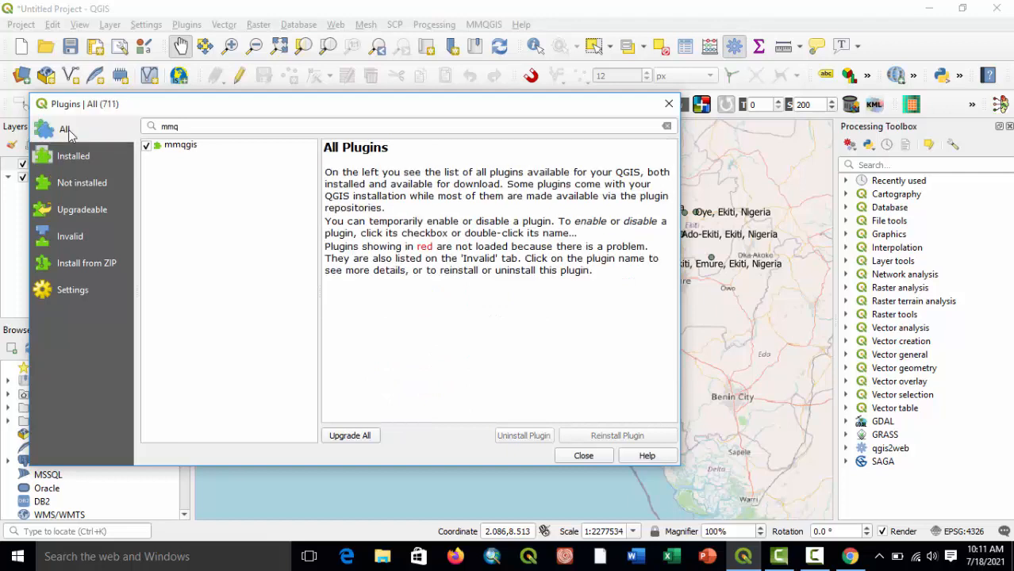
{"action": "double_click", "coordinate": [200, 132]}
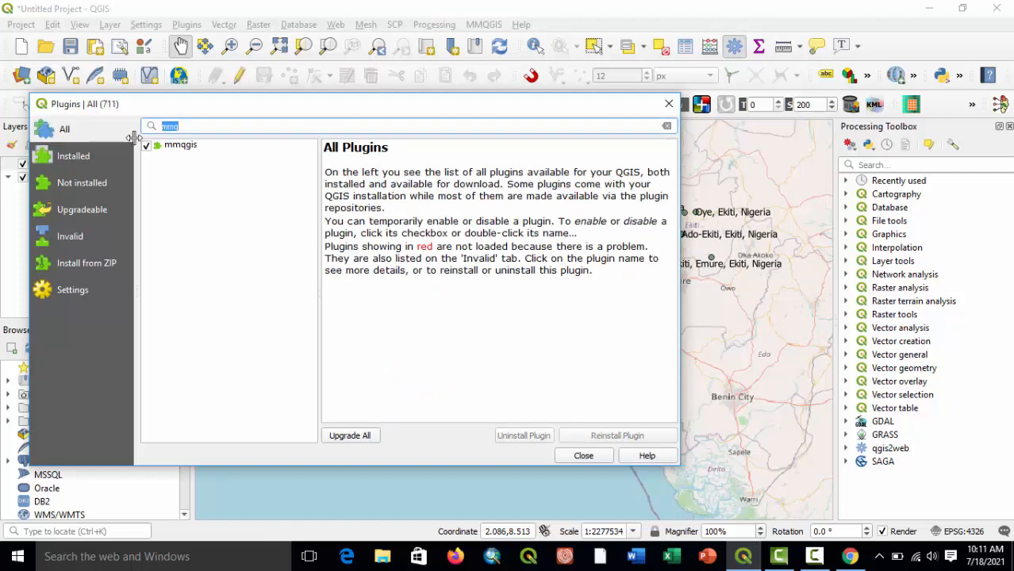
{"action": "type", "text": "qgisc"}
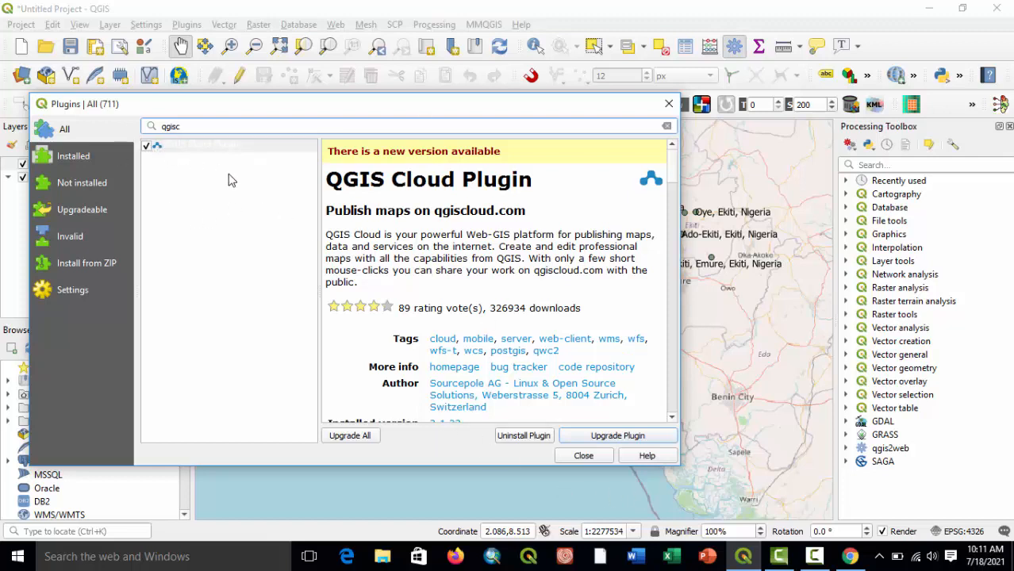
Upgrade the QGIS Cloud Plugin to its newest available version and close the plugin manager.
{"action": "left_click", "coordinate": [525, 437]}
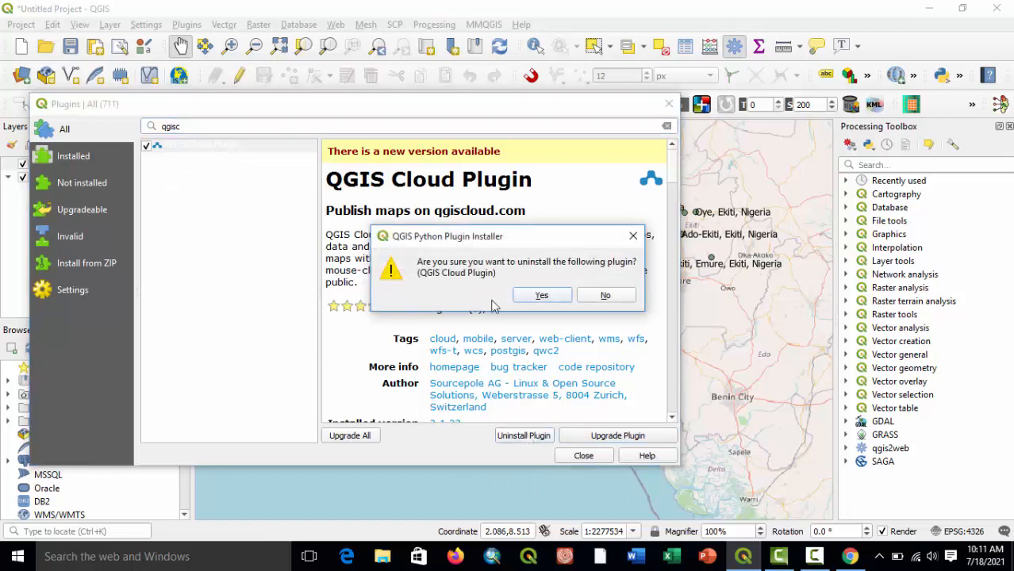
{"action": "left_click", "coordinate": [633, 236]}
{"action": "left_click", "coordinate": [619, 437]}
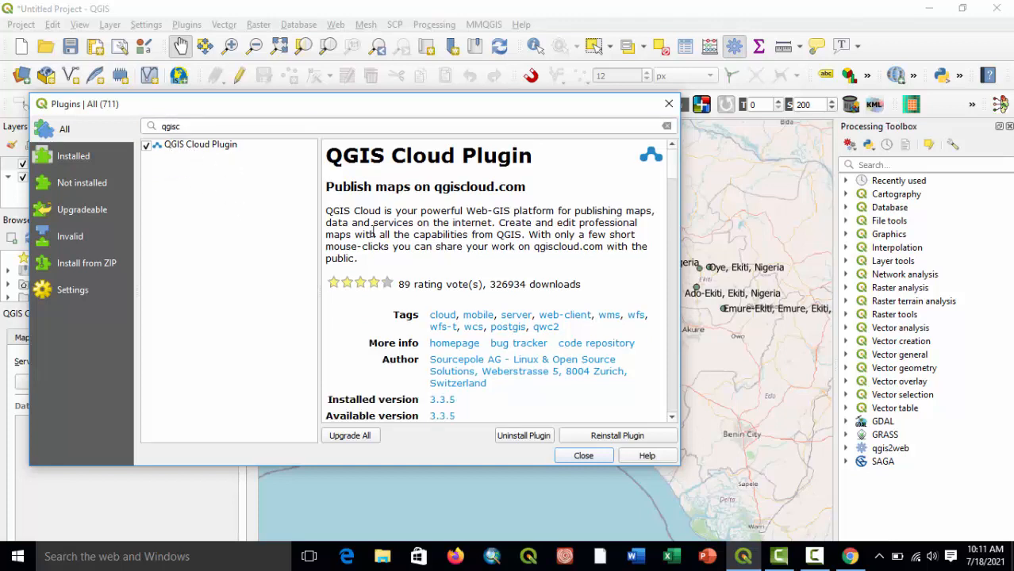
{"action": "left_click_drag", "start_coordinate": [399, 111], "coordinate": [544, 26]}
{"action": "left_click", "coordinate": [812, 19]}
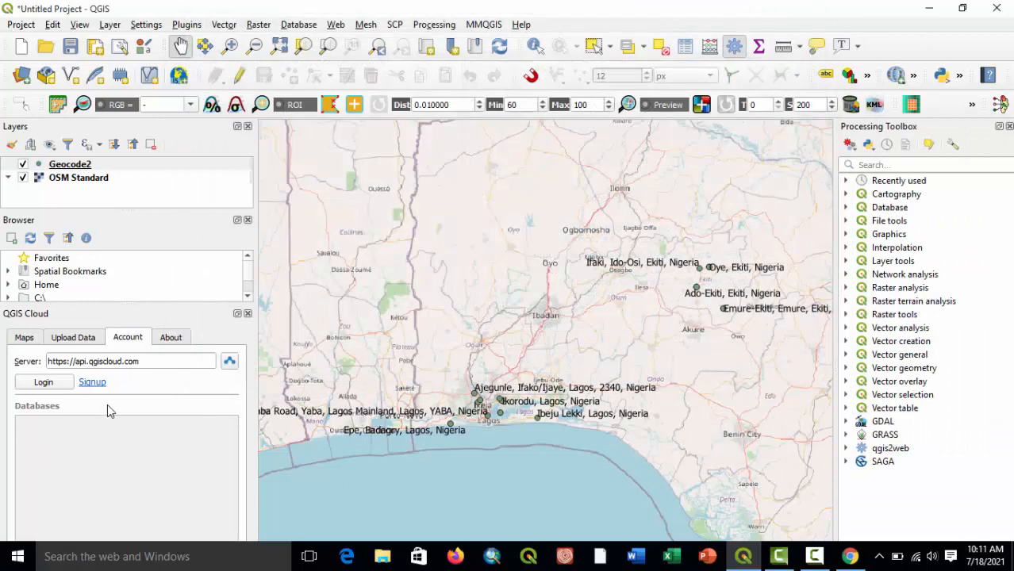
Dock the QGIS Cloud panel above the Processing Toolbox and narrow the Layers and Browser panels to enlarge the map.
{"action": "left_click", "coordinate": [236, 314]}
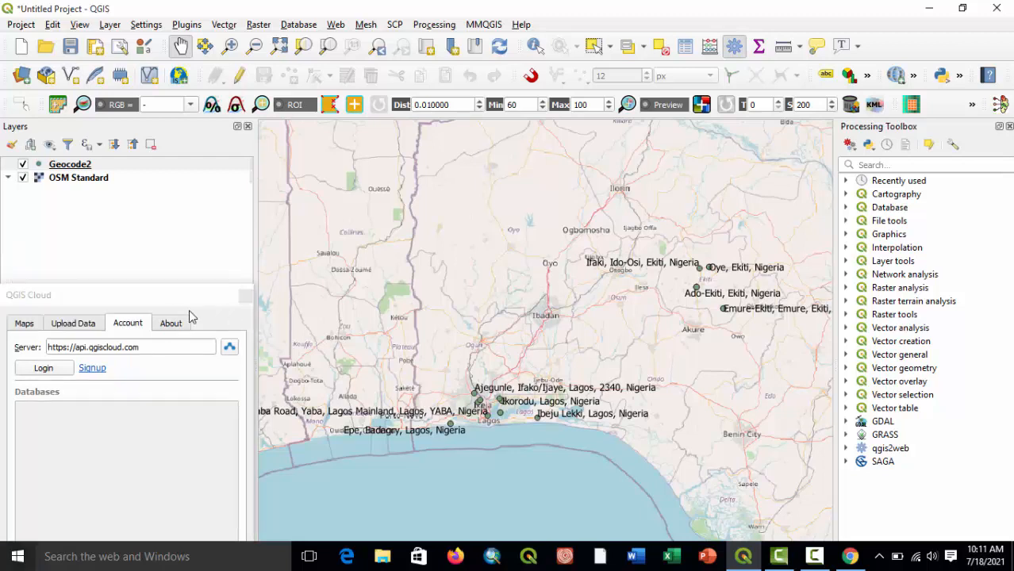
{"action": "left_click_drag", "start_coordinate": [159, 298], "coordinate": [905, 143]}
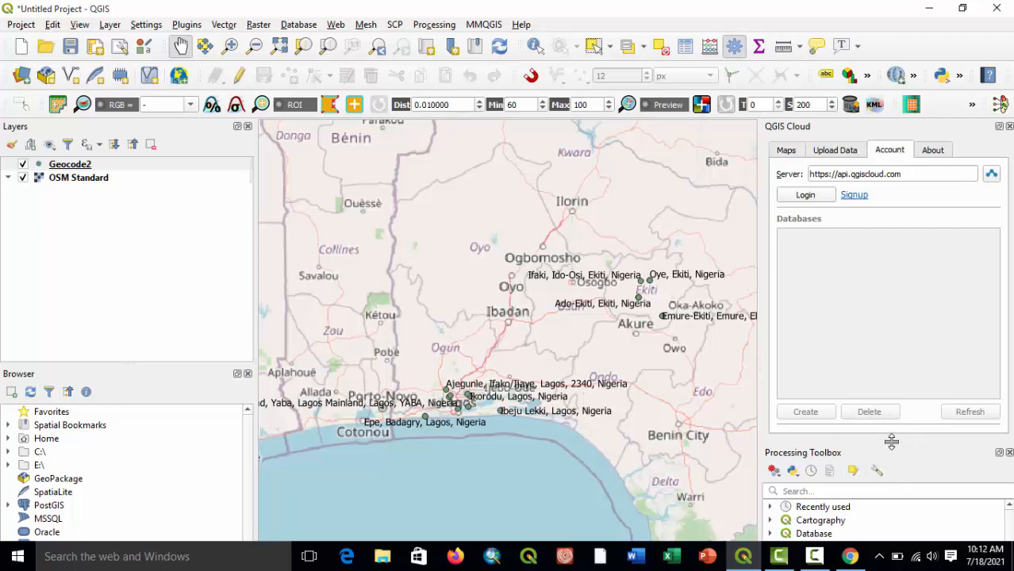
{"action": "left_click_drag", "start_coordinate": [891, 443], "coordinate": [891, 424]}
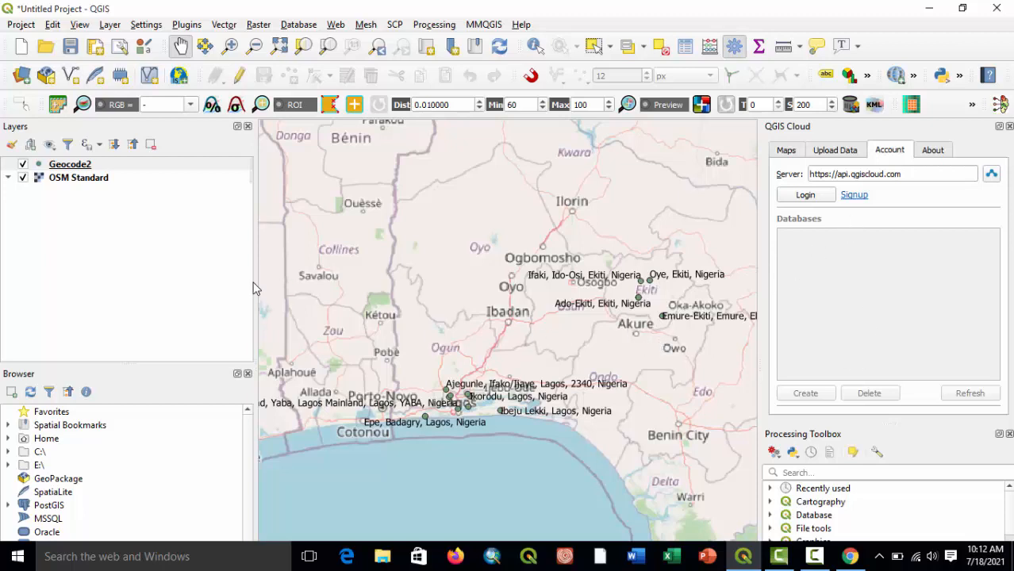
{"action": "left_click_drag", "start_coordinate": [249, 279], "coordinate": [142, 271]}
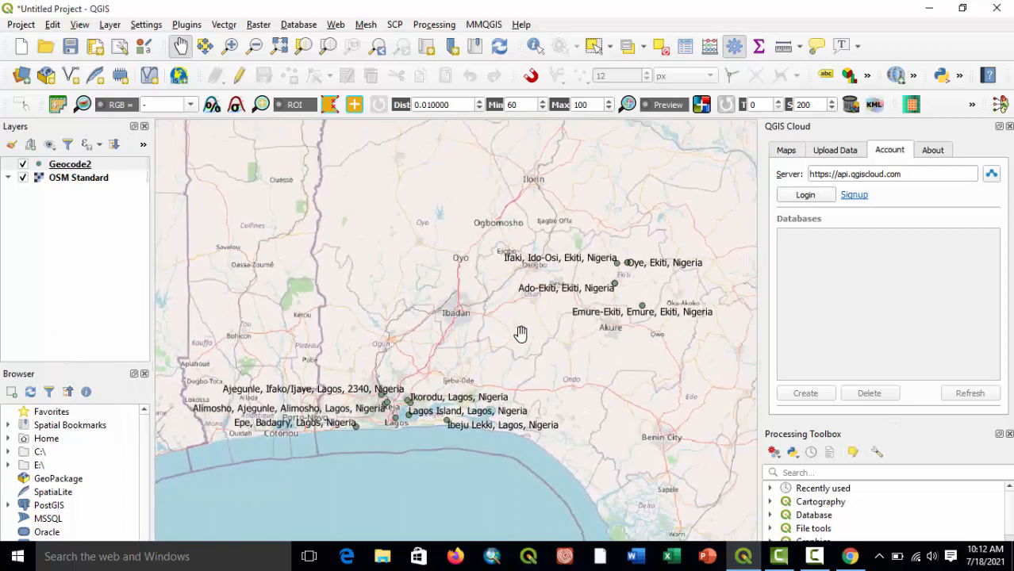
{"action": "left_click_drag", "start_coordinate": [525, 407], "coordinate": [540, 382]}
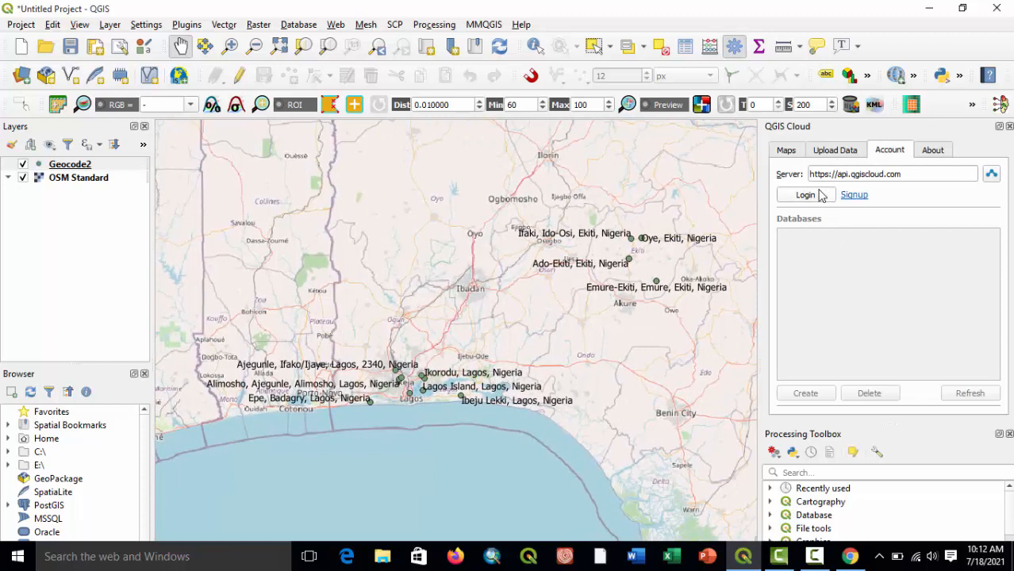
Log in to the QGIS Cloud account with its username and password, and dismiss the resulting notifications.
{"action": "left_click", "coordinate": [838, 152]}
{"action": "left_click", "coordinate": [786, 156]}
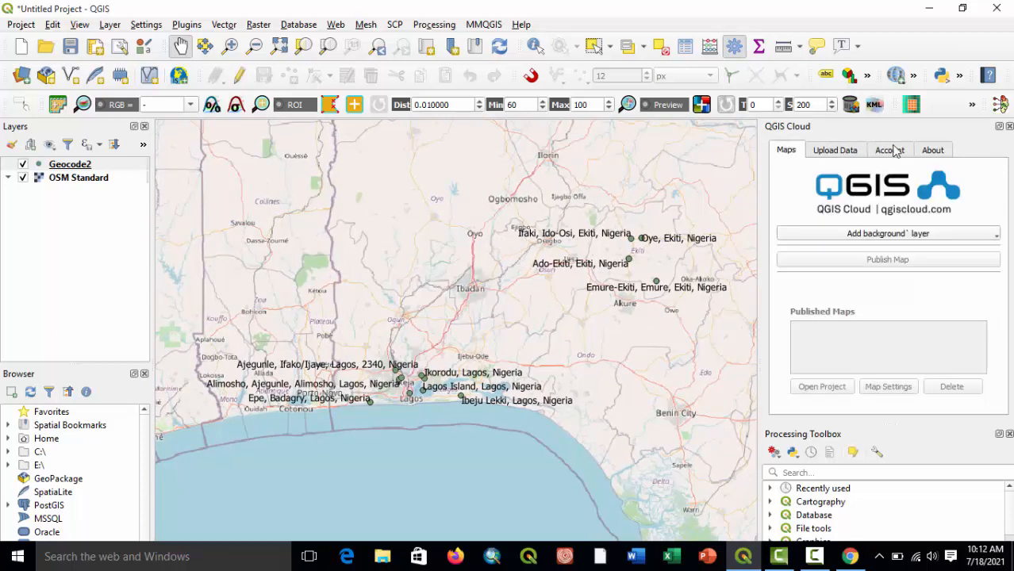
{"action": "left_click", "coordinate": [891, 152]}
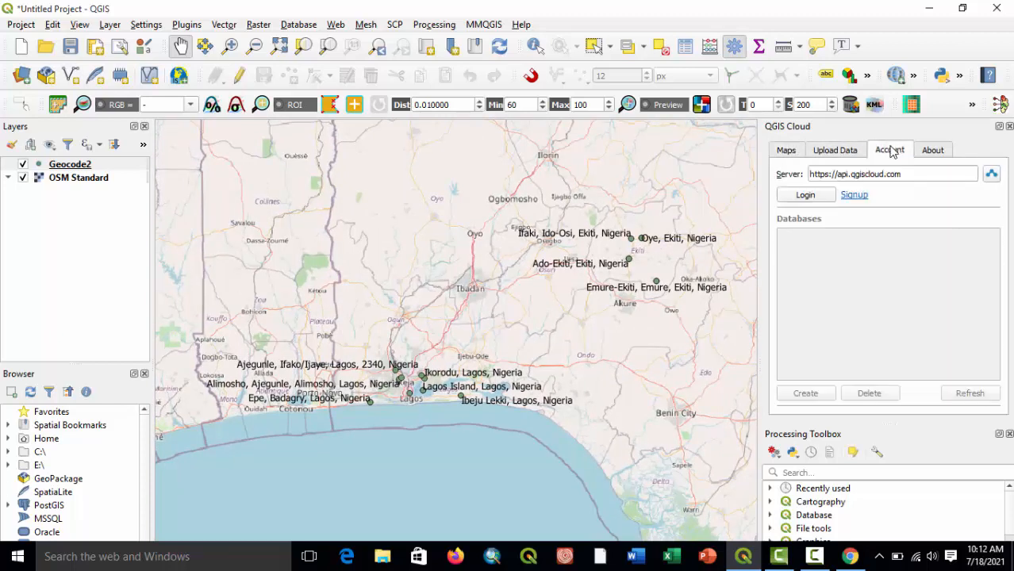
{"action": "left_click", "coordinate": [809, 199]}
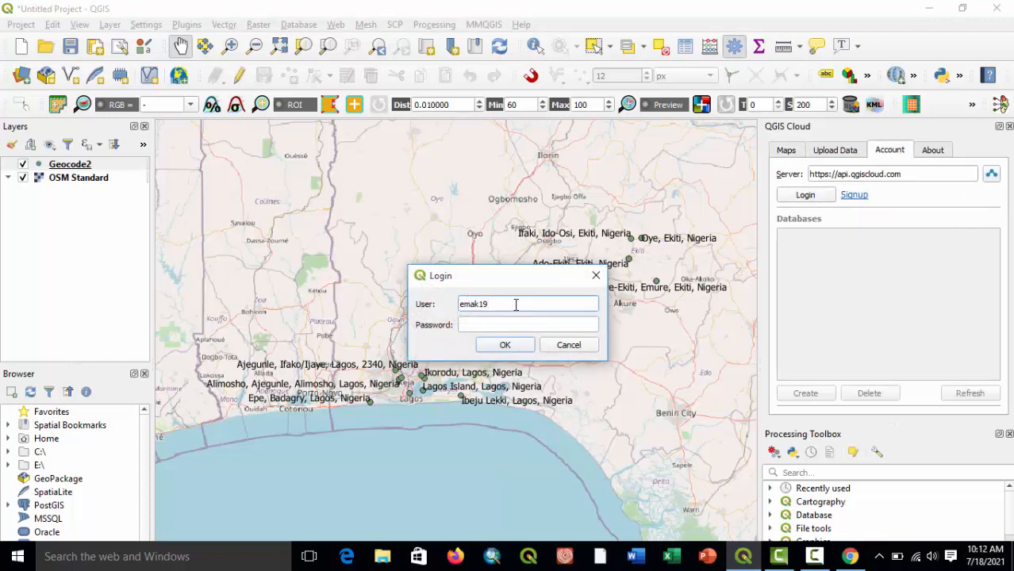
{"action": "key", "text": "Tab"}
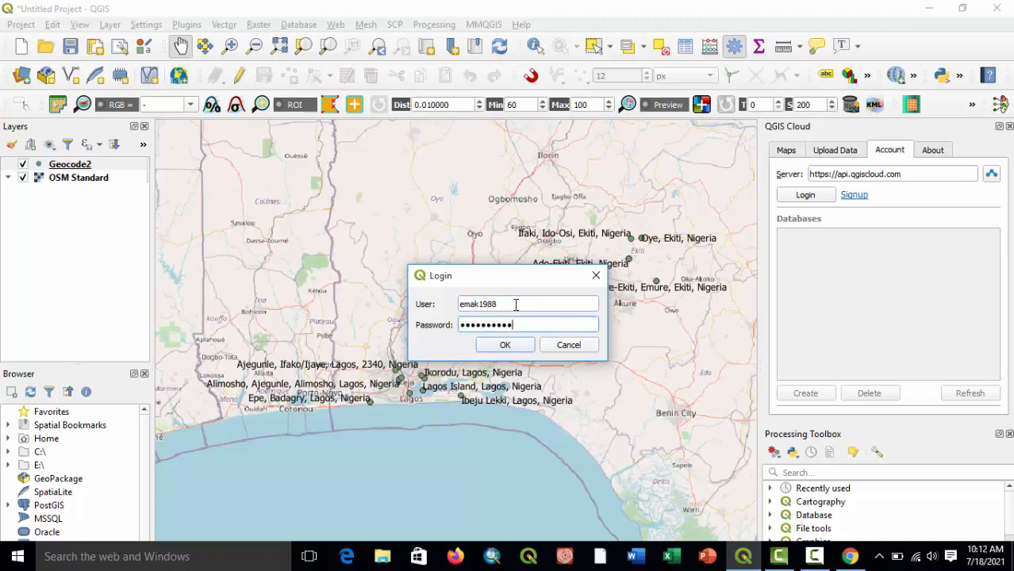
{"action": "left_click", "coordinate": [508, 347]}
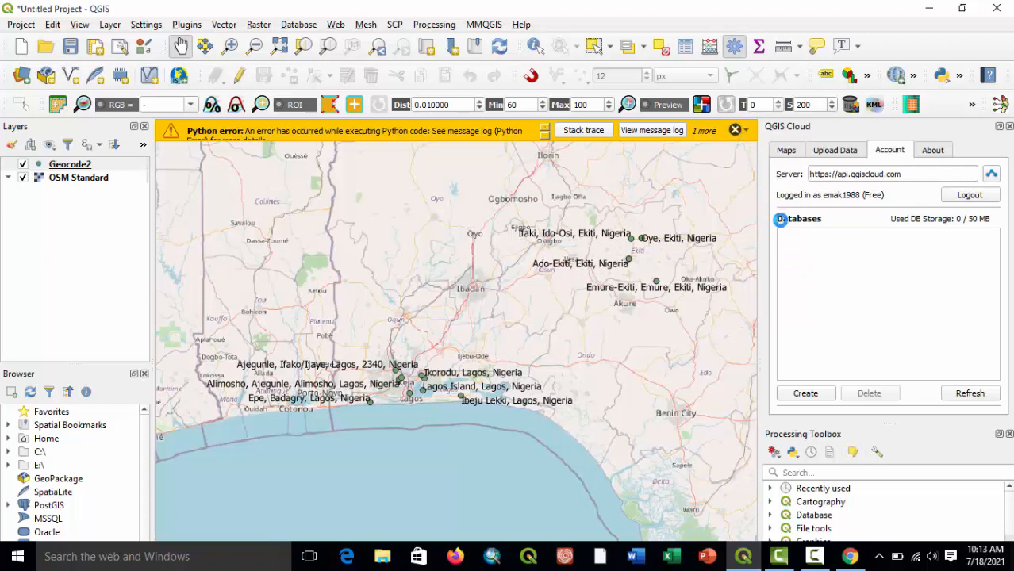
{"action": "left_click", "coordinate": [734, 130]}
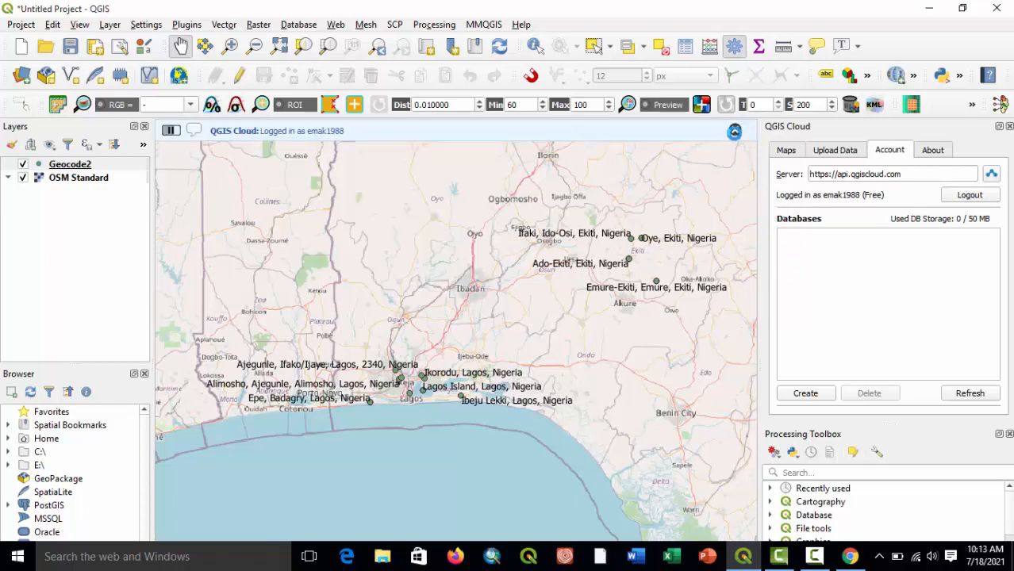
{"action": "left_click", "coordinate": [736, 129]}
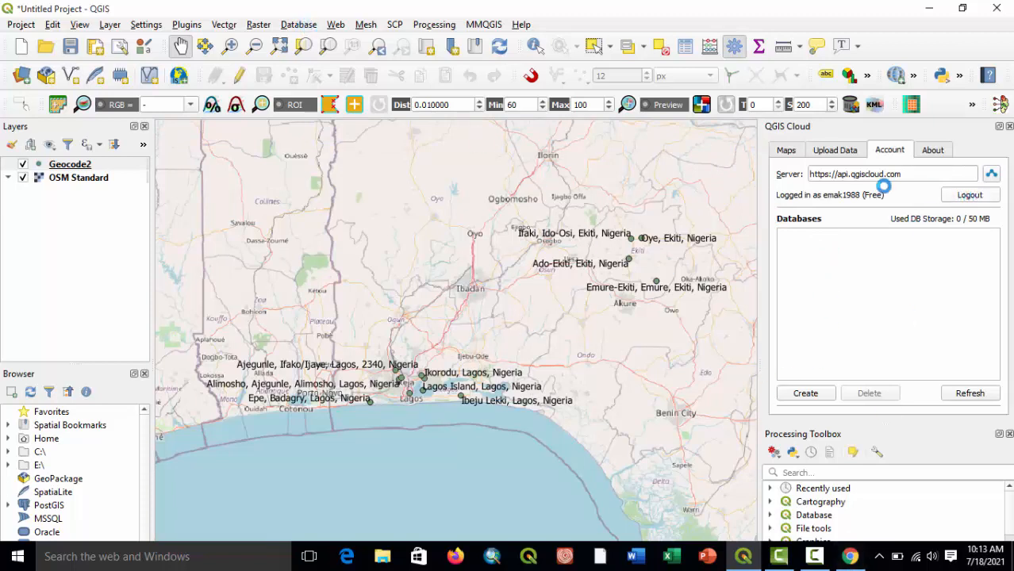
Remove the OSM Standard basemap from the project, leaving only the Geocode2 points.
{"action": "left_click", "coordinate": [839, 145]}
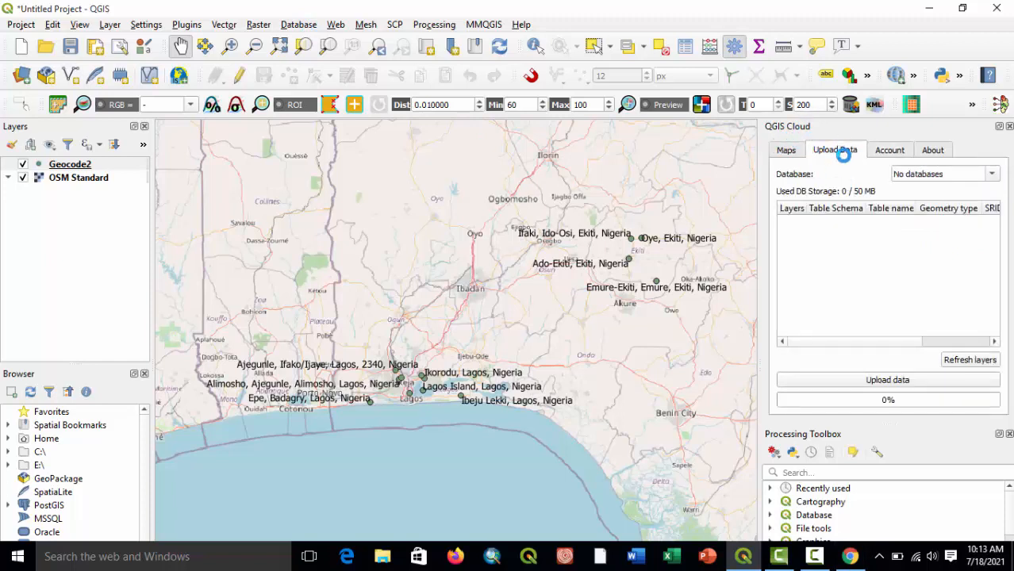
{"action": "left_click", "coordinate": [786, 151]}
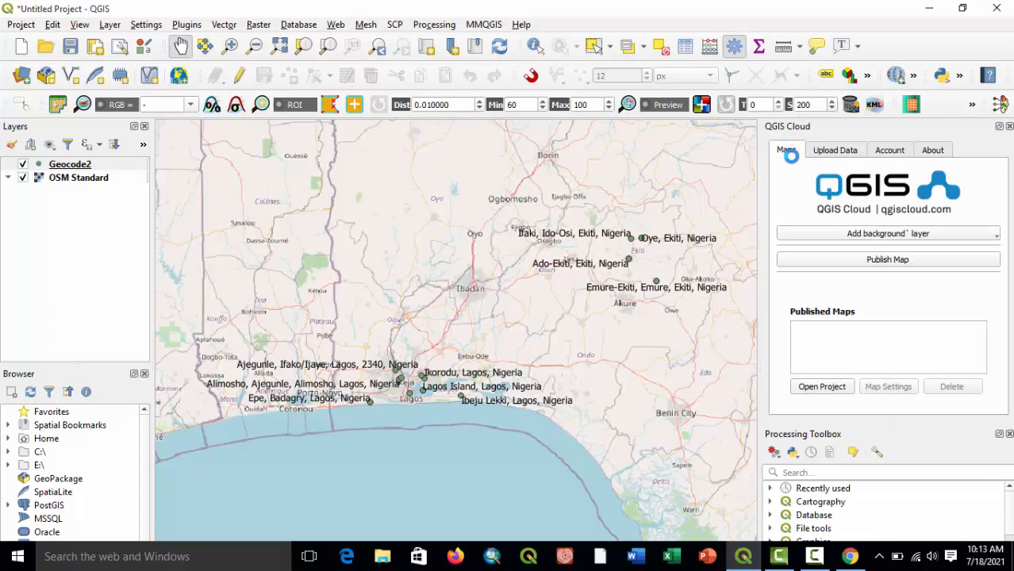
{"action": "left_click", "coordinate": [23, 178]}
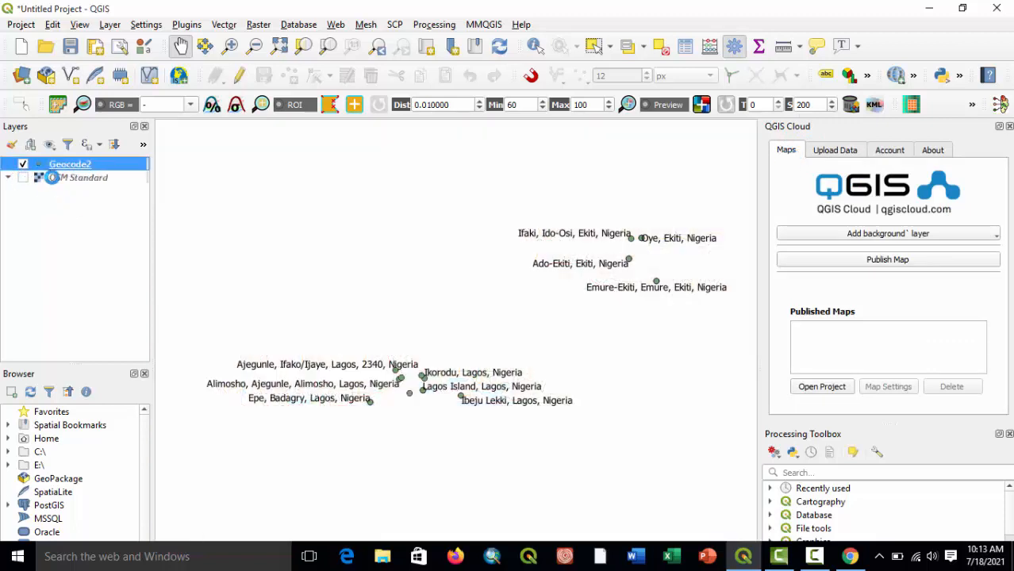
{"action": "right_click", "coordinate": [52, 178]}
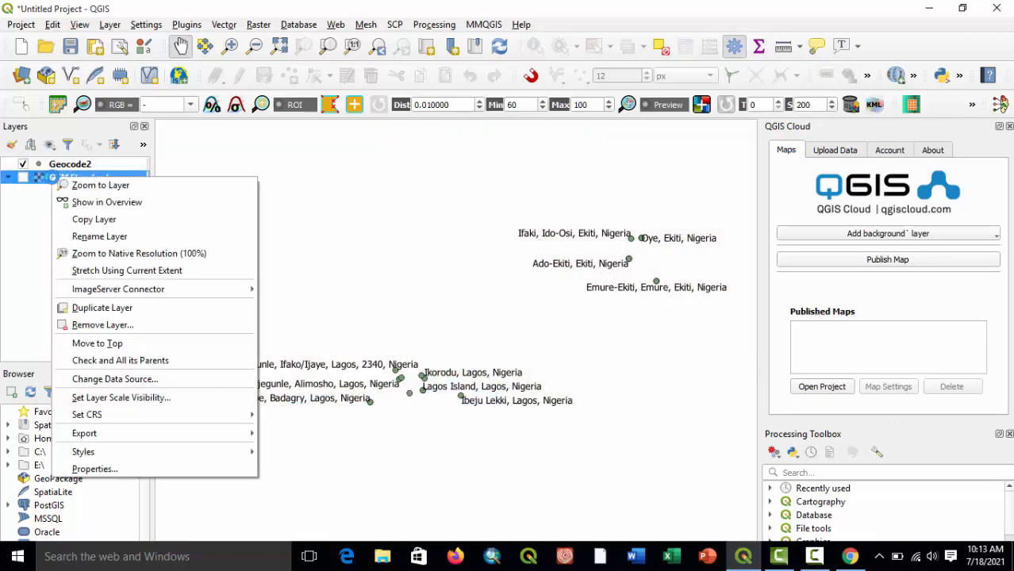
{"action": "left_click", "coordinate": [103, 324]}
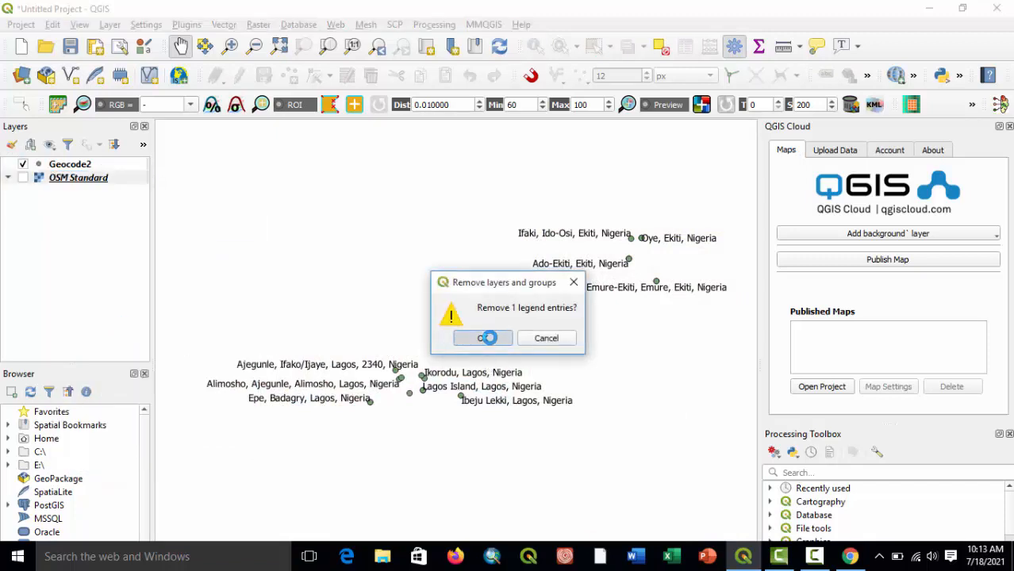
{"action": "left_click", "coordinate": [484, 337]}
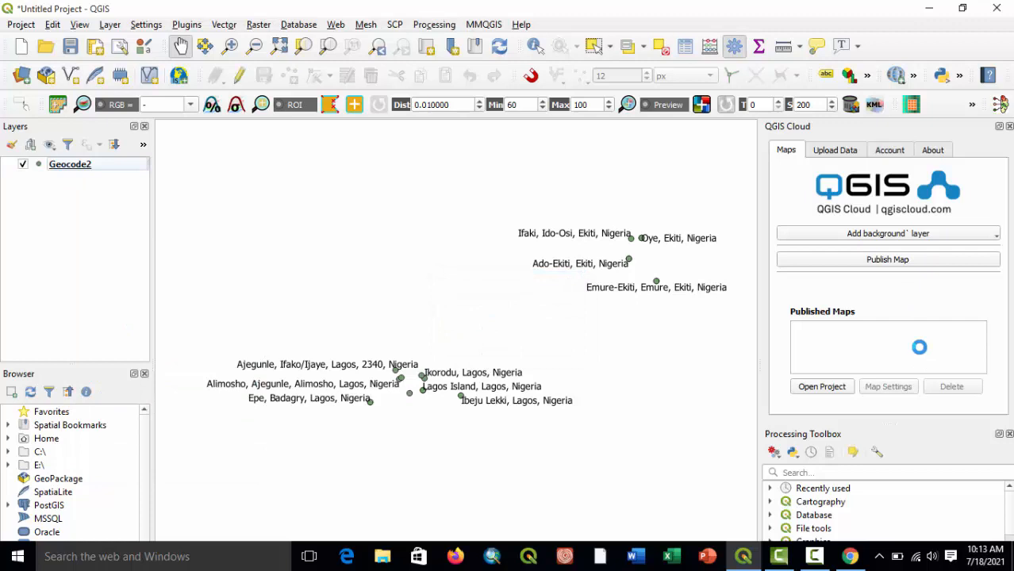
Add OpenStreetMap as the background layer through the QGIS Cloud plugin.
{"action": "left_click", "coordinate": [871, 234]}
{"action": "mouse_move", "coordinate": [856, 268]}
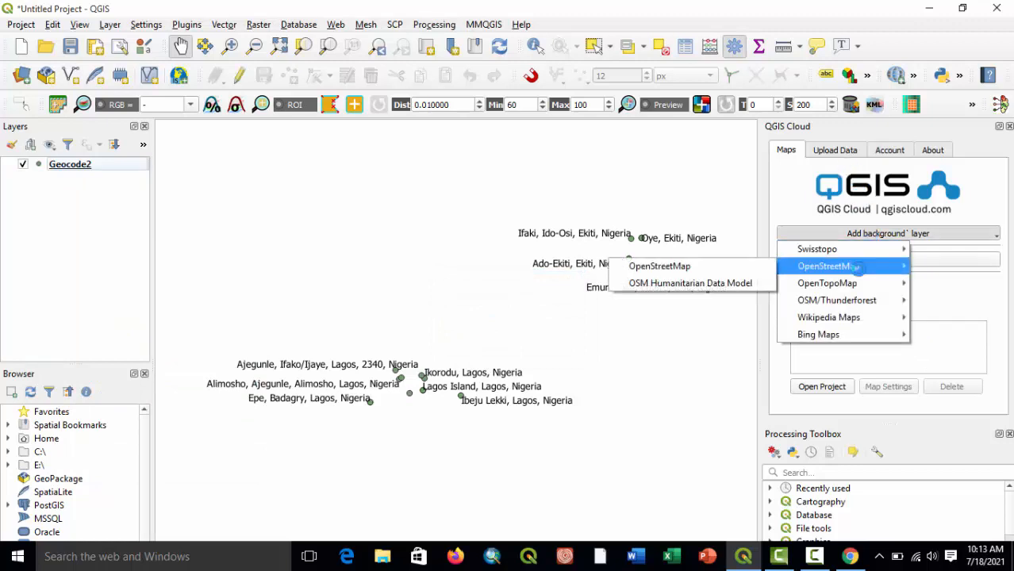
{"action": "left_click", "coordinate": [753, 266]}
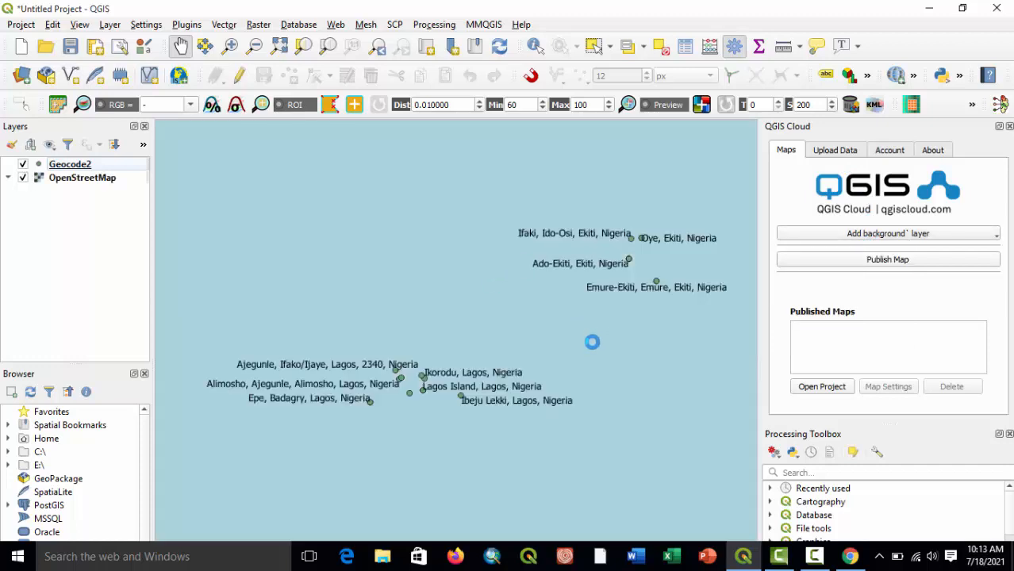
{"action": "scroll", "coordinate": [607, 373], "scroll_direction": "down", "scroll_amount": 1}
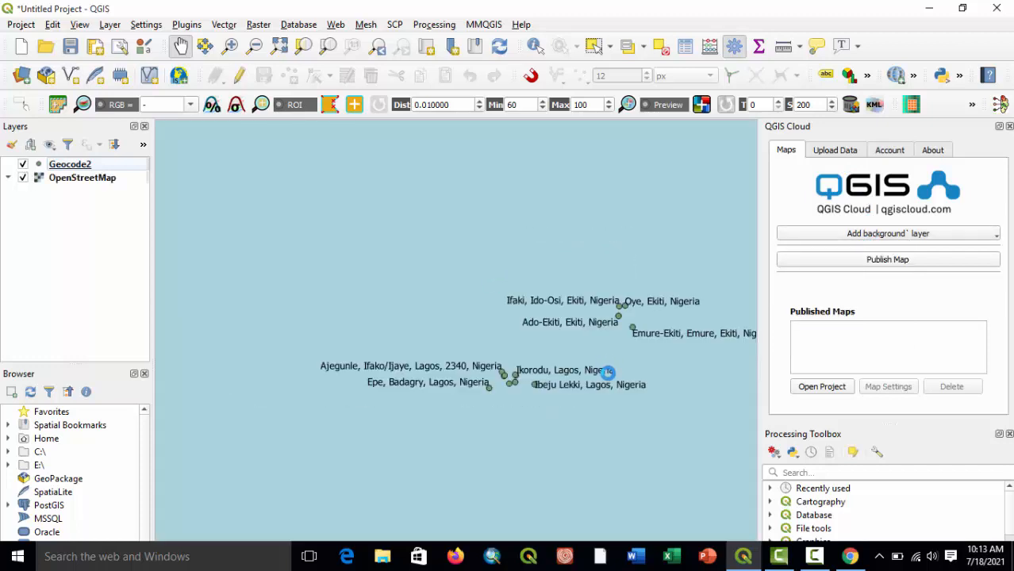
{"action": "scroll", "coordinate": [607, 373], "scroll_direction": "down", "scroll_amount": 2}
{"action": "scroll", "coordinate": [607, 375], "scroll_direction": "up", "scroll_amount": 1}
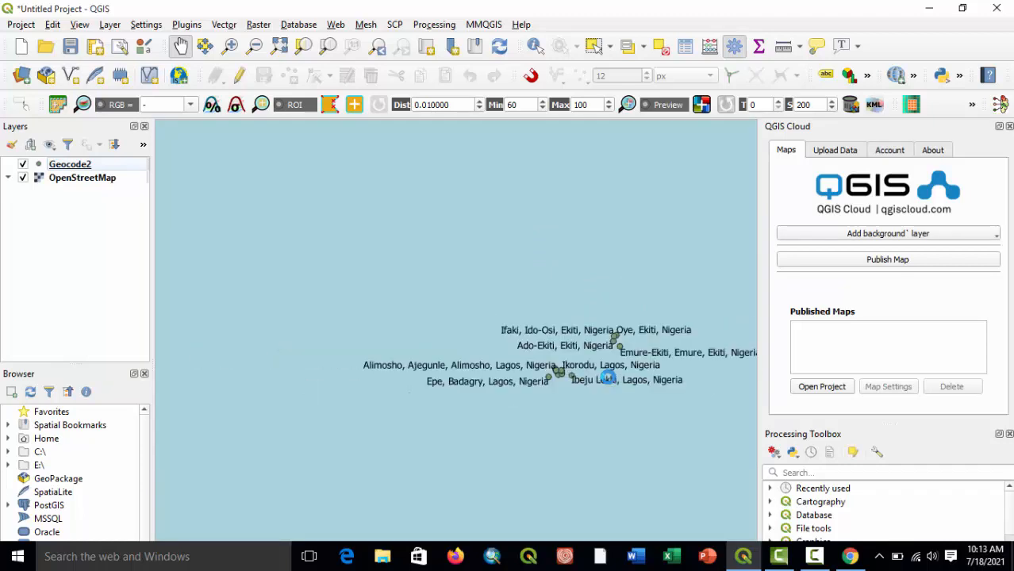
{"action": "scroll", "coordinate": [618, 380], "scroll_direction": "down", "scroll_amount": 2}
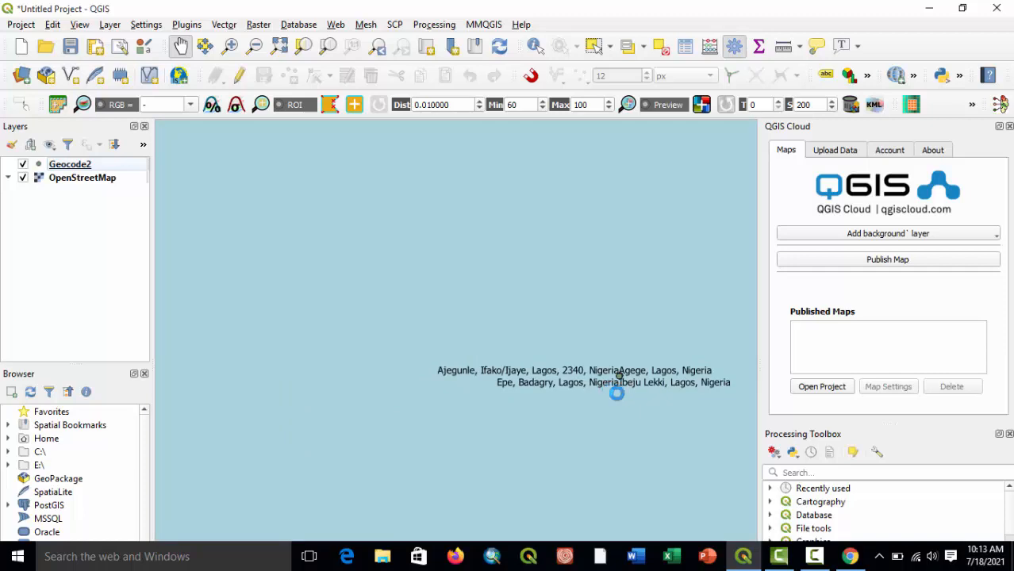
Remove the OpenStreetMap background layer from the project.
{"action": "right_click", "coordinate": [80, 177]}
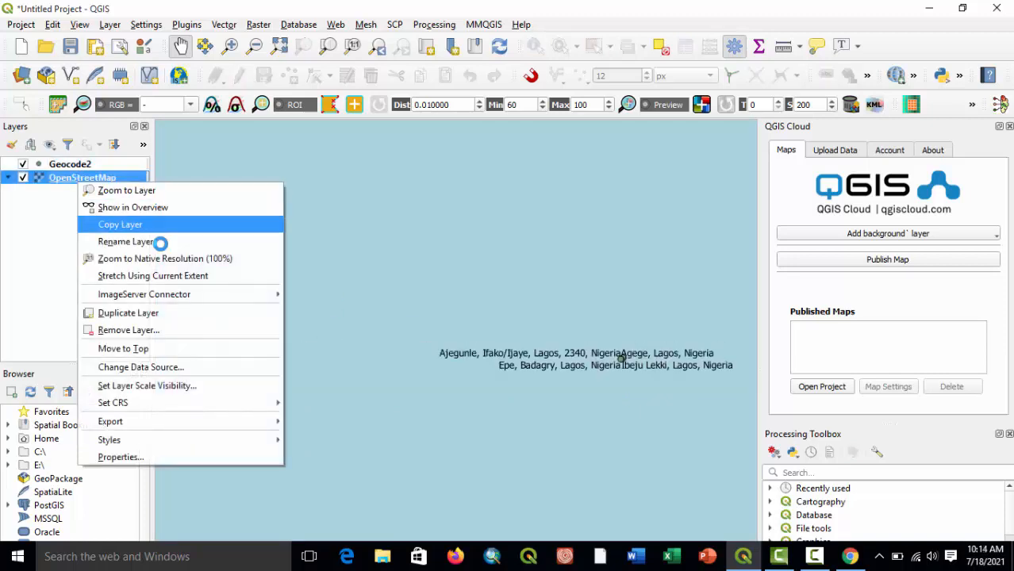
{"action": "left_click", "coordinate": [135, 330]}
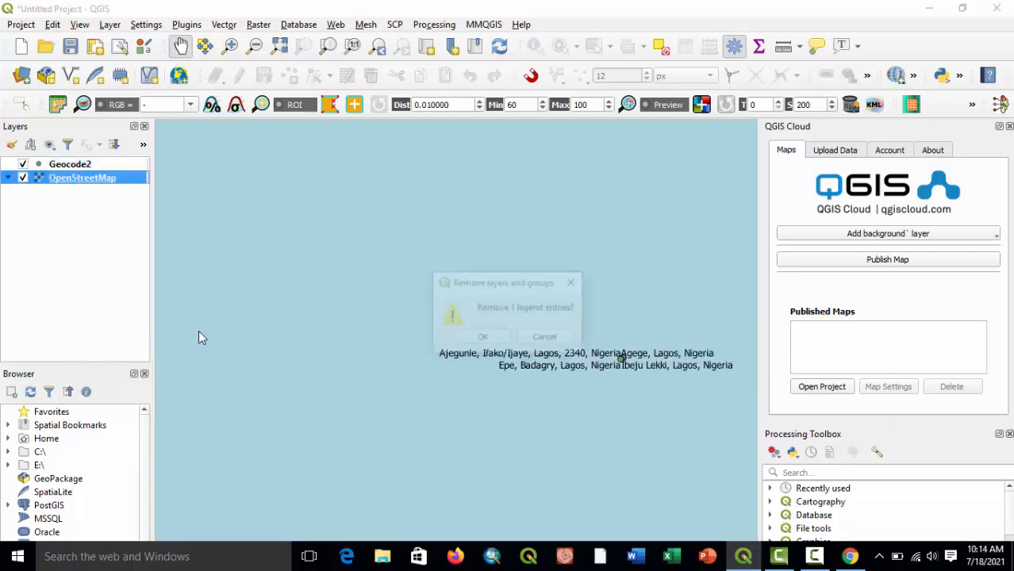
{"action": "left_click", "coordinate": [479, 337]}
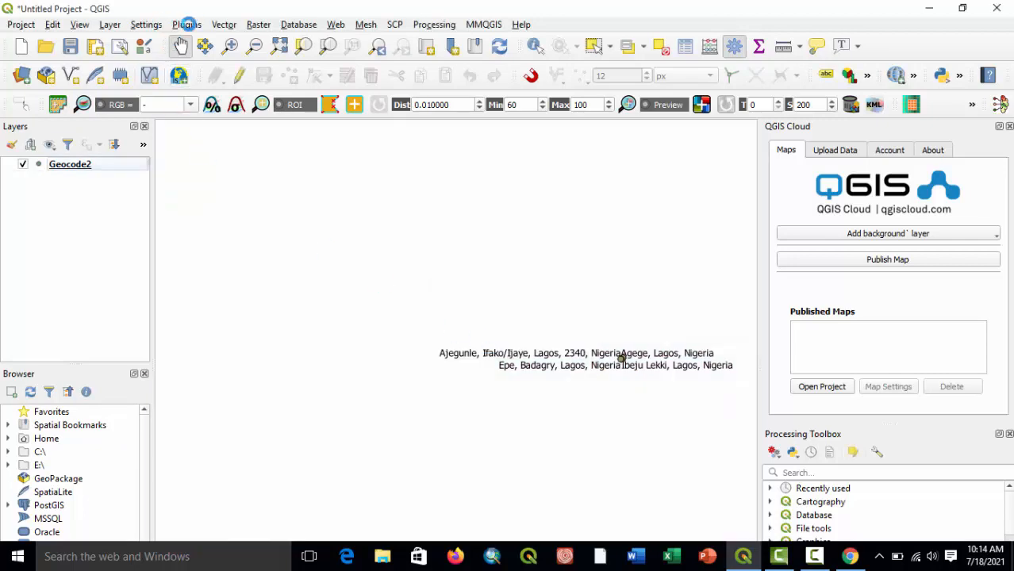
Add the OSM Standard basemap from QuickMapServices again and center the geocoded points in the map view.
{"action": "left_click", "coordinate": [335, 24]}
{"action": "mouse_move", "coordinate": [429, 74]}
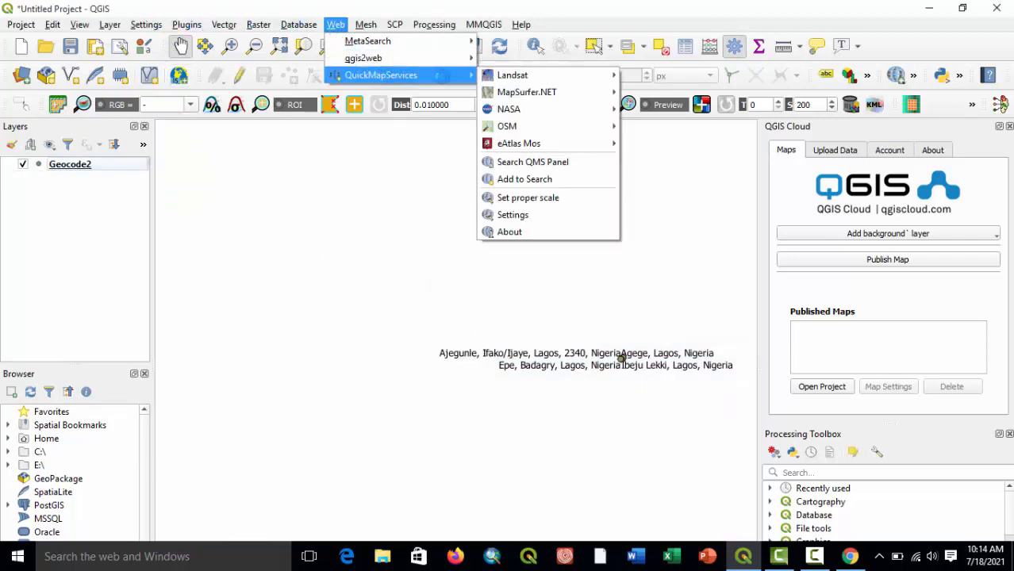
{"action": "mouse_move", "coordinate": [539, 126]}
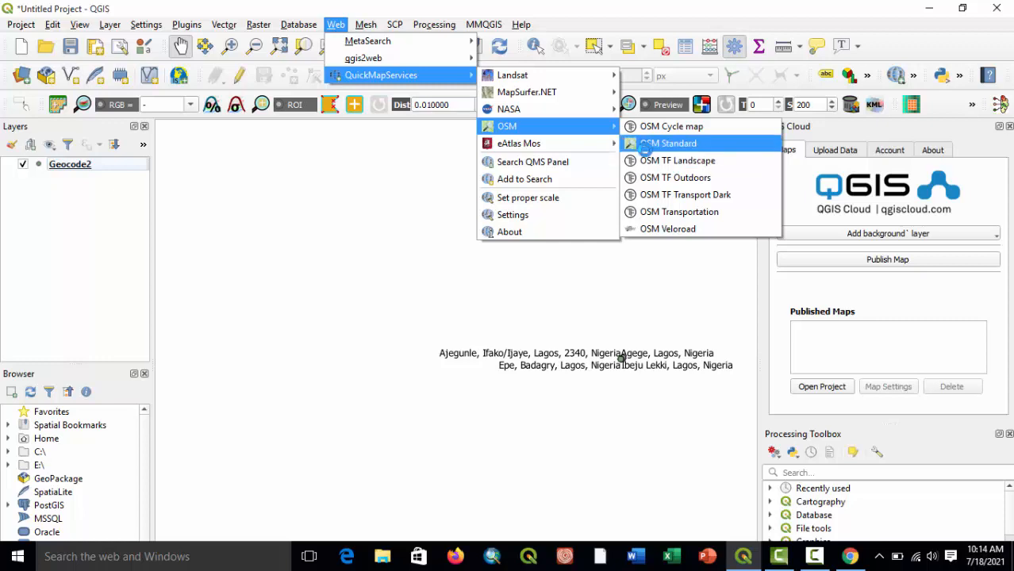
{"action": "left_click", "coordinate": [643, 145]}
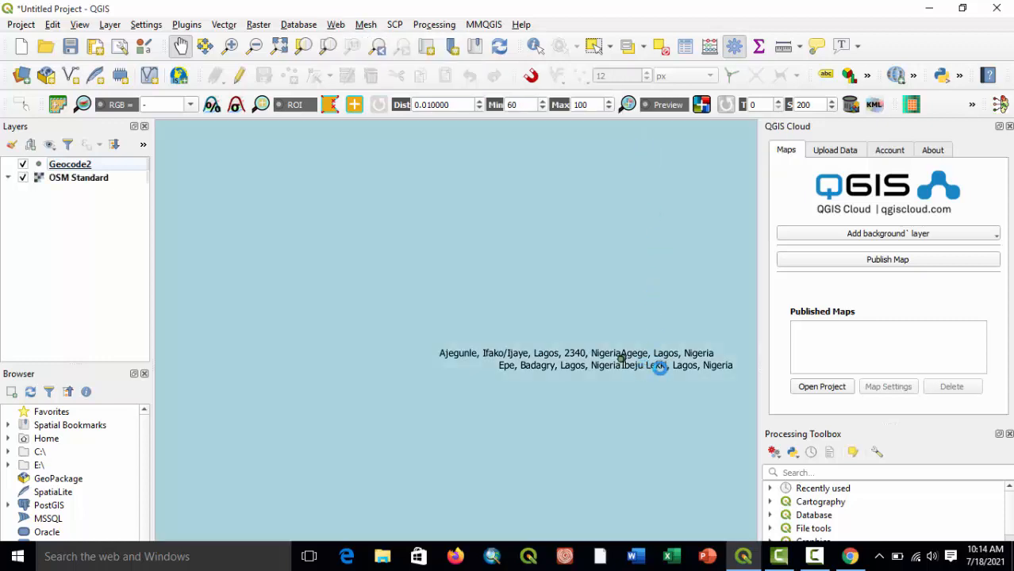
{"action": "left_click_drag", "start_coordinate": [655, 367], "coordinate": [529, 320]}
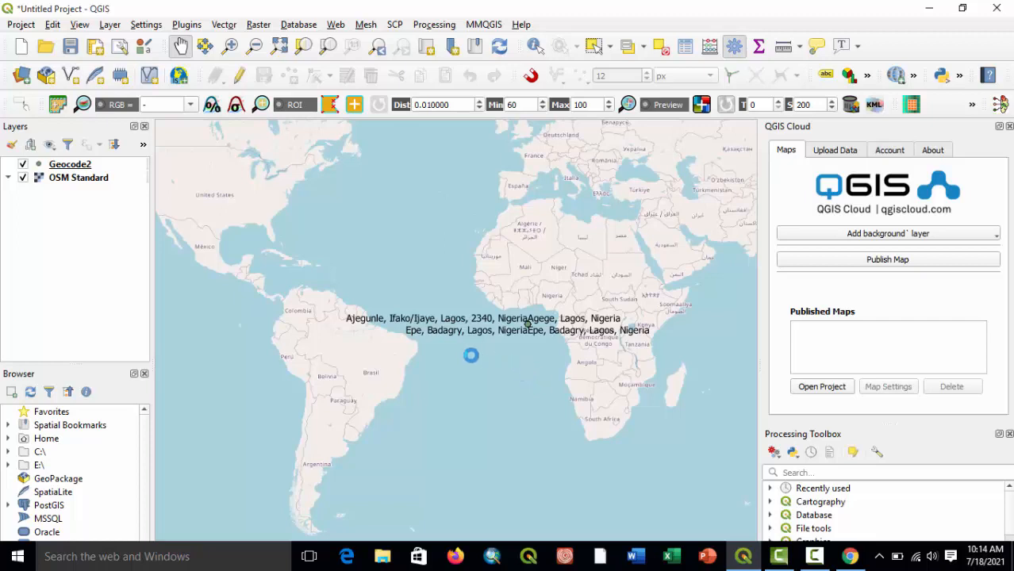
Set the OSM Standard layer's source coordinate reference system to EPSG:4978 - WGS 84 and apply it.
{"action": "right_click", "coordinate": [59, 180]}
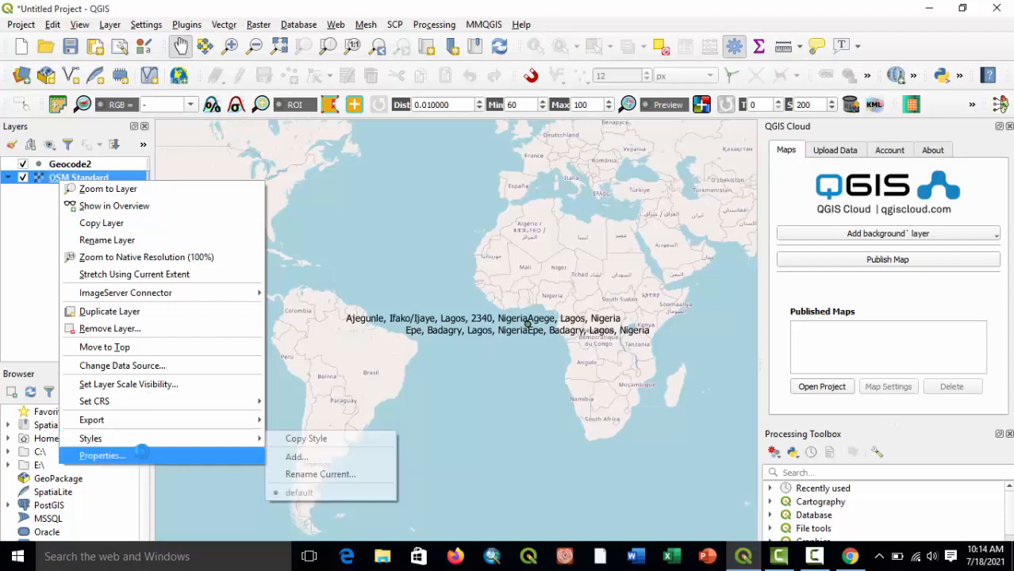
{"action": "left_click", "coordinate": [140, 454]}
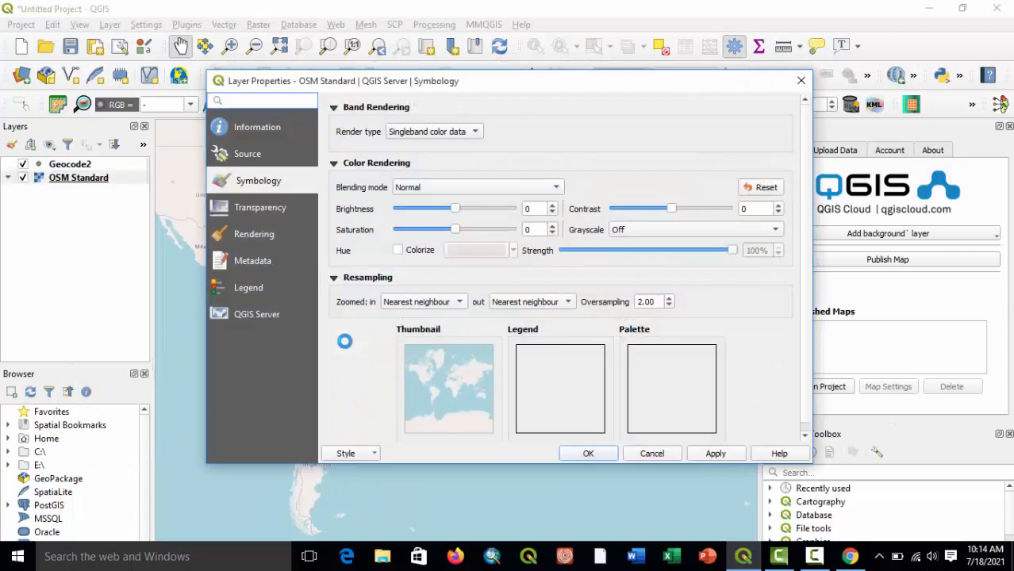
{"action": "left_click", "coordinate": [248, 154]}
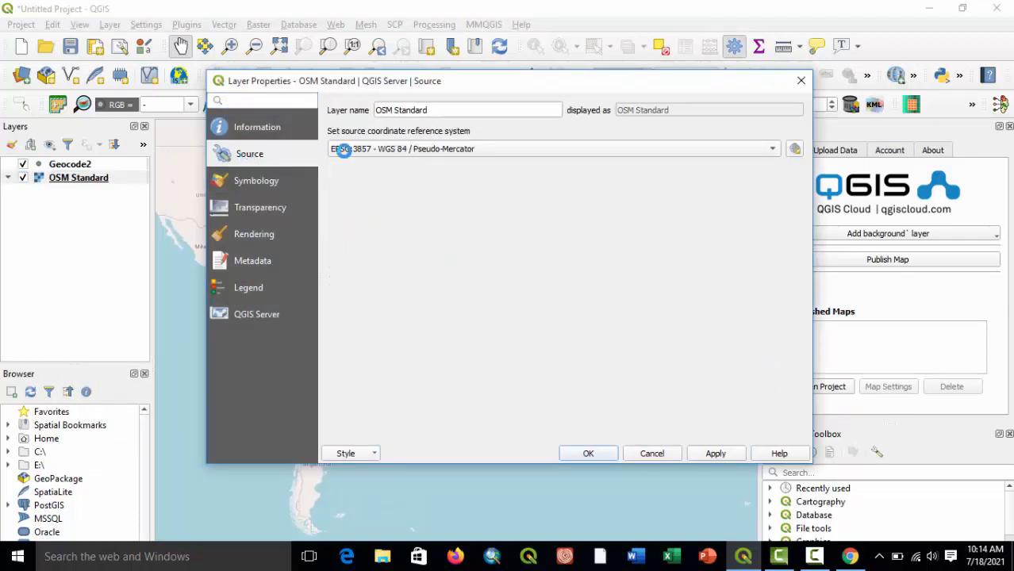
{"action": "left_click", "coordinate": [387, 147]}
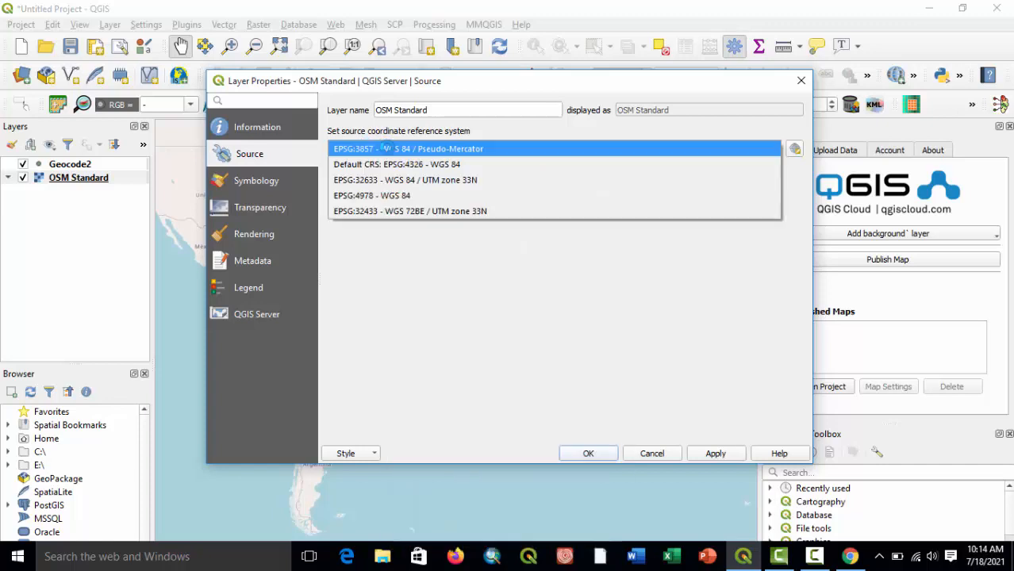
{"action": "left_click", "coordinate": [401, 196]}
{"action": "left_click", "coordinate": [714, 453]}
{"action": "left_click", "coordinate": [588, 453]}
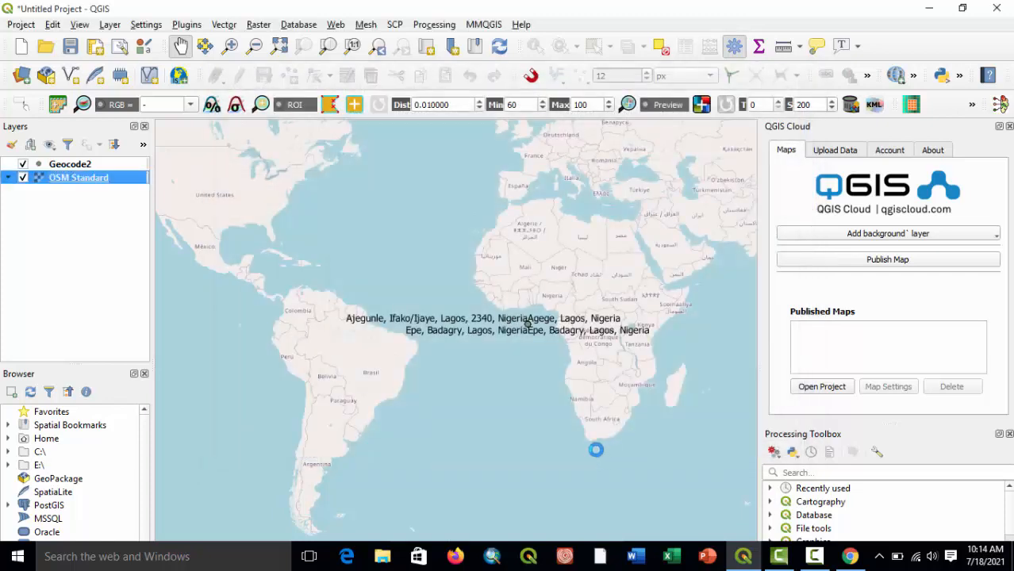
Check the source coordinate reference system in the Geocode2 layer's properties.
{"action": "right_click", "coordinate": [54, 164]}
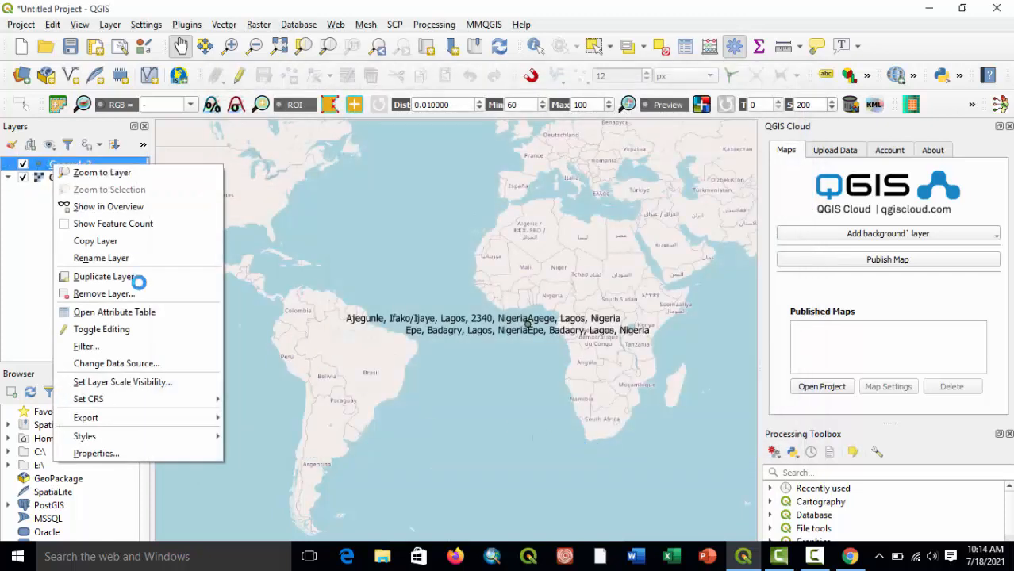
{"action": "left_click", "coordinate": [135, 451]}
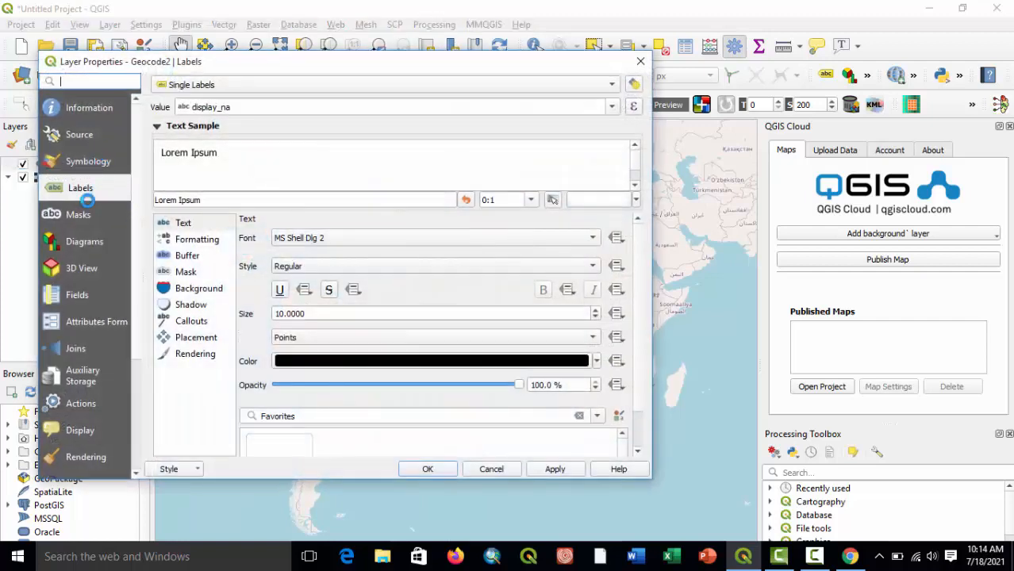
{"action": "left_click", "coordinate": [69, 135]}
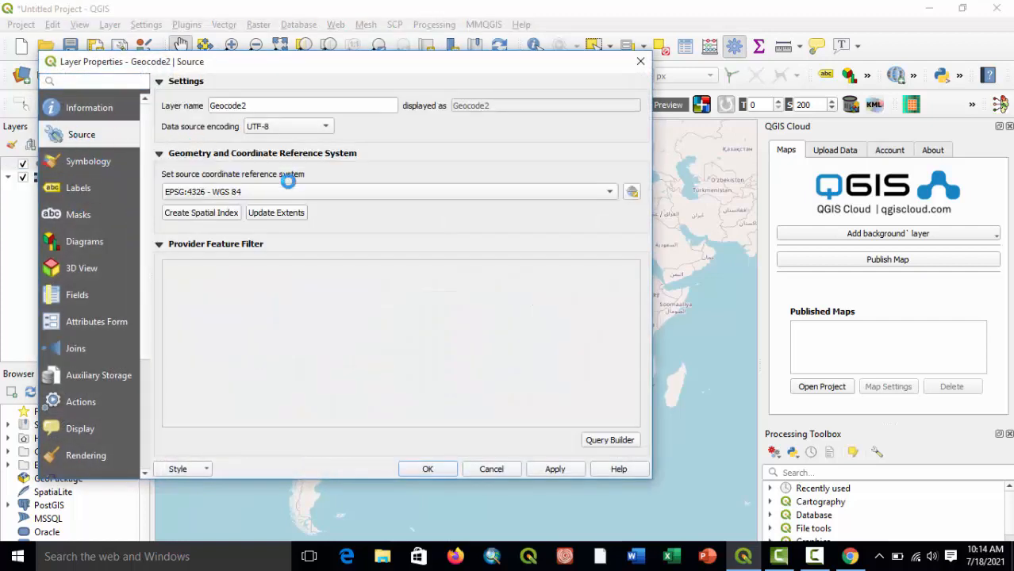
{"action": "left_click", "coordinate": [427, 469]}
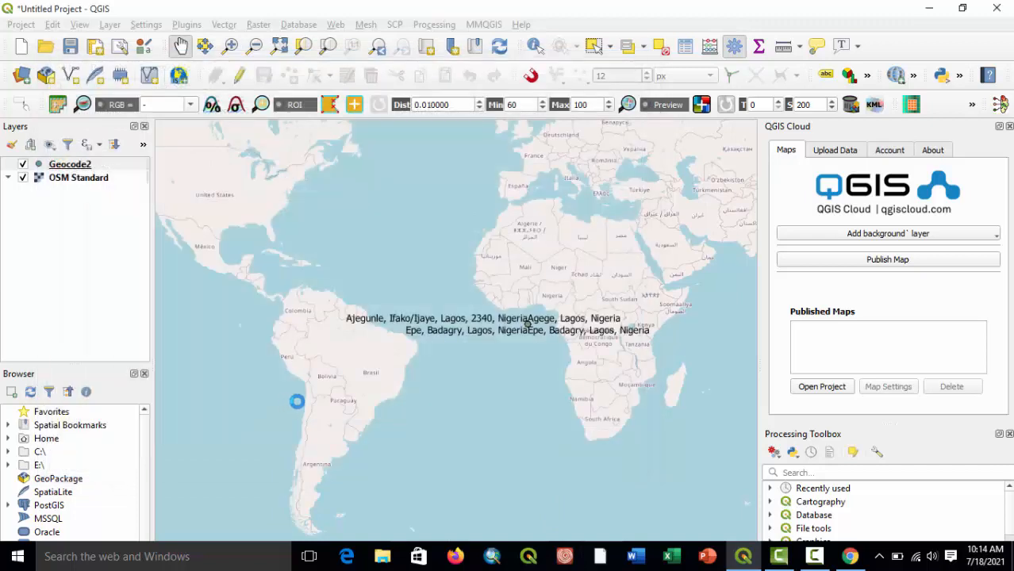
Remove the labelled Geocode2 layer and load it again as a vector layer from C:\GEOCODE\Geocode2.shp.
{"action": "right_click", "coordinate": [60, 165]}
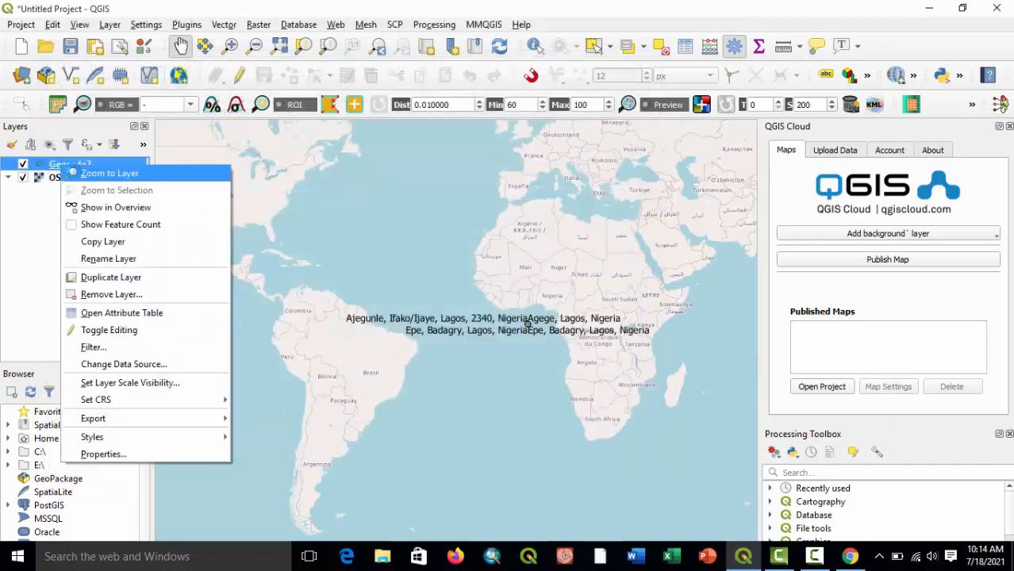
{"action": "left_click", "coordinate": [111, 294]}
{"action": "left_click", "coordinate": [478, 339]}
{"action": "left_click", "coordinate": [109, 24]}
{"action": "mouse_move", "coordinate": [242, 74]}
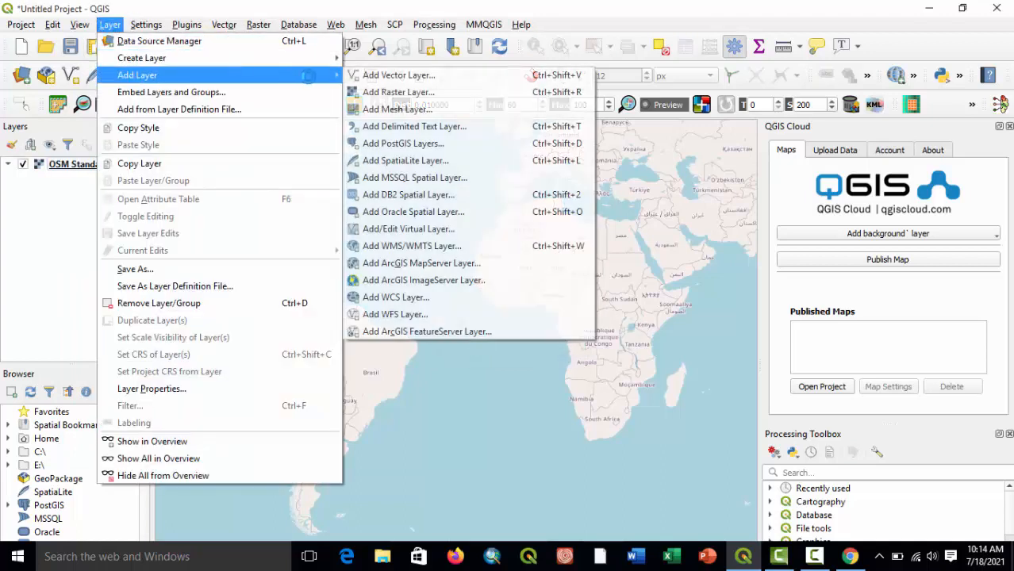
{"action": "left_click", "coordinate": [388, 75]}
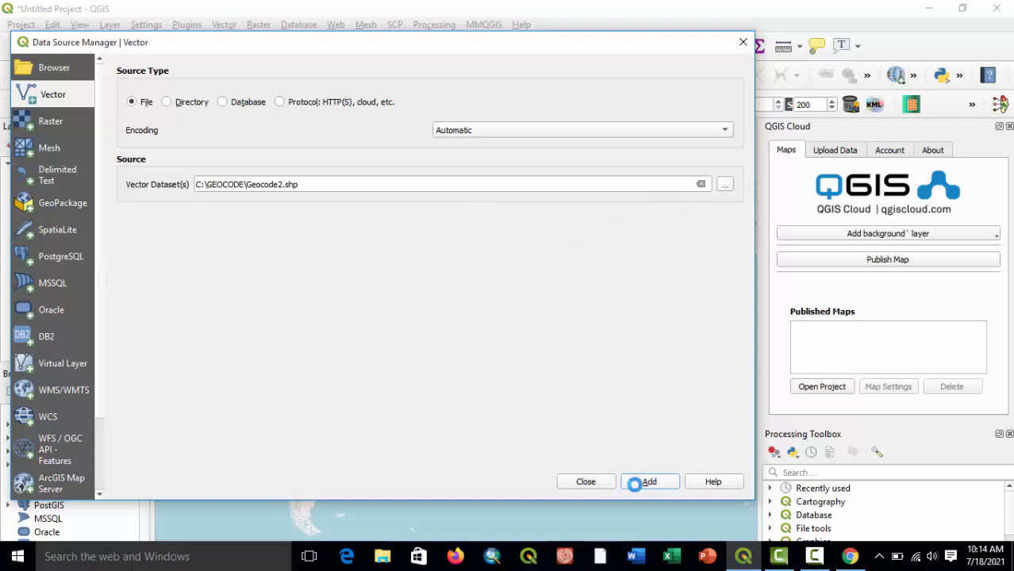
{"action": "left_click", "coordinate": [593, 481]}
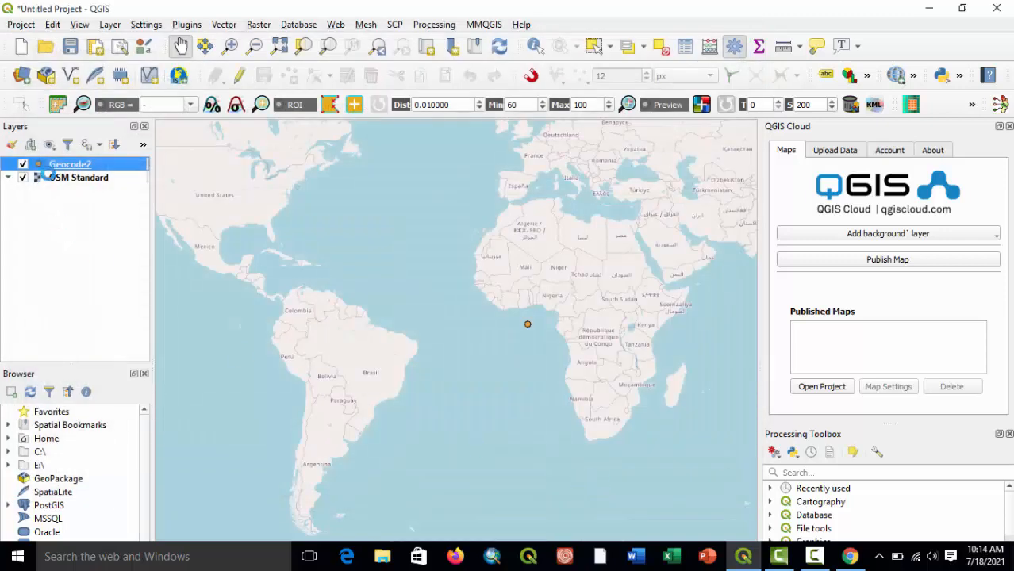
Remove the Geocode2 point layer from the project, leaving only the OSM Standard basemap.
{"action": "right_click", "coordinate": [47, 163]}
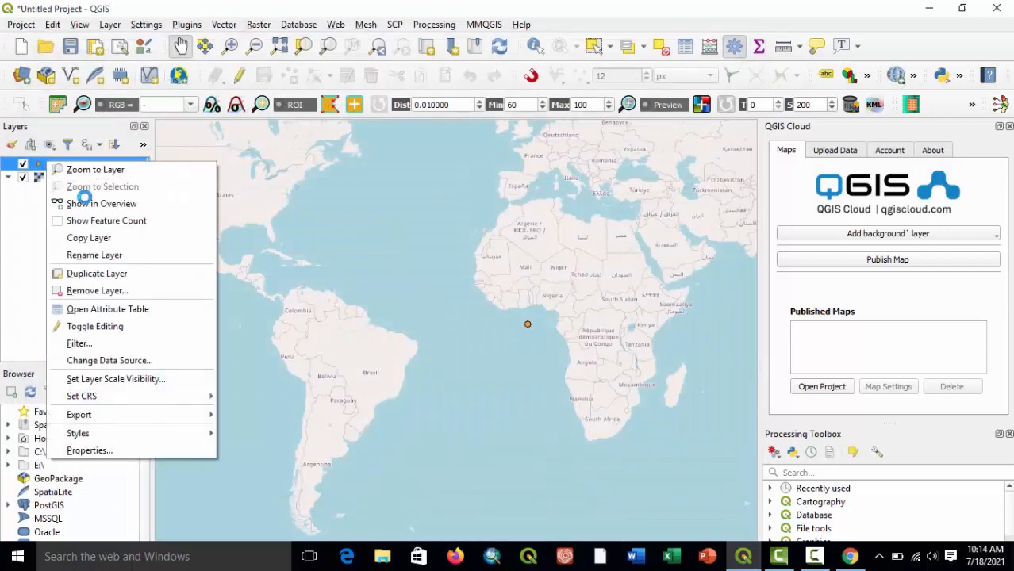
{"action": "left_click", "coordinate": [111, 290]}
{"action": "left_click", "coordinate": [486, 338]}
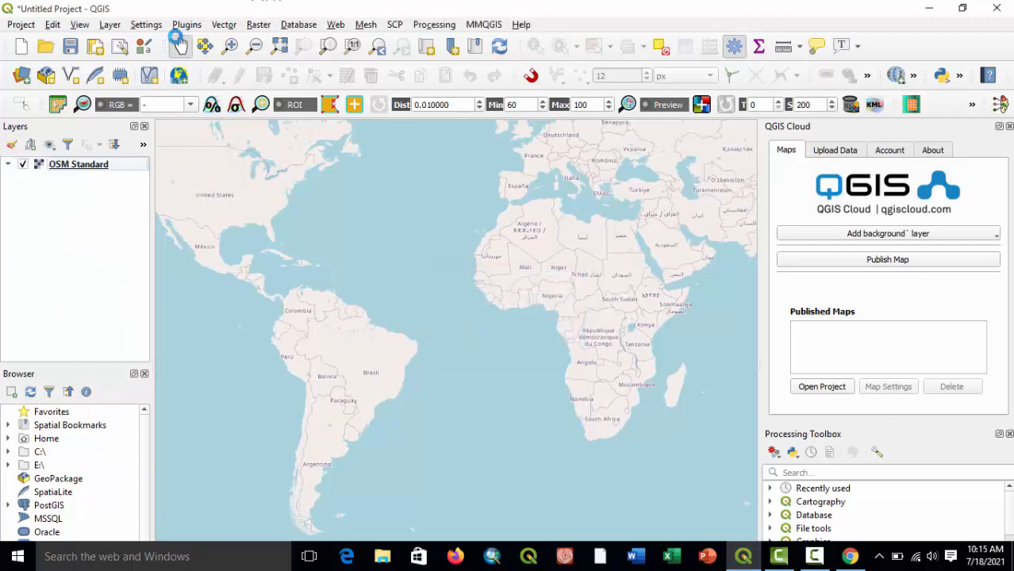
{"action": "left_click", "coordinate": [105, 25]}
{"action": "mouse_move", "coordinate": [142, 75]}
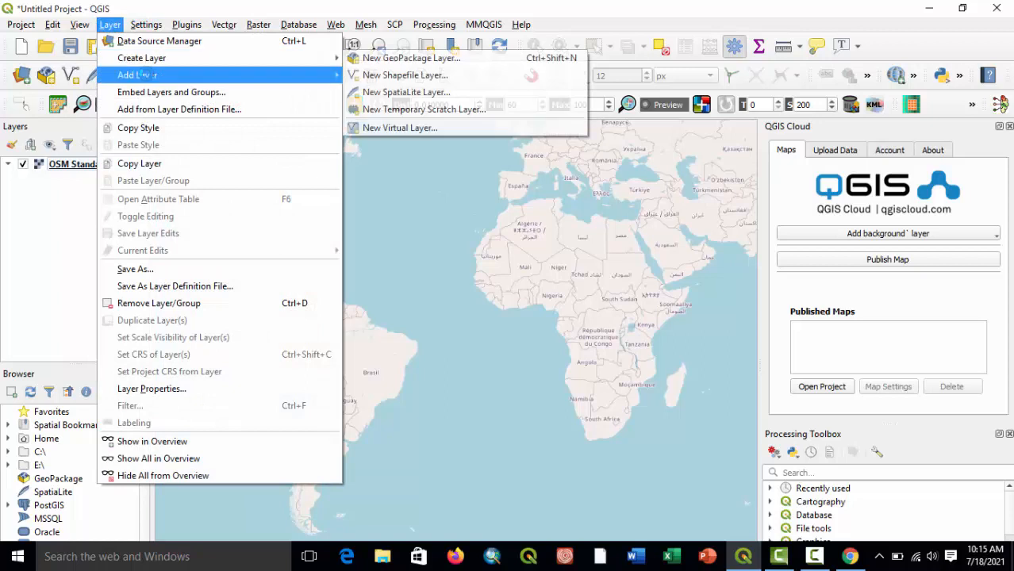
{"action": "left_click", "coordinate": [373, 75]}
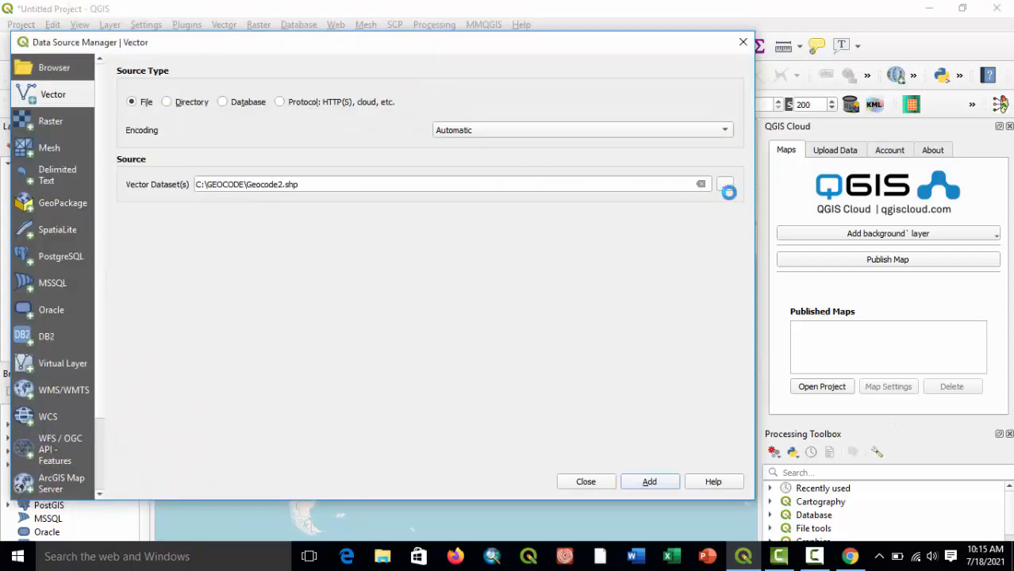
{"action": "left_click", "coordinate": [724, 185]}
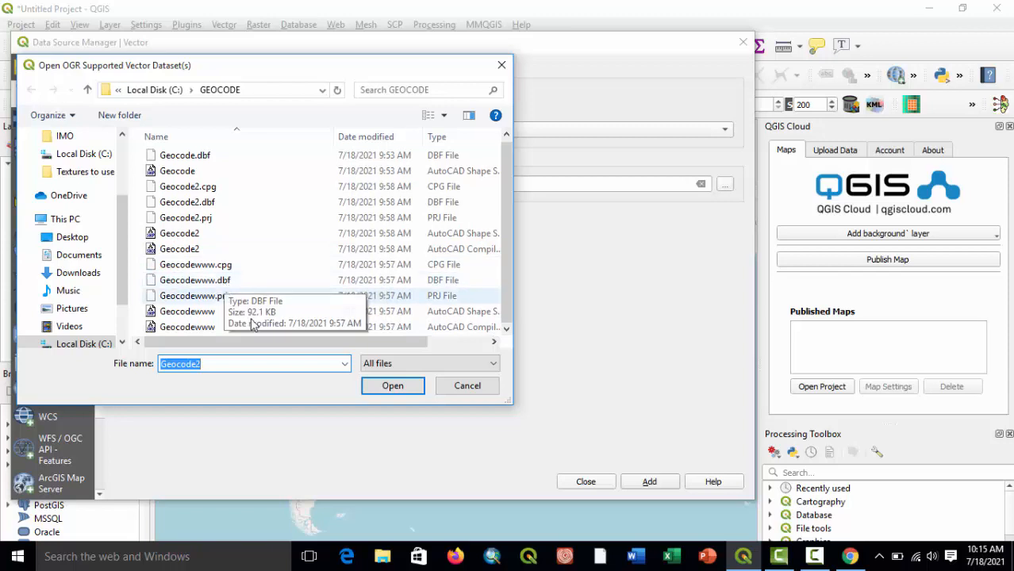
{"action": "scroll", "coordinate": [226, 283], "scroll_direction": "down", "scroll_amount": 1}
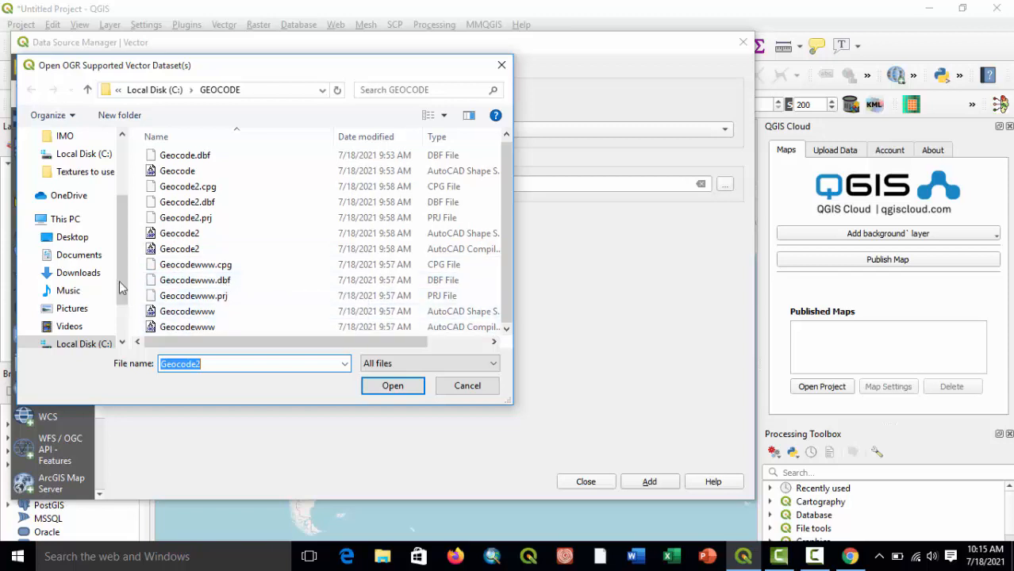
{"action": "left_click", "coordinate": [87, 344]}
{"action": "scroll", "coordinate": [191, 291], "scroll_direction": "down", "scroll_amount": 15}
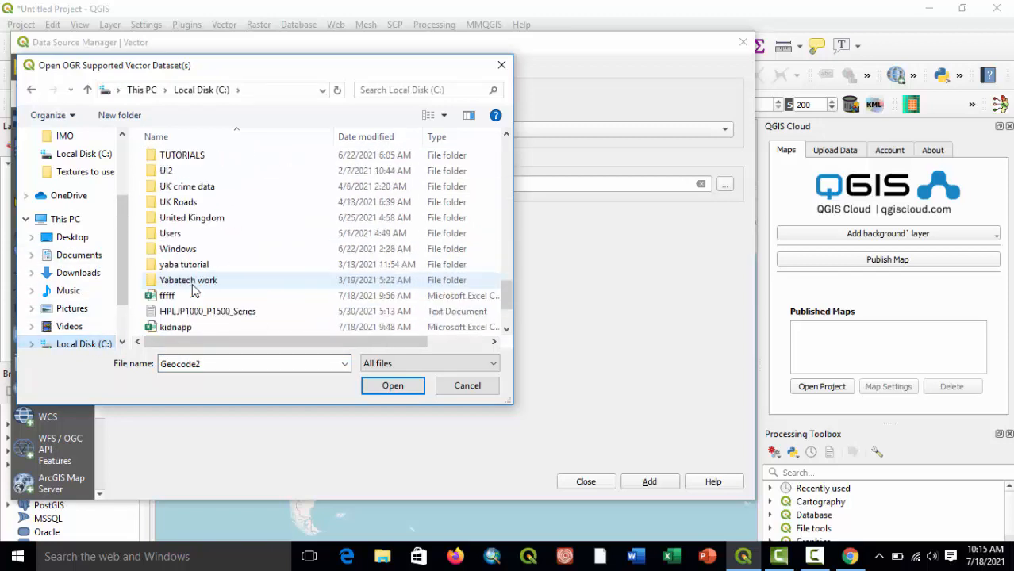
{"action": "left_click", "coordinate": [200, 298]}
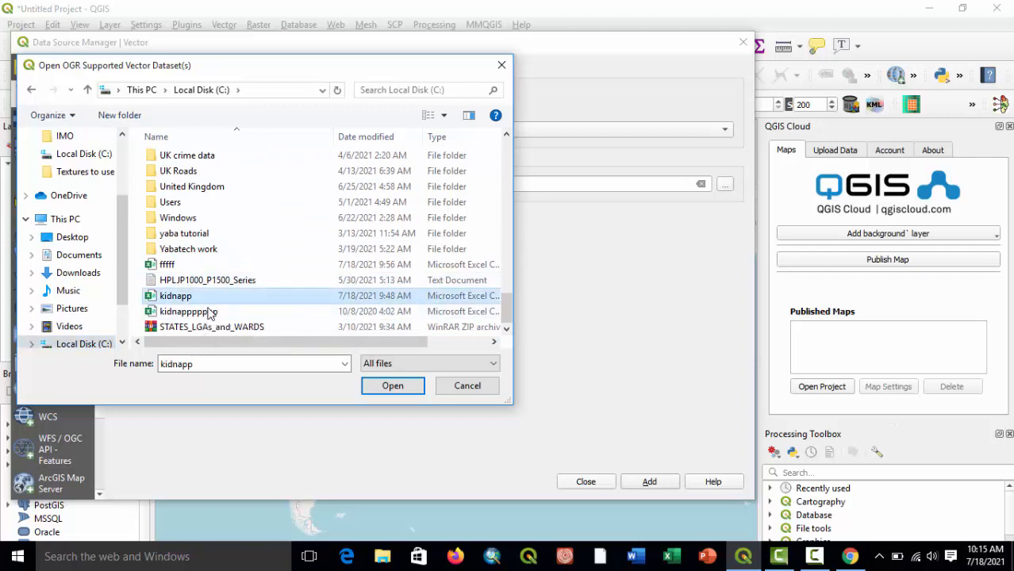
{"action": "left_click", "coordinate": [380, 388]}
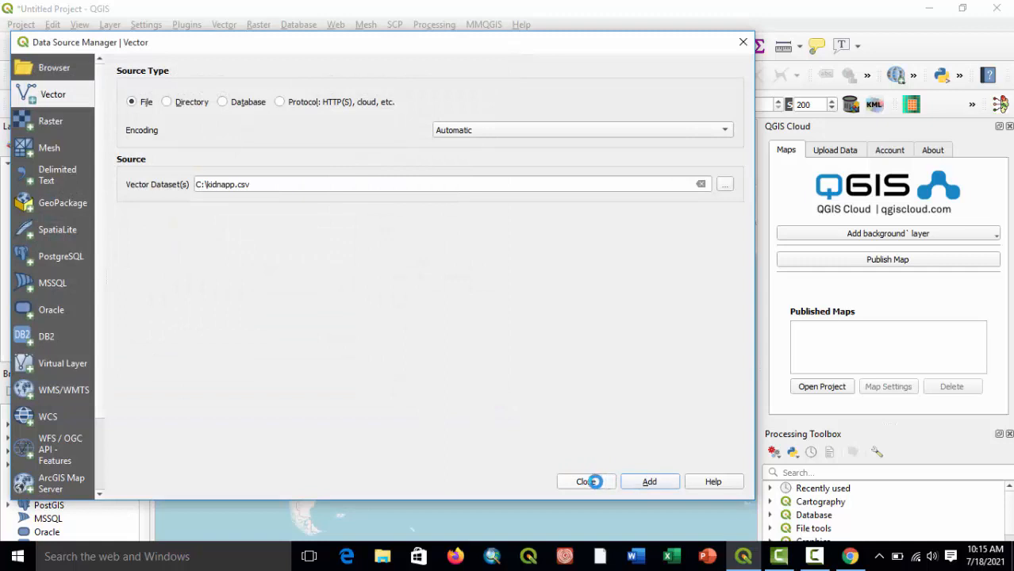
{"action": "left_click", "coordinate": [587, 482]}
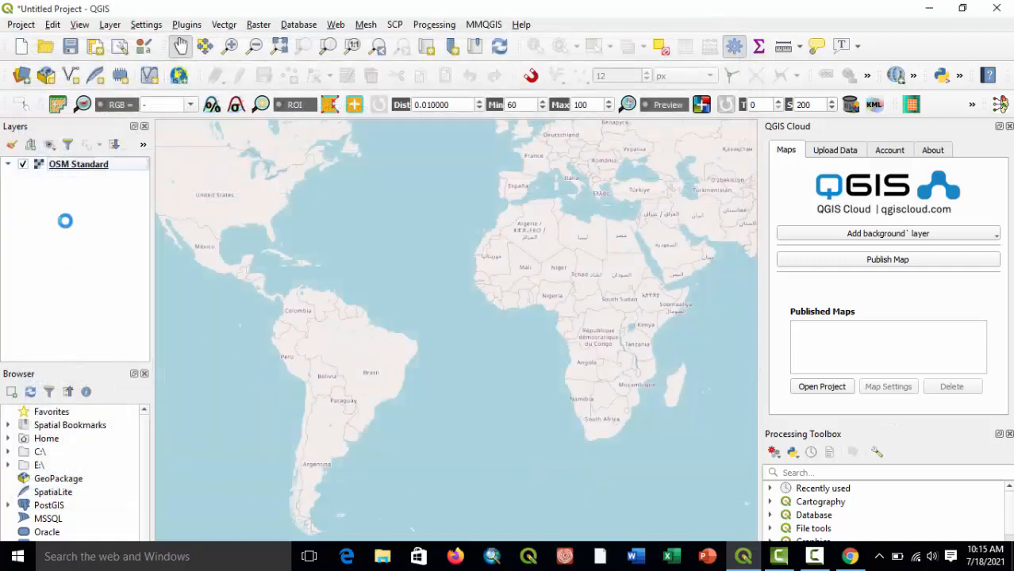
Choose C:\kidnapp.csv as the source file for a new delimited text layer.
{"action": "left_click", "coordinate": [111, 25]}
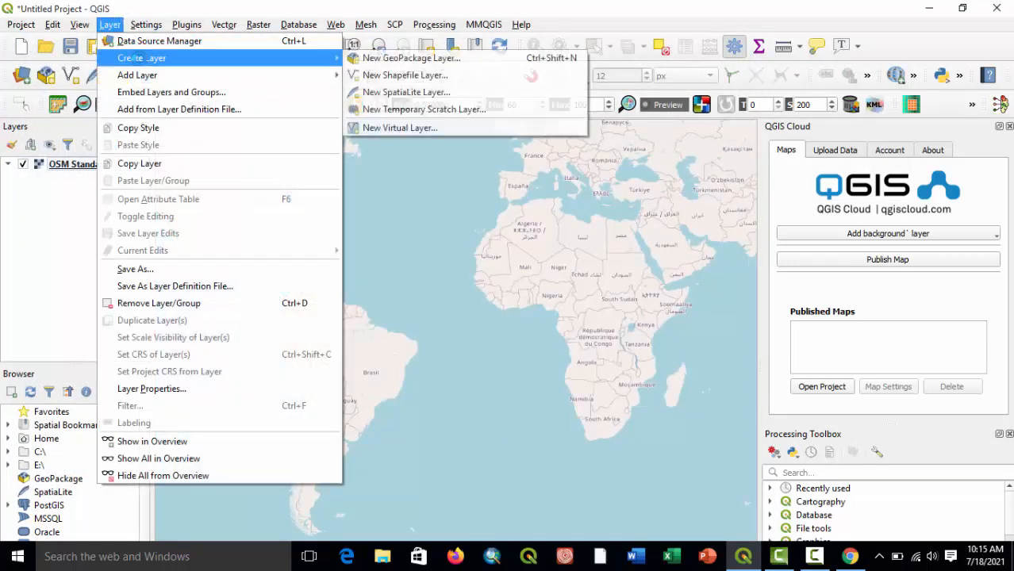
{"action": "mouse_move", "coordinate": [198, 74]}
{"action": "left_click", "coordinate": [369, 79]}
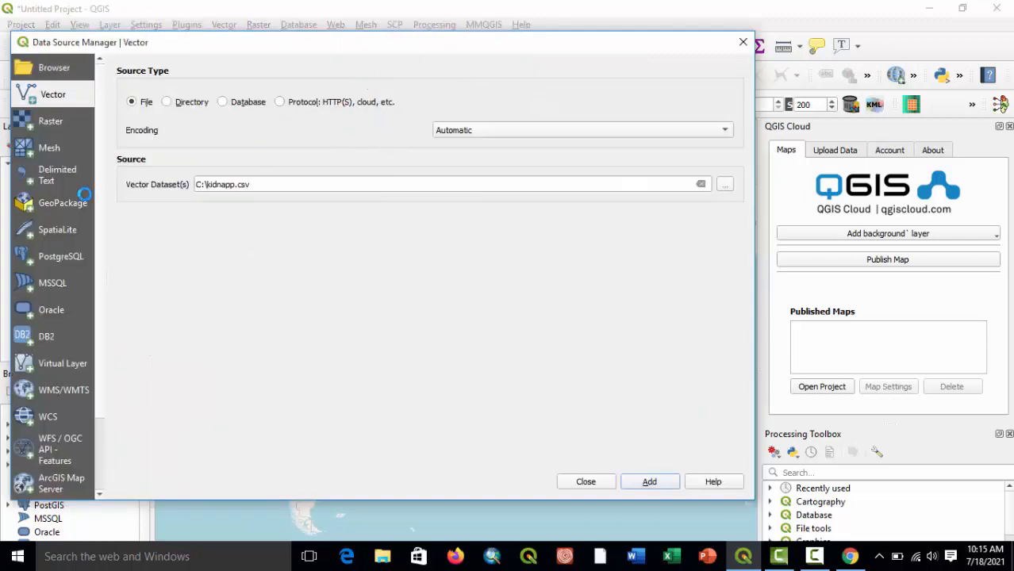
{"action": "left_click", "coordinate": [49, 174]}
{"action": "left_click", "coordinate": [735, 72]}
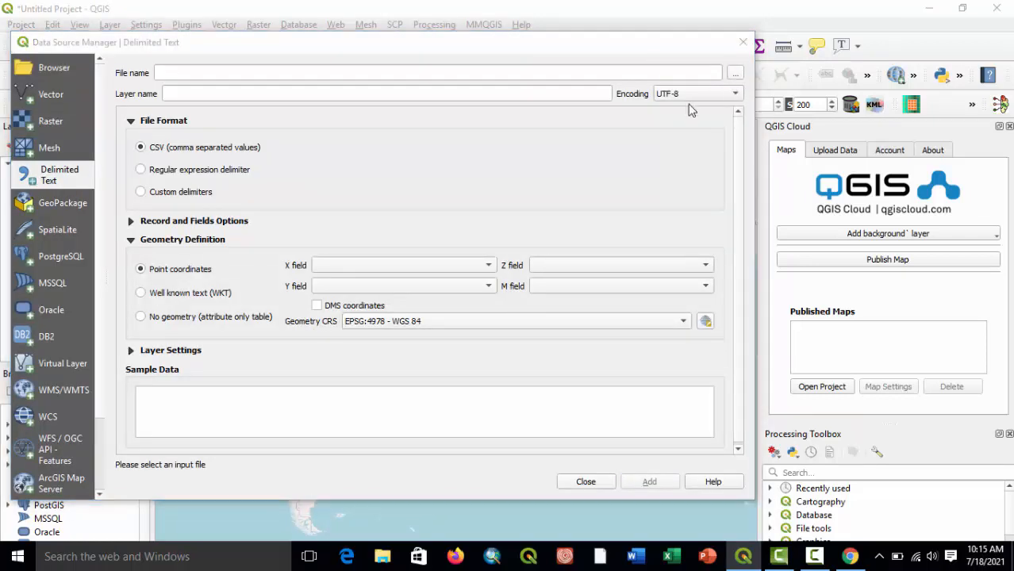
{"action": "scroll", "coordinate": [208, 289], "scroll_direction": "down", "scroll_amount": 12}
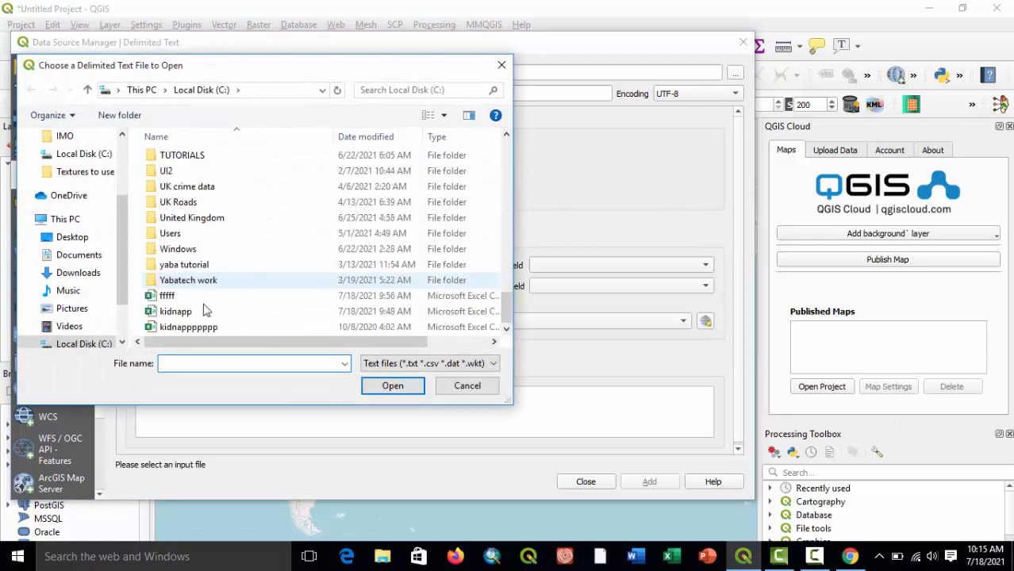
{"action": "left_click", "coordinate": [176, 311]}
{"action": "left_click", "coordinate": [389, 385]}
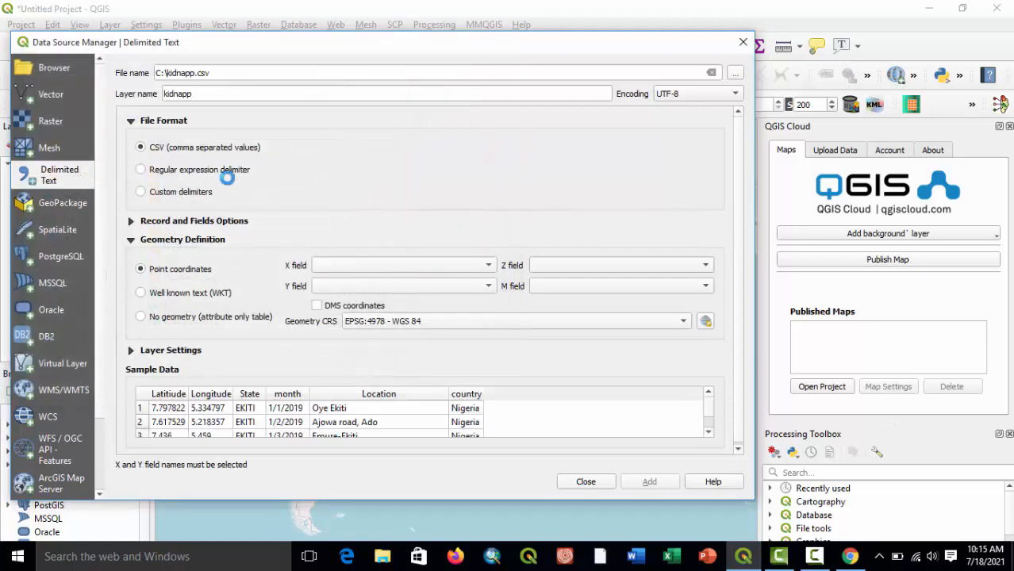
Assign Latitiude as the X field and Longitude as the Y field, and add the kidnapp point layer to the project.
{"action": "left_click", "coordinate": [344, 267]}
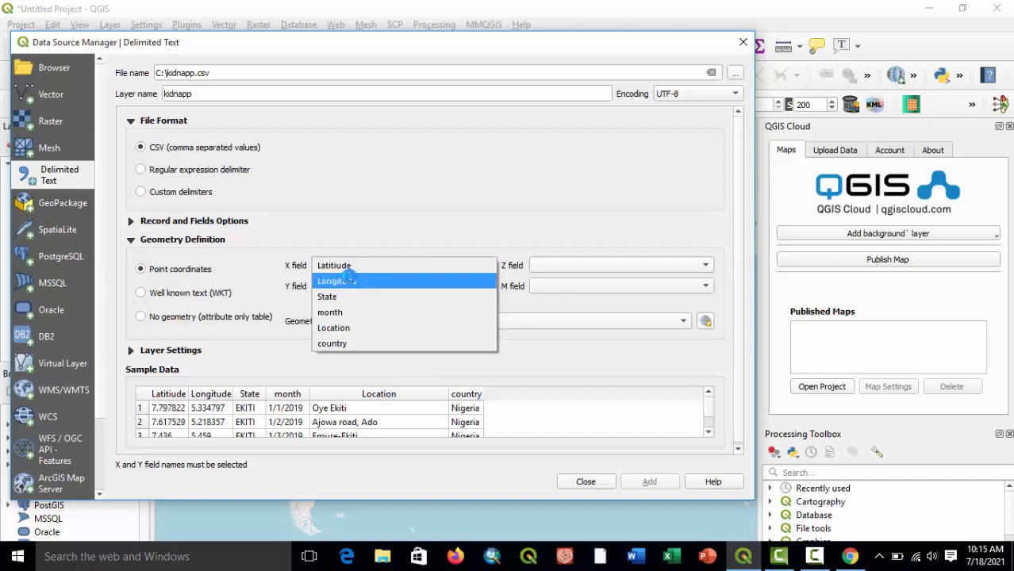
{"action": "left_click", "coordinate": [338, 265]}
{"action": "left_click", "coordinate": [371, 283]}
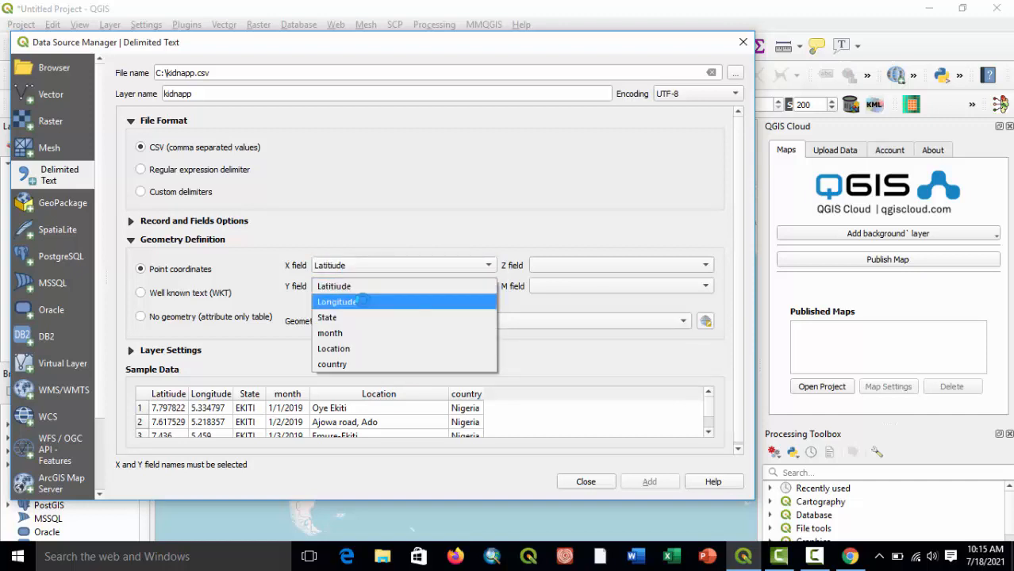
{"action": "left_click", "coordinate": [362, 301]}
{"action": "left_click", "coordinate": [647, 484]}
{"action": "left_click", "coordinate": [588, 482]}
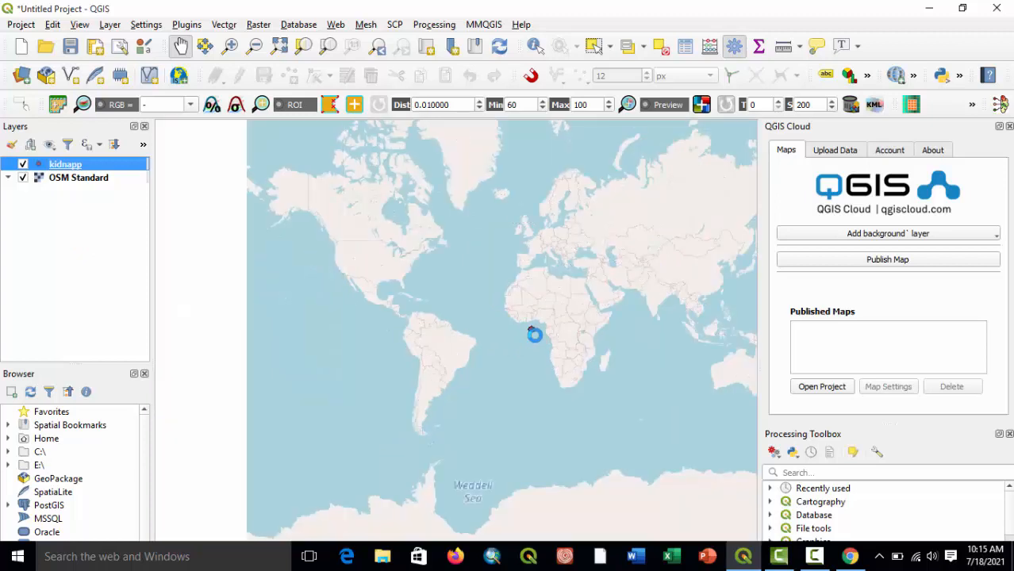
Remove the OSM Standard basemap, leaving only the kidnapp point layer in the project.
{"action": "scroll", "coordinate": [534, 335], "scroll_direction": "up", "scroll_amount": 2}
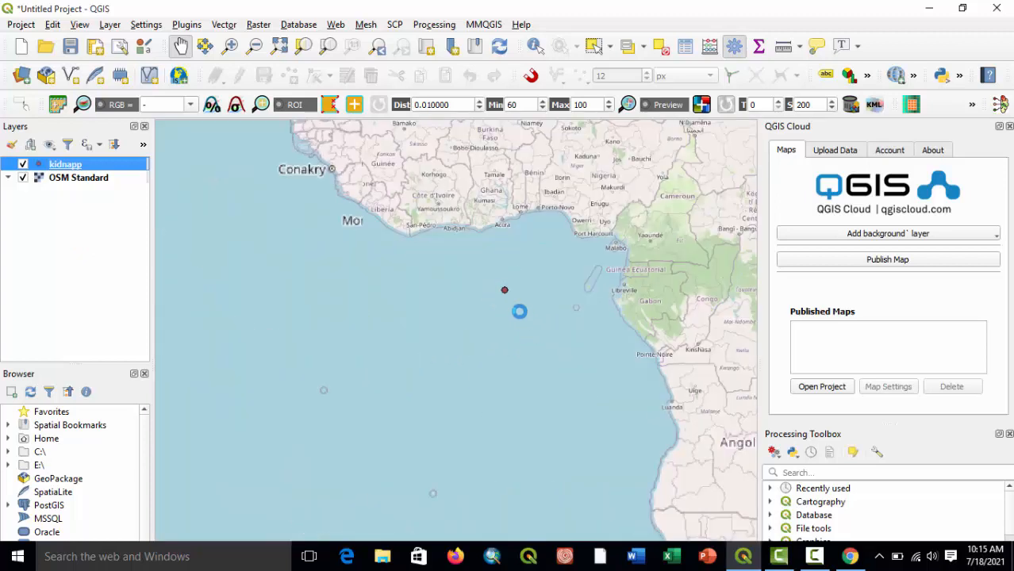
{"action": "scroll", "coordinate": [504, 301], "scroll_direction": "up", "scroll_amount": 1}
{"action": "left_click_drag", "start_coordinate": [534, 284], "coordinate": [470, 369]}
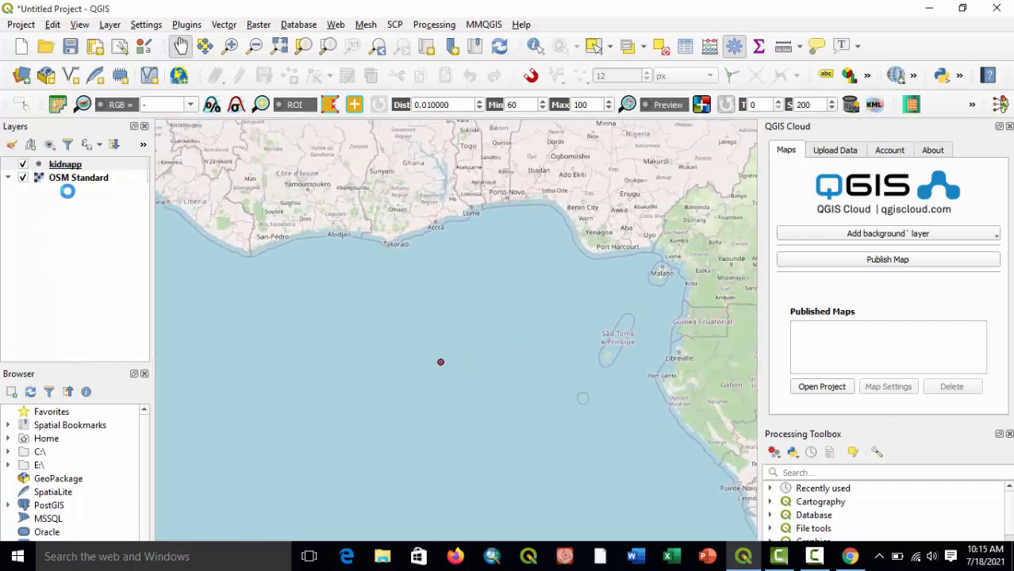
{"action": "right_click", "coordinate": [44, 177]}
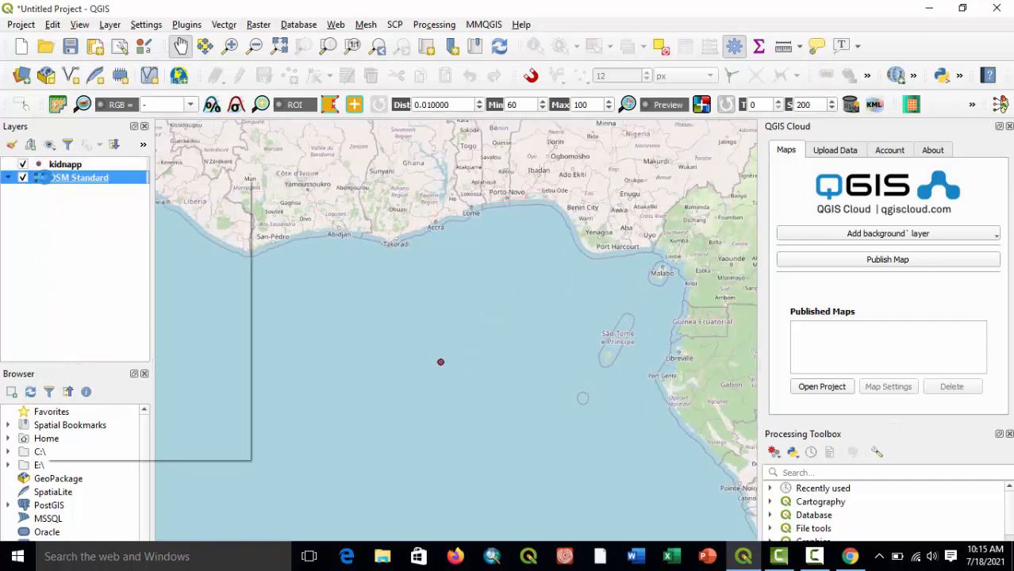
{"action": "left_click", "coordinate": [127, 322]}
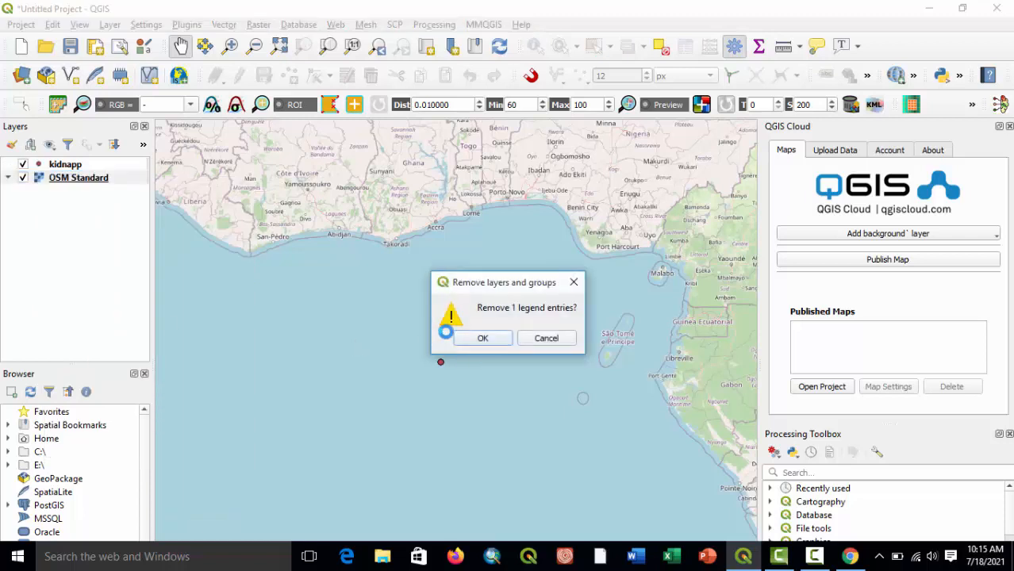
{"action": "left_click", "coordinate": [476, 339]}
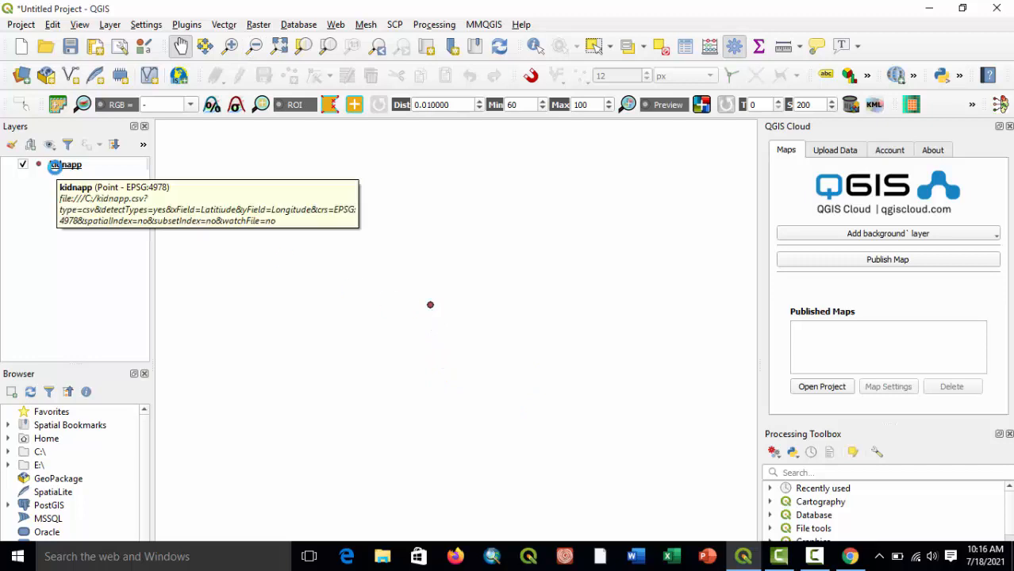
Export the kidnapp layer as an ESRI Shapefile to C:\IMO\kiddddd.shp in EPSG:4978 - WGS 84, adding it to the map.
{"action": "right_click", "coordinate": [54, 167]}
{"action": "mouse_move", "coordinate": [176, 404]}
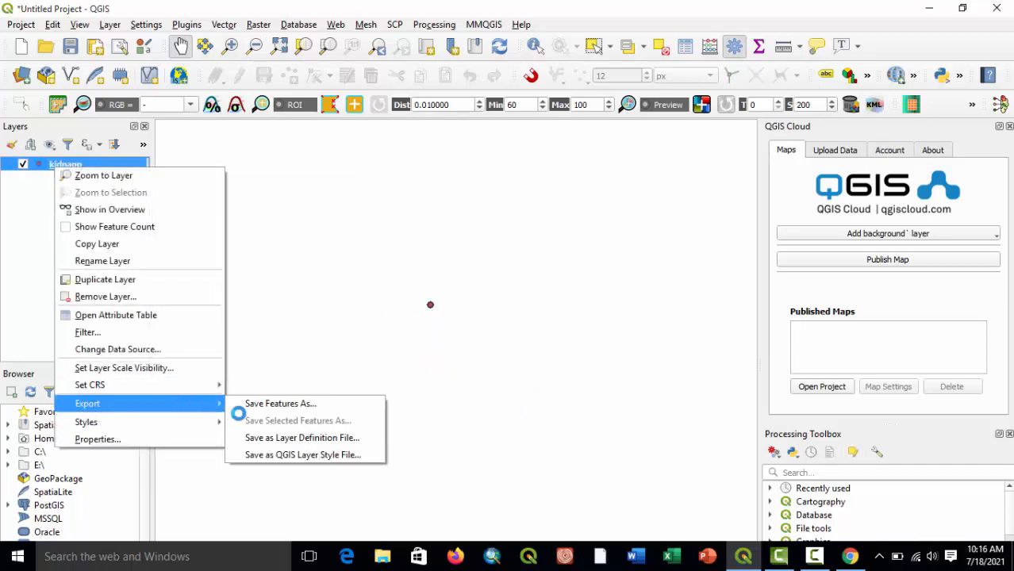
{"action": "left_click", "coordinate": [265, 403]}
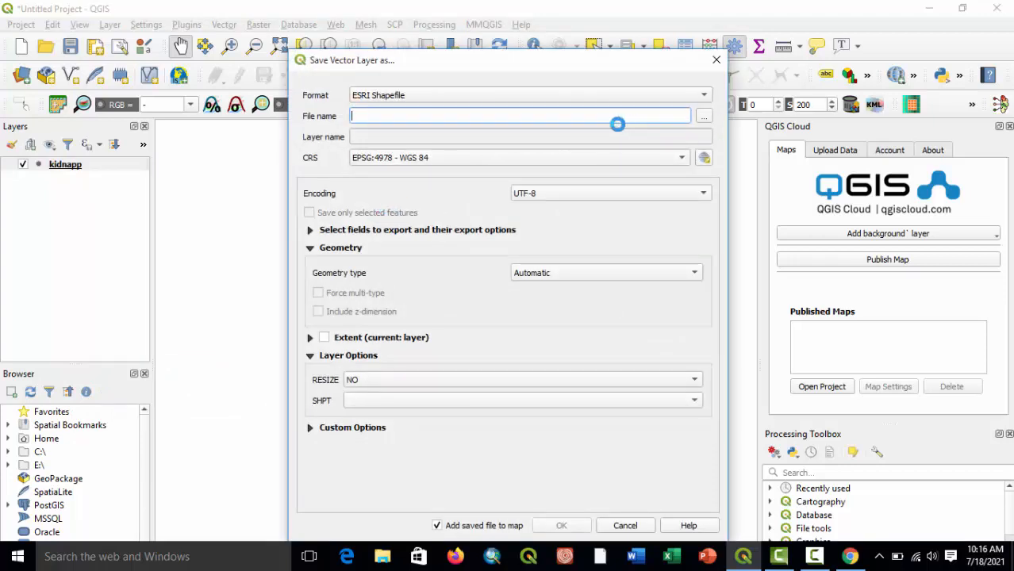
{"action": "left_click", "coordinate": [707, 115]}
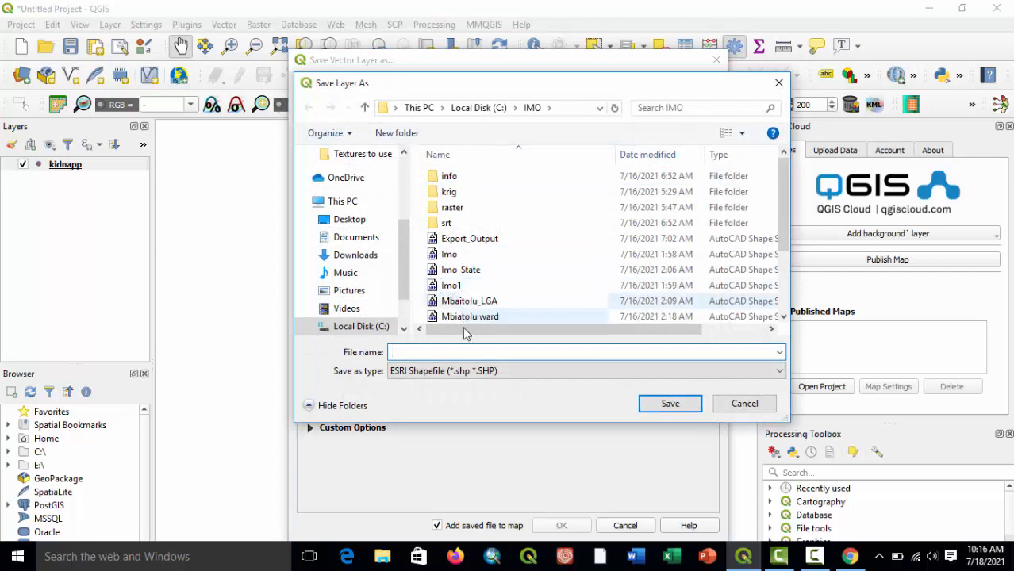
{"action": "type", "text": "kiddddd"}
{"action": "left_click", "coordinate": [671, 403]}
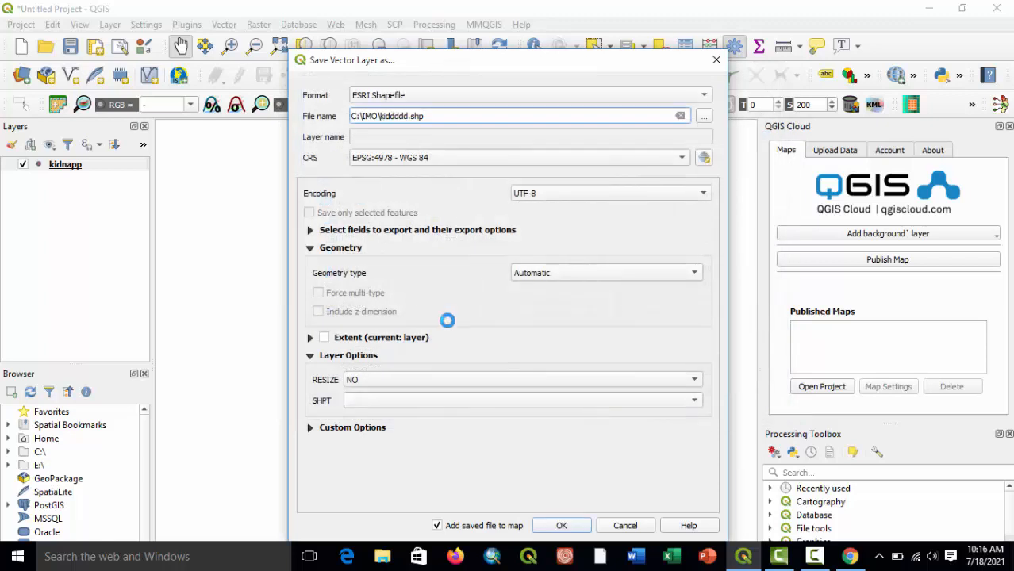
{"action": "left_click", "coordinate": [461, 158]}
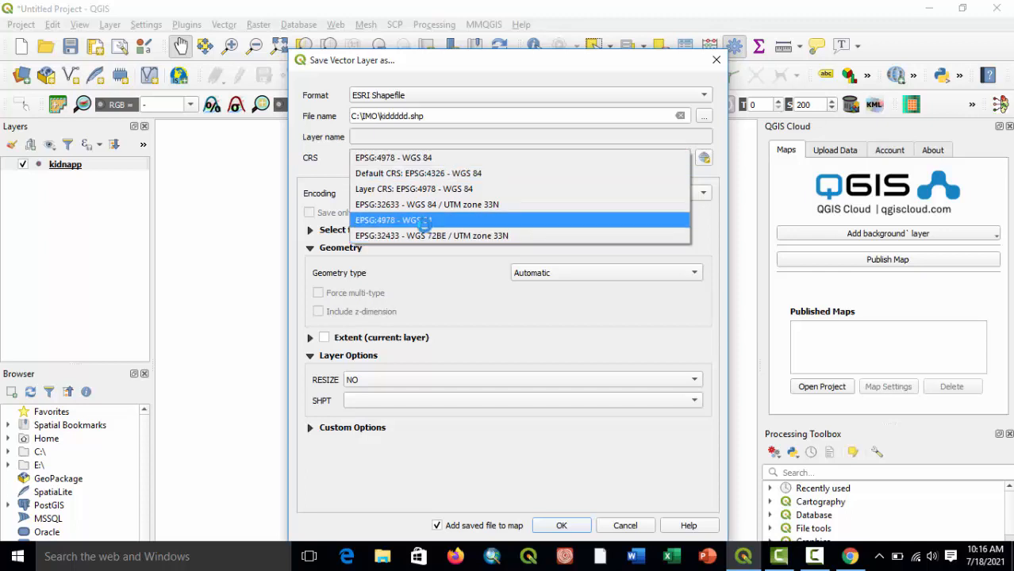
{"action": "left_click", "coordinate": [426, 222]}
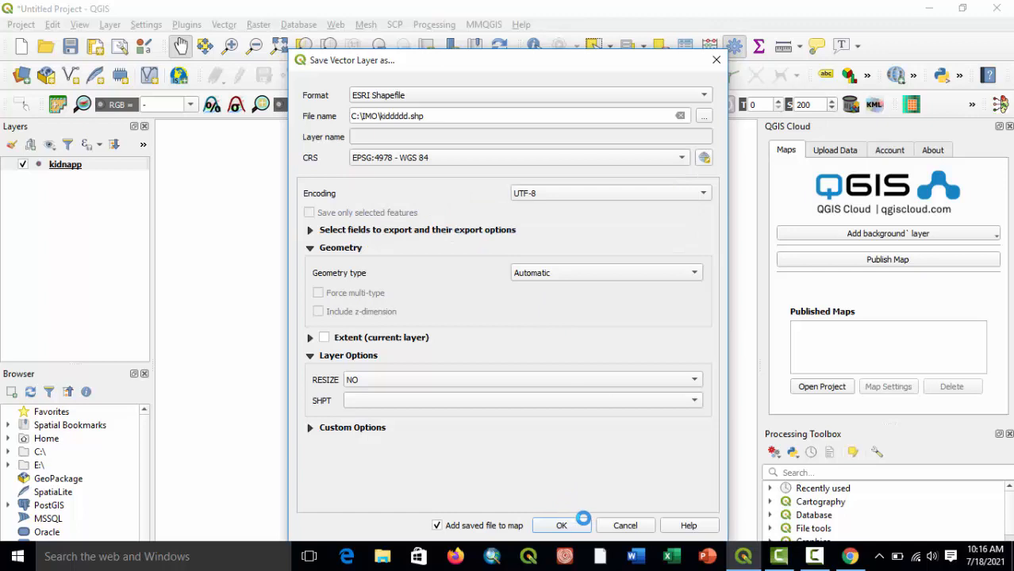
{"action": "left_click", "coordinate": [563, 522]}
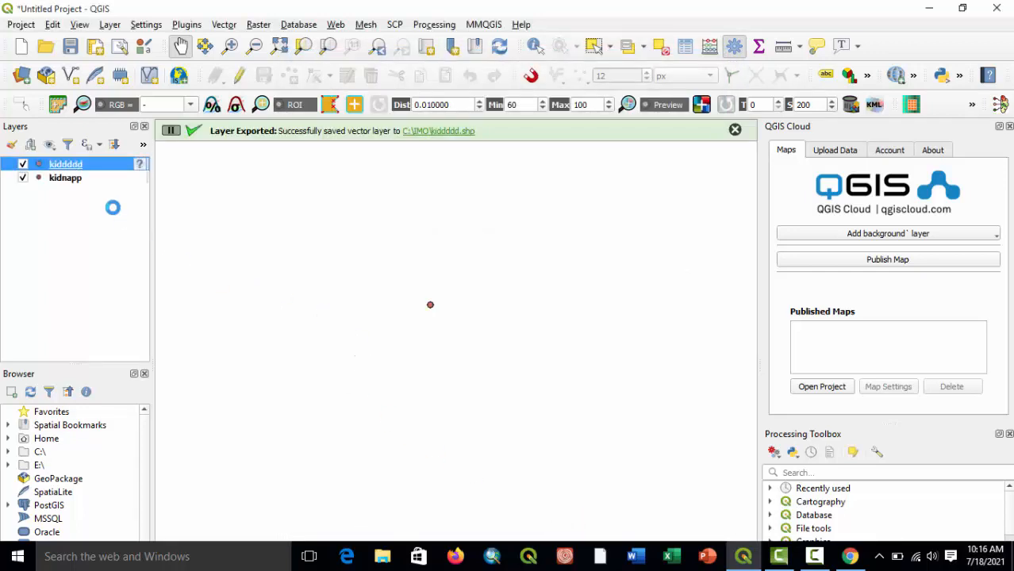
Start a new empty project and discard the changes in the current one.
{"action": "left_click", "coordinate": [18, 48]}
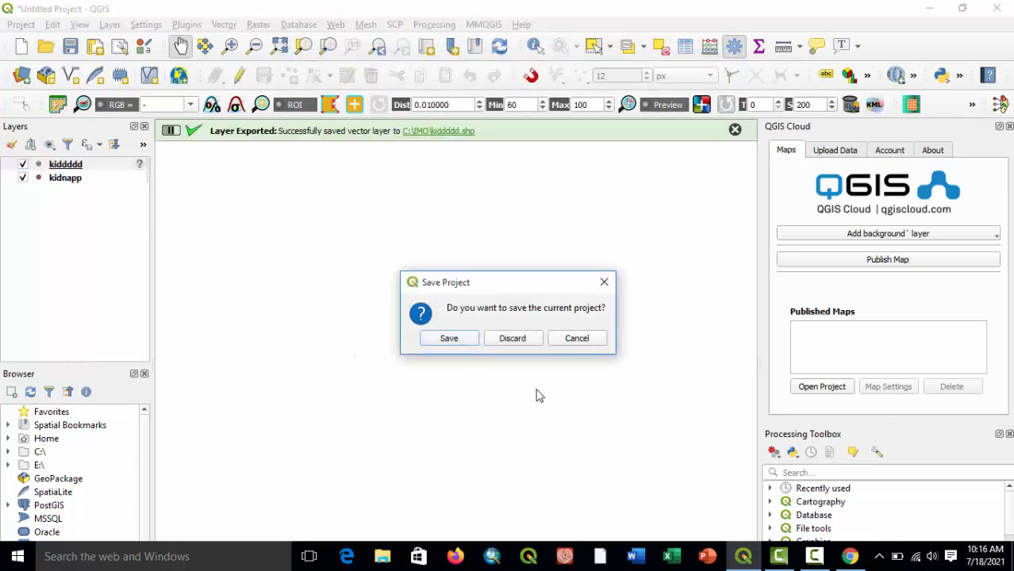
{"action": "left_click", "coordinate": [492, 339]}
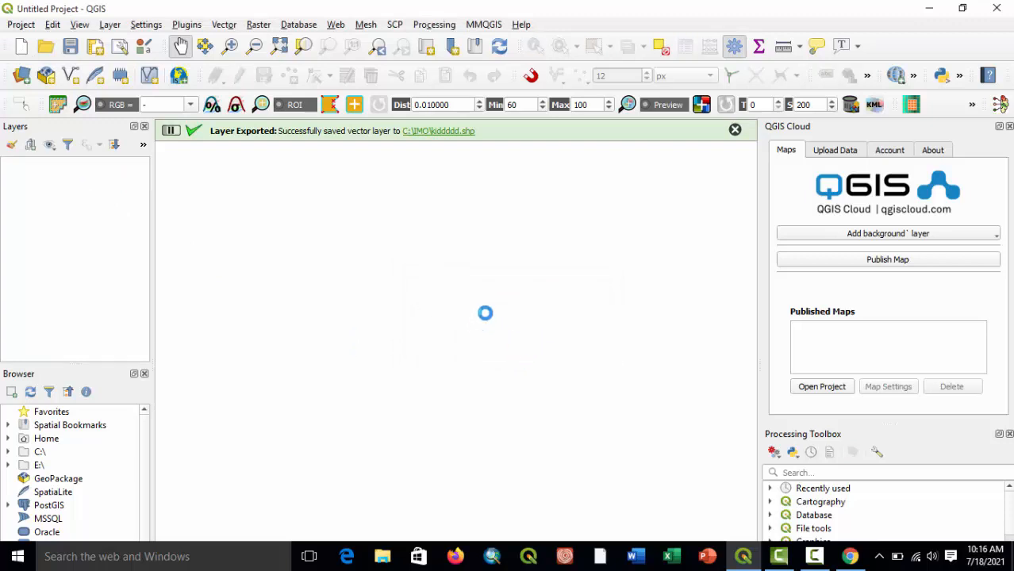
Load the exported shapefile C:\IMO\kiddddd.shp into the project as a vector layer.
{"action": "left_click", "coordinate": [109, 25]}
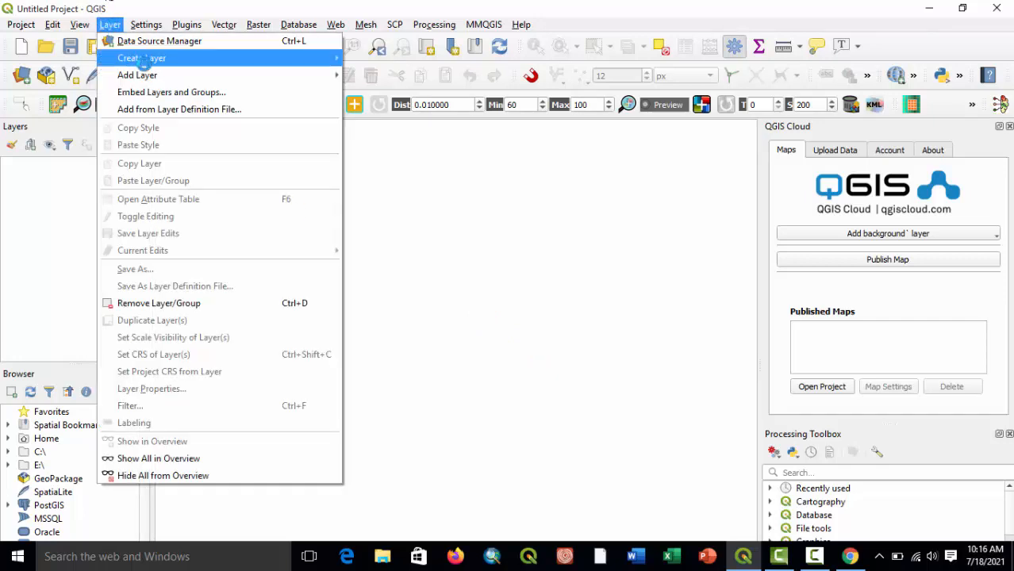
{"action": "mouse_move", "coordinate": [317, 59]}
{"action": "mouse_move", "coordinate": [198, 74]}
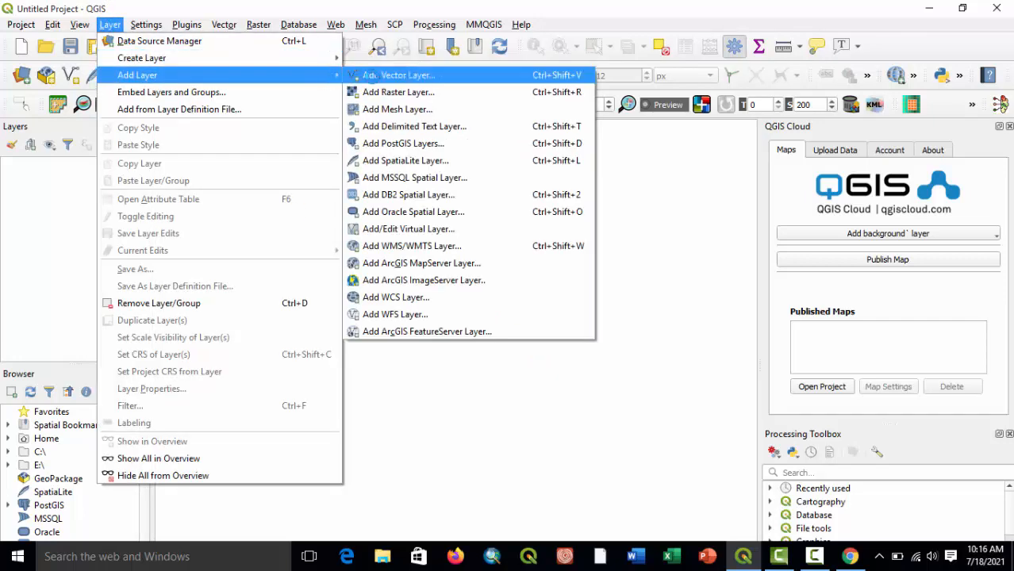
{"action": "left_click", "coordinate": [381, 75]}
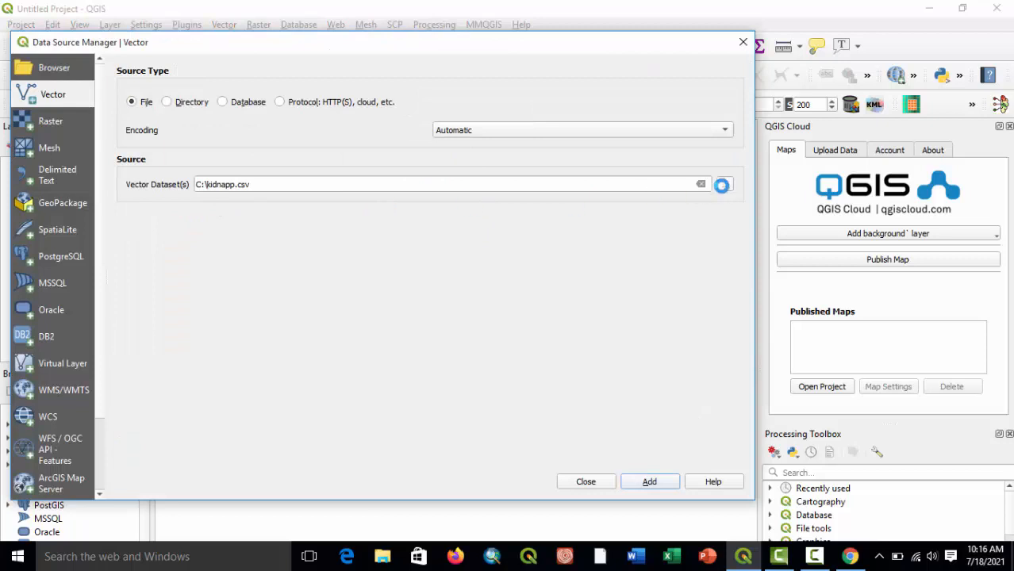
{"action": "left_click", "coordinate": [724, 184]}
{"action": "scroll", "coordinate": [215, 278], "scroll_direction": "down", "scroll_amount": 2}
{"action": "scroll", "coordinate": [215, 278], "scroll_direction": "up", "scroll_amount": 2}
{"action": "scroll", "coordinate": [215, 278], "scroll_direction": "down", "scroll_amount": 3}
{"action": "double_click", "coordinate": [168, 311]}
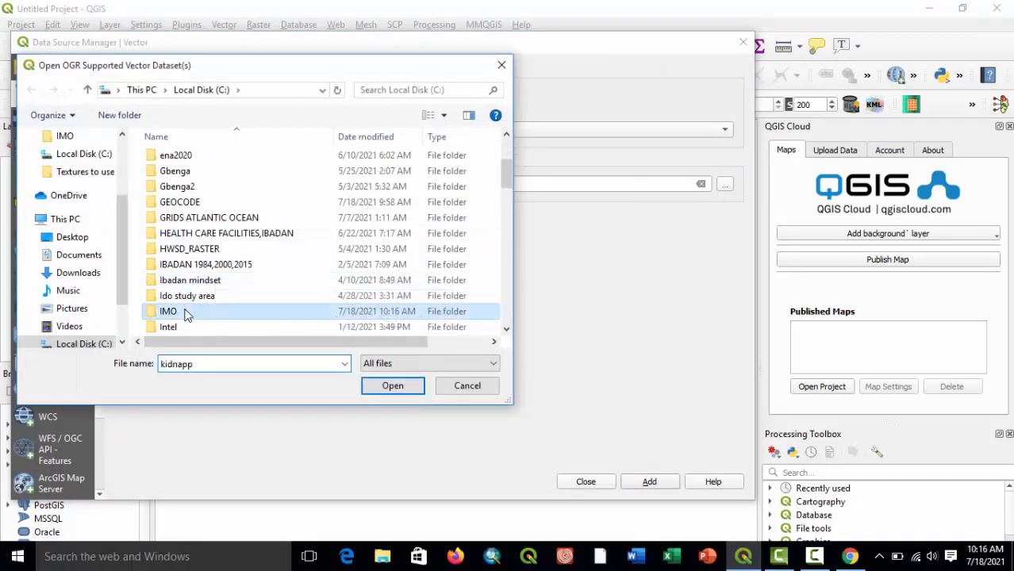
{"action": "scroll", "coordinate": [195, 282], "scroll_direction": "down", "scroll_amount": 6}
{"action": "scroll", "coordinate": [197, 283], "scroll_direction": "down", "scroll_amount": 4}
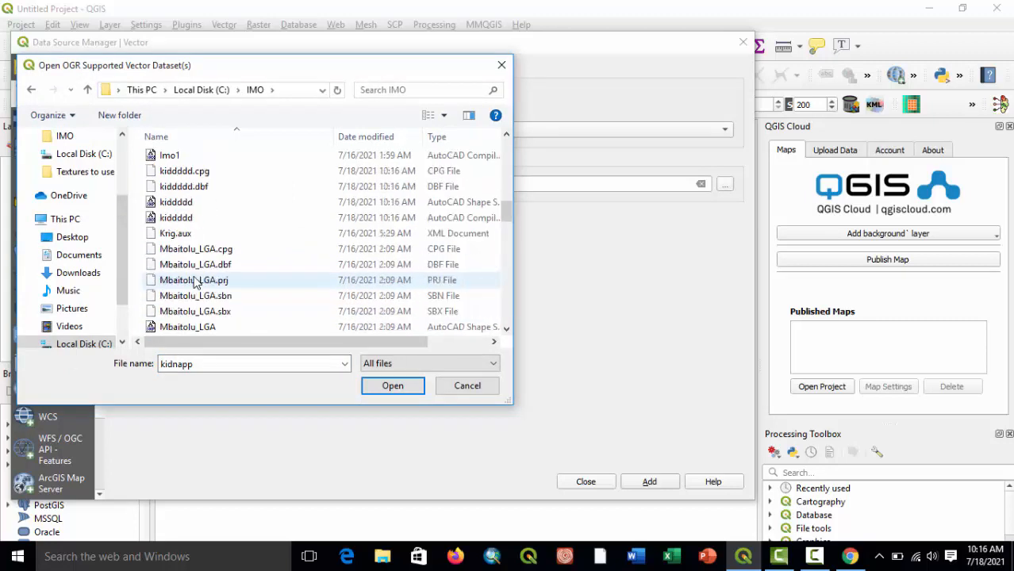
{"action": "left_click", "coordinate": [185, 206]}
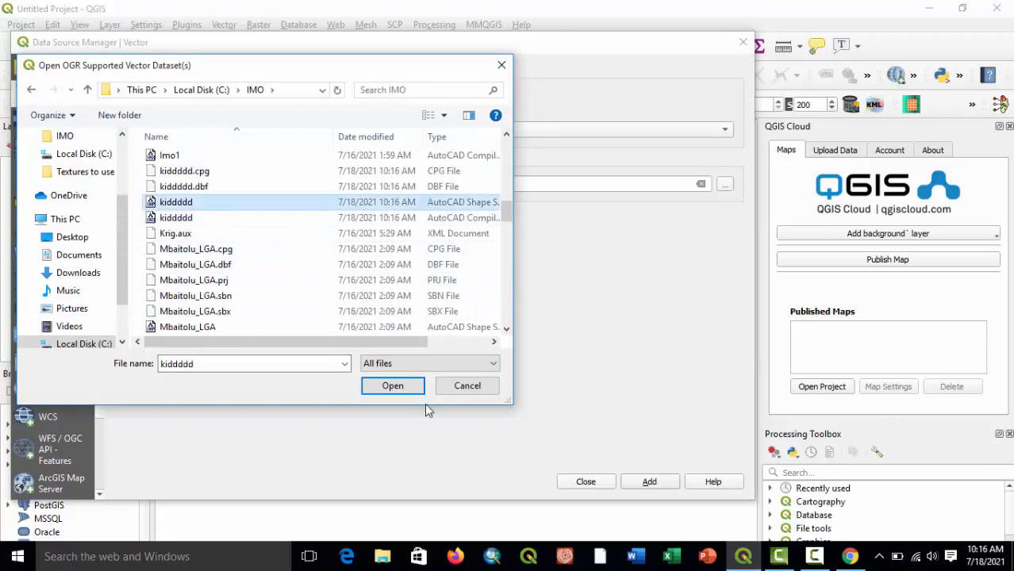
{"action": "left_click", "coordinate": [390, 387]}
{"action": "left_click", "coordinate": [645, 482]}
{"action": "left_click", "coordinate": [588, 482]}
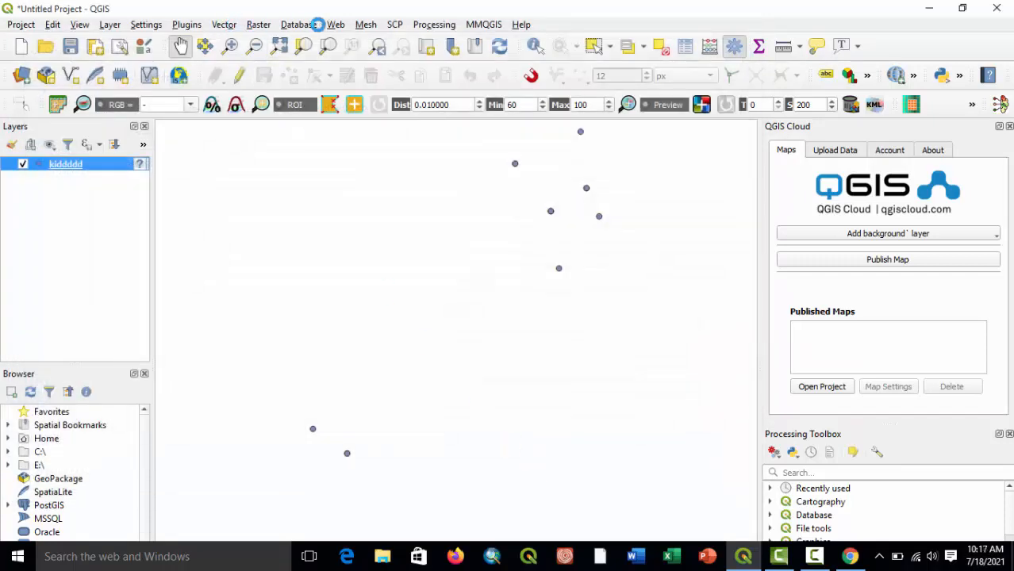
Add the OSM Standard basemap beneath the kiddddd points and inspect where the points fall on it.
{"action": "left_click", "coordinate": [336, 25]}
{"action": "mouse_move", "coordinate": [381, 75]}
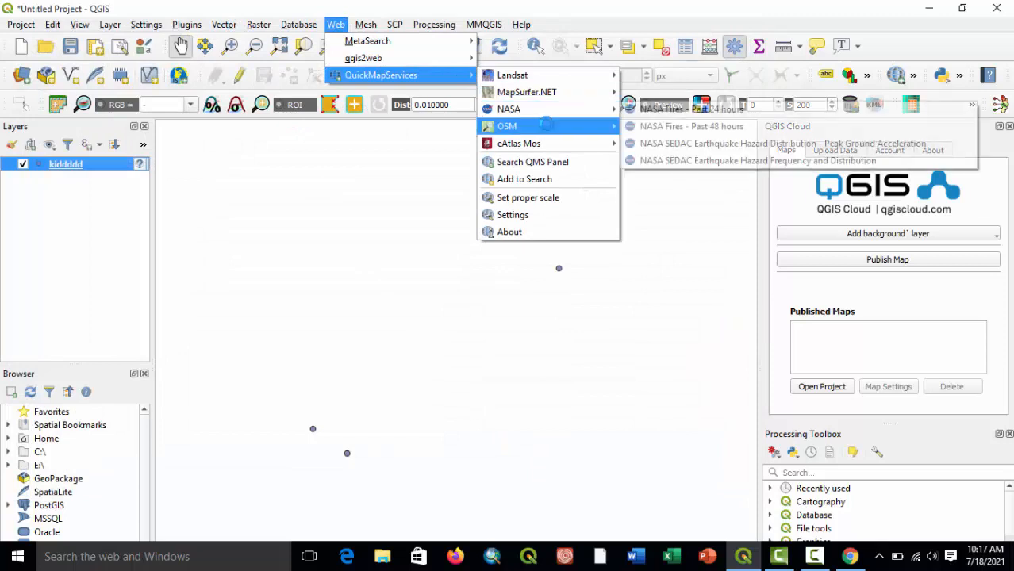
{"action": "mouse_move", "coordinate": [508, 126]}
{"action": "left_click", "coordinate": [643, 141]}
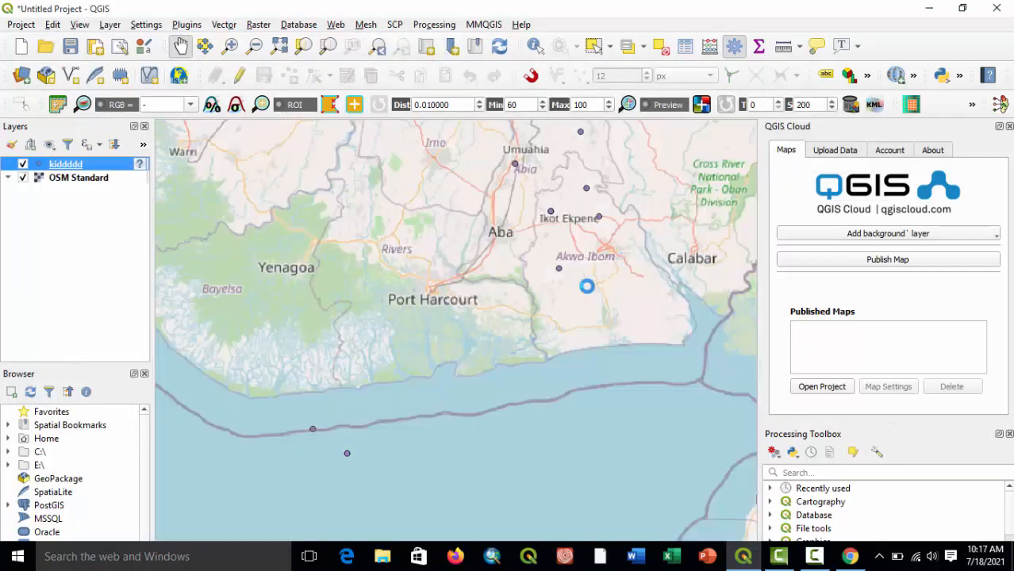
{"action": "left_click_drag", "start_coordinate": [577, 252], "coordinate": [522, 336]}
{"action": "left_click_drag", "start_coordinate": [580, 258], "coordinate": [581, 278]}
{"action": "scroll", "coordinate": [580, 290], "scroll_direction": "down", "scroll_amount": 1}
{"action": "scroll", "coordinate": [580, 291], "scroll_direction": "down", "scroll_amount": 1}
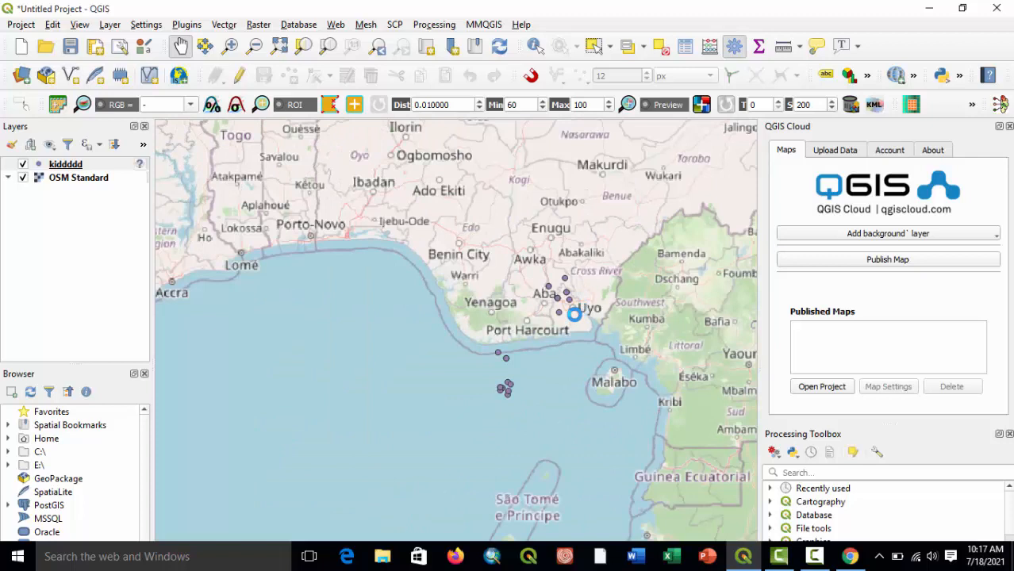
{"action": "left_click_drag", "start_coordinate": [514, 291], "coordinate": [565, 303]}
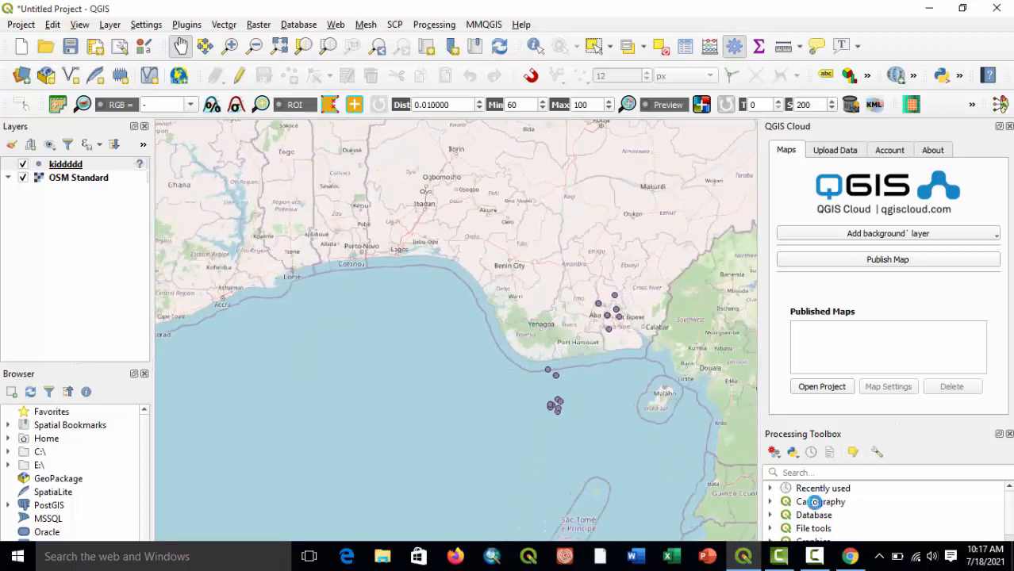
{"action": "left_click", "coordinate": [807, 559]}
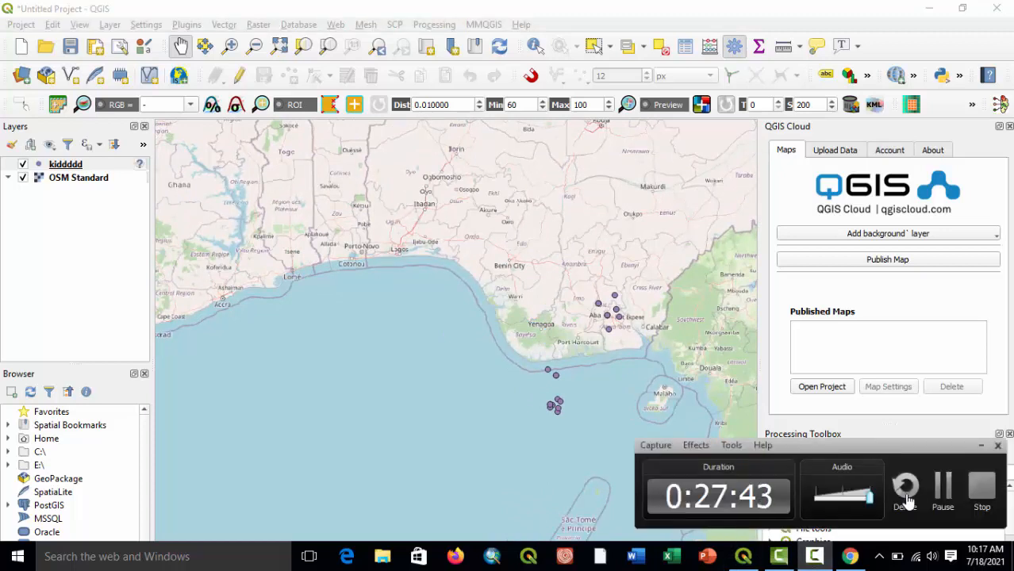
{"action": "left_click", "coordinate": [941, 489]}
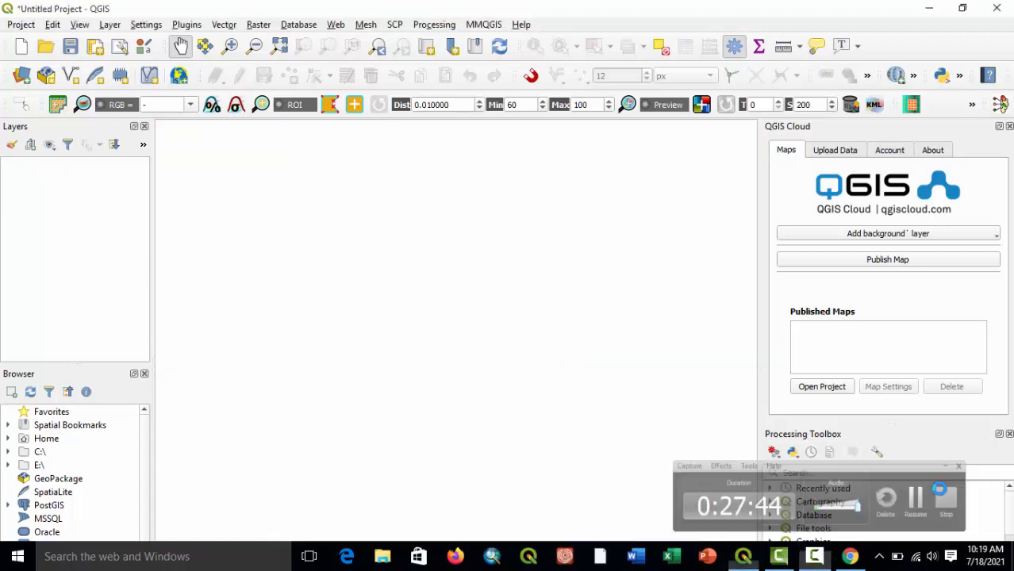
{"action": "left_click", "coordinate": [815, 558]}
{"action": "left_click", "coordinate": [817, 558]}
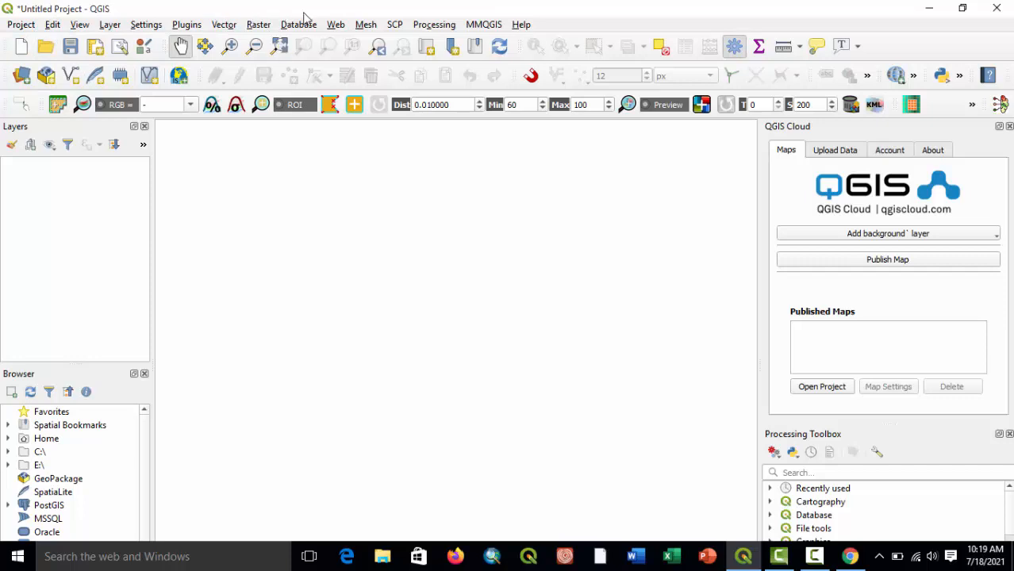
{"action": "left_click", "coordinate": [332, 24]}
{"action": "mouse_move", "coordinate": [453, 75]}
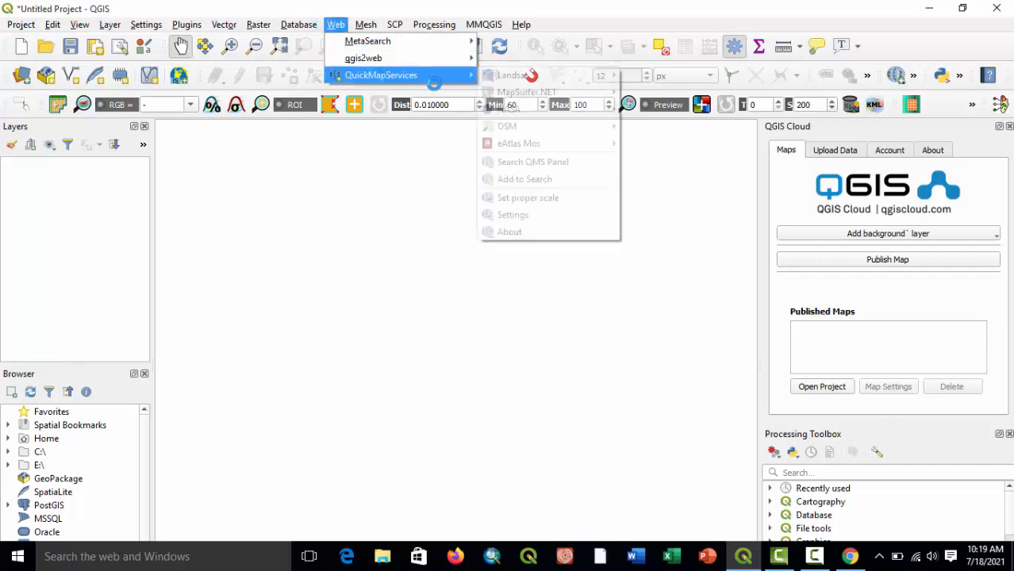
{"action": "mouse_move", "coordinate": [581, 130]}
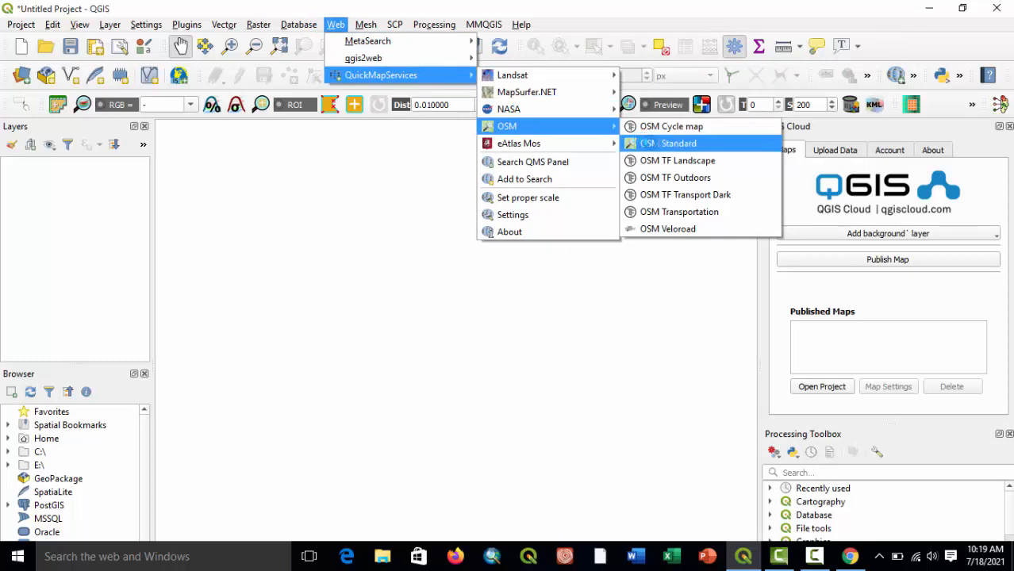
{"action": "left_click", "coordinate": [649, 144]}
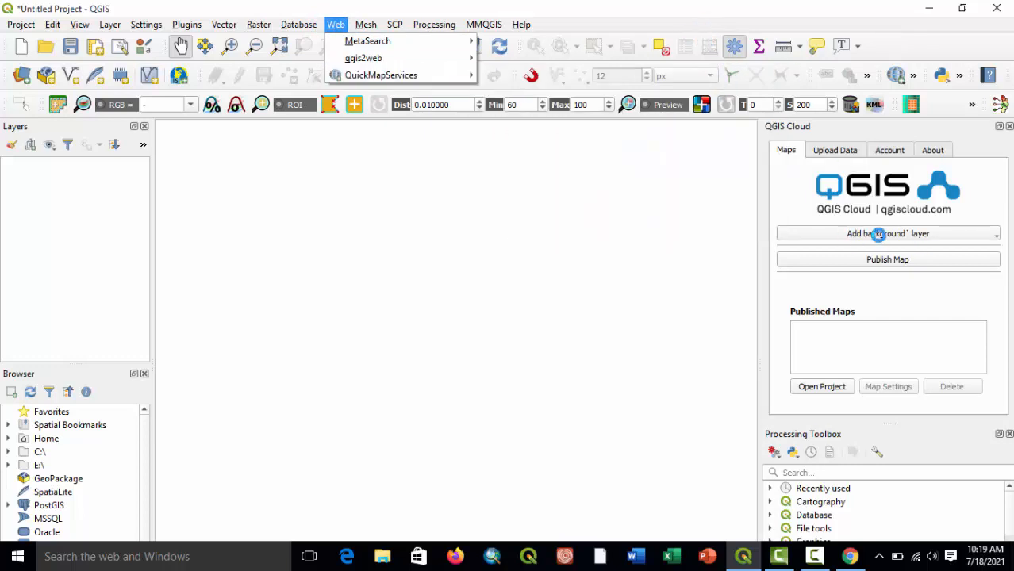
Add OpenStreetMap as the background layer through the QGIS Cloud plugin.
{"action": "left_click", "coordinate": [878, 233]}
{"action": "mouse_move", "coordinate": [833, 267]}
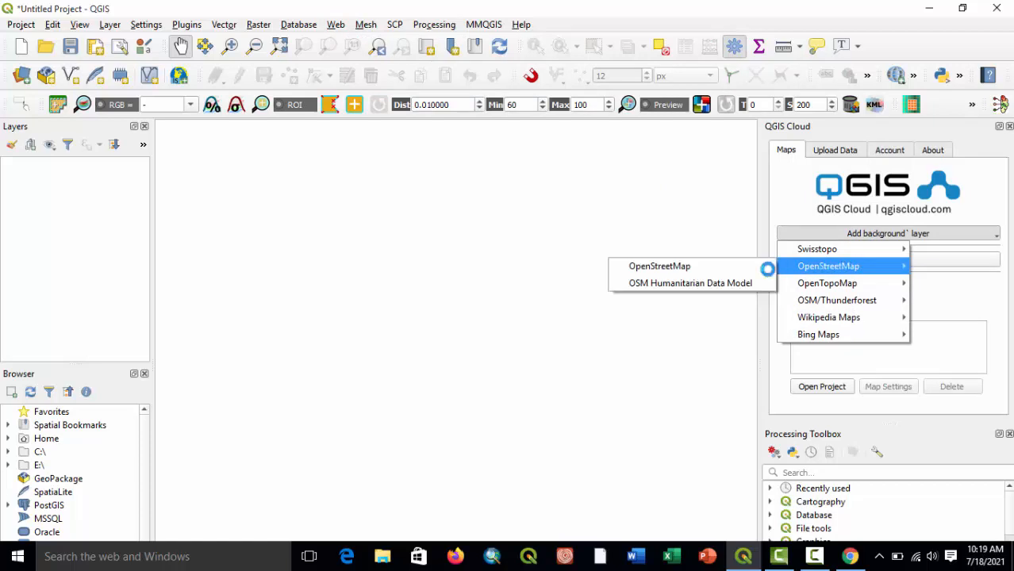
{"action": "left_click", "coordinate": [750, 266]}
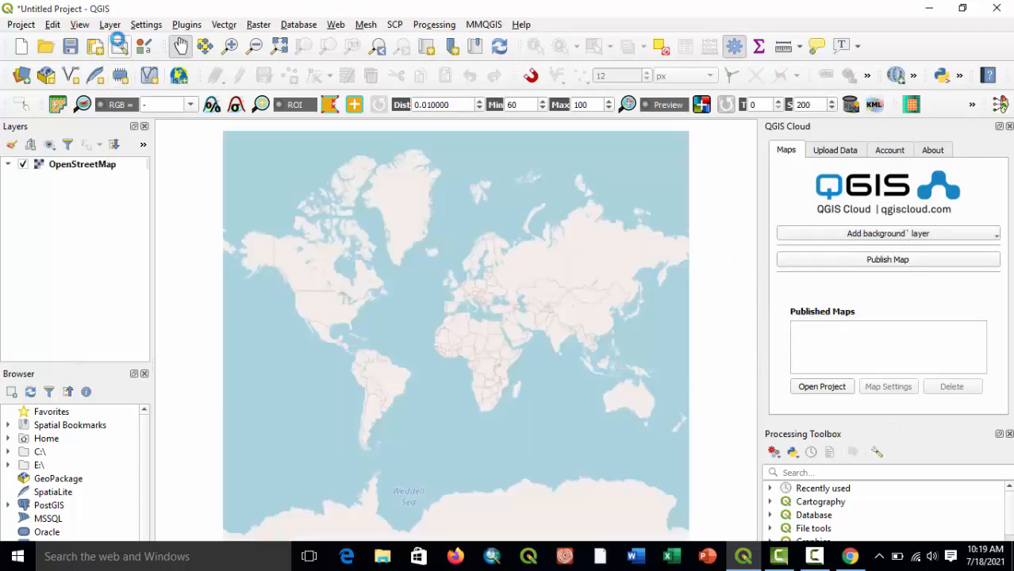
Load the shapefile C:\GEOCODE\Geocodewww.shp into the project as a vector layer over the OpenStreetMap background.
{"action": "left_click", "coordinate": [110, 25]}
{"action": "mouse_move", "coordinate": [332, 75]}
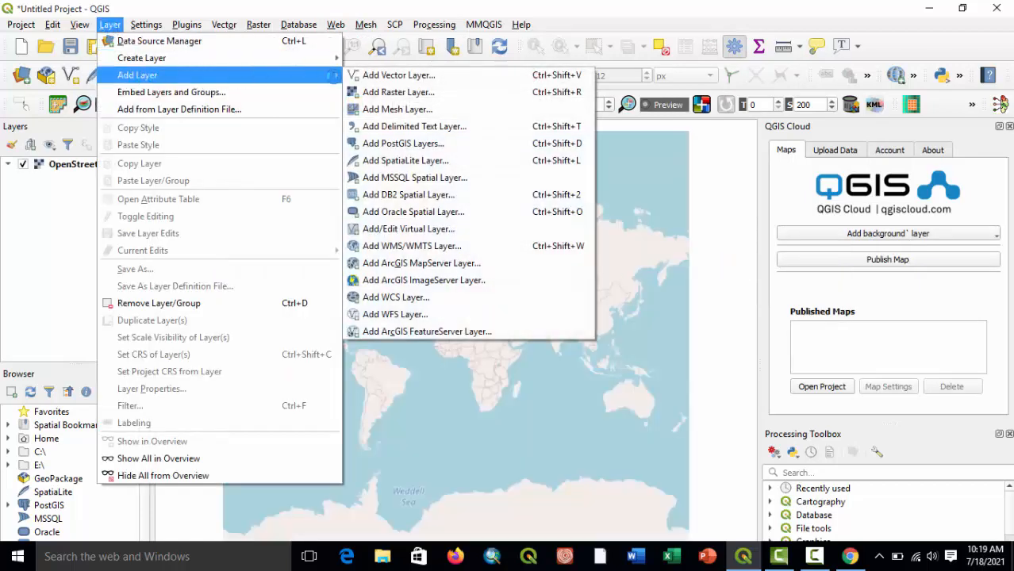
{"action": "left_click", "coordinate": [404, 75]}
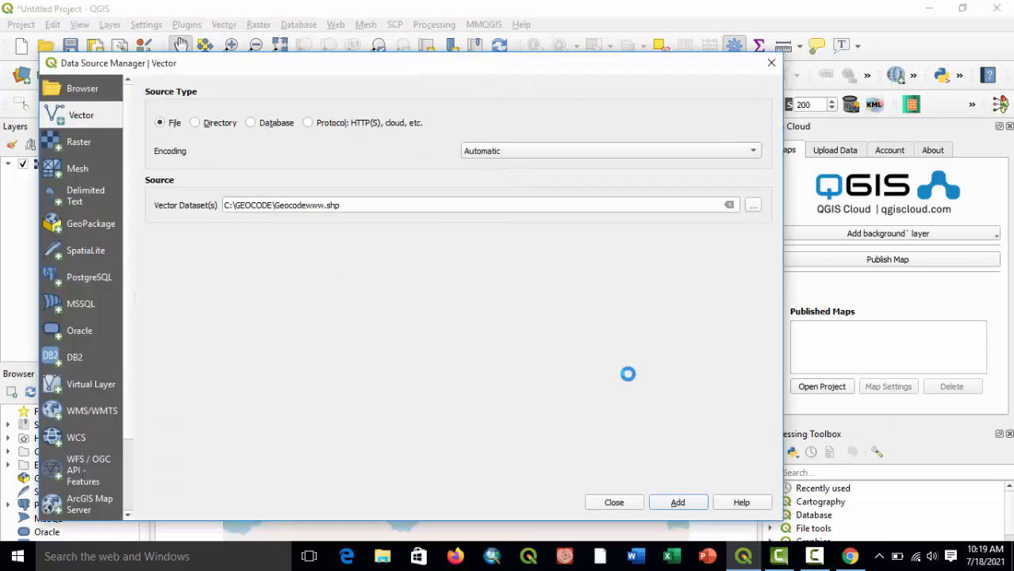
{"action": "left_click", "coordinate": [678, 502]}
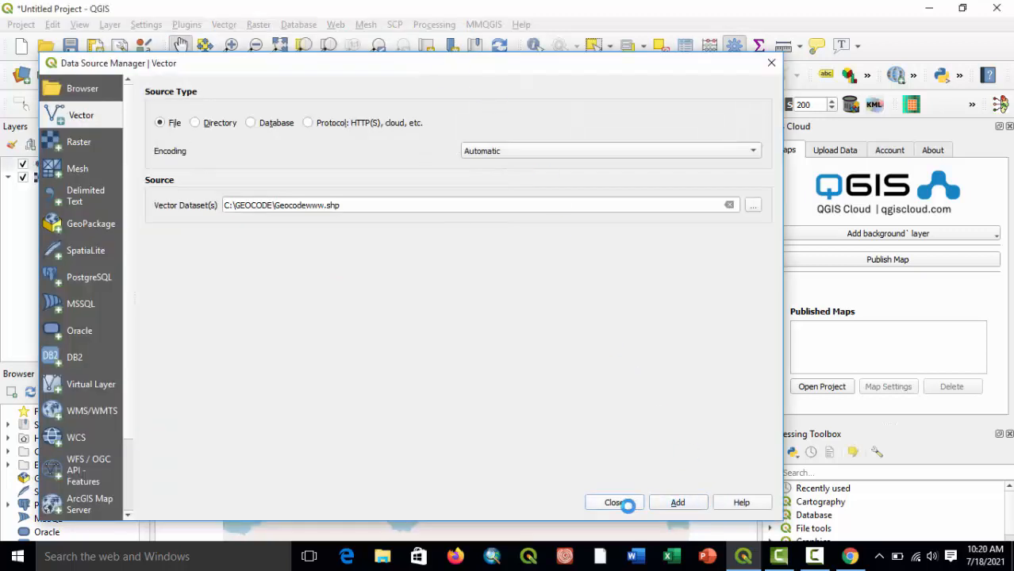
{"action": "left_click", "coordinate": [619, 502]}
{"action": "scroll", "coordinate": [461, 380], "scroll_direction": "up", "scroll_amount": 5}
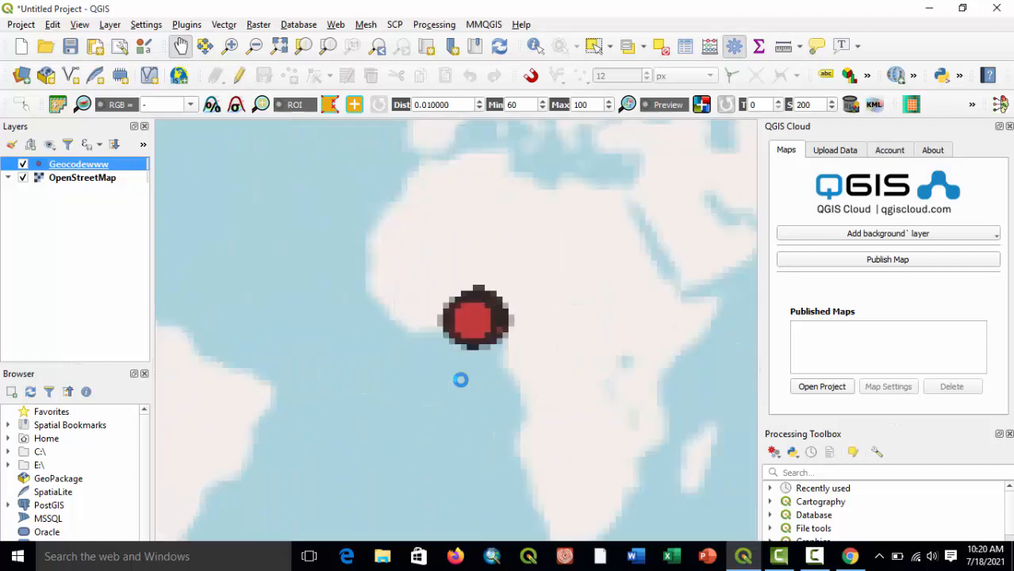
{"action": "scroll", "coordinate": [476, 345], "scroll_direction": "up", "scroll_amount": 2}
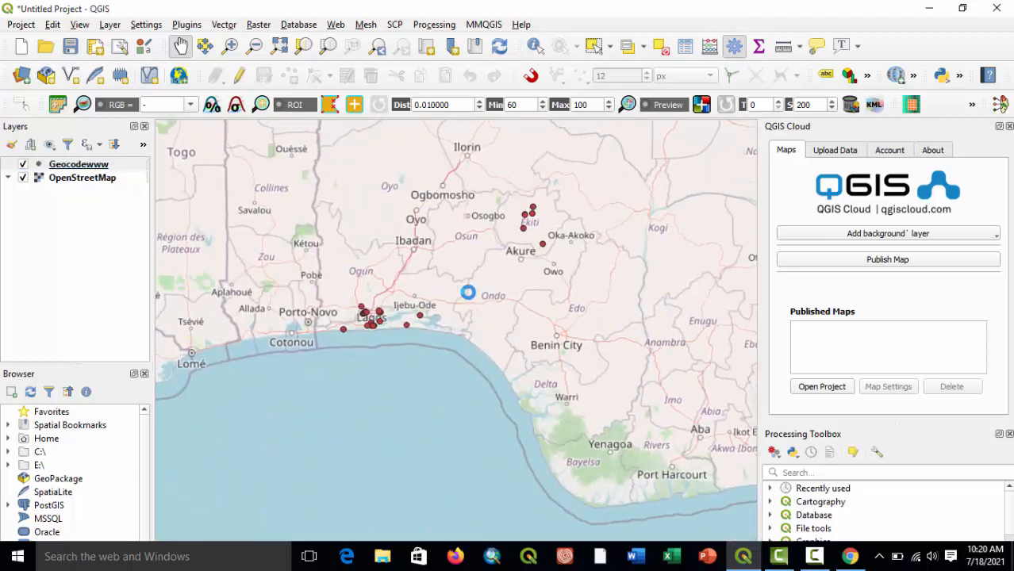
{"action": "scroll", "coordinate": [469, 292], "scroll_direction": "up", "scroll_amount": 1}
{"action": "left_click_drag", "start_coordinate": [482, 310], "coordinate": [530, 402]}
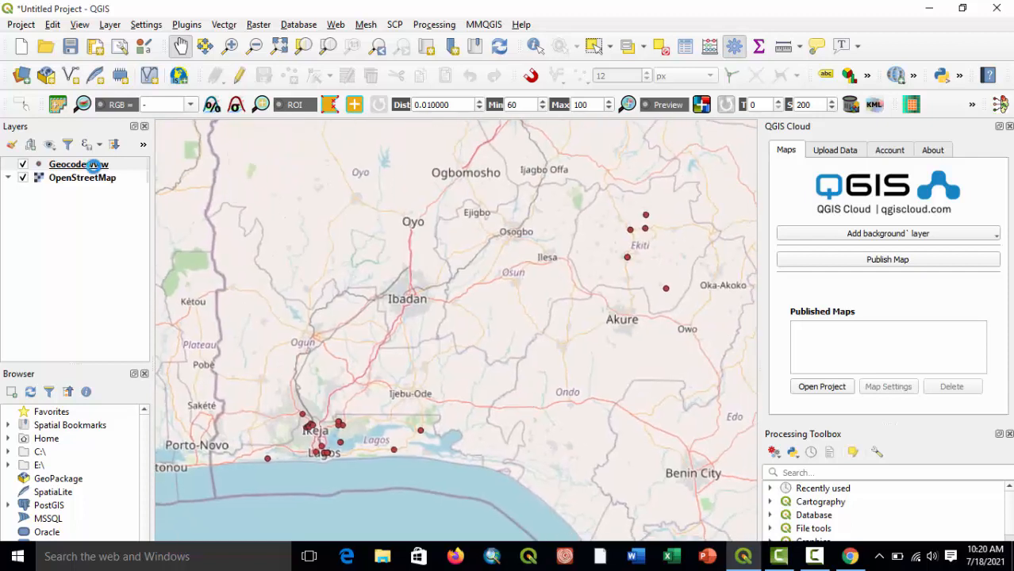
Label the Geocodewww points with single labels taken from the display_na field.
{"action": "right_click", "coordinate": [95, 164]}
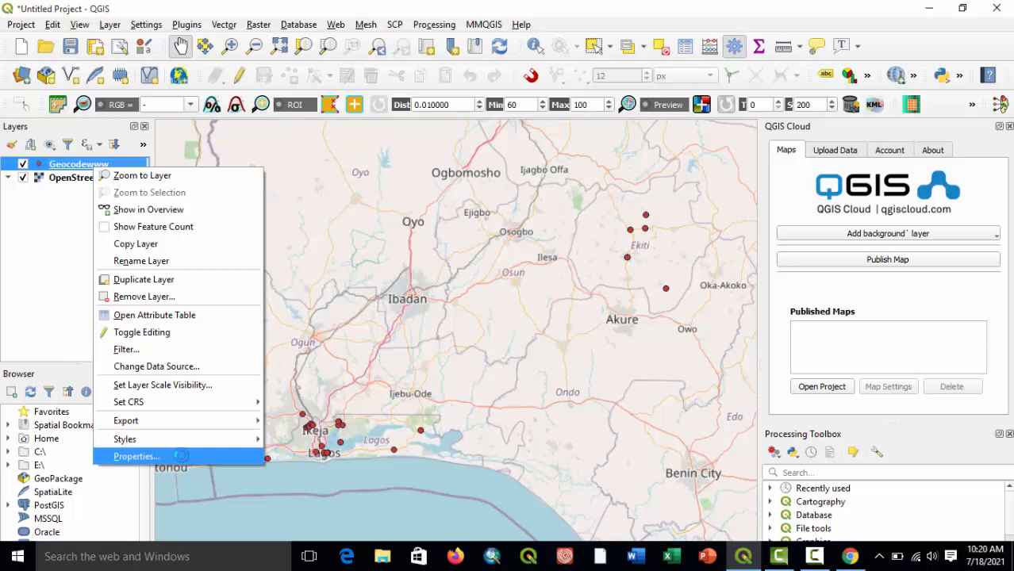
{"action": "left_click", "coordinate": [135, 457]}
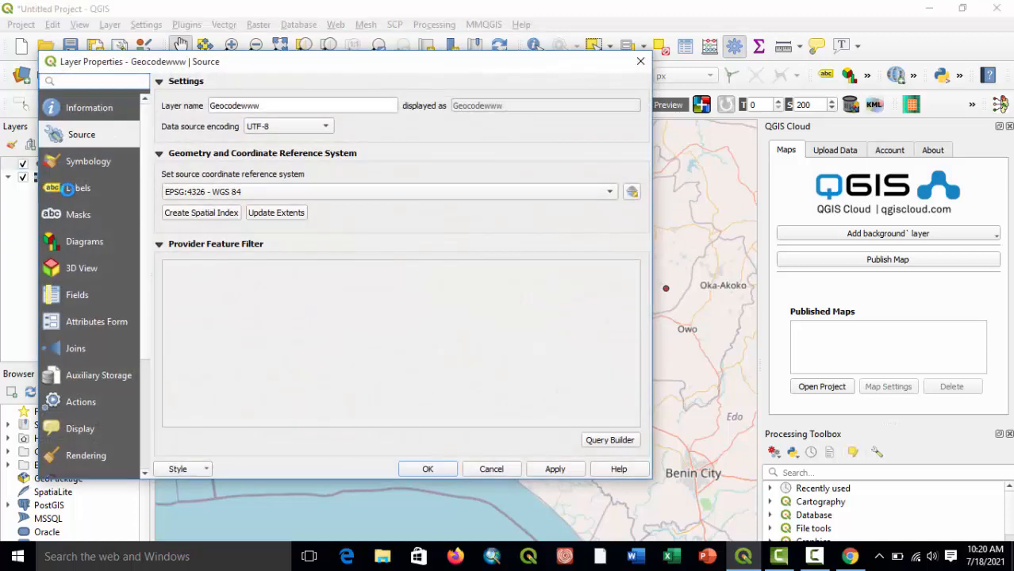
{"action": "left_click", "coordinate": [68, 189]}
{"action": "left_click", "coordinate": [223, 87]}
{"action": "left_click", "coordinate": [221, 101]}
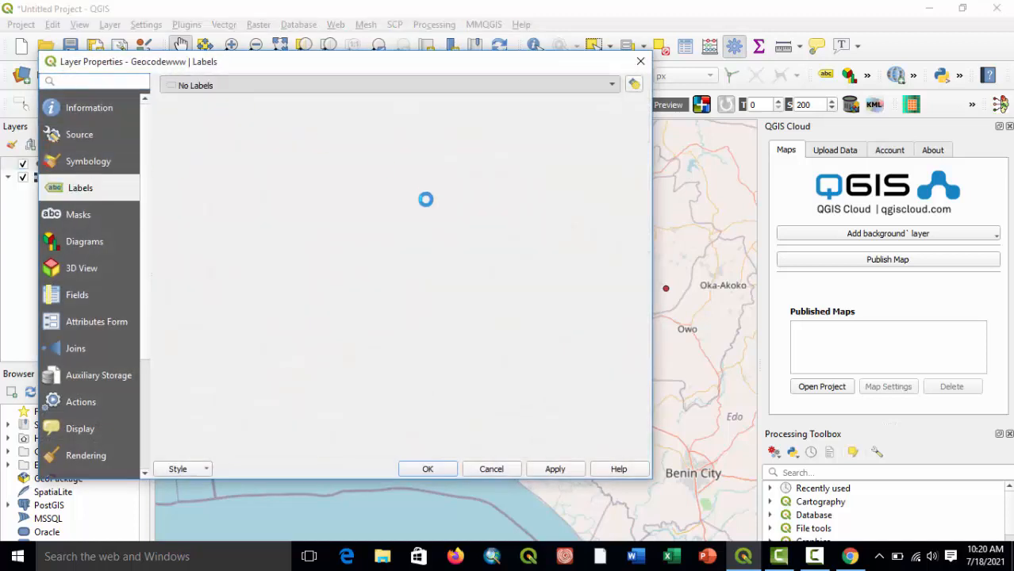
{"action": "left_click", "coordinate": [612, 106]}
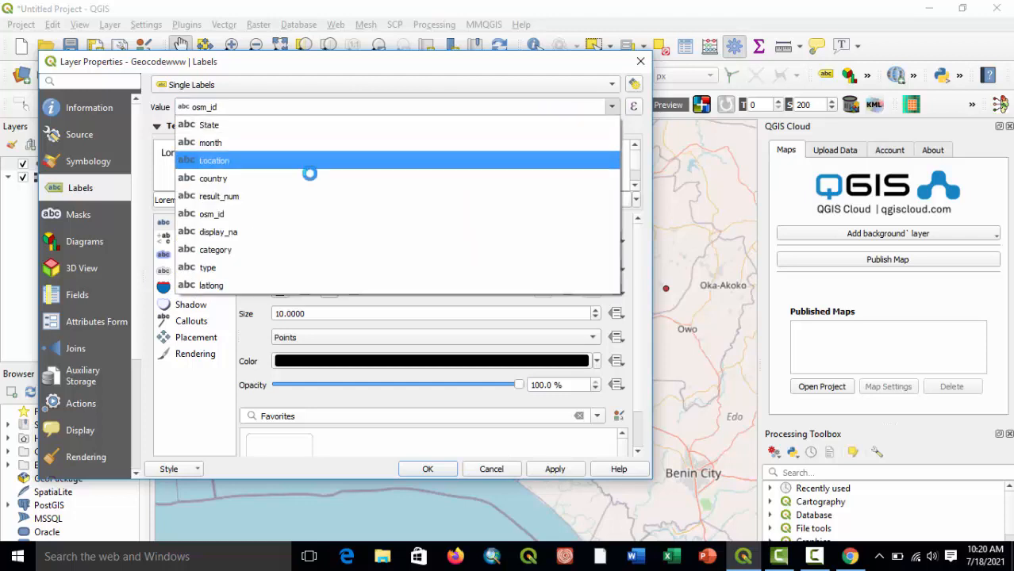
{"action": "left_click", "coordinate": [218, 231]}
{"action": "left_click", "coordinate": [554, 468]}
{"action": "left_click", "coordinate": [439, 469]}
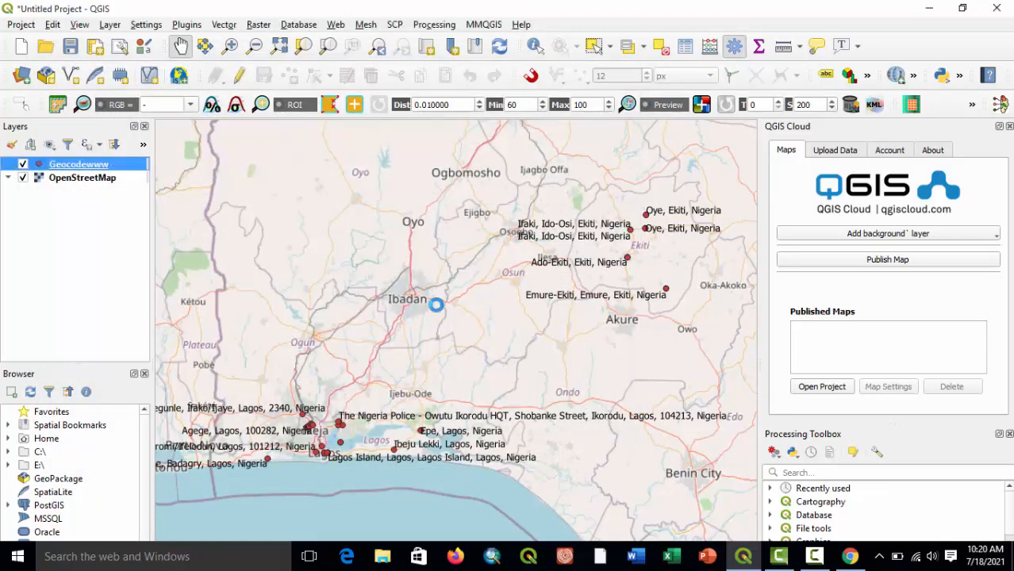
Try to upload the Geocodewww layer's data to QGIS Cloud.
{"action": "left_click", "coordinate": [857, 149]}
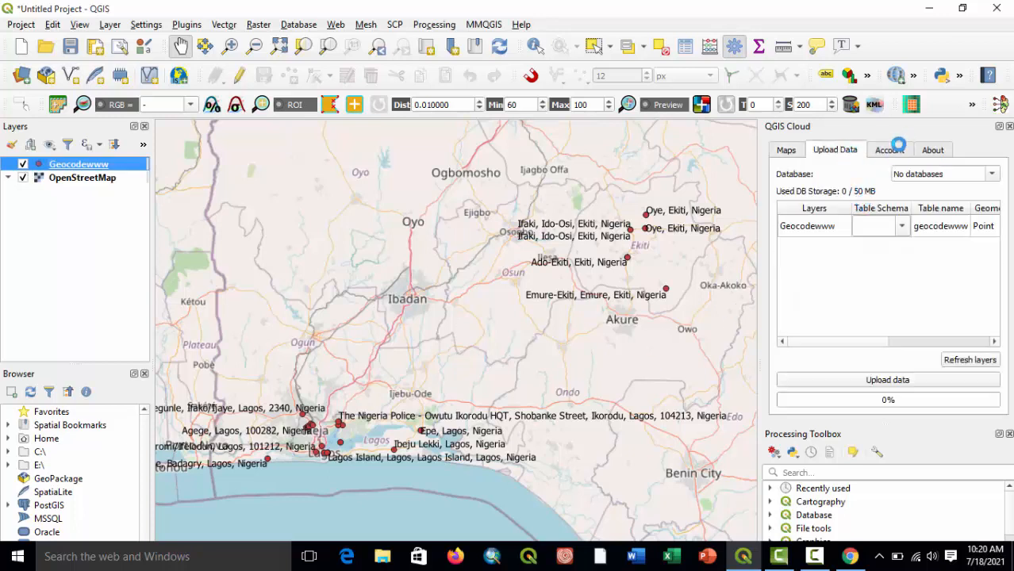
{"action": "left_click", "coordinate": [896, 149]}
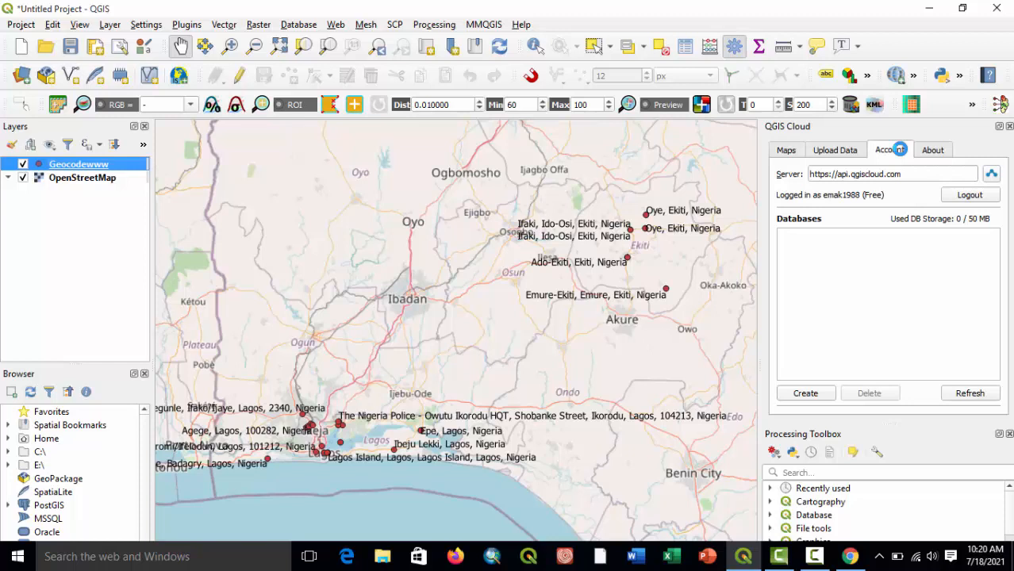
{"action": "left_click", "coordinate": [922, 149]}
{"action": "left_click", "coordinate": [889, 151]}
{"action": "left_click", "coordinate": [856, 154]}
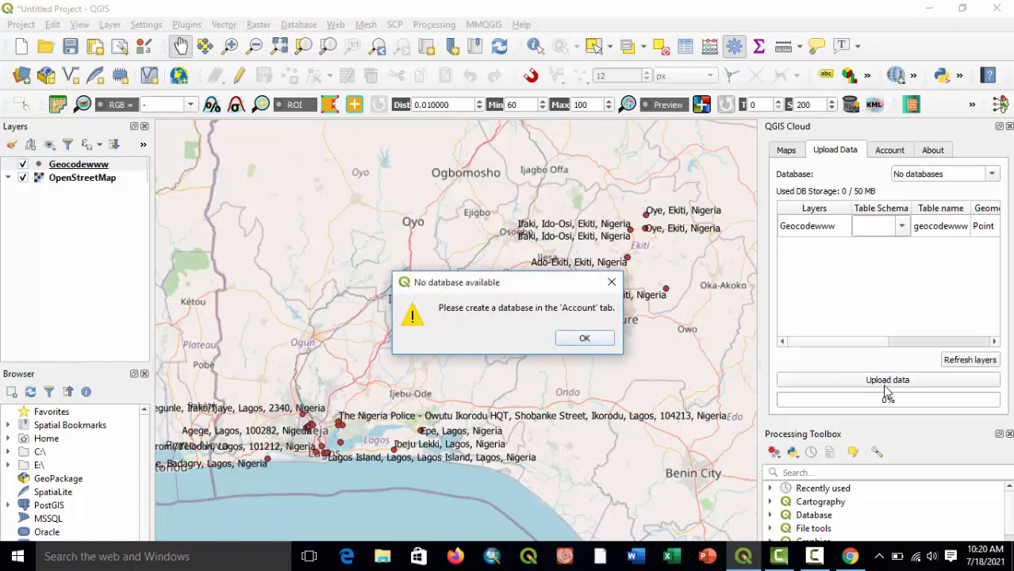
{"action": "left_click", "coordinate": [585, 338]}
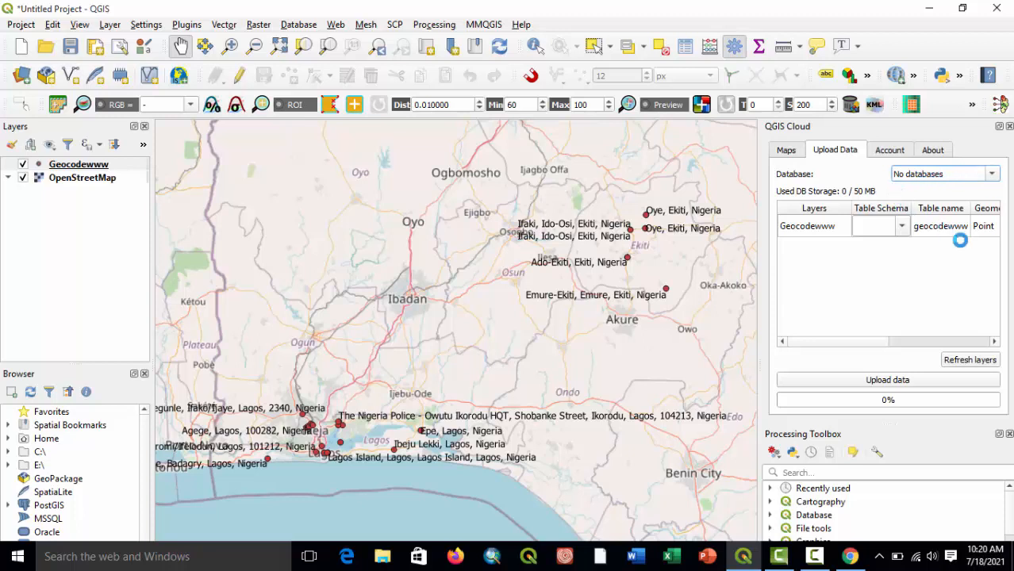
Check the QGIS Cloud upload settings and account for a database available to the Geocodewww layer.
{"action": "left_click", "coordinate": [905, 230]}
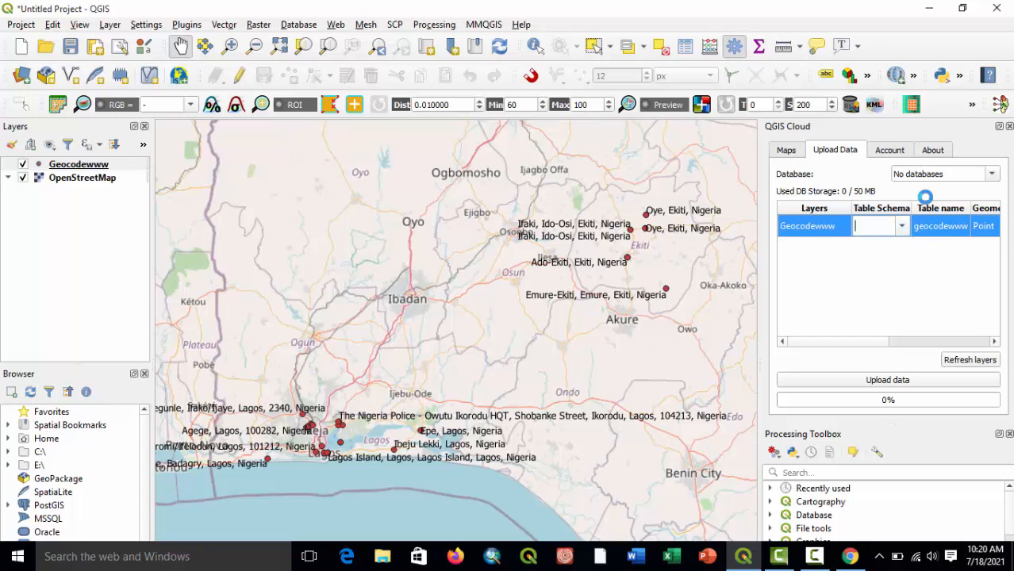
{"action": "left_click", "coordinate": [890, 150]}
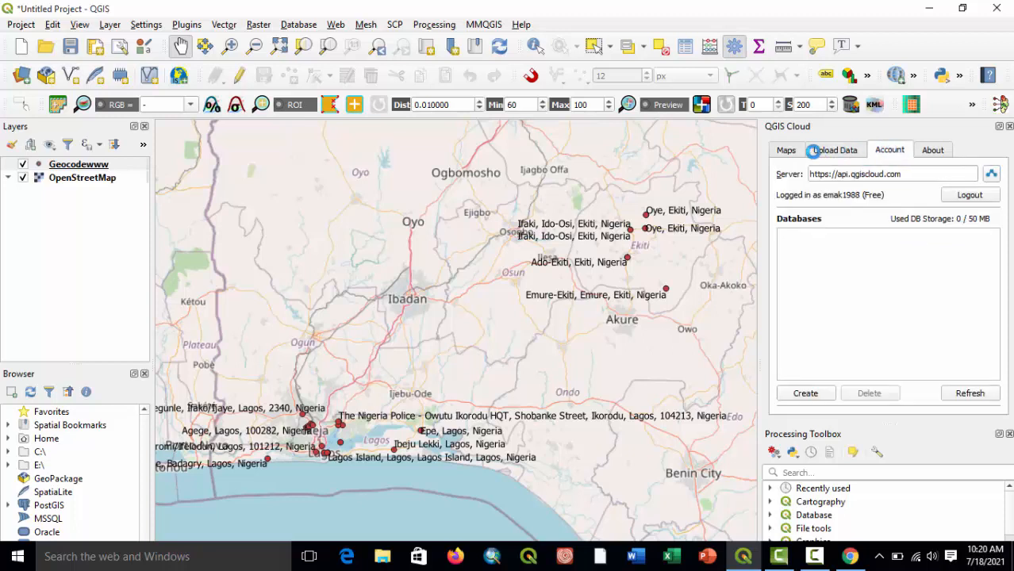
{"action": "left_click", "coordinate": [794, 149]}
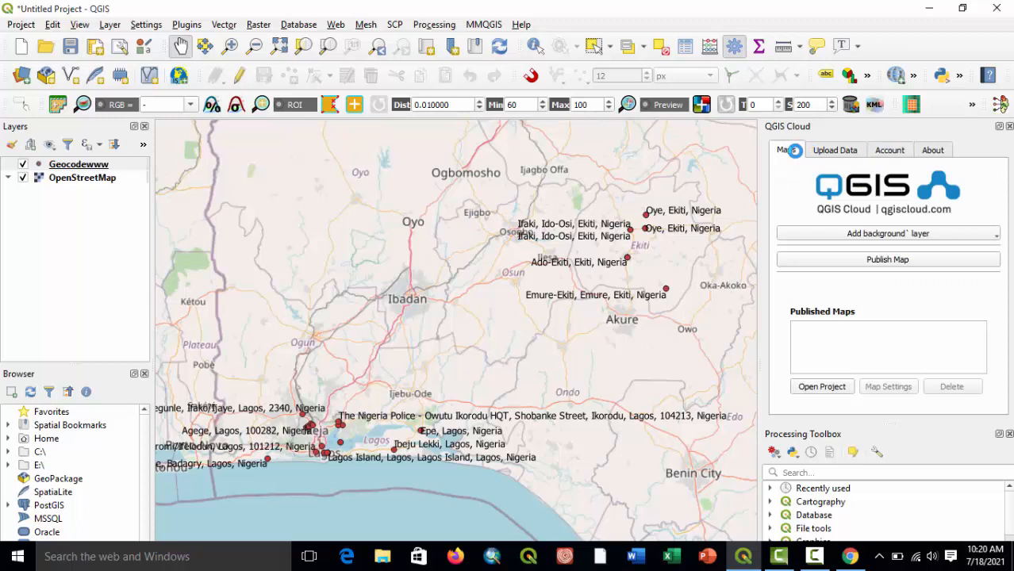
{"action": "left_click", "coordinate": [833, 151]}
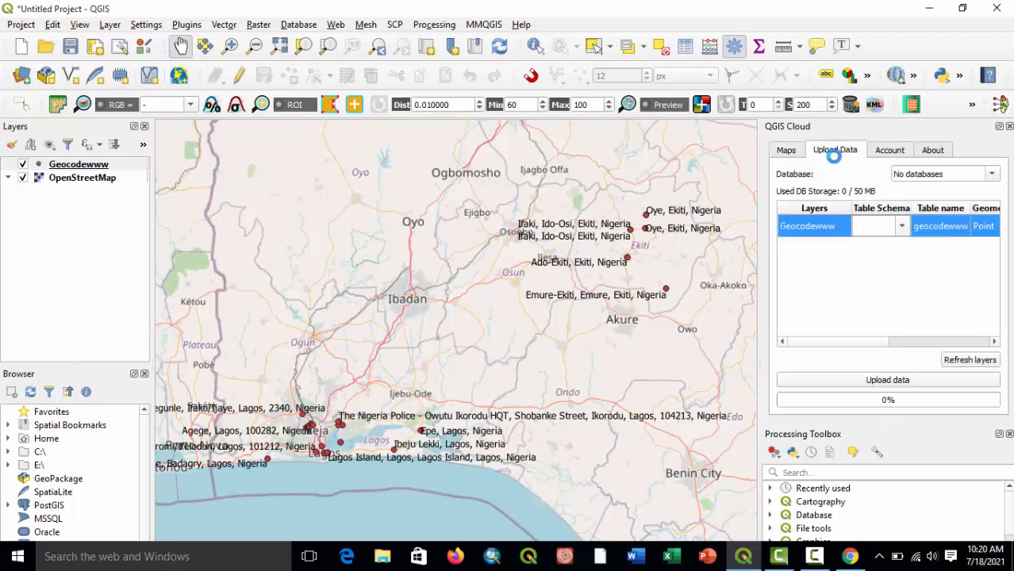
{"action": "left_click", "coordinate": [887, 151]}
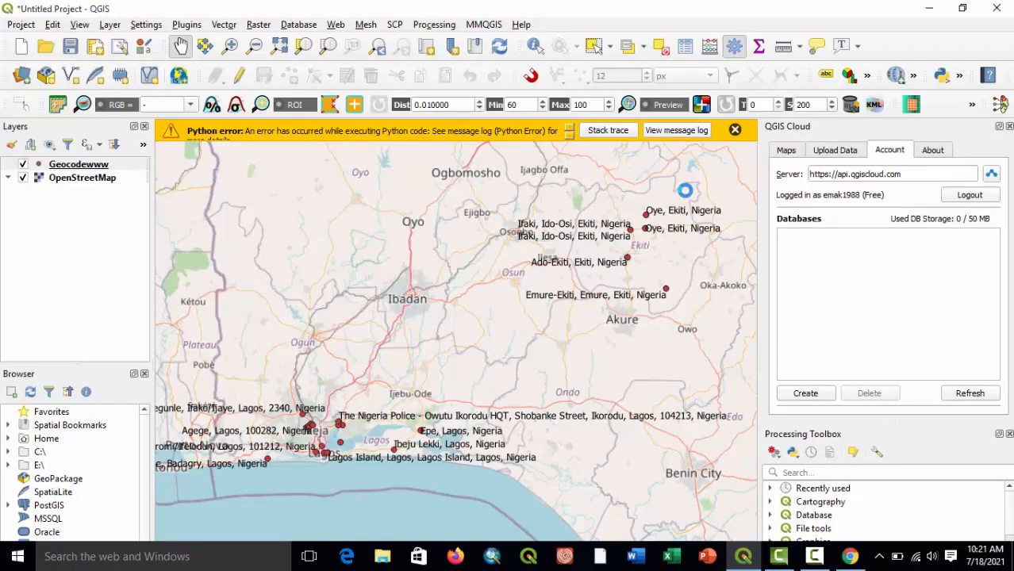
{"action": "left_click", "coordinate": [835, 151]}
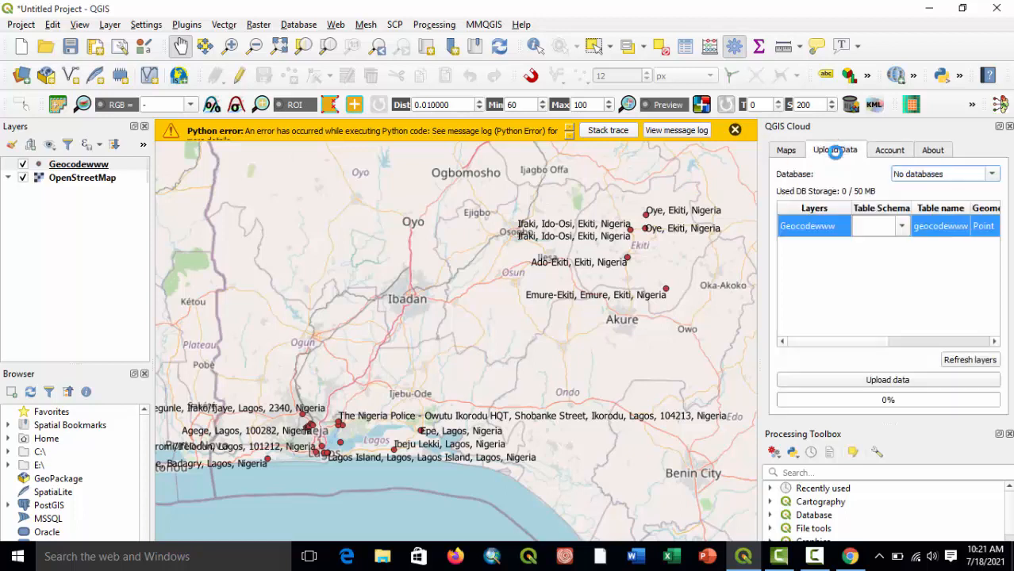
{"action": "left_click", "coordinate": [887, 150]}
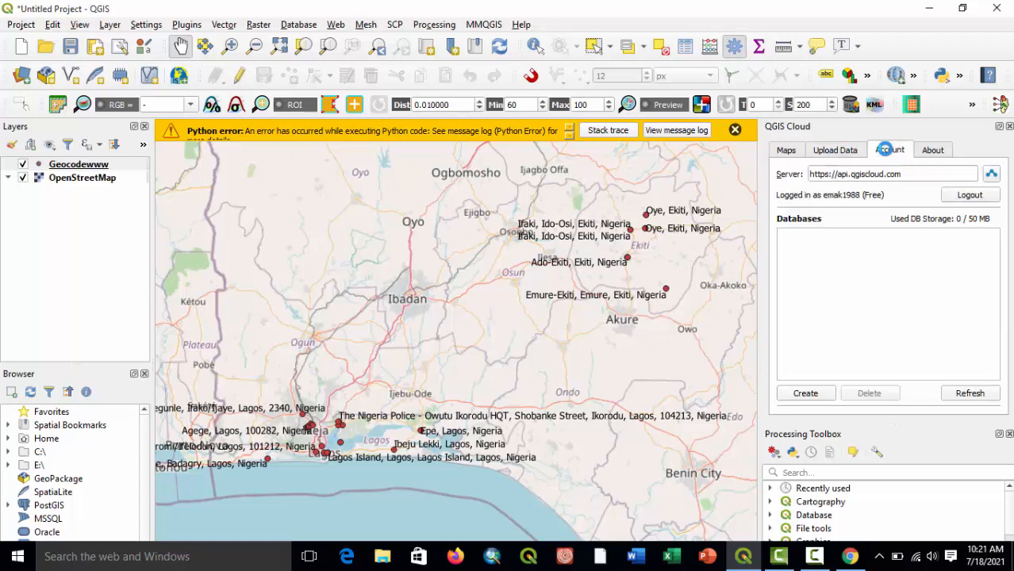
{"action": "left_click", "coordinate": [835, 150]}
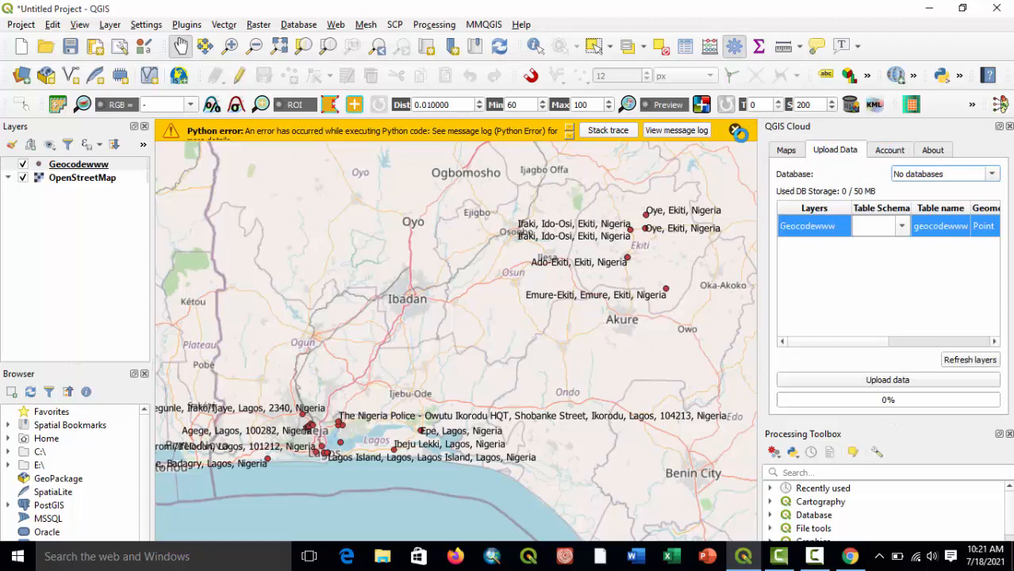
Dismiss the Python error message and refresh the database list of the QGIS Cloud account.
{"action": "left_click", "coordinate": [736, 131]}
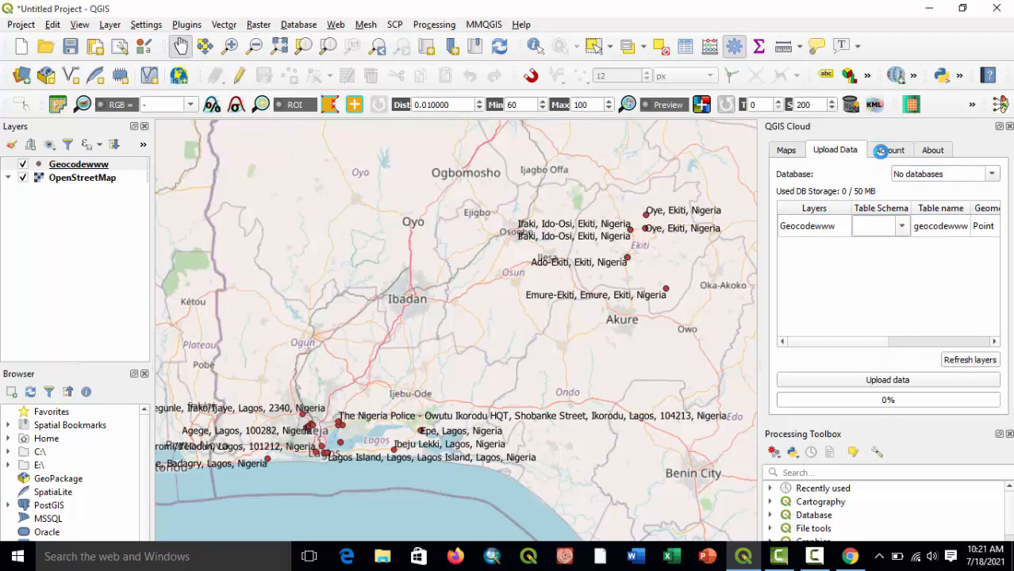
{"action": "left_click", "coordinate": [879, 152]}
{"action": "left_click", "coordinate": [965, 395]}
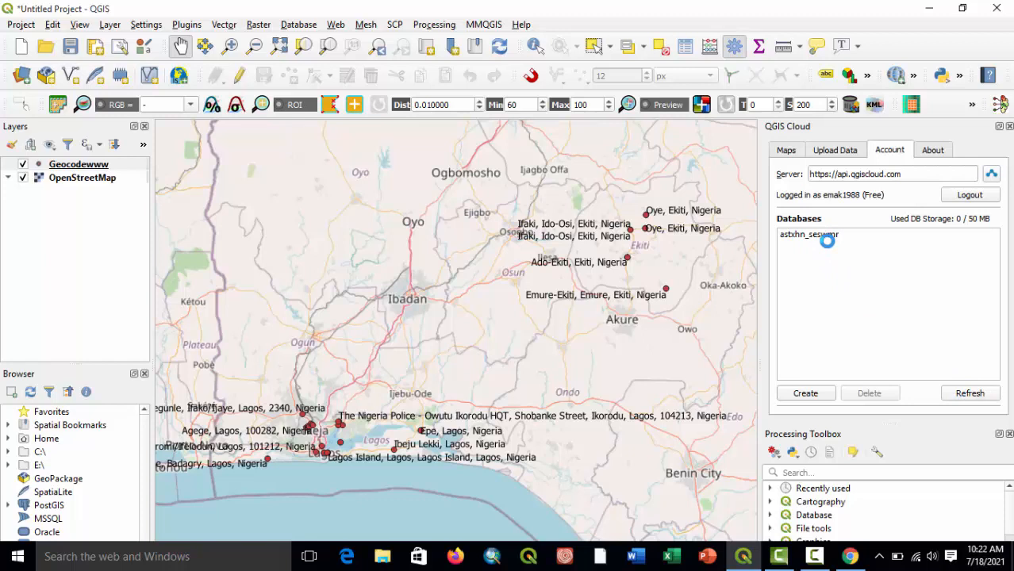
Upload the Geocodewww layer to the QGIS Cloud database astxhn_seswmr.
{"action": "left_click", "coordinate": [821, 149]}
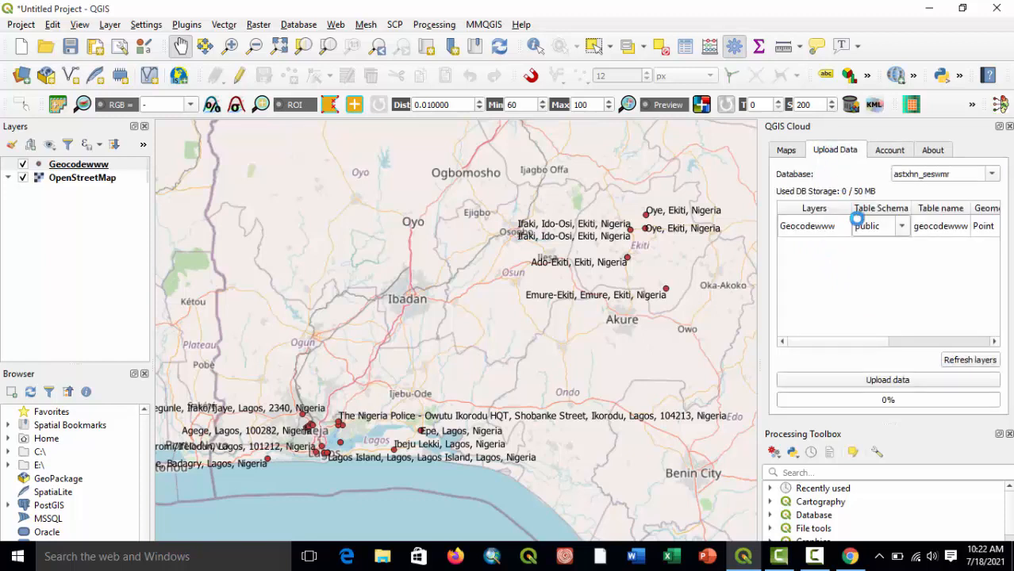
{"action": "left_click", "coordinate": [992, 172]}
{"action": "left_click", "coordinate": [992, 172]}
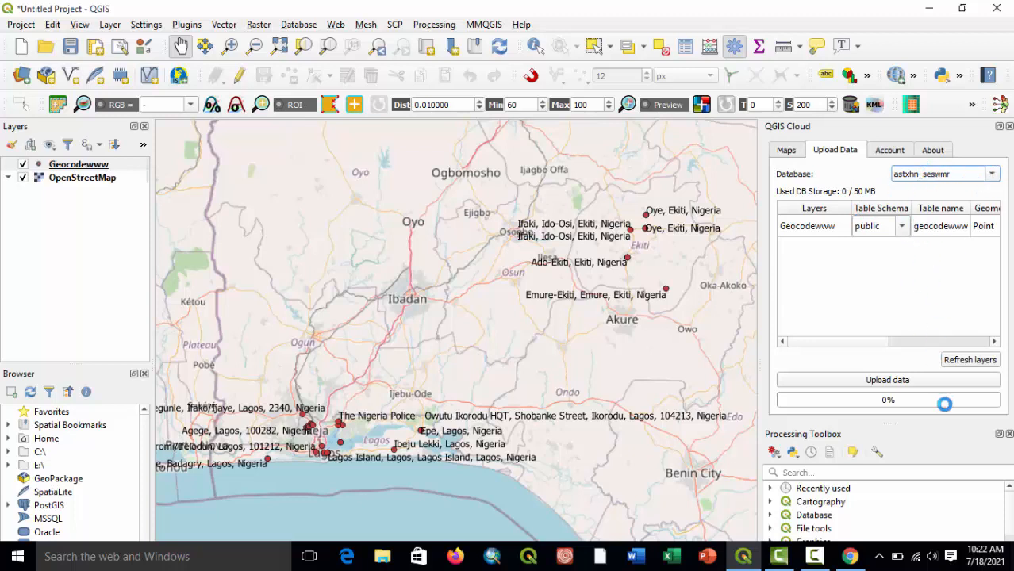
{"action": "left_click", "coordinate": [895, 381]}
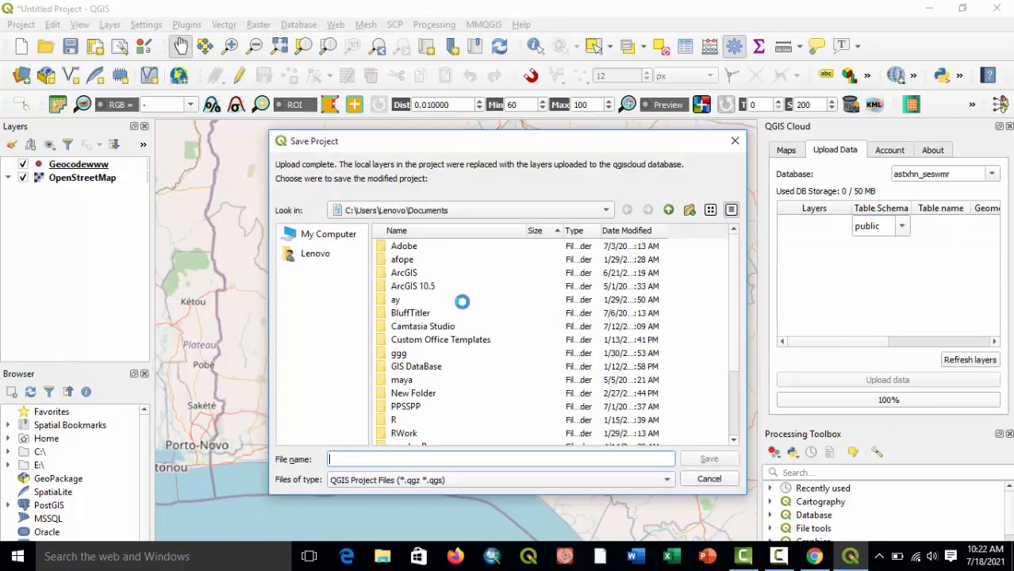
Save the modified project as "map publish" in the C:\GEOCODE folder.
{"action": "left_click", "coordinate": [599, 213]}
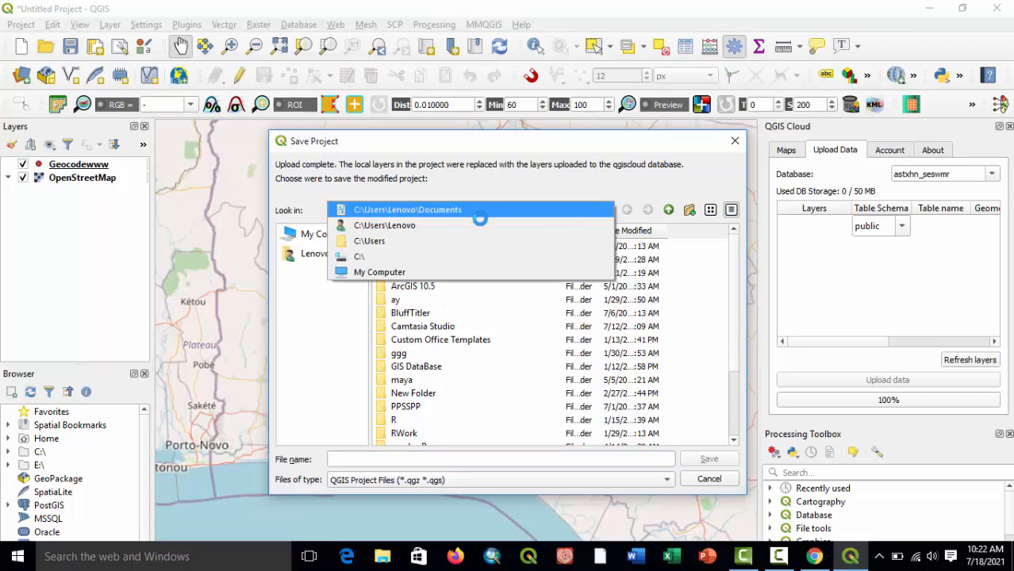
{"action": "left_click", "coordinate": [426, 256]}
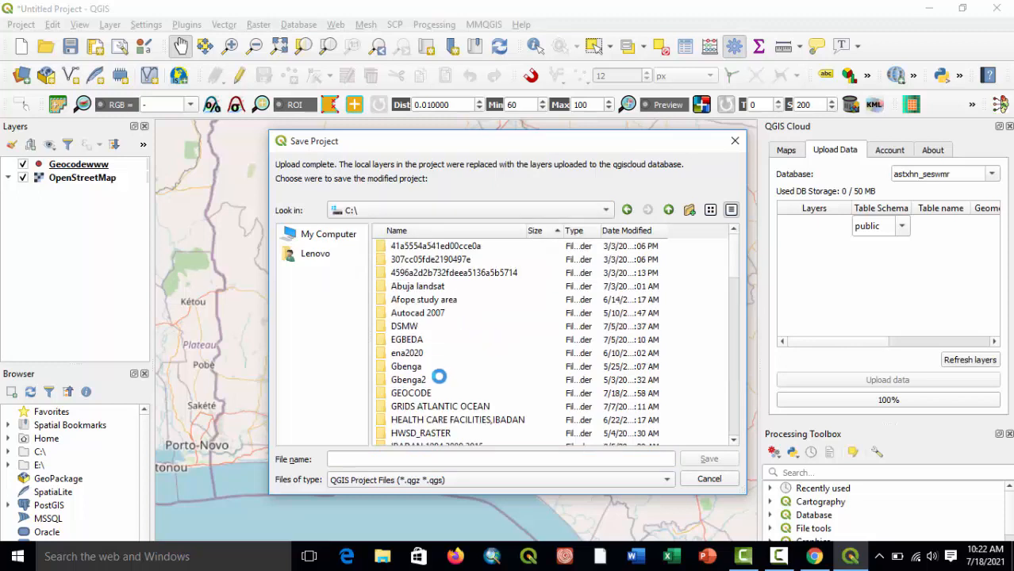
{"action": "left_click", "coordinate": [419, 393]}
{"action": "double_click", "coordinate": [419, 392]}
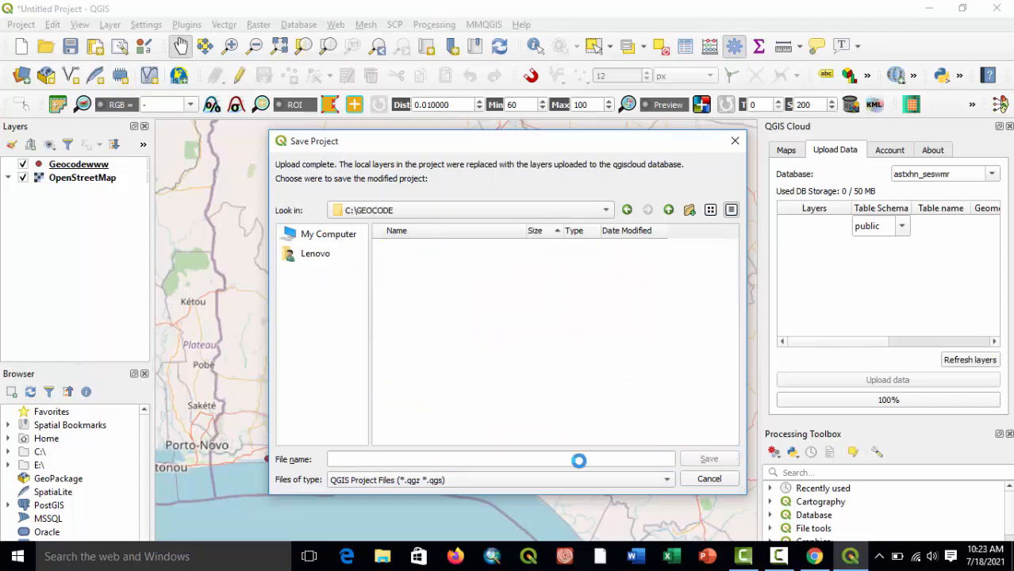
{"action": "left_click", "coordinate": [626, 209]}
{"action": "left_click", "coordinate": [426, 393]}
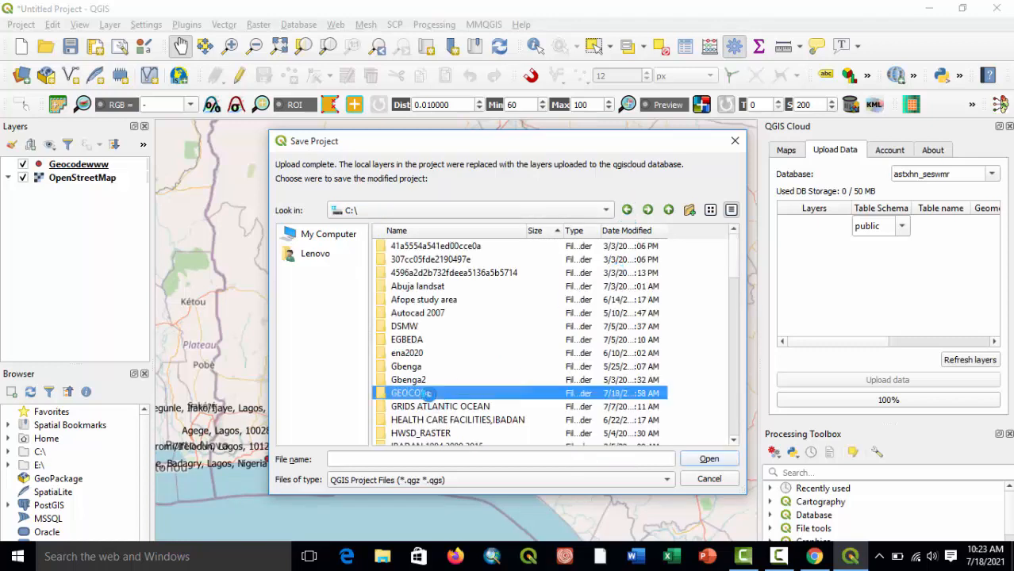
{"action": "double_click", "coordinate": [426, 393]}
{"action": "left_click", "coordinate": [471, 460]}
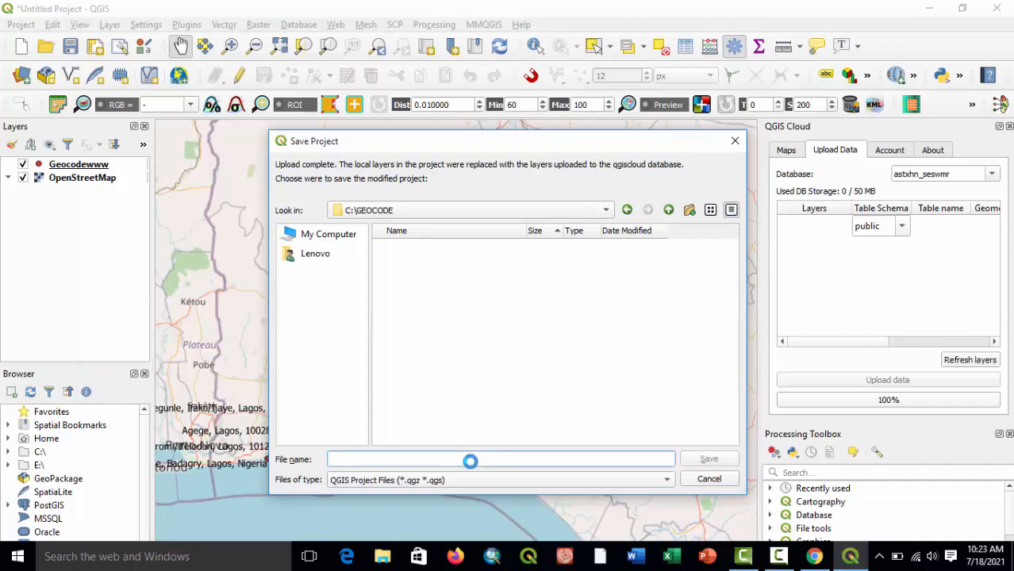
{"action": "type", "text": "map pu"}
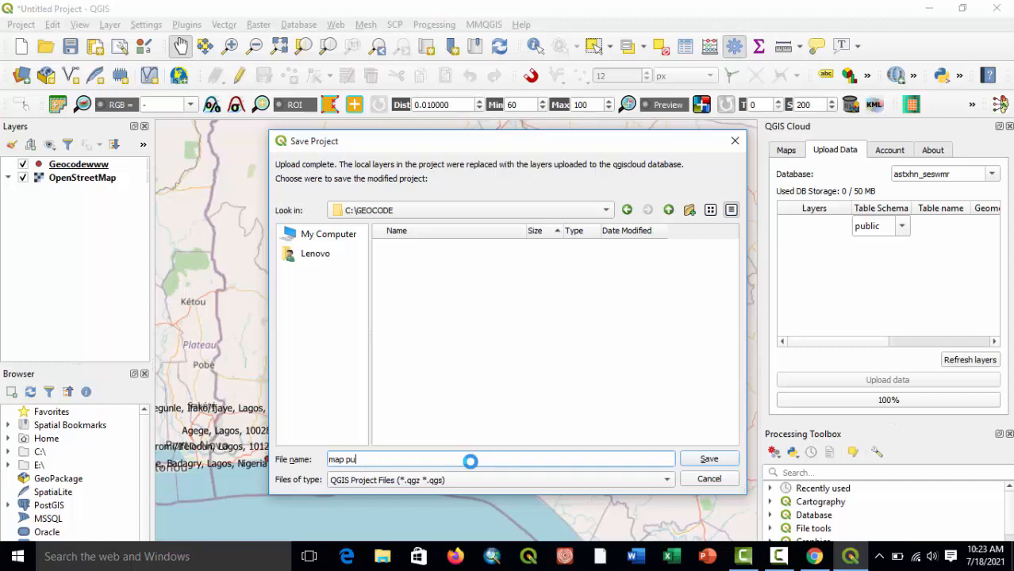
{"action": "type", "text": "blish"}
{"action": "left_click", "coordinate": [709, 459]}
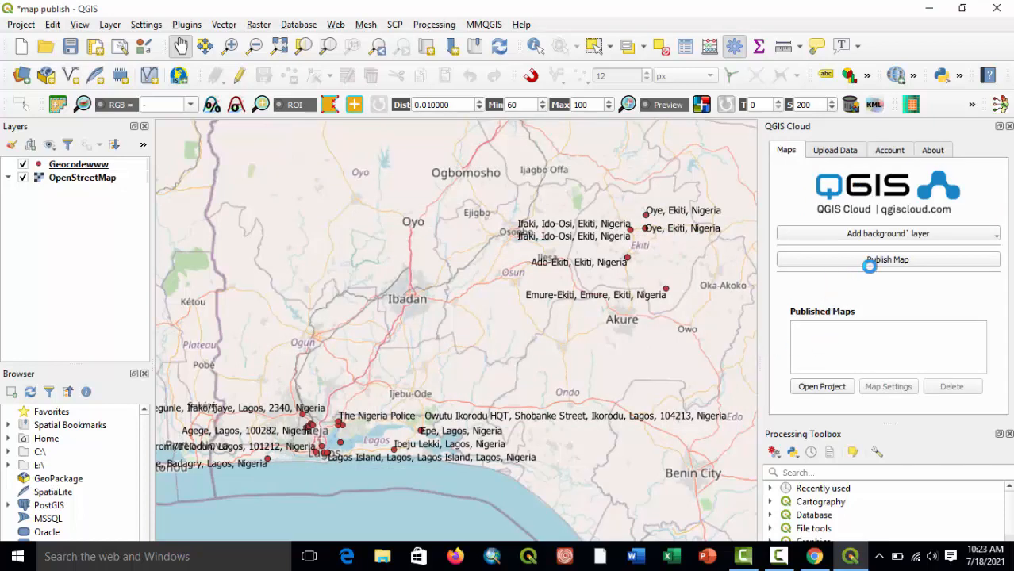
Publish the map to QGIS Cloud, saving the modified project when required.
{"action": "left_click", "coordinate": [839, 150]}
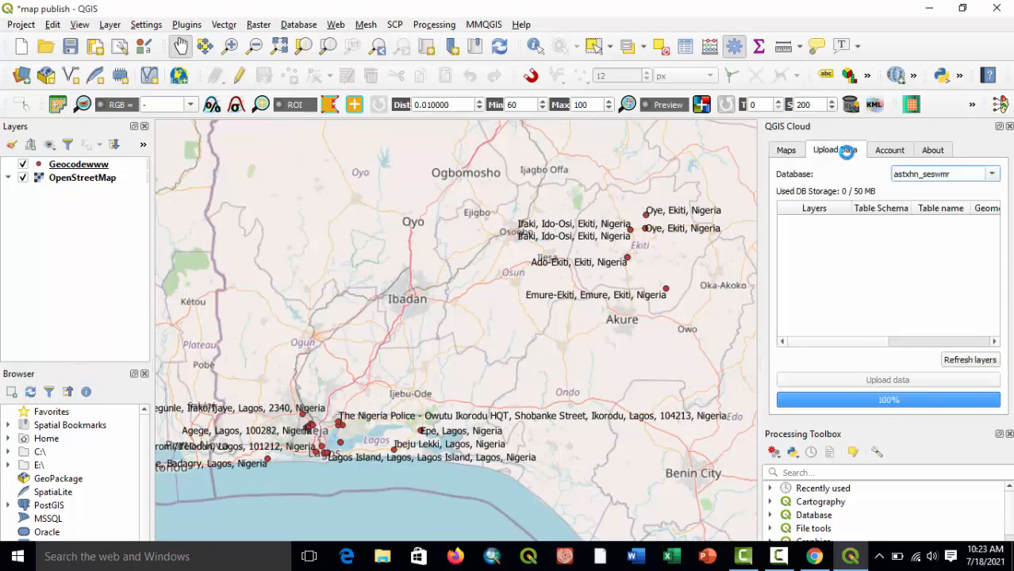
{"action": "left_click", "coordinate": [889, 150]}
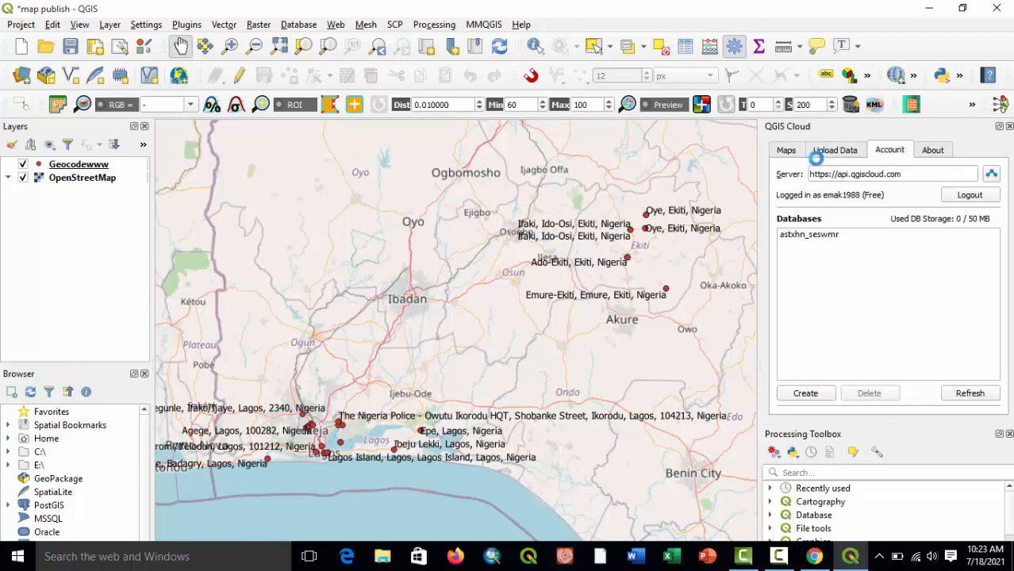
{"action": "left_click", "coordinate": [786, 151]}
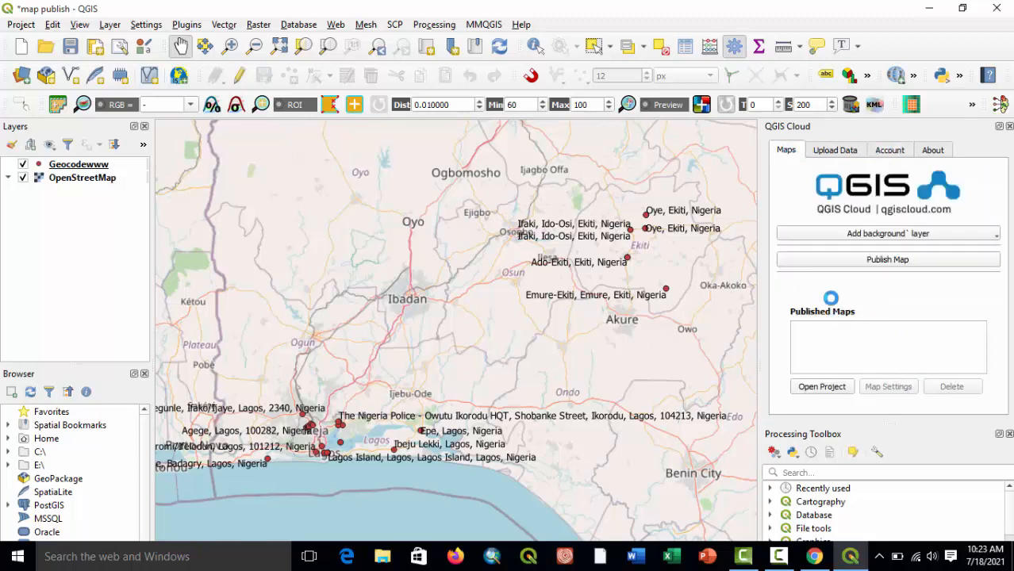
{"action": "left_click", "coordinate": [879, 260]}
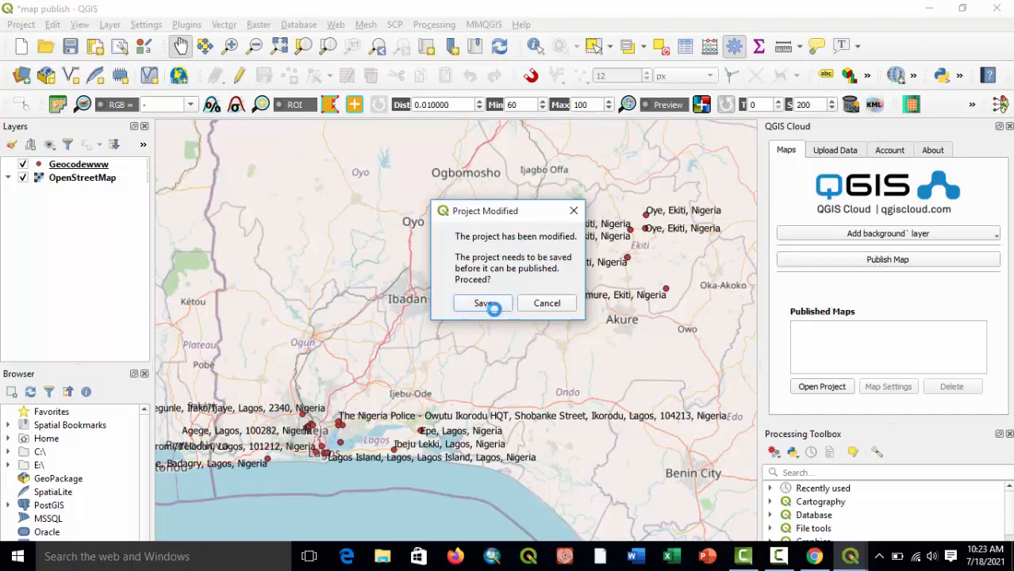
{"action": "left_click", "coordinate": [486, 303]}
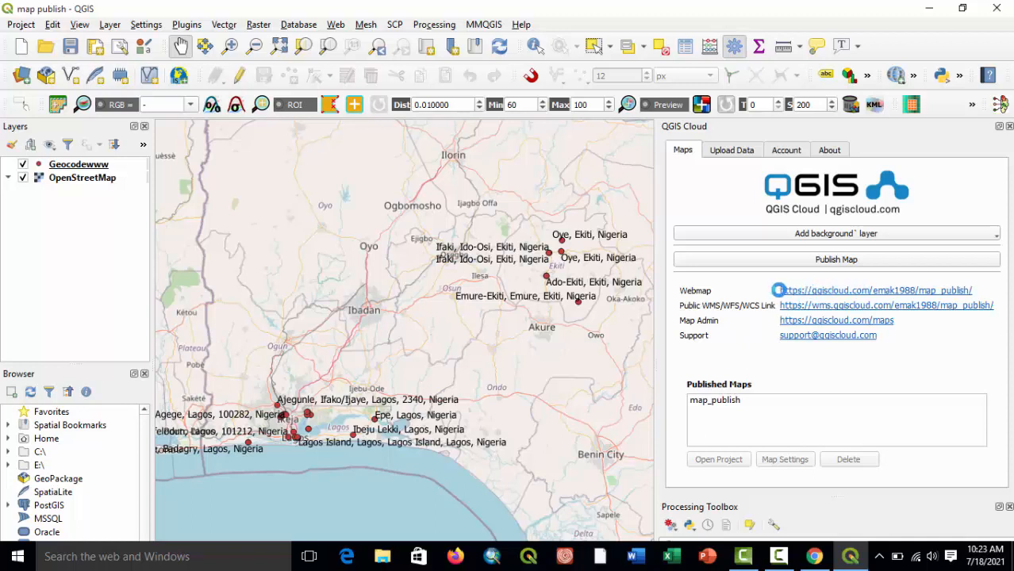
Switch to Chrome, refresh the QGIS Cloud Maps page and view the WMS capabilities of map_publish.
{"action": "left_click", "coordinate": [817, 560]}
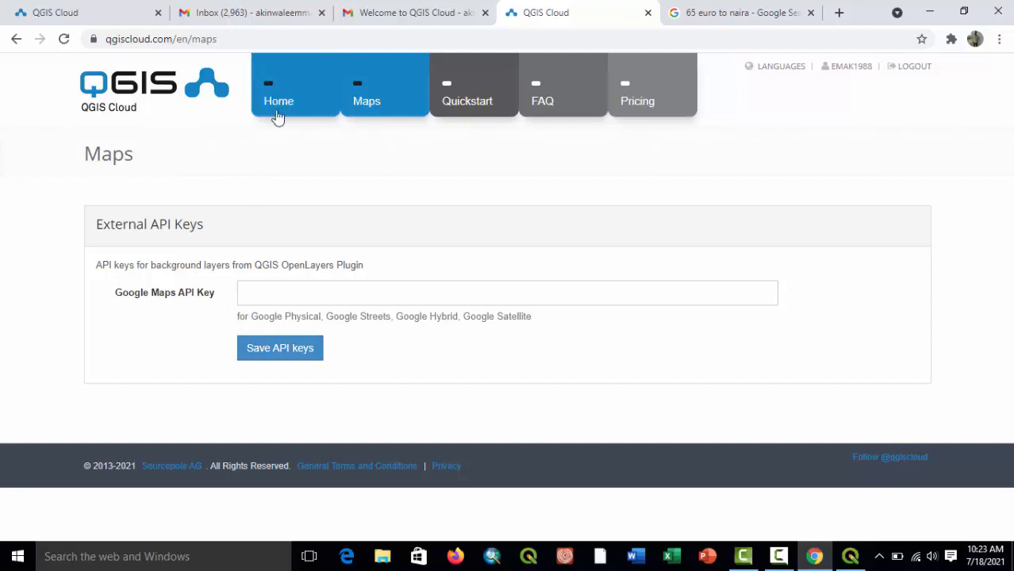
{"action": "left_click", "coordinate": [63, 39]}
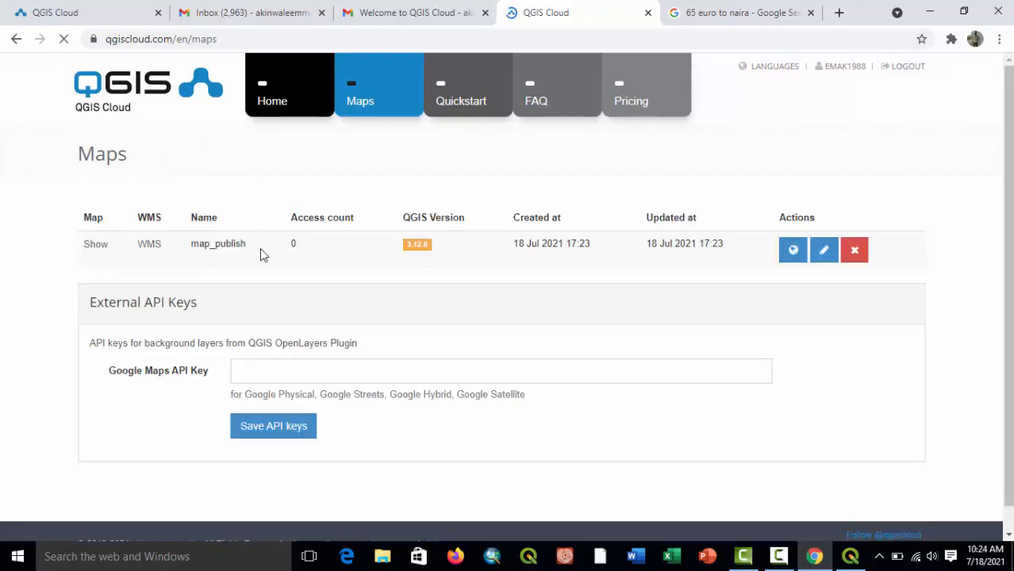
{"action": "left_click", "coordinate": [148, 244]}
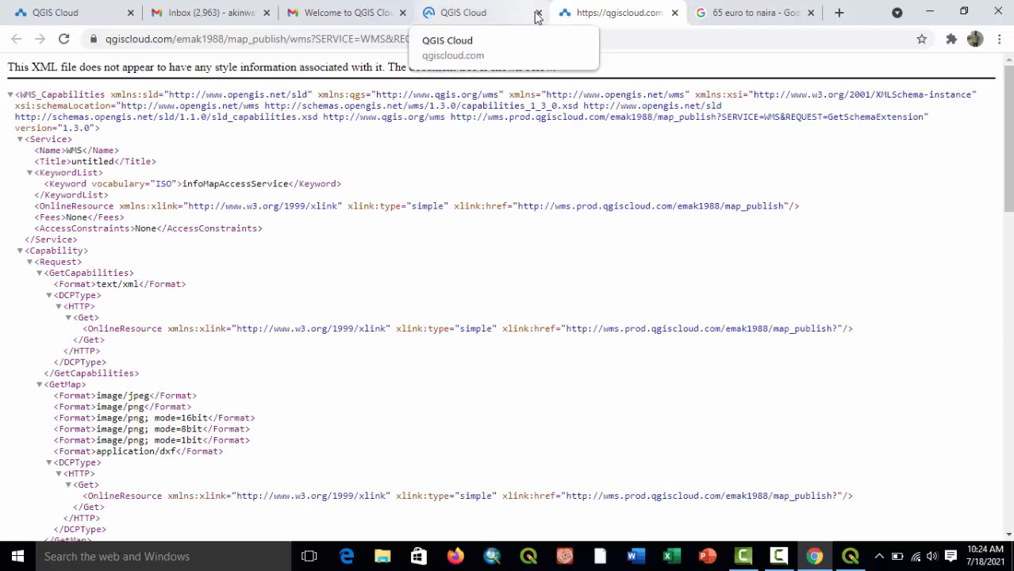
{"action": "left_click", "coordinate": [675, 13]}
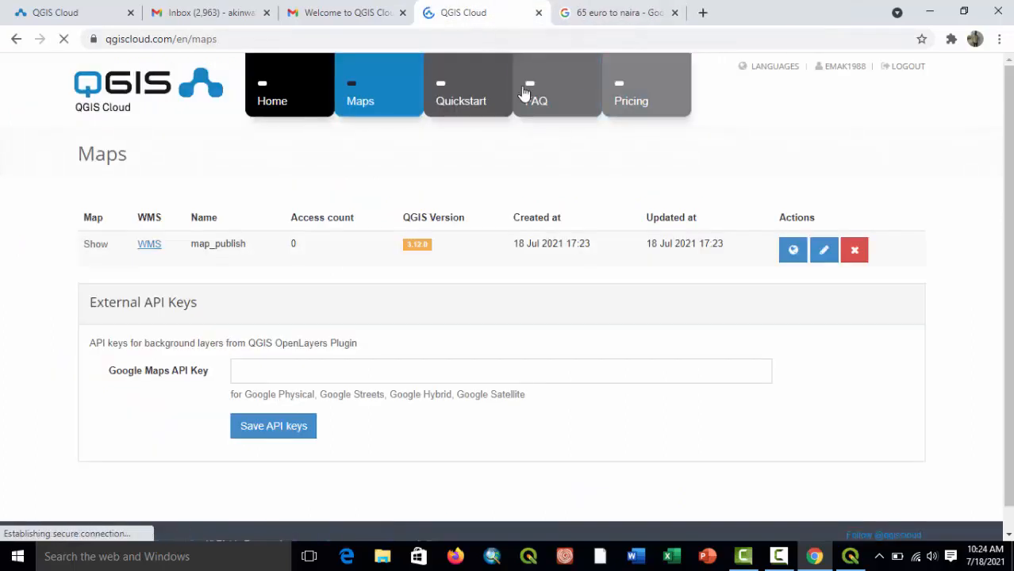
Download the map_publish project file from the QGIS Cloud Maps page.
{"action": "left_click", "coordinate": [803, 257]}
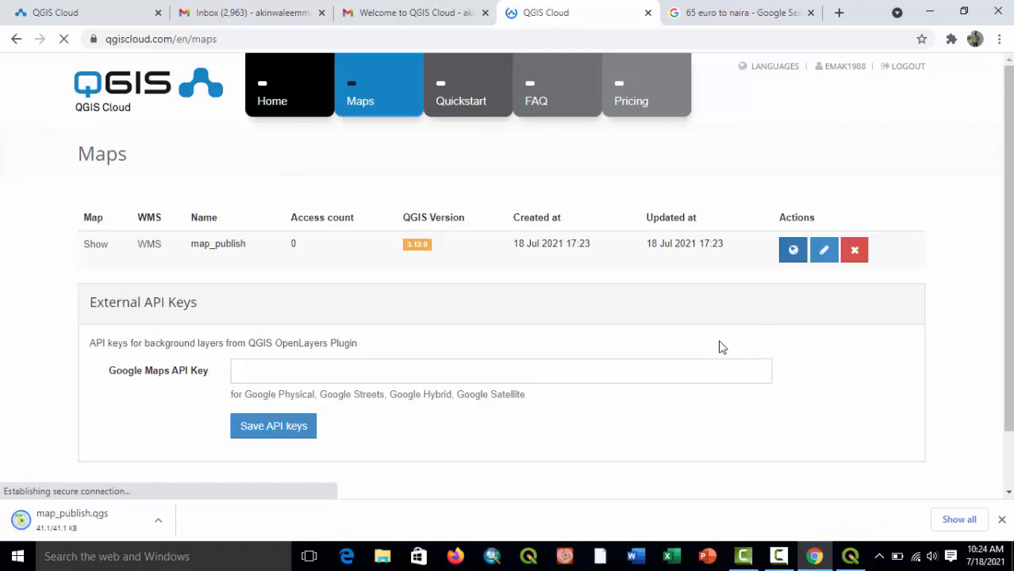
{"action": "left_click", "coordinate": [158, 522]}
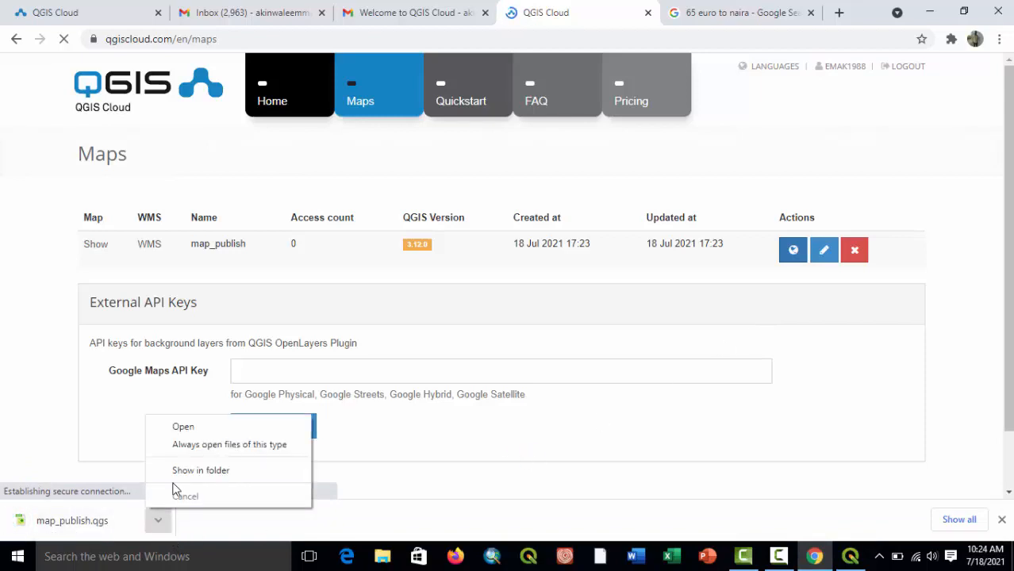
{"action": "left_click", "coordinate": [436, 487]}
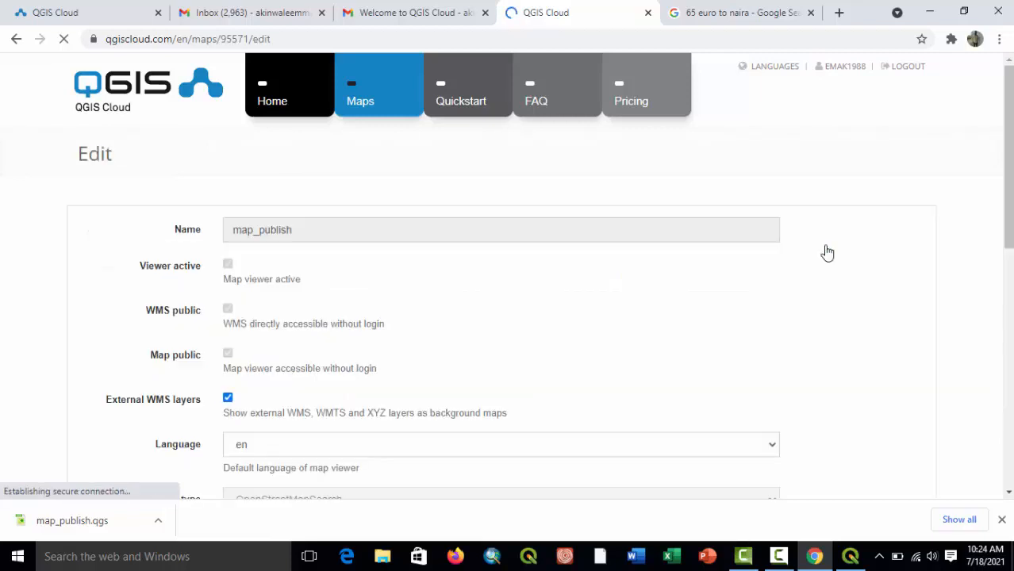
Examine the edit settings of map_publish down to the user access options and return to the Maps list.
{"action": "scroll", "coordinate": [354, 381], "scroll_direction": "down", "scroll_amount": 3}
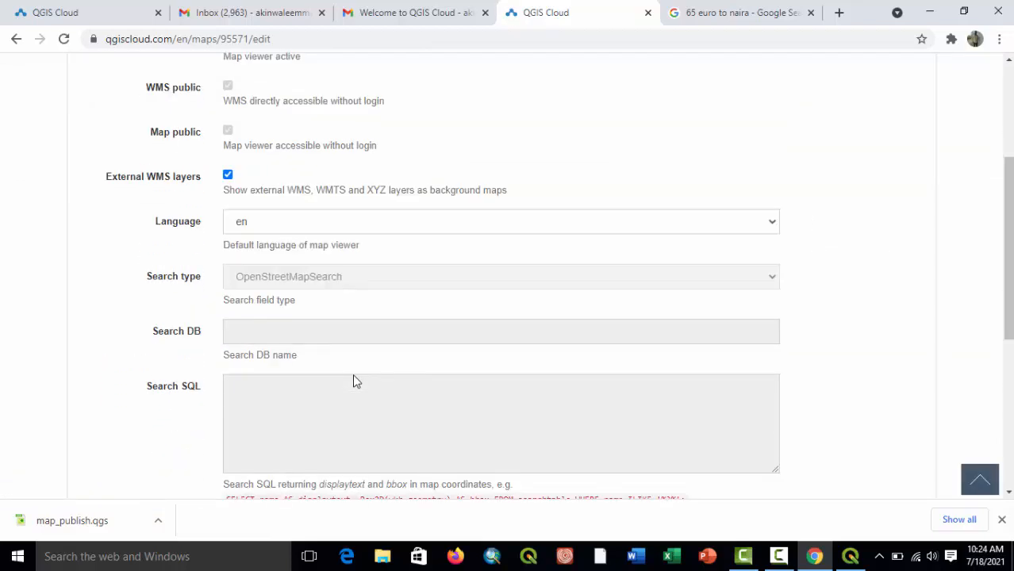
{"action": "scroll", "coordinate": [353, 378], "scroll_direction": "down", "scroll_amount": 3}
{"action": "scroll", "coordinate": [352, 377], "scroll_direction": "down", "scroll_amount": 3}
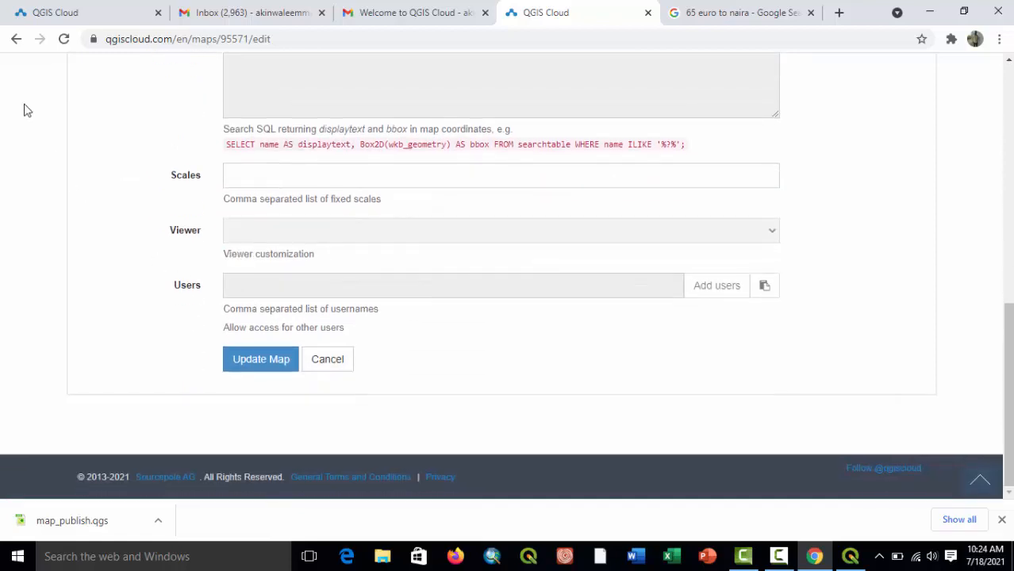
{"action": "left_click", "coordinate": [16, 38]}
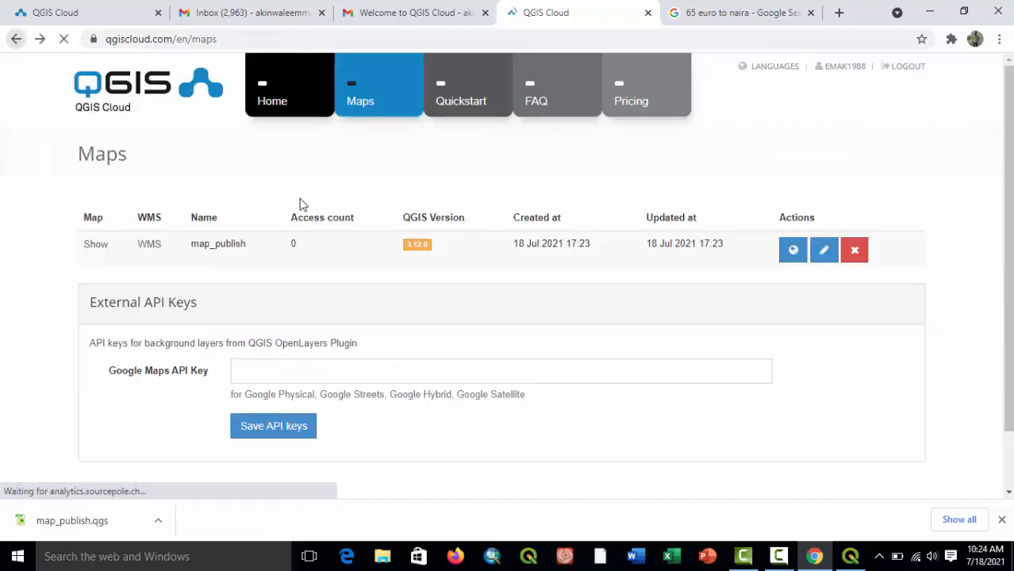
{"action": "left_click", "coordinate": [824, 256]}
{"action": "scroll", "coordinate": [304, 389], "scroll_direction": "down", "scroll_amount": 5}
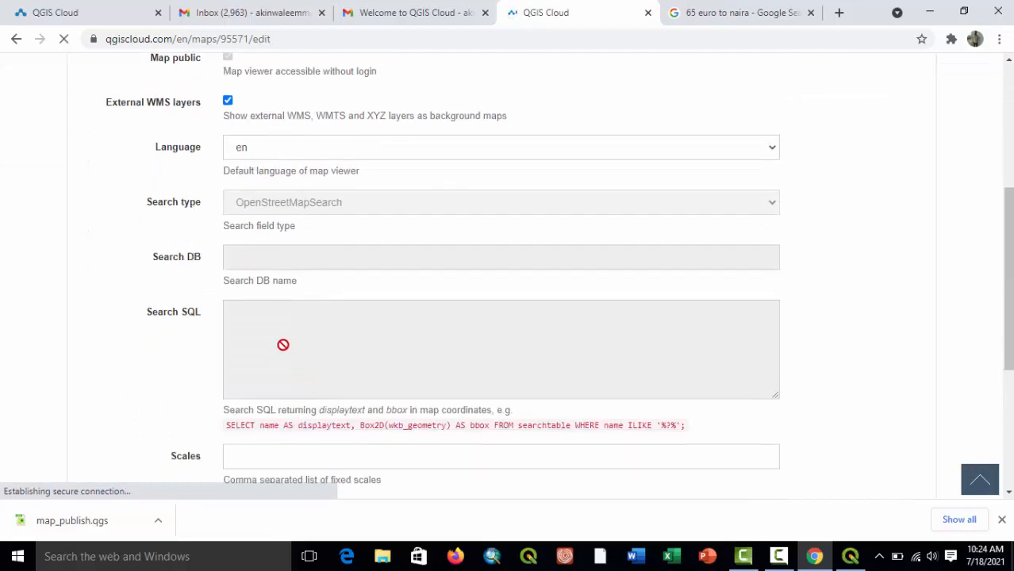
{"action": "scroll", "coordinate": [272, 353], "scroll_direction": "down", "scroll_amount": 1}
{"action": "scroll", "coordinate": [319, 430], "scroll_direction": "down", "scroll_amount": 2}
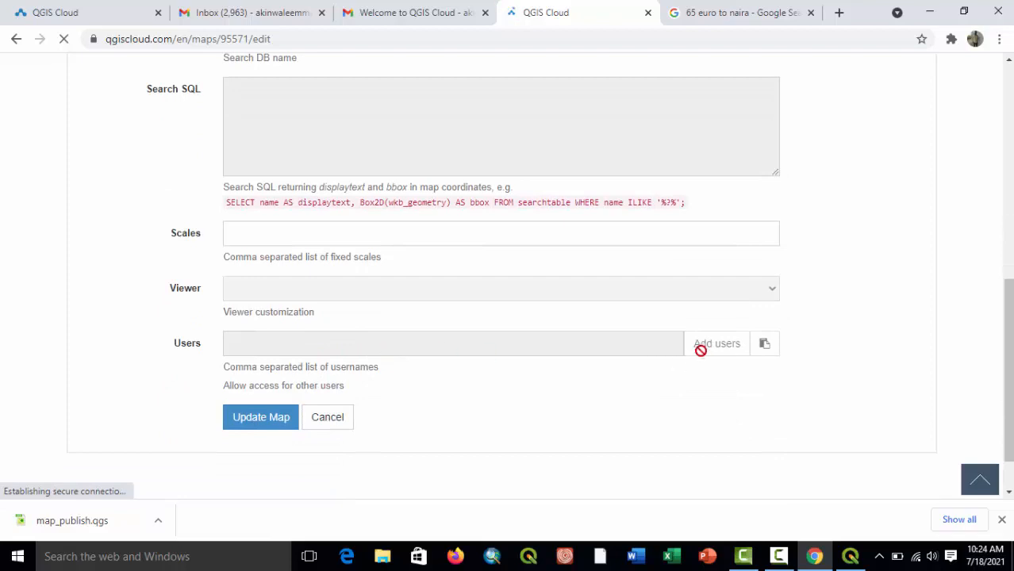
{"action": "scroll", "coordinate": [272, 238], "scroll_direction": "up", "scroll_amount": 5}
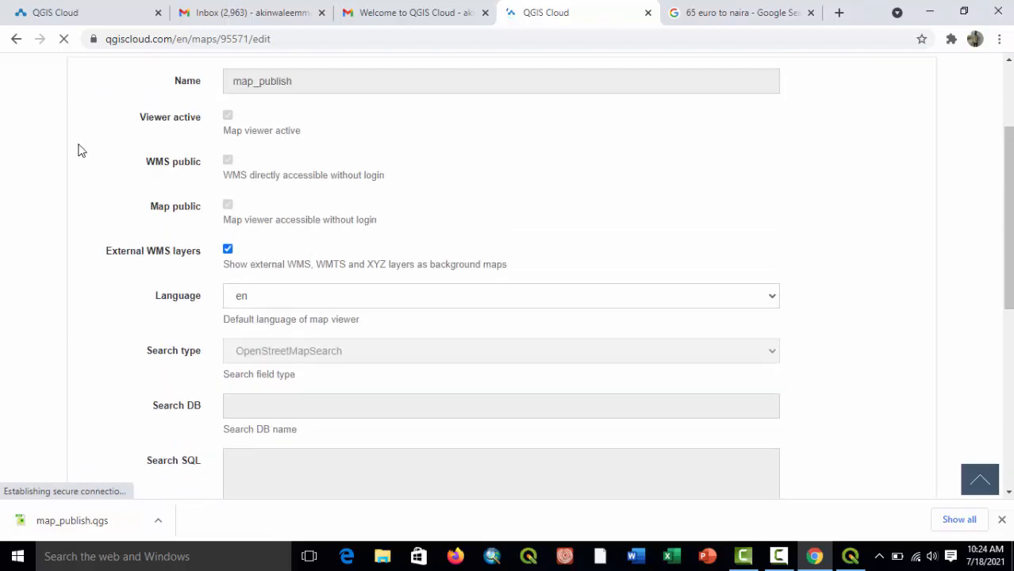
{"action": "left_click", "coordinate": [16, 38]}
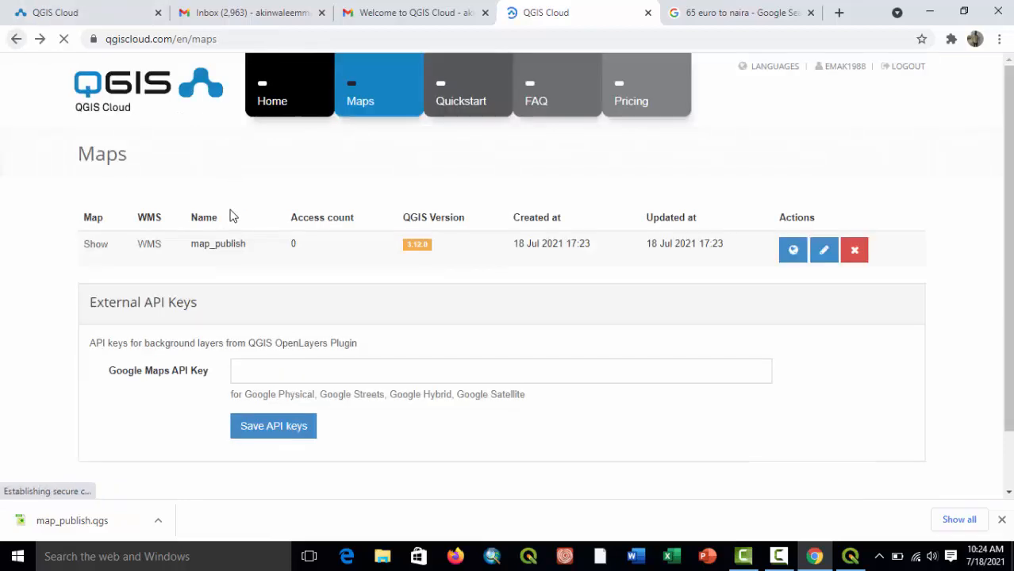
Try to show map_publish in the web viewer from the Maps list, and close the currency search page.
{"action": "left_click", "coordinate": [95, 248]}
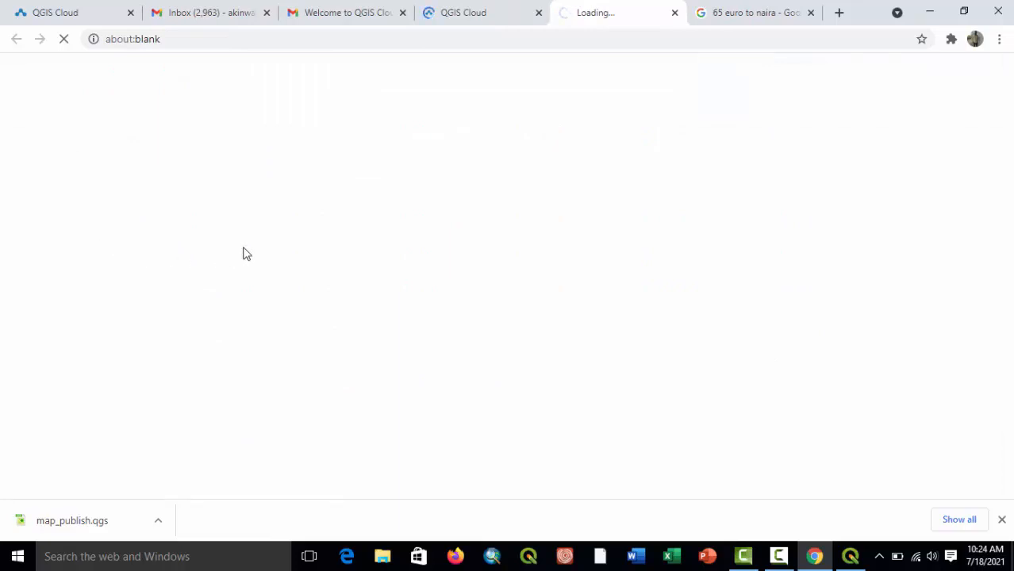
{"action": "left_click", "coordinate": [783, 13]}
{"action": "left_click", "coordinate": [810, 13]}
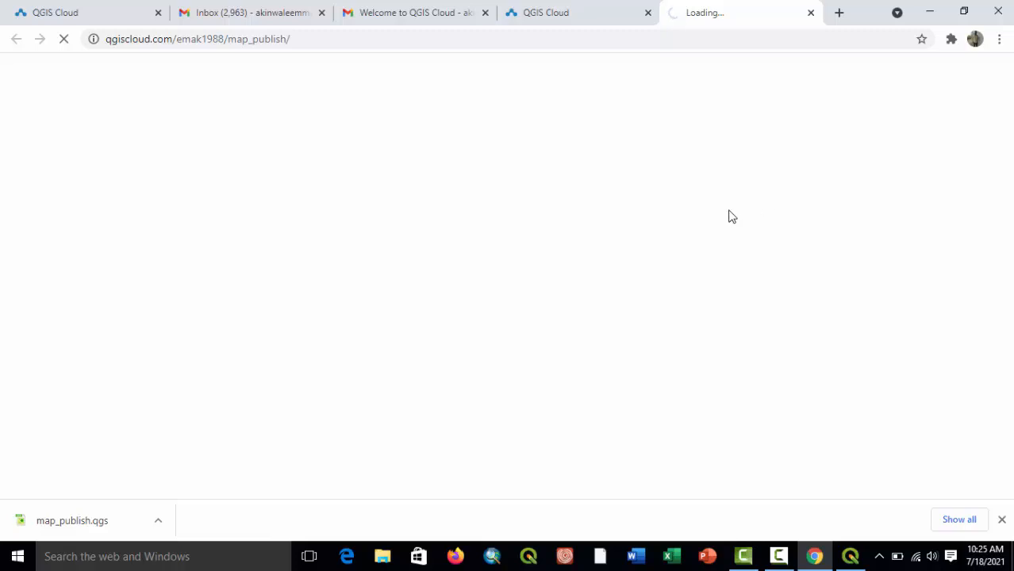
Switch to QGIS, open the Webmap link of map_publish and close the duplicate map page that did not load.
{"action": "left_click", "coordinate": [852, 559]}
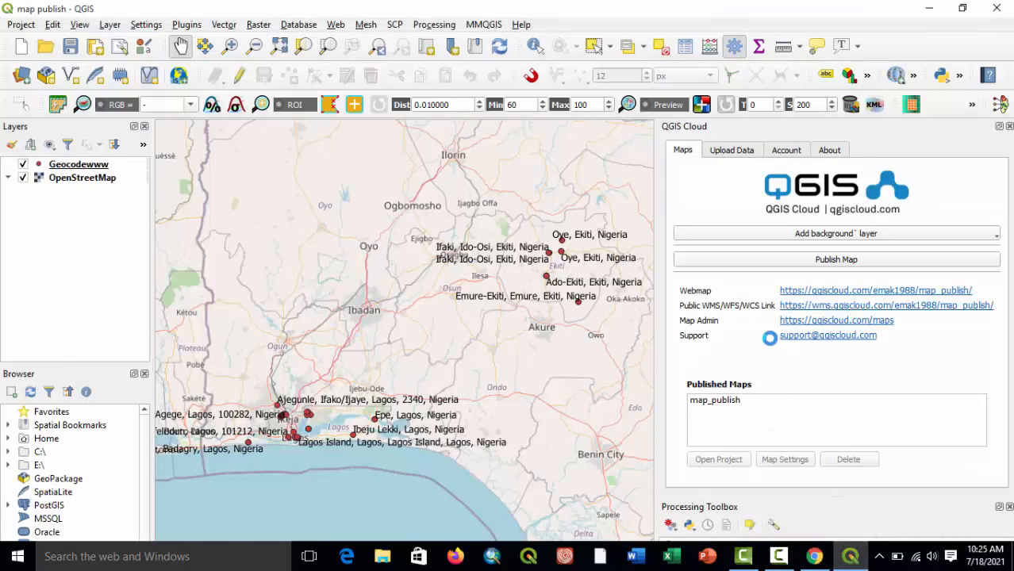
{"action": "left_click", "coordinate": [810, 291]}
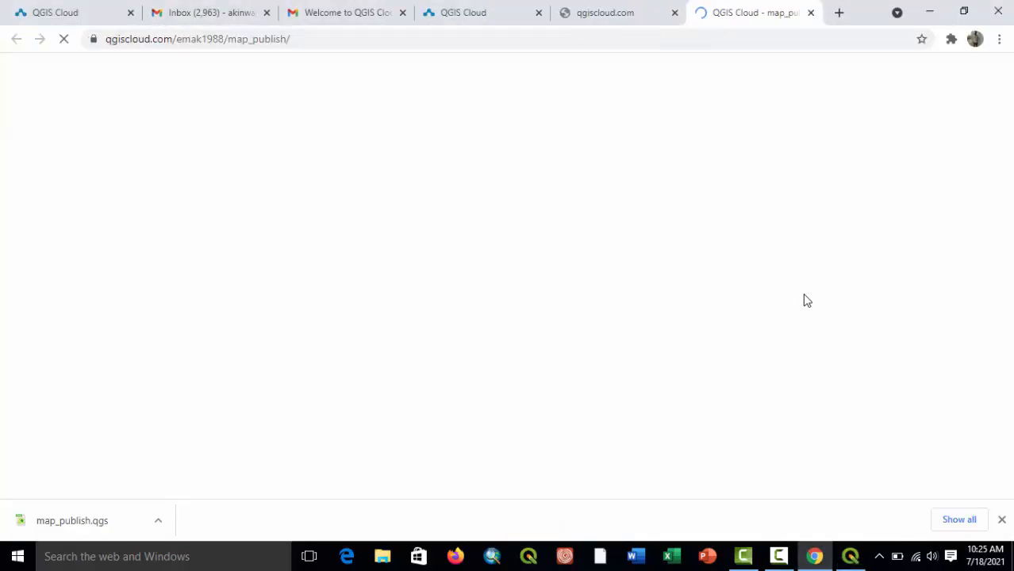
{"action": "left_click", "coordinate": [583, 8]}
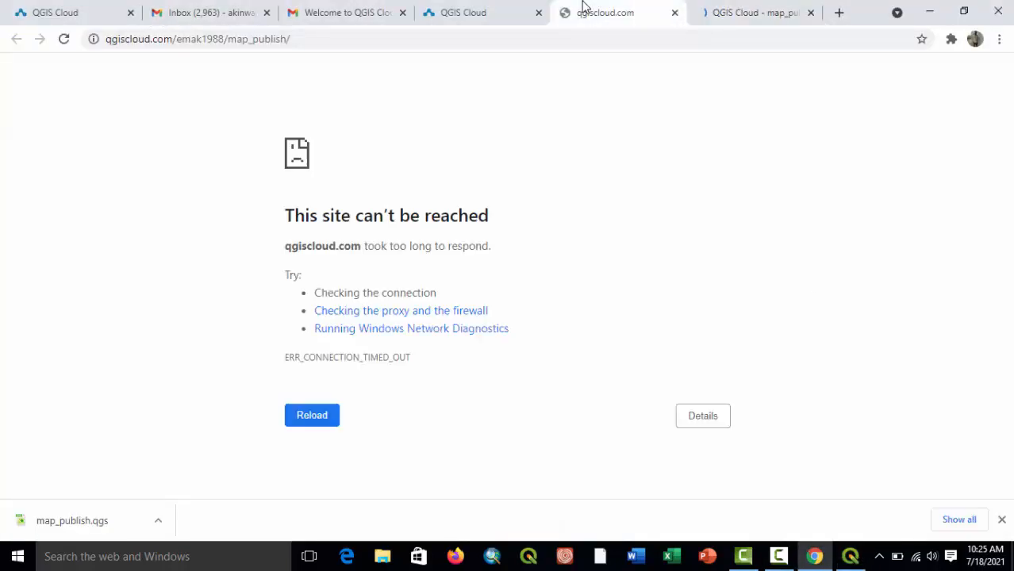
{"action": "left_click", "coordinate": [674, 12]}
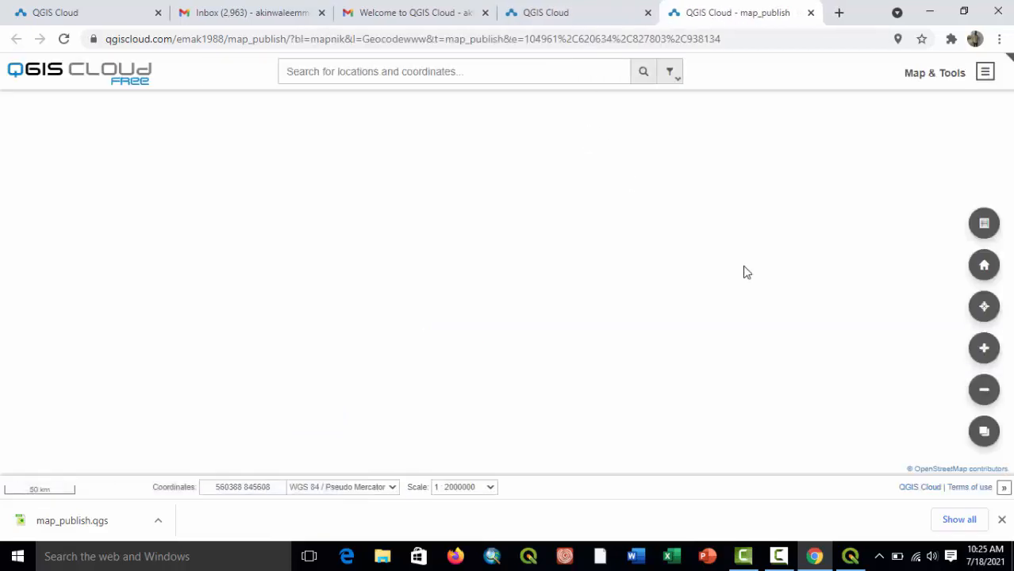
Look in on QGIS and return to the published web map to examine the labelled points across Lagos and Ekiti.
{"action": "left_click", "coordinate": [850, 558]}
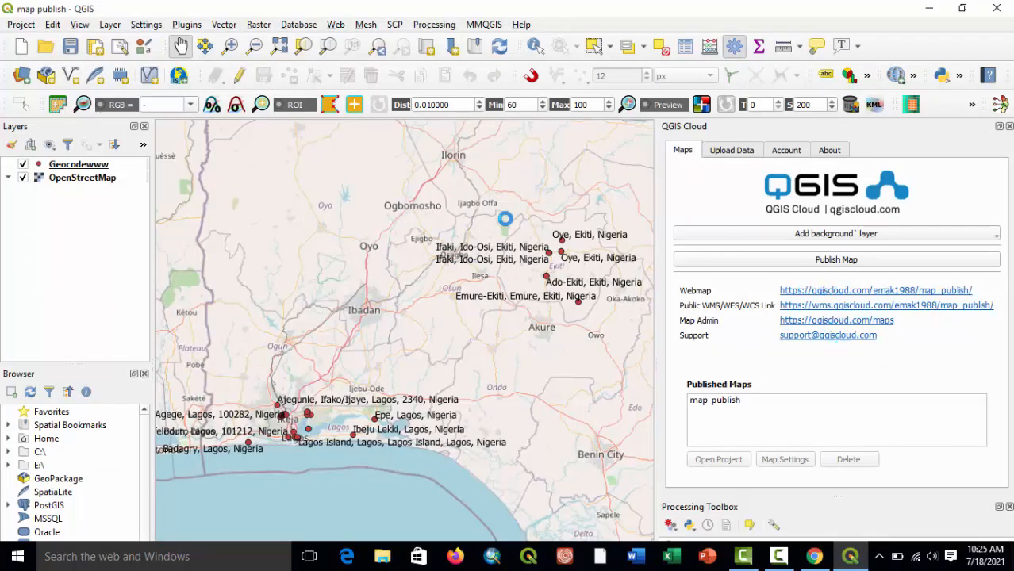
{"action": "left_click", "coordinate": [703, 462]}
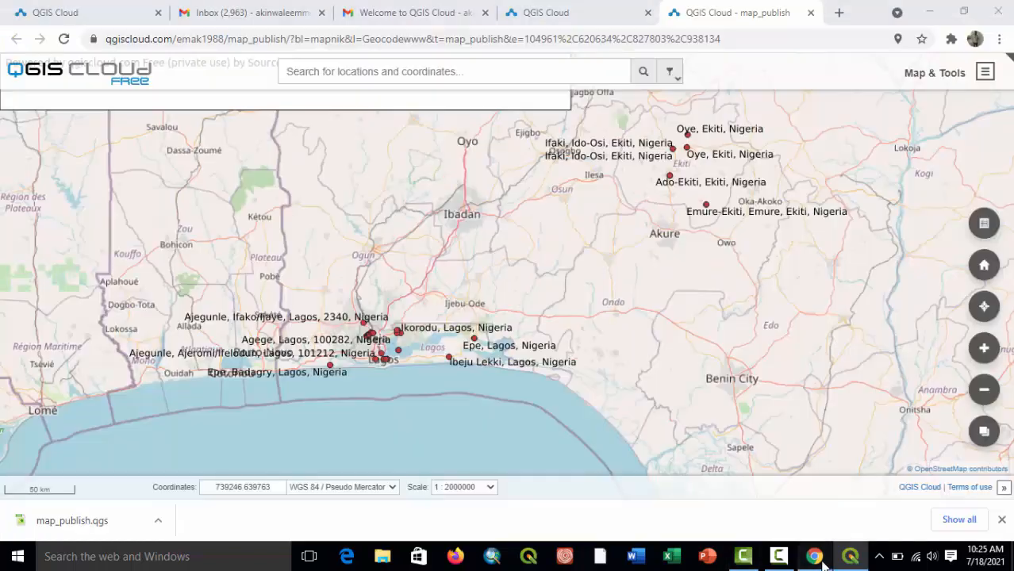
{"action": "left_click_drag", "start_coordinate": [601, 288], "coordinate": [567, 332]}
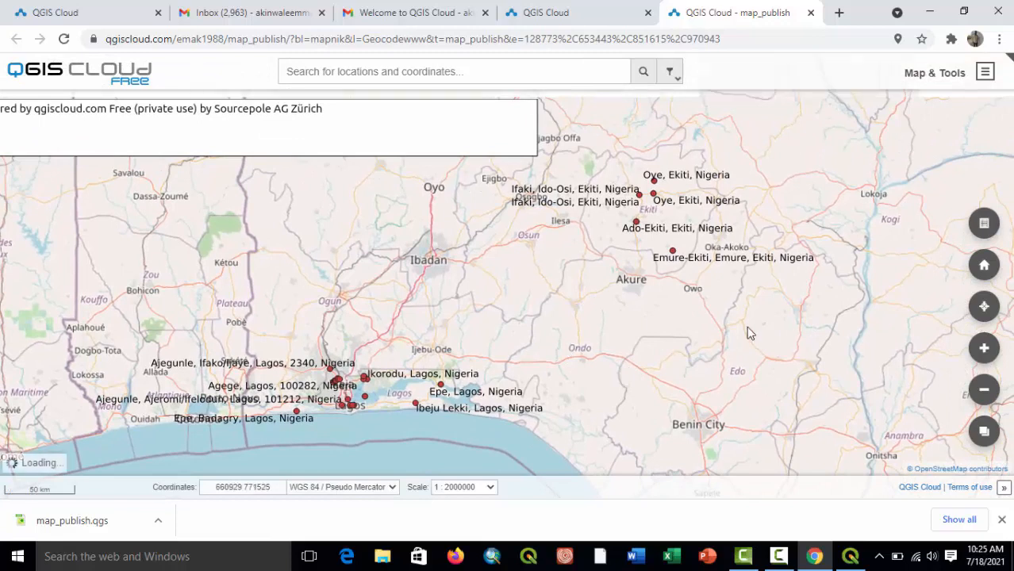
{"action": "mouse_move", "coordinate": [745, 343]}
{"action": "left_mouse_down"}
{"action": "mouse_move", "coordinate": [669, 356]}
{"action": "mouse_move", "coordinate": [754, 359]}
{"action": "left_mouse_up"}
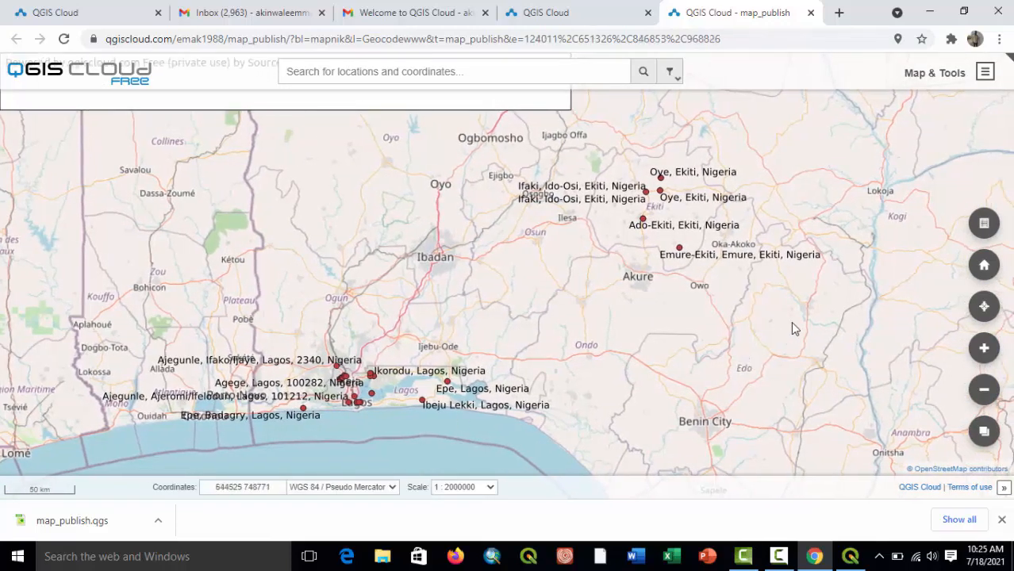
View the web map's layers and legend, including the transparency option of the Geocodewww layer.
{"action": "left_click", "coordinate": [988, 73]}
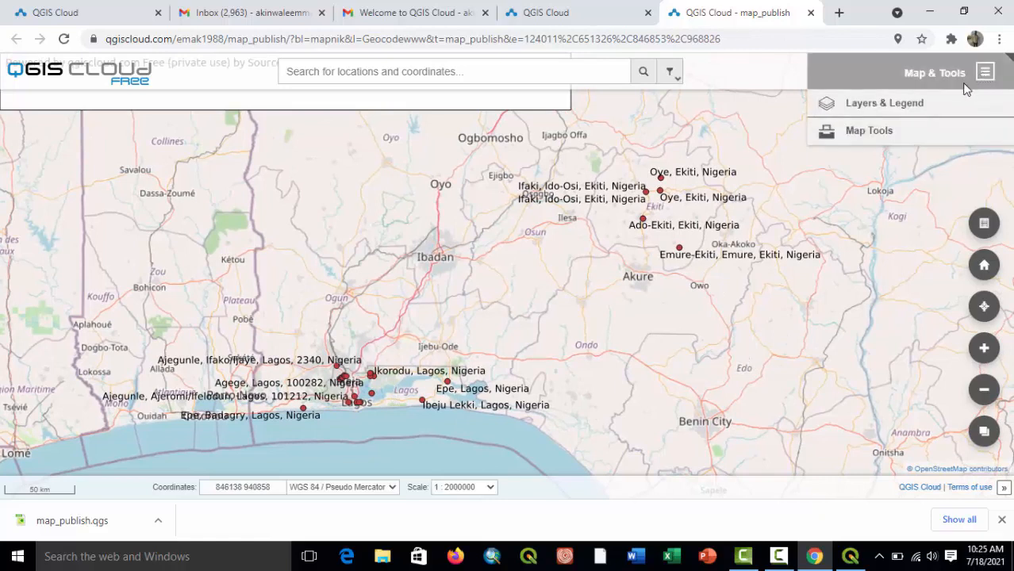
{"action": "left_click", "coordinate": [872, 105]}
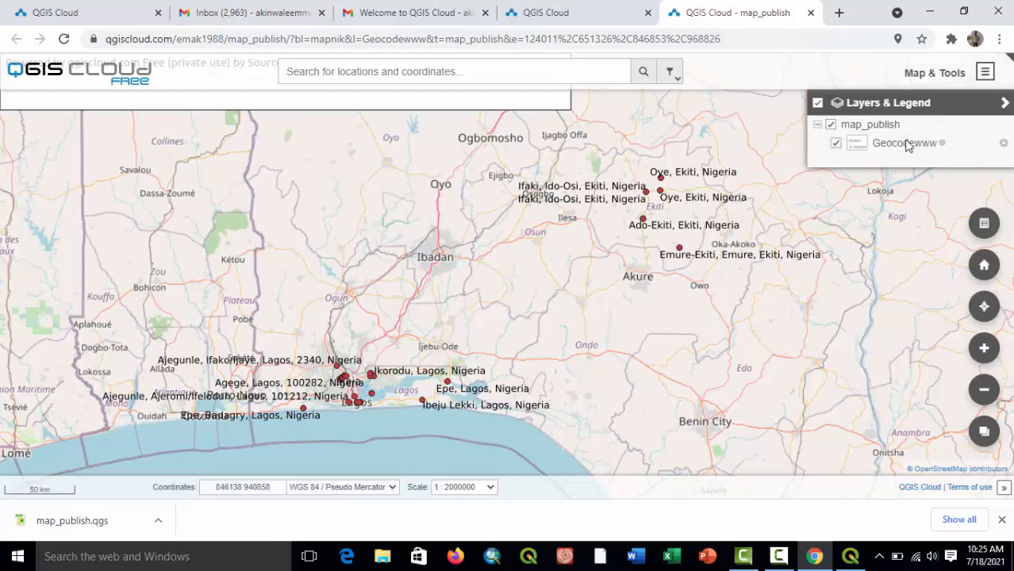
{"action": "left_click", "coordinate": [1003, 144]}
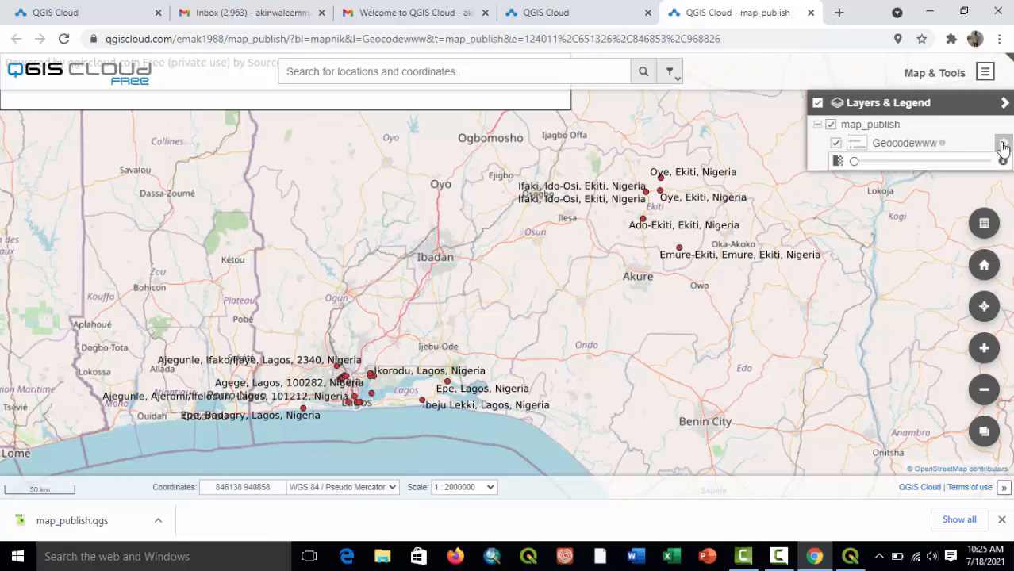
{"action": "left_click", "coordinate": [1002, 147]}
{"action": "mouse_move", "coordinate": [856, 148]}
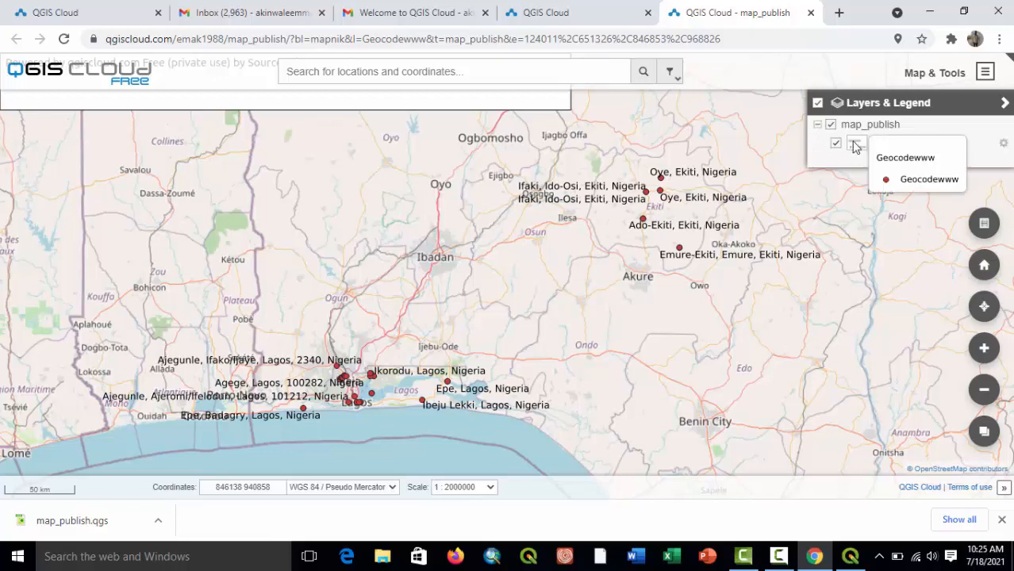
{"action": "left_click", "coordinate": [1003, 104]}
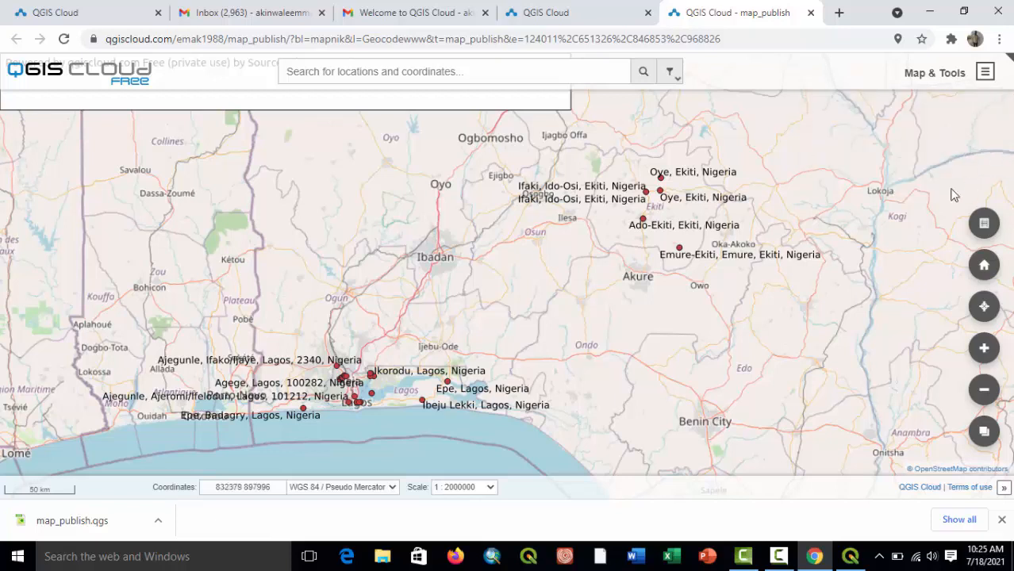
View the feature info of the Ifaki and Oye points in Ekiti on the web map.
{"action": "left_click", "coordinate": [540, 191]}
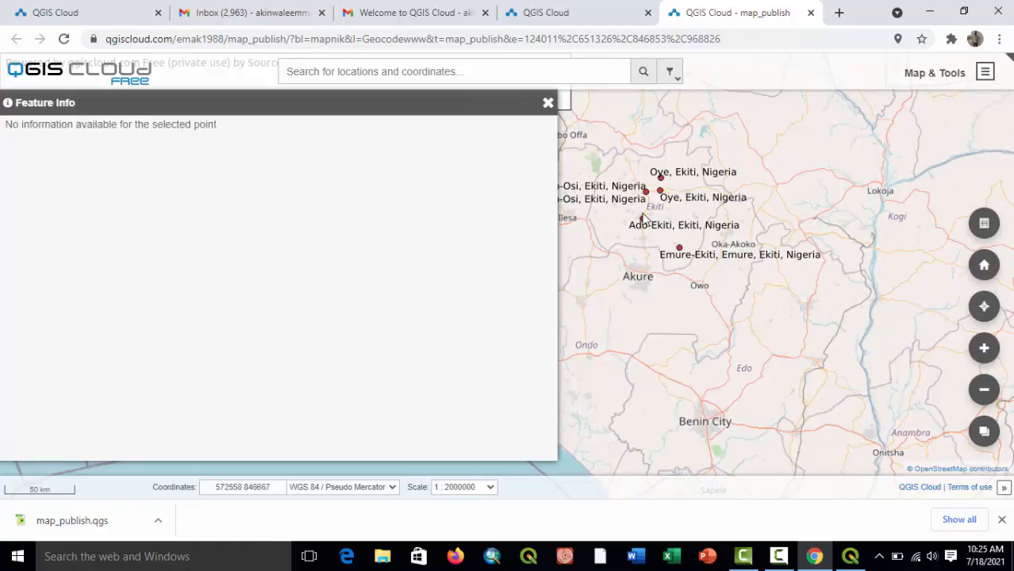
{"action": "left_click", "coordinate": [548, 105]}
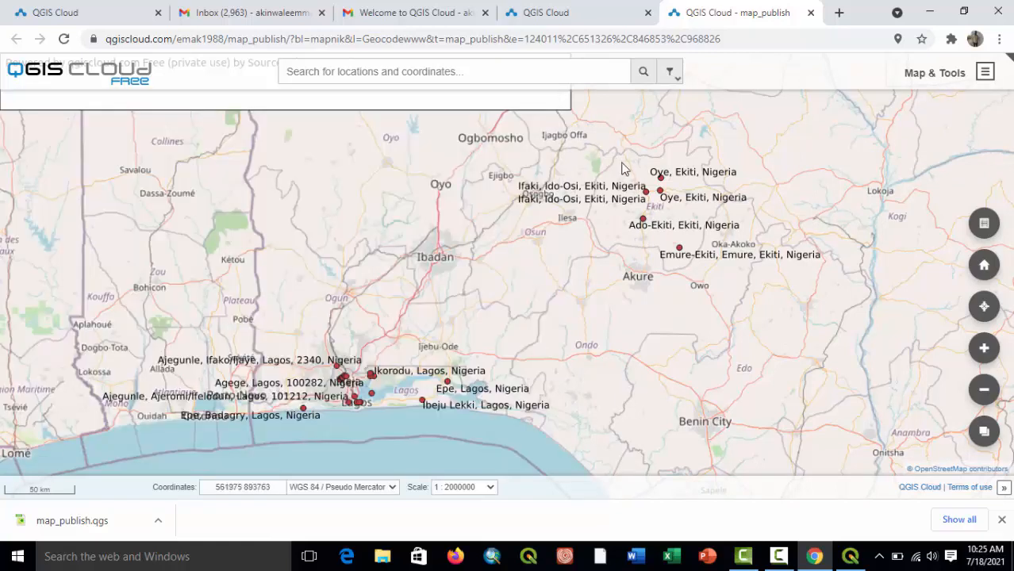
{"action": "left_click", "coordinate": [646, 196]}
{"action": "left_click_drag", "start_coordinate": [121, 103], "coordinate": [196, 107]}
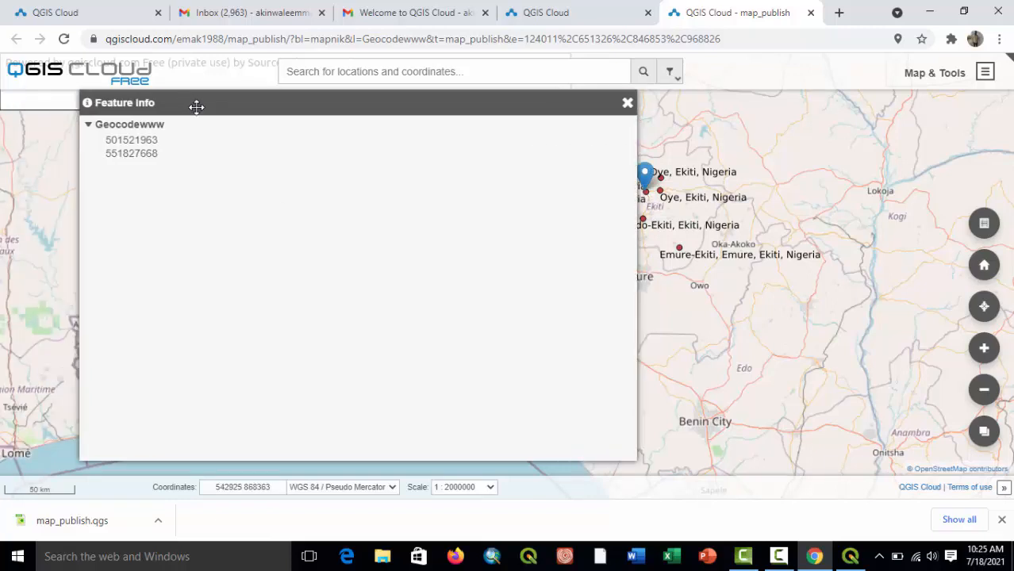
{"action": "left_click", "coordinate": [627, 104]}
{"action": "left_click", "coordinate": [664, 182]}
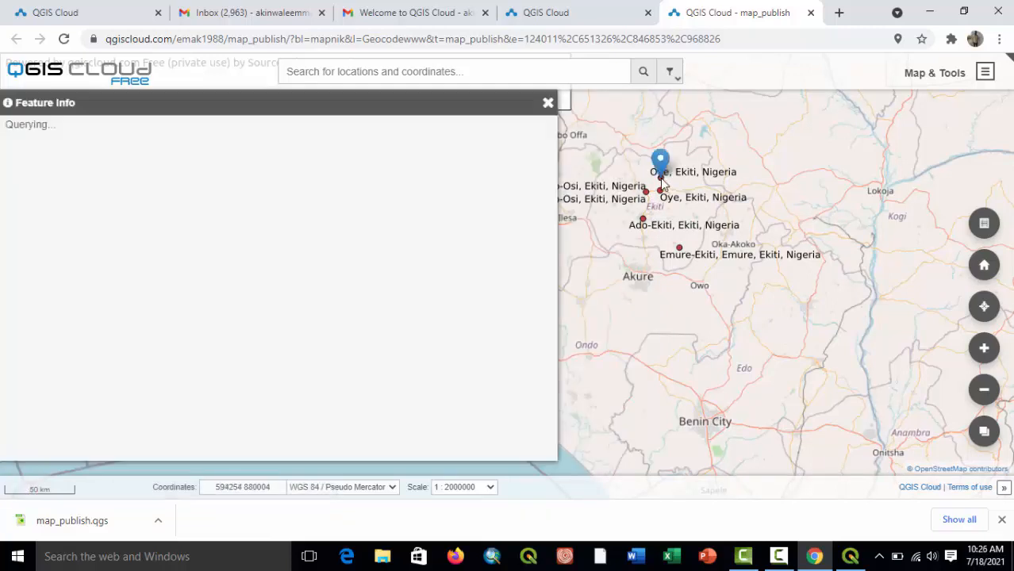
{"action": "left_click", "coordinate": [547, 106]}
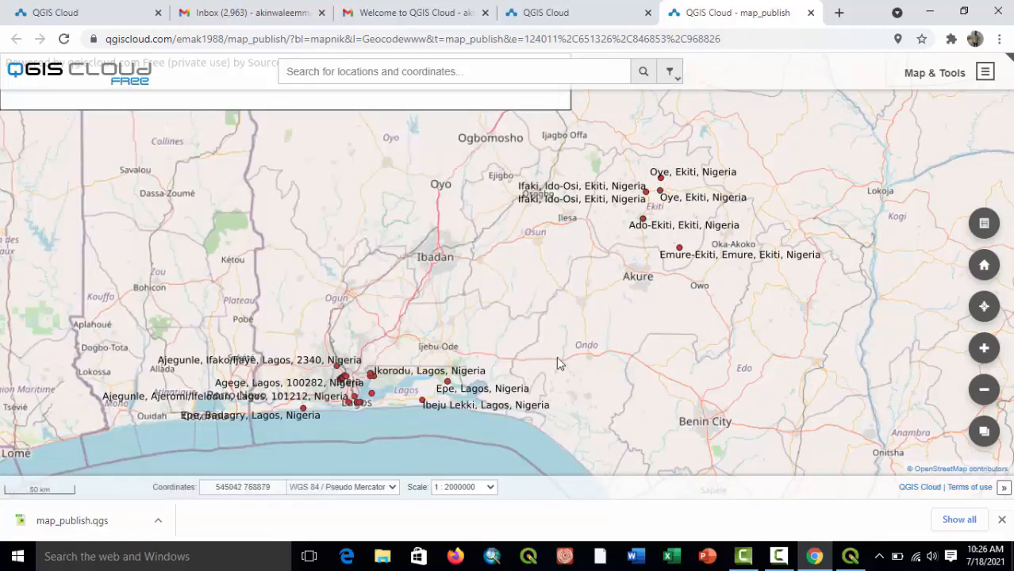
View the feature info of the clustered Lagos points and the Epe point, clearing the Geocodewww results for the cluster.
{"action": "left_click", "coordinate": [337, 373]}
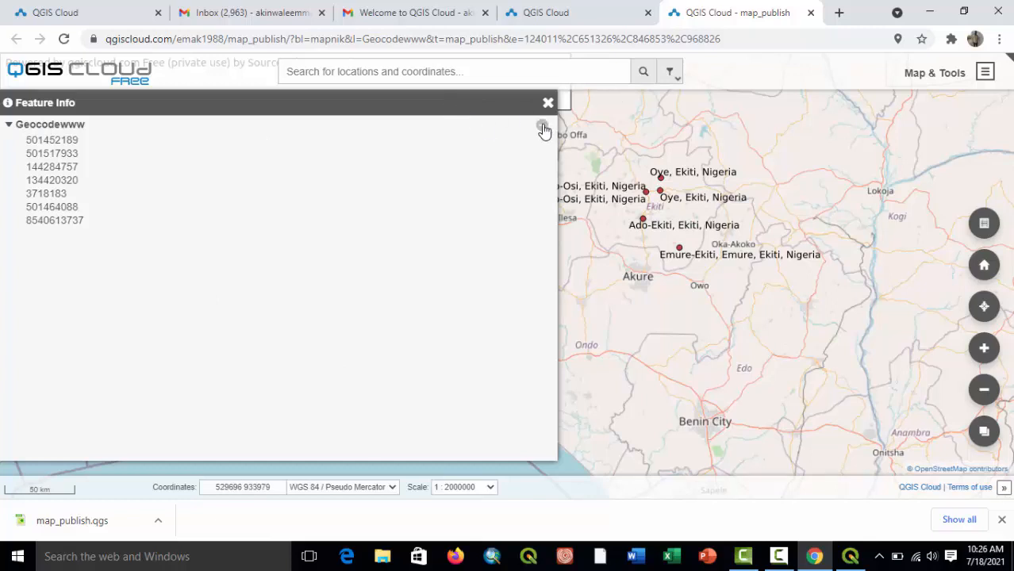
{"action": "left_click", "coordinate": [543, 128]}
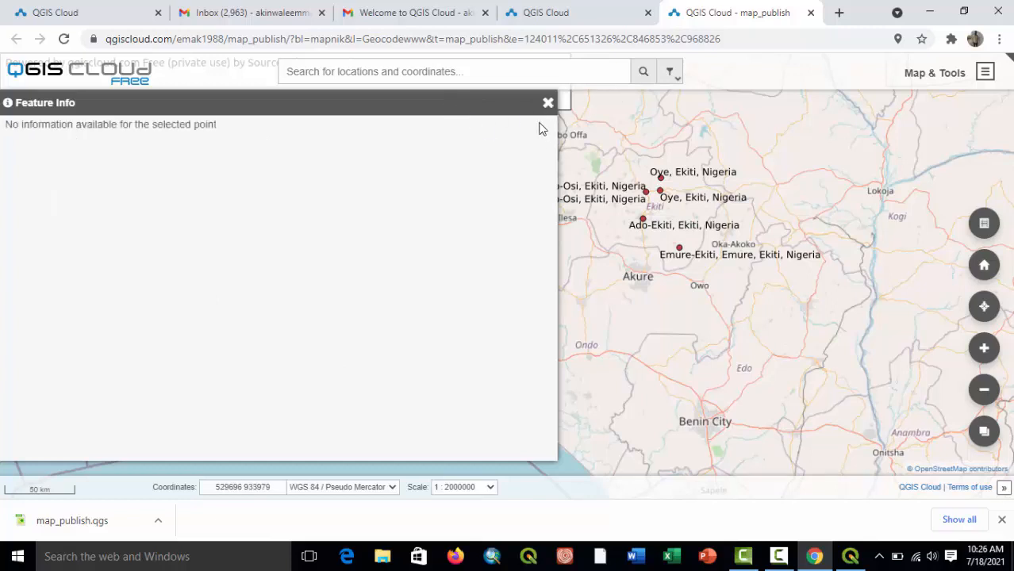
{"action": "left_click", "coordinate": [548, 103]}
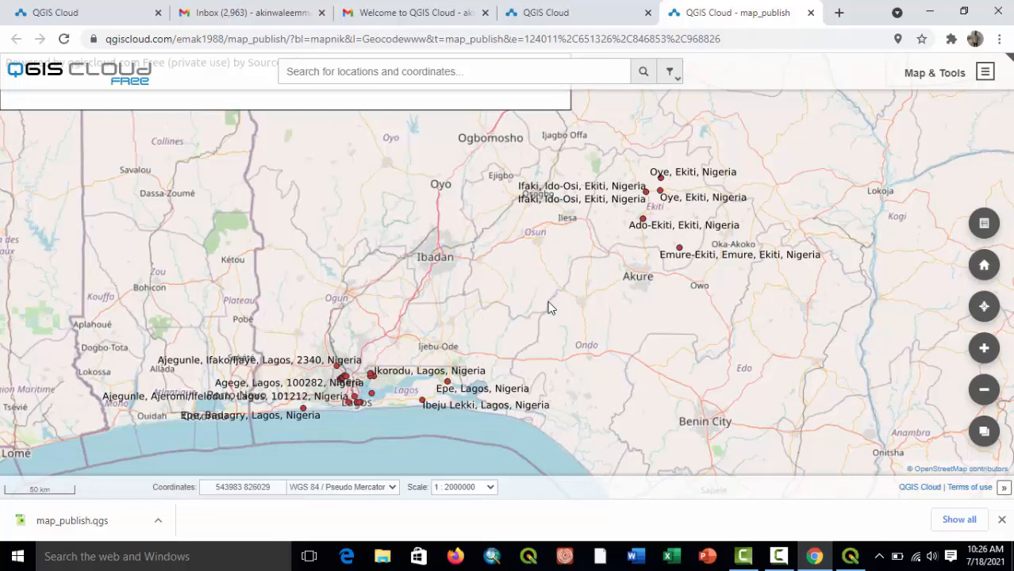
{"action": "left_click", "coordinate": [449, 388]}
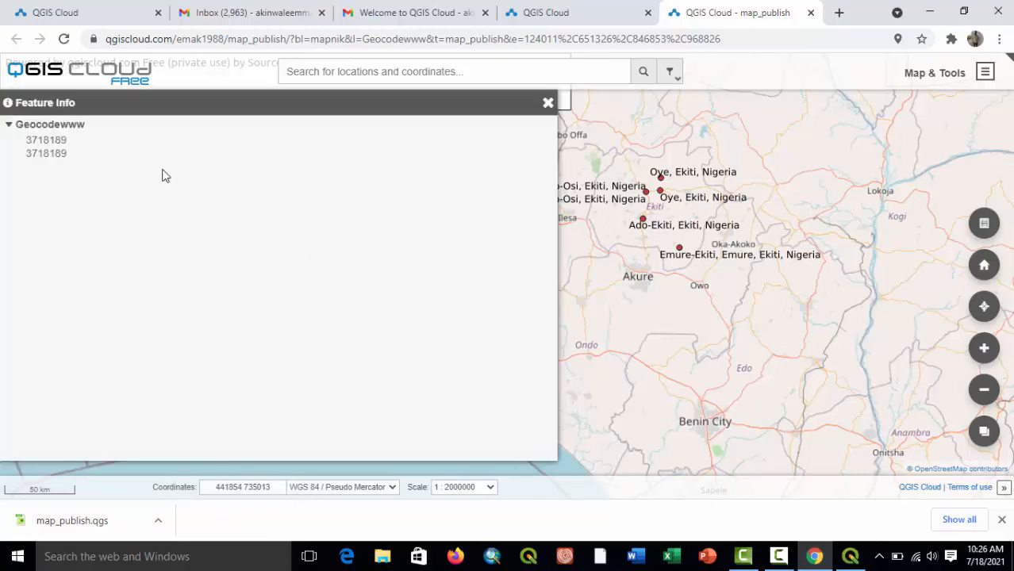
{"action": "left_click", "coordinate": [544, 104]}
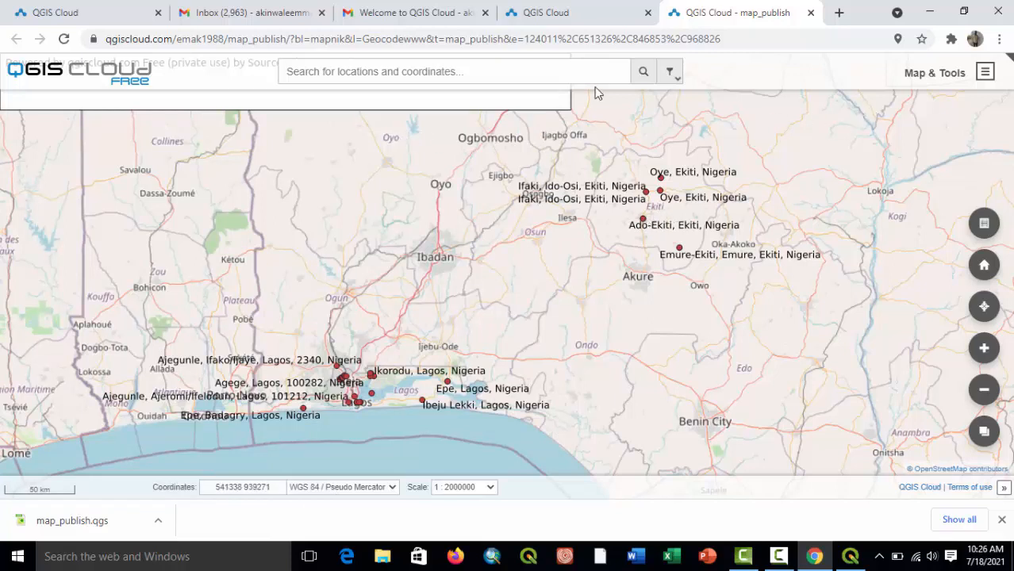
View the search filter choices and the Geocodewww layer's transparency option in the web map's layers and legend.
{"action": "left_click", "coordinate": [671, 74]}
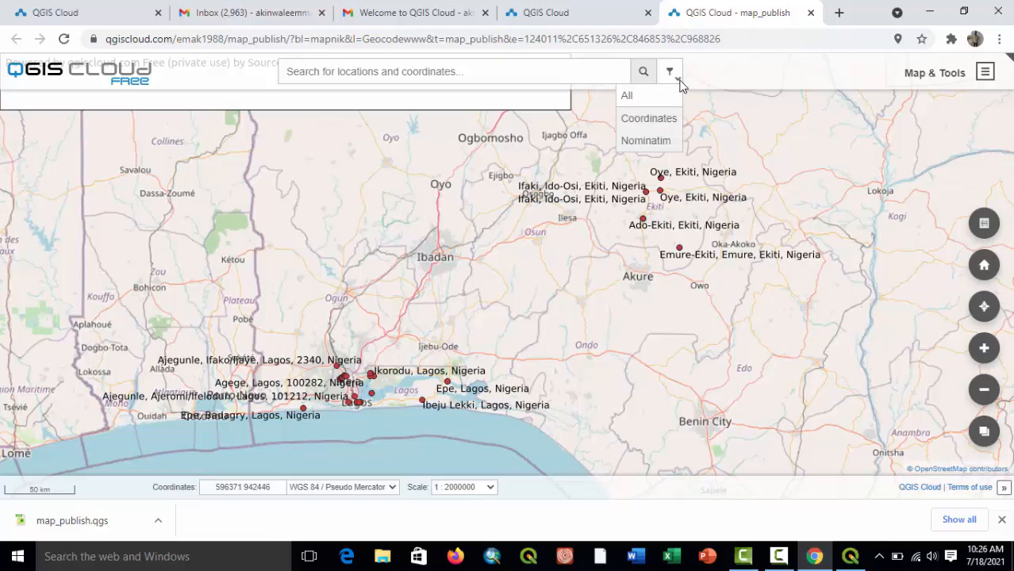
{"action": "left_click", "coordinate": [986, 73]}
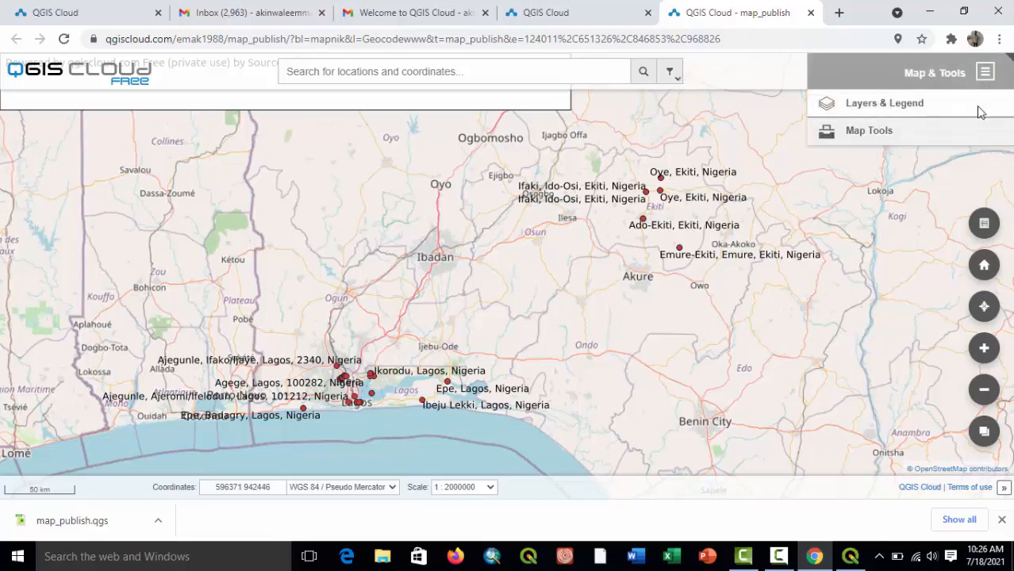
{"action": "left_click", "coordinate": [885, 105]}
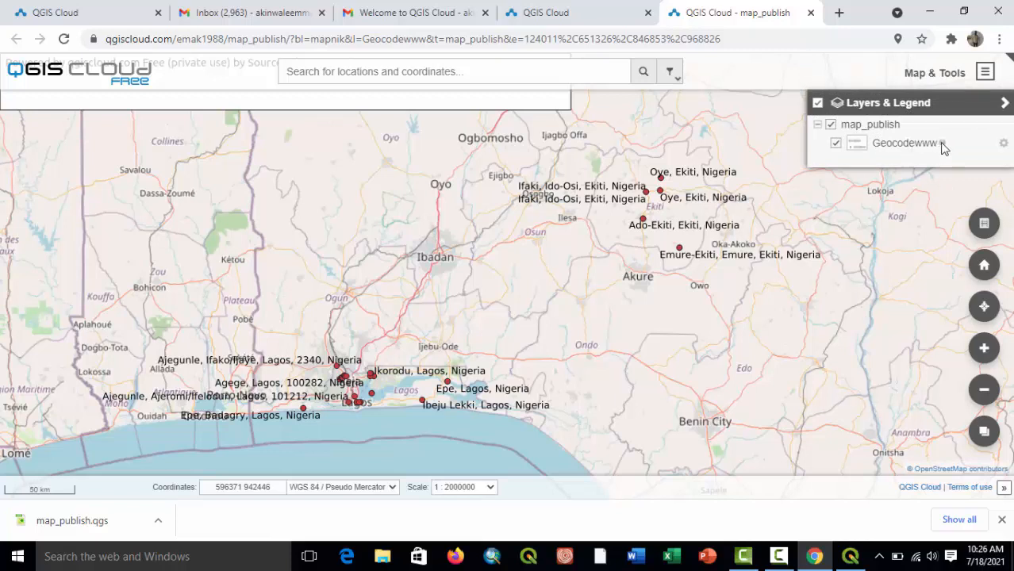
{"action": "left_click", "coordinate": [1003, 144]}
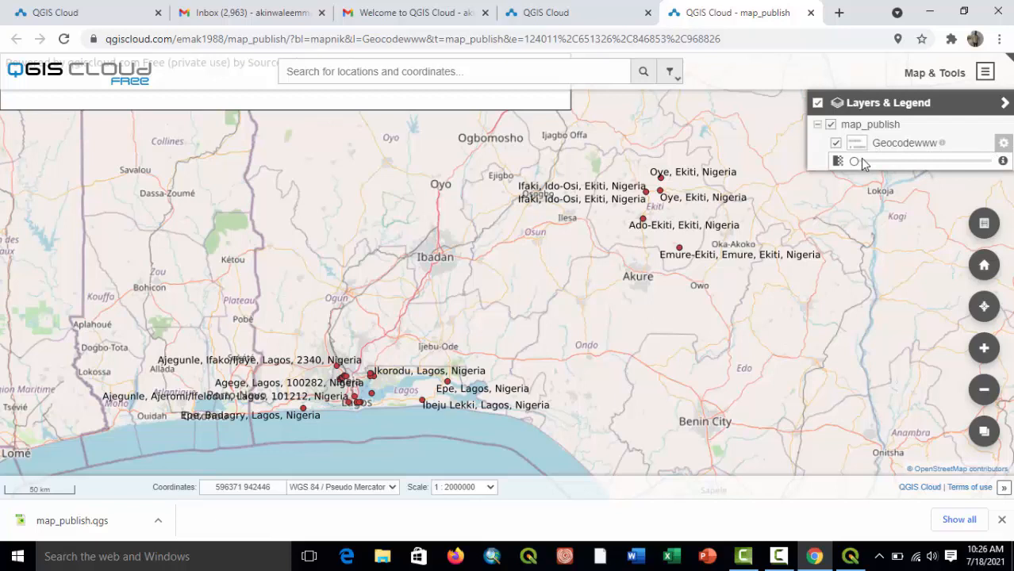
{"action": "left_click", "coordinate": [1005, 106]}
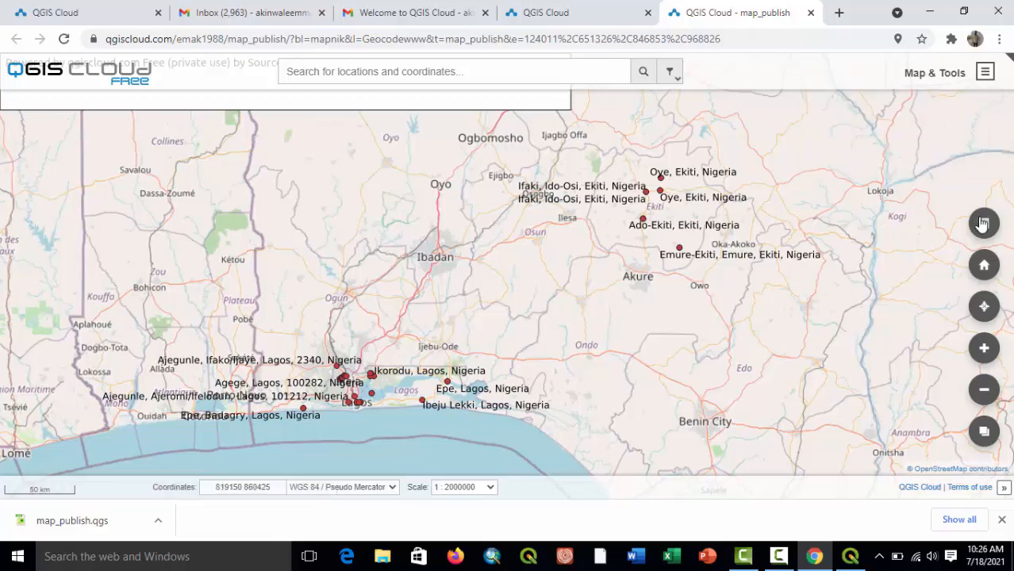
View the coordinate system choices for the web map's coordinate display, leaving WGS 84 / Pseudo Mercator selected.
{"action": "left_click", "coordinate": [984, 226]}
{"action": "left_click", "coordinate": [984, 225]}
{"action": "left_click", "coordinate": [393, 487]}
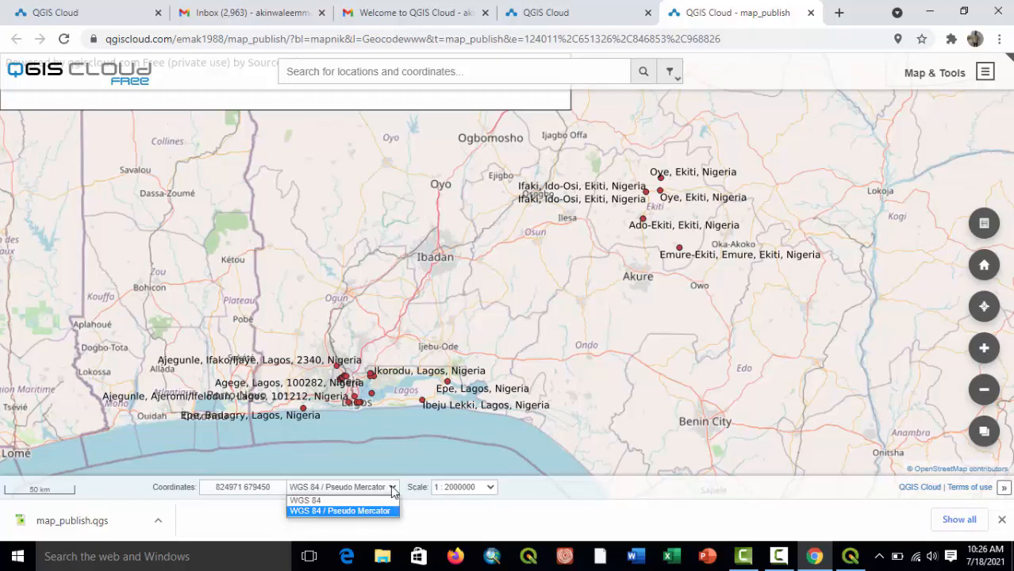
{"action": "left_click", "coordinate": [392, 489]}
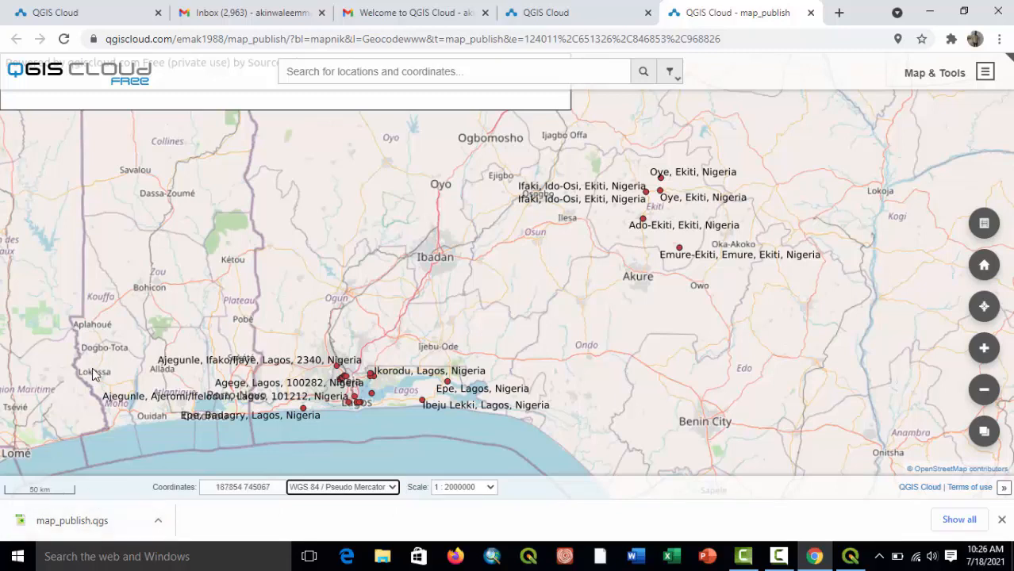
View the feature info of the Ifaki, Ido-Osi point again and close it.
{"action": "left_click_drag", "start_coordinate": [276, 298], "coordinate": [502, 314]}
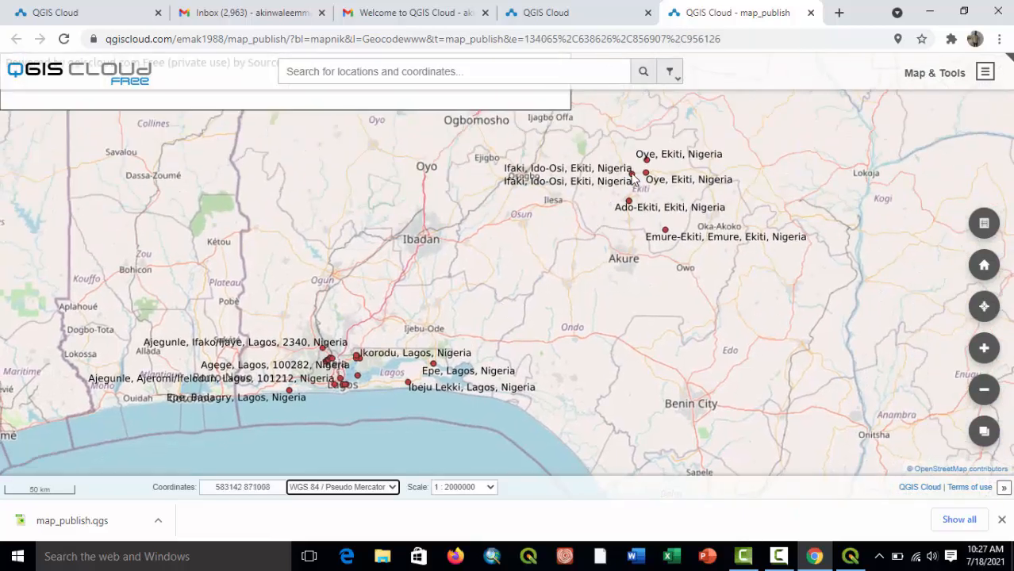
{"action": "left_click", "coordinate": [632, 178]}
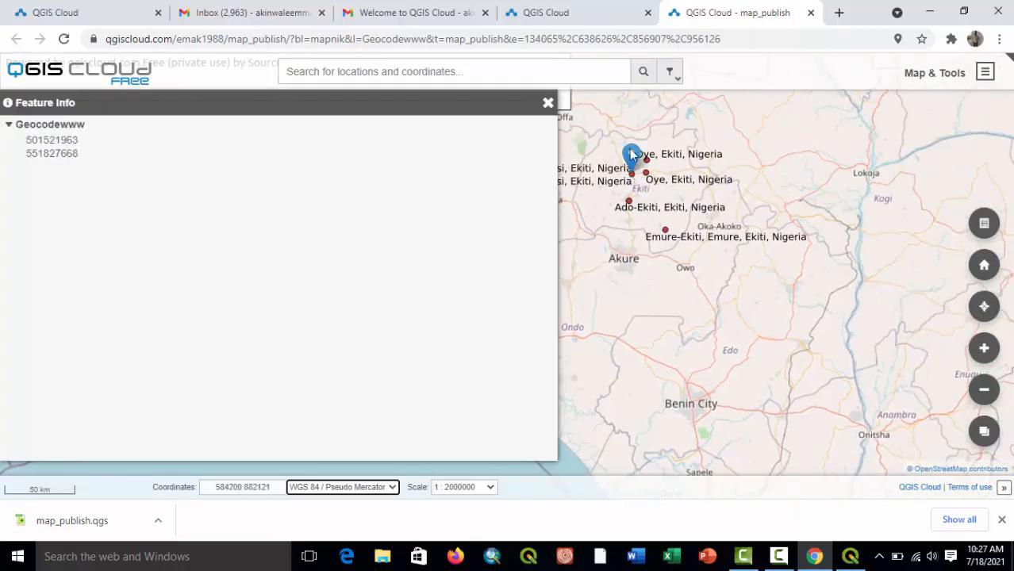
{"action": "left_click_drag", "start_coordinate": [56, 102], "coordinate": [210, 87]}
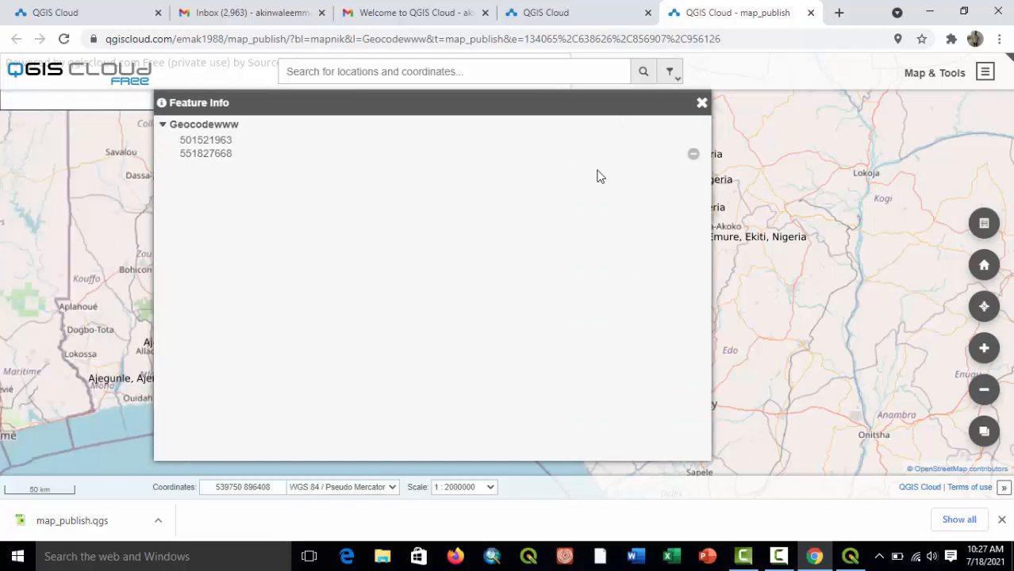
{"action": "left_click", "coordinate": [701, 106]}
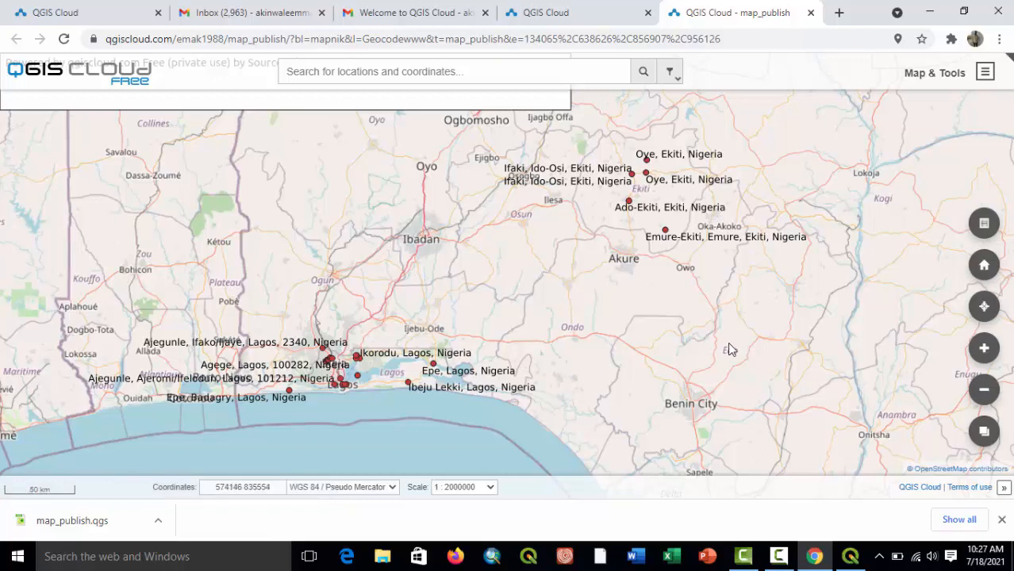
Switch to QGIS, review the QGIS Cloud plugin's upload data, account, about and maps pages, and close the program.
{"action": "left_click", "coordinate": [850, 557]}
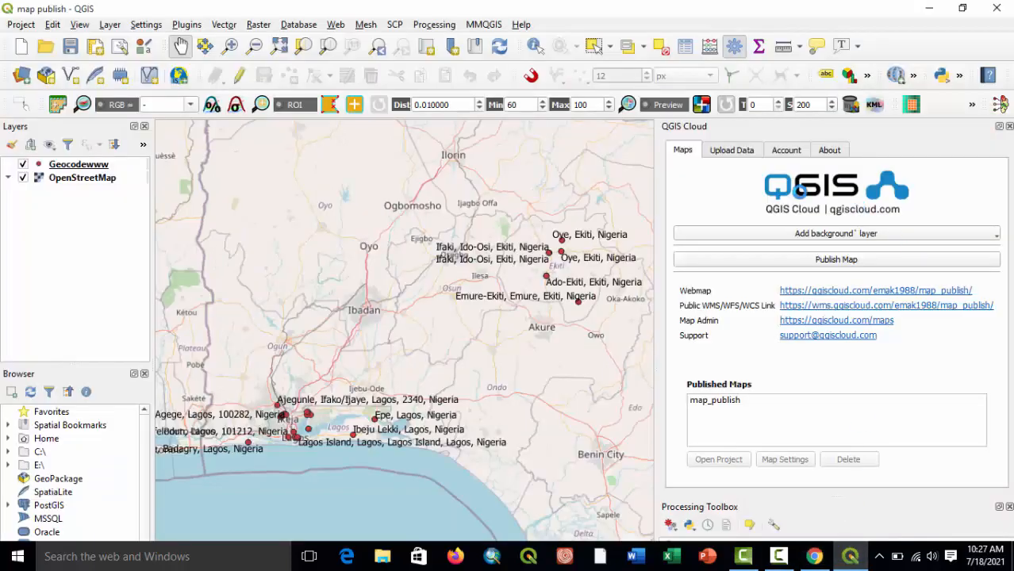
{"action": "left_click", "coordinate": [735, 151]}
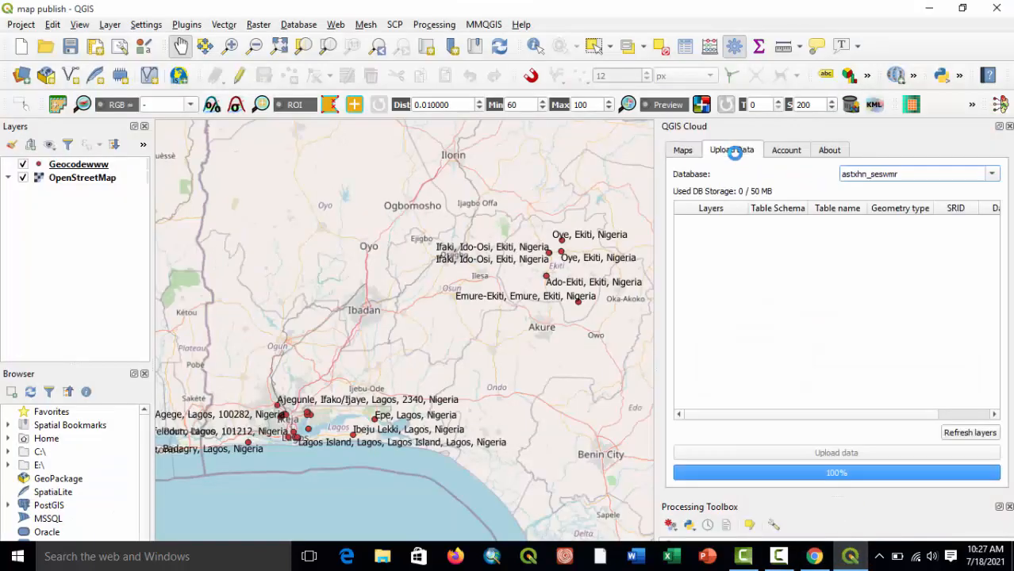
{"action": "left_click", "coordinate": [780, 151]}
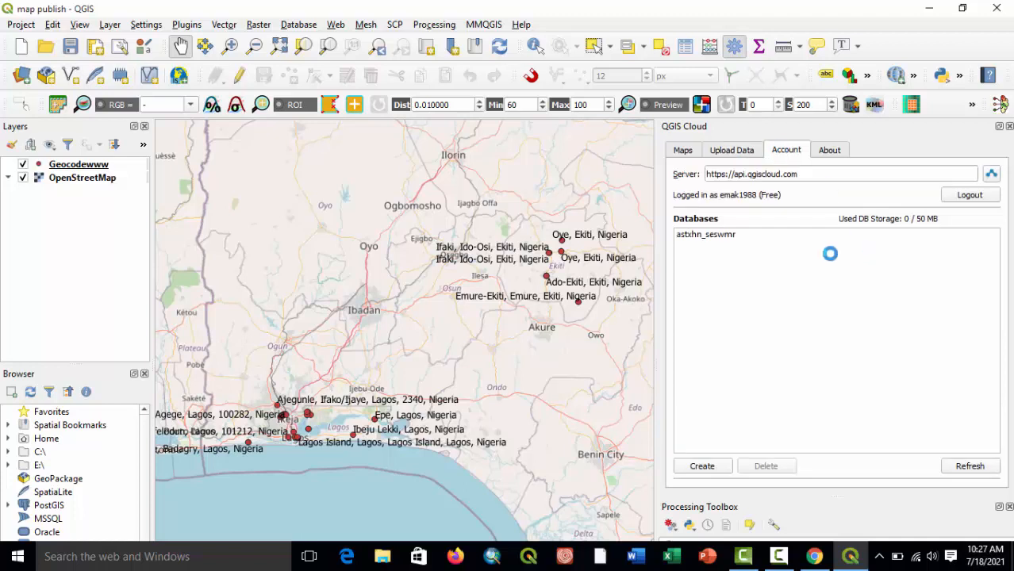
{"action": "left_click", "coordinate": [721, 235]}
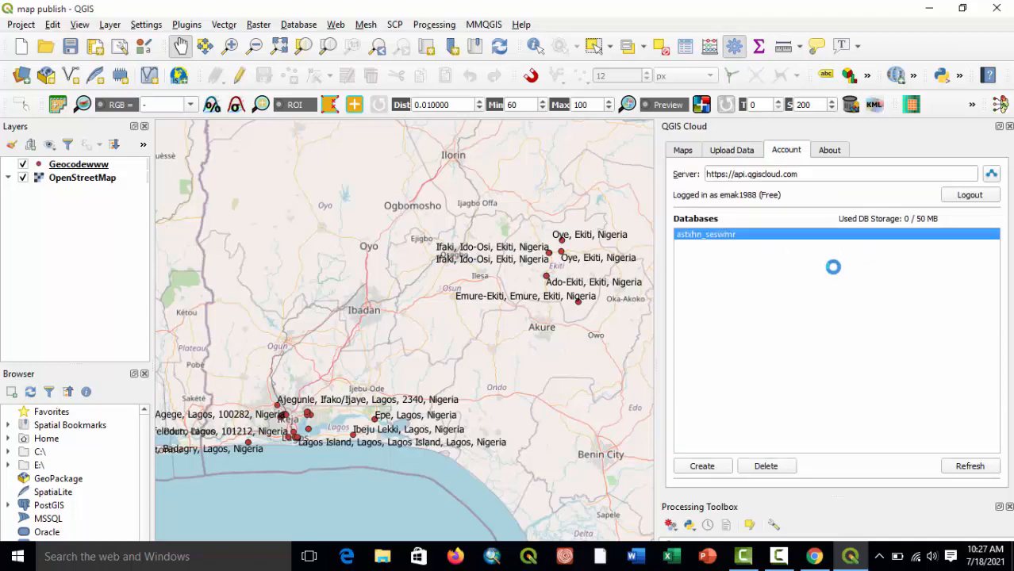
{"action": "left_click", "coordinate": [834, 152]}
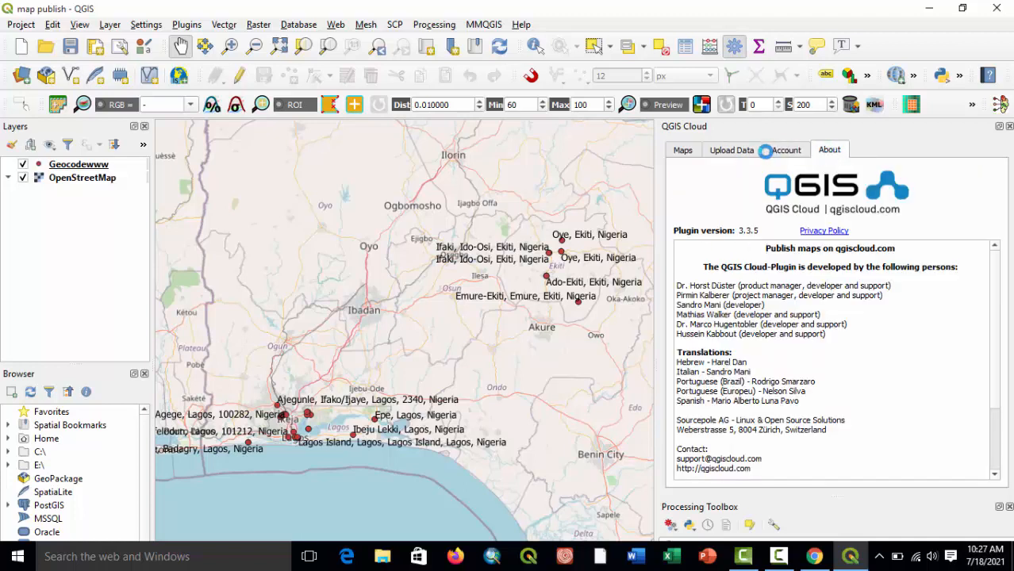
{"action": "left_click", "coordinate": [741, 151]}
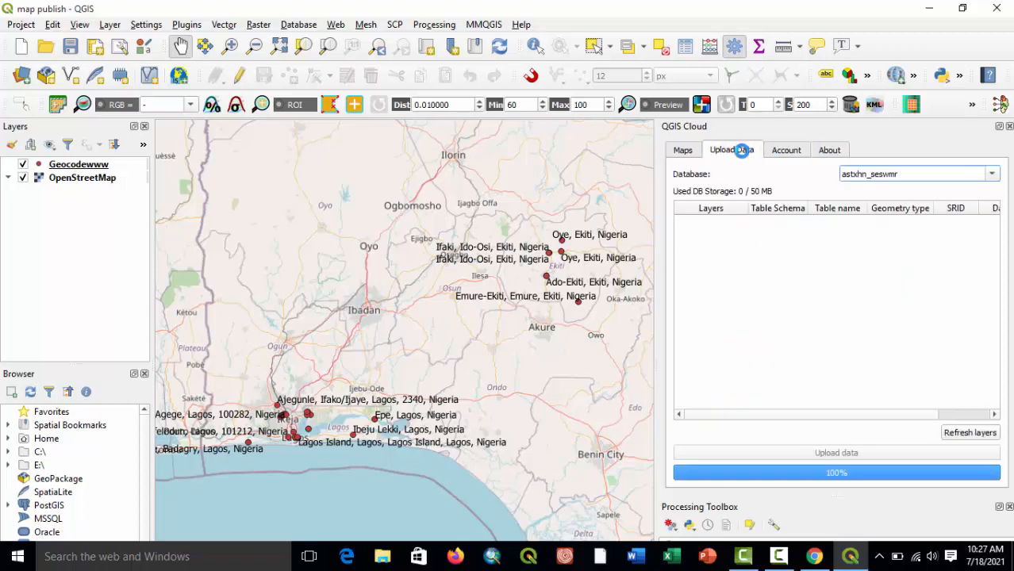
{"action": "left_click", "coordinate": [993, 174]}
{"action": "left_click", "coordinate": [692, 147]}
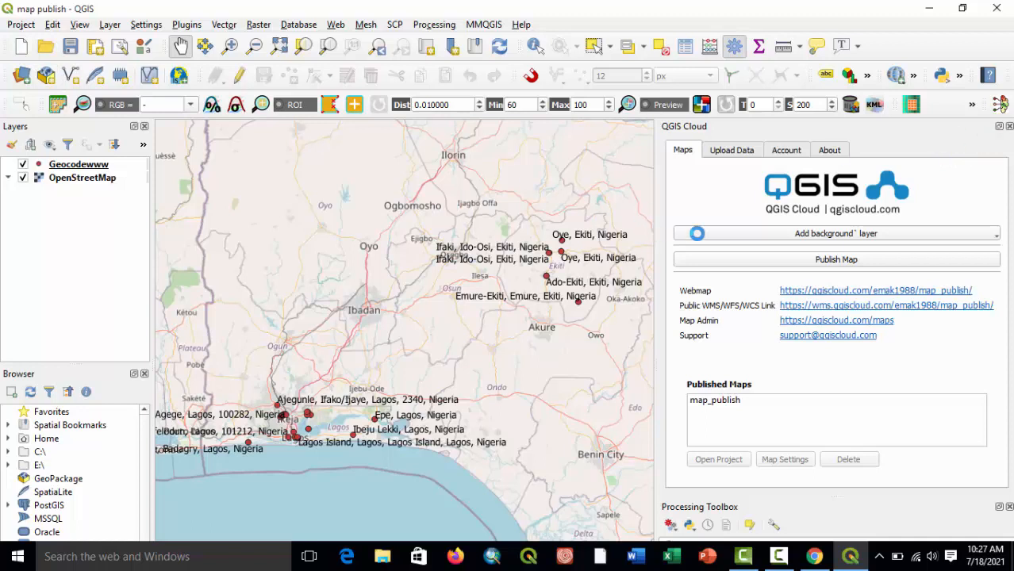
{"action": "left_click", "coordinate": [999, 10]}
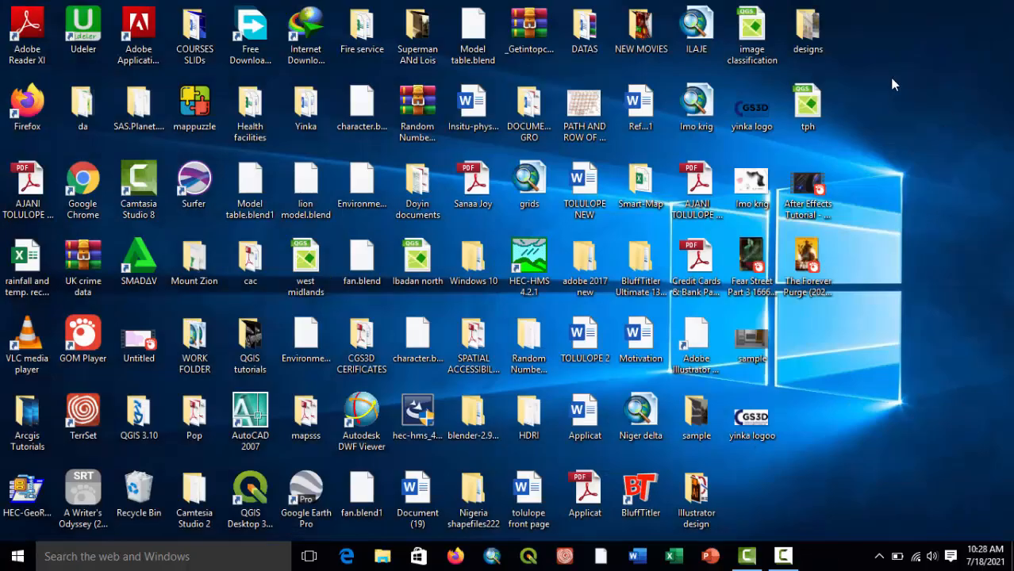
{"action": "right_click", "coordinate": [893, 80]}
{"action": "left_click", "coordinate": [900, 125]}
{"action": "right_click", "coordinate": [910, 136]}
{"action": "left_click", "coordinate": [905, 182]}
{"action": "left_click", "coordinate": [783, 556]}
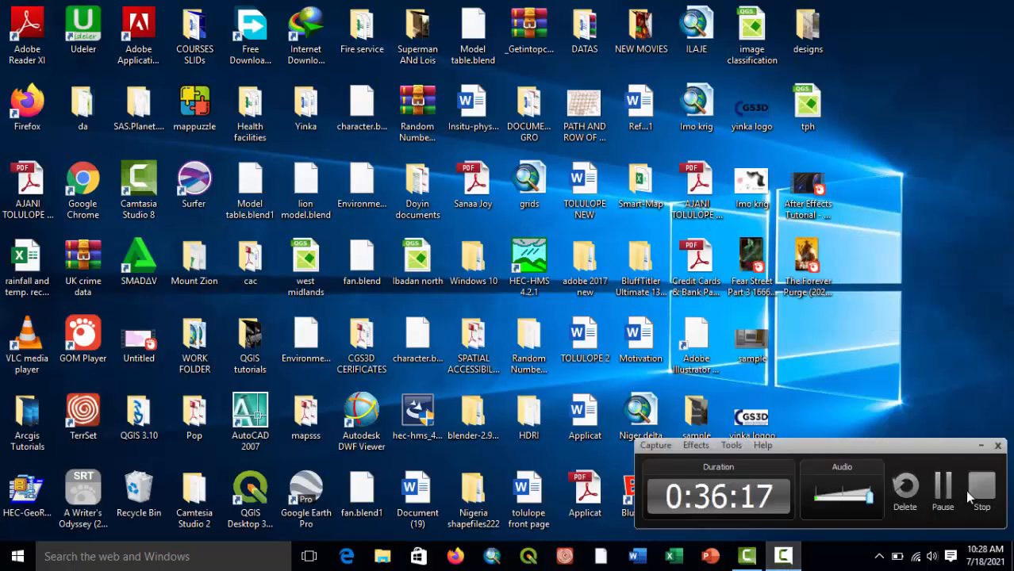